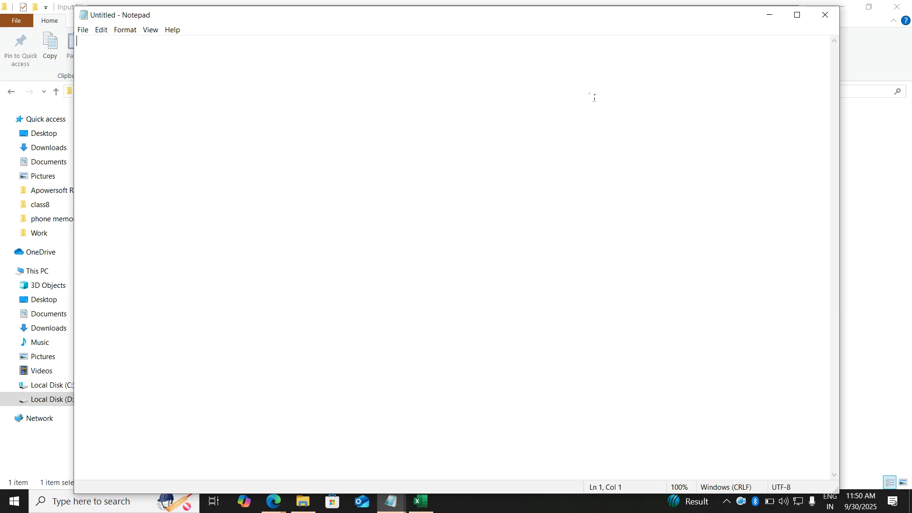
Enlarge the note's text and write the heading "conditional formatting:" underlined with a row of dashes
{"action": "scroll", "coordinate": [592, 95], "scroll_direction": "up", "scroll_amount": 19, "text": "ctrl"}
{"action": "type", "text": "cond"}
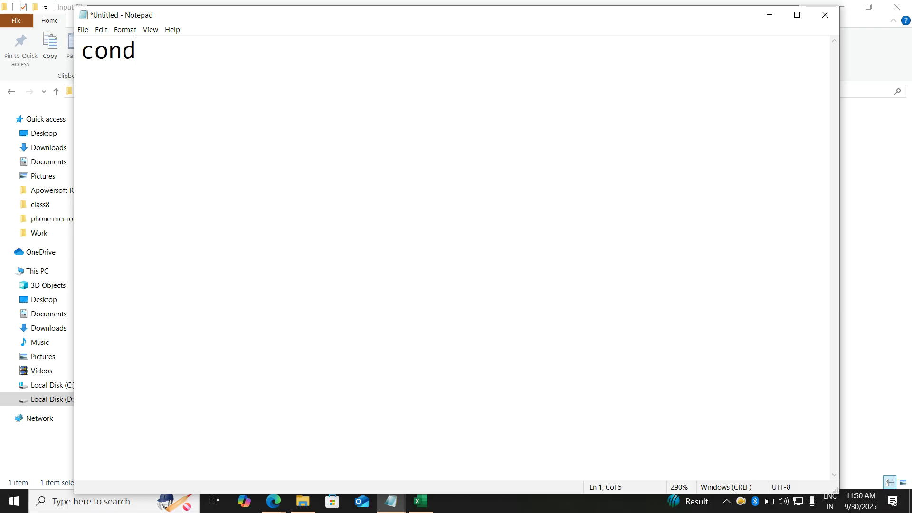
{"action": "type", "text": "itional formatting:"}
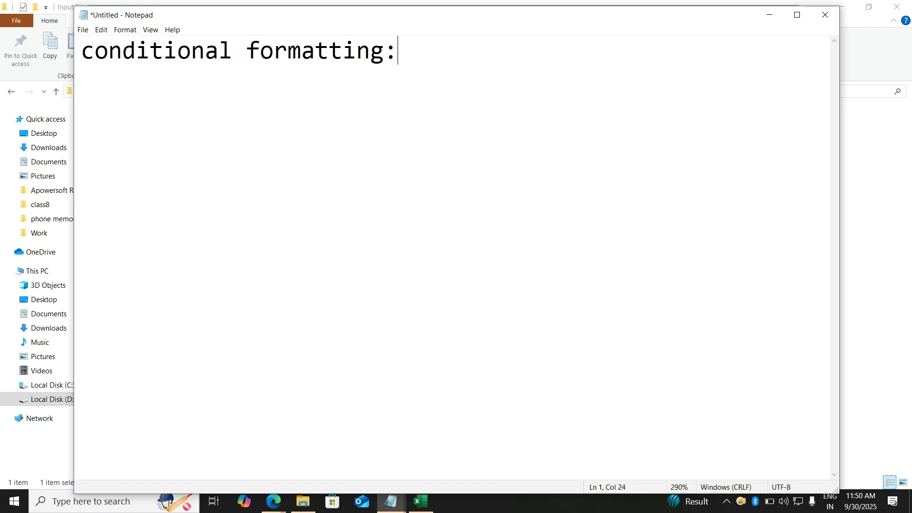
{"action": "key", "text": "Return"}
{"action": "type", "text": "------------------------"}
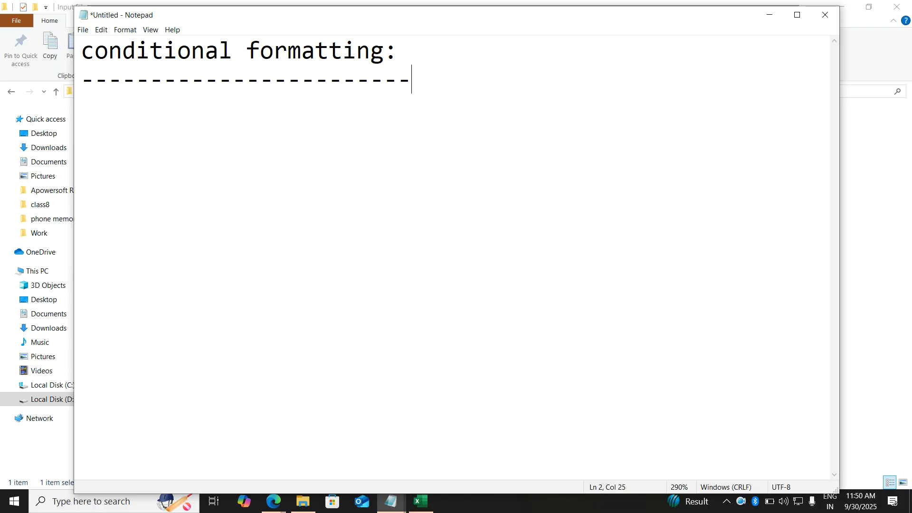
Below the heading, leave a blank line and write "changing the appearance of data is called formatting.."
{"action": "key", "text": "Return"}
{"action": "scroll", "coordinate": [593, 97], "scroll_direction": "down", "scroll_amount": 3}
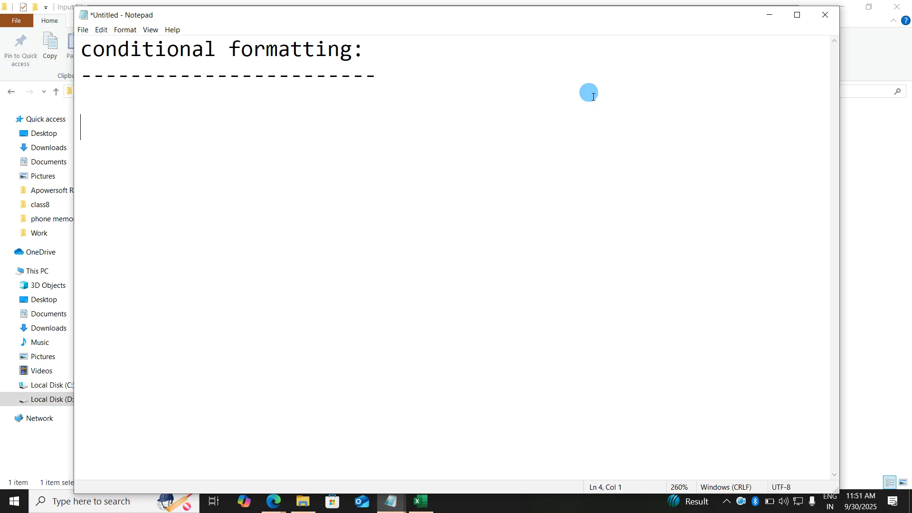
{"action": "type", "text": "changing th"}
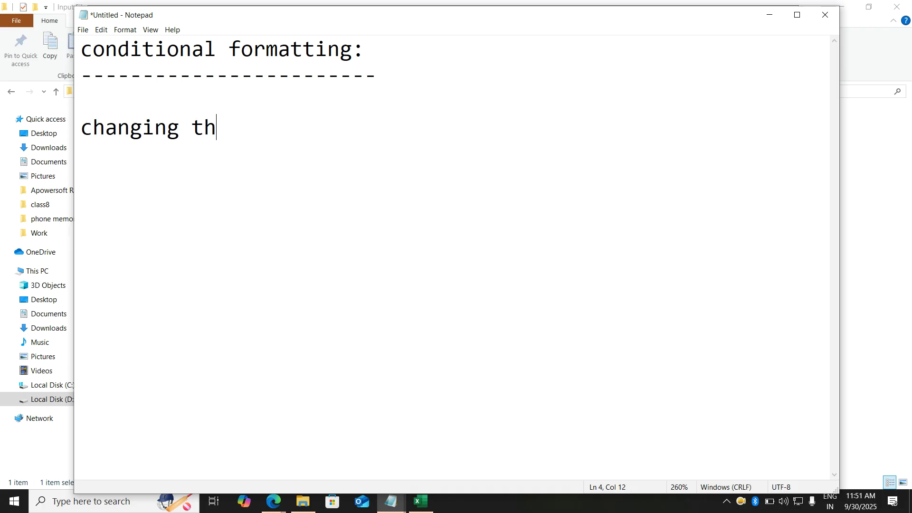
{"action": "type", "text": "e appeara"}
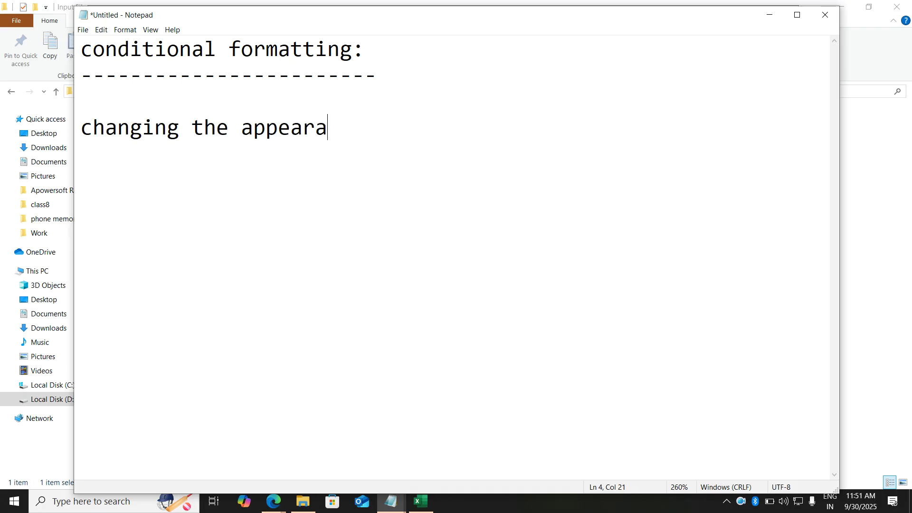
{"action": "type", "text": "nce of data"}
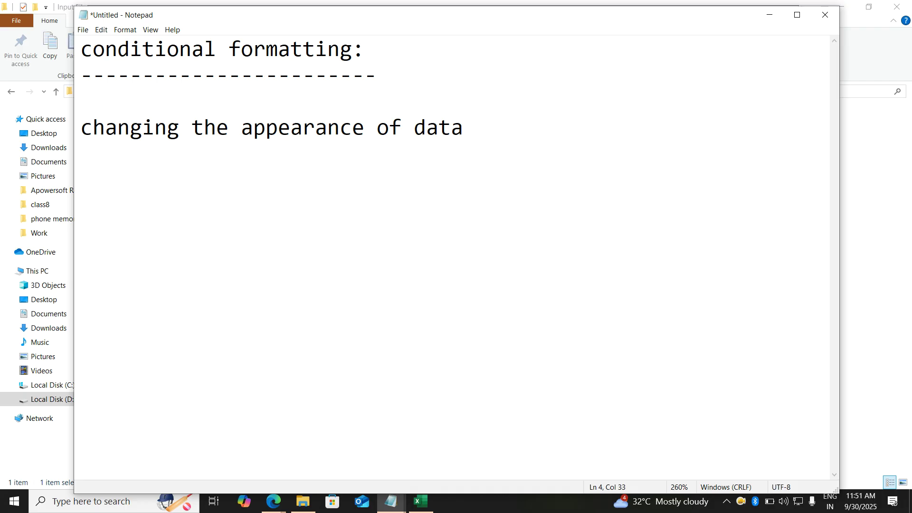
{"action": "type", "text": " is called fora"}
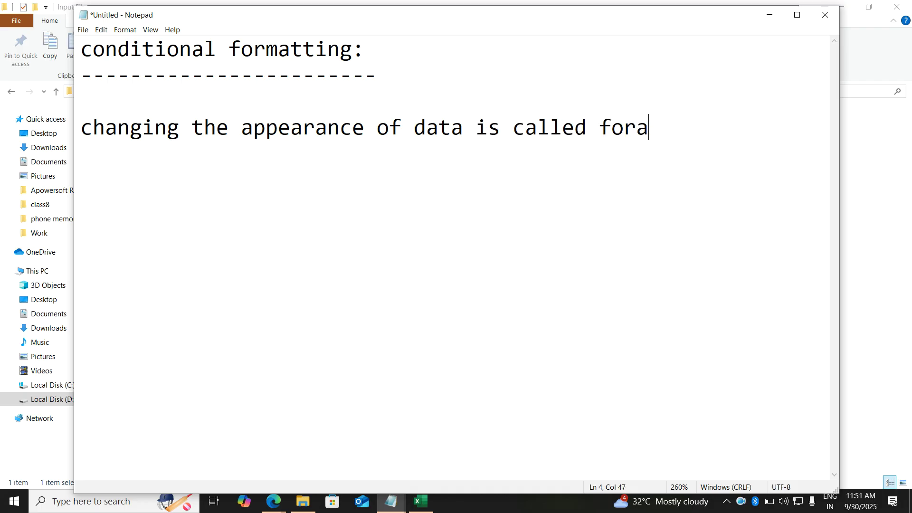
{"action": "type", "text": "mm"}
{"action": "key", "text": "BackSpace"}
{"action": "key", "text": "BackSpace"}
{"action": "key", "text": "BackSpace"}
{"action": "type", "text": "mar"}
{"action": "key", "text": "BackSpace"}
{"action": "type", "text": "tting.."}
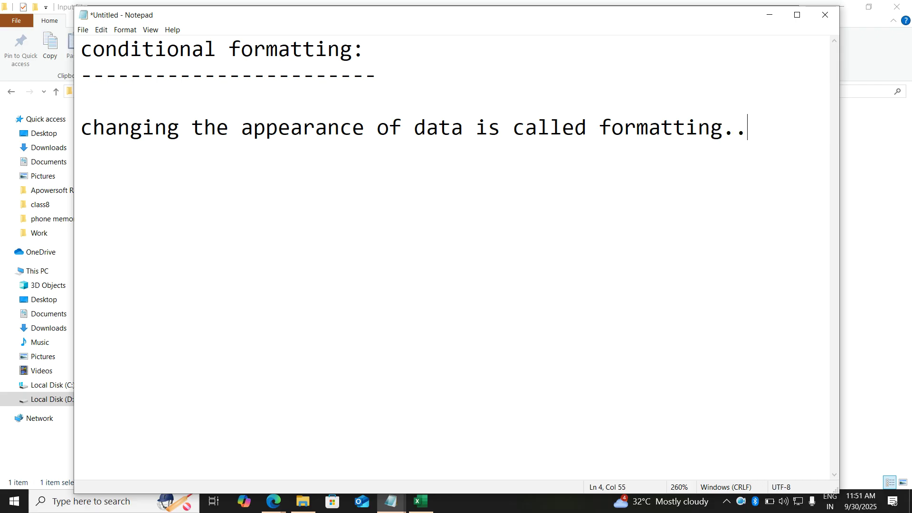
{"action": "key", "text": "BackSpace"}
{"action": "key", "text": "BackSpace"}
{"action": "key", "text": "BackSpace"}
{"action": "type", "text": "g."}
Add the line "but if it happen on some condition is called conditional formatting.." under the definition
{"action": "key", "text": "Return"}
{"action": "type", "text": "but if it hap"}
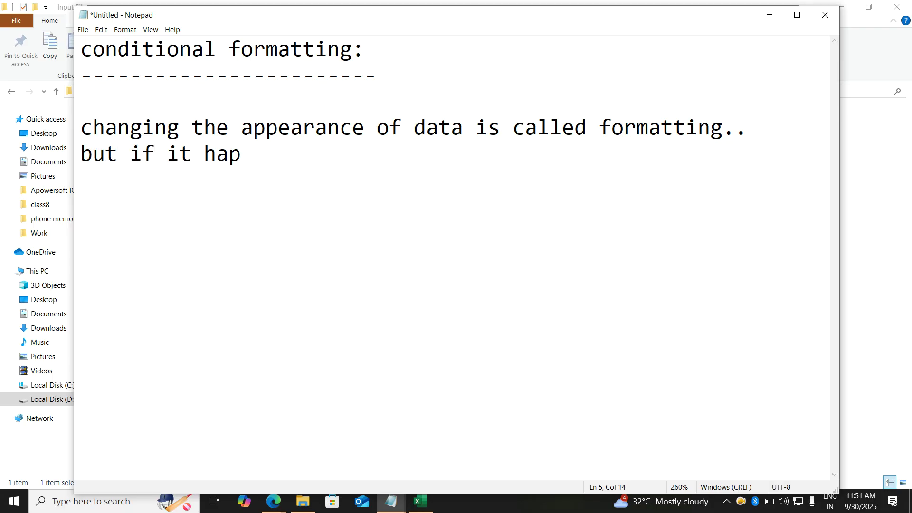
{"action": "type", "text": "pen on som"}
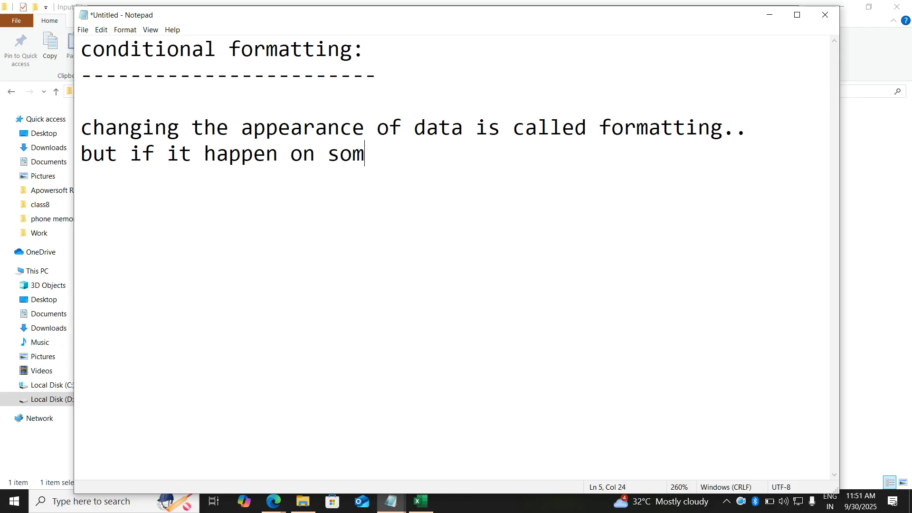
{"action": "type", "text": "e condition"}
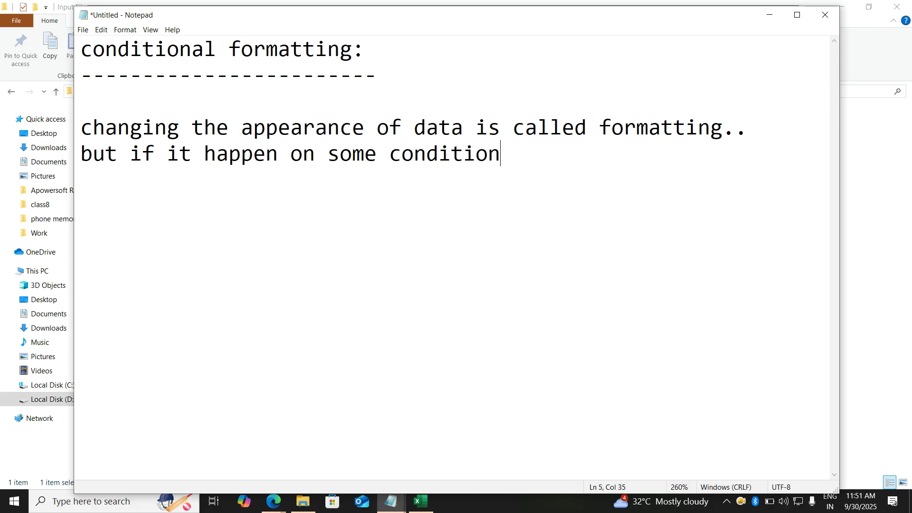
{"action": "type", "text": " isa l"}
{"action": "key", "text": "BackSpace"}
{"action": "key", "text": "BackSpace"}
{"action": "key", "text": "BackSpace"}
{"action": "key", "text": "BackSpace"}
{"action": "key", "text": "BackSpace"}
{"action": "type", "text": "s called co"}
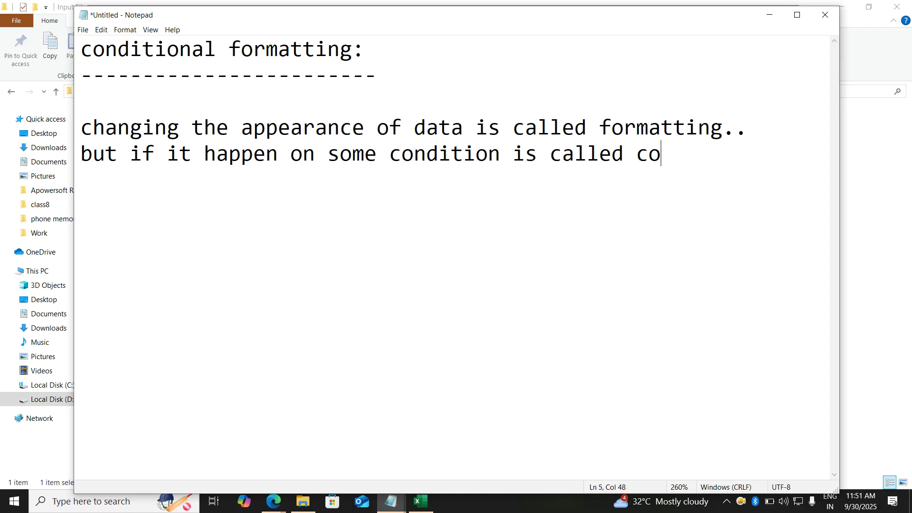
{"action": "type", "text": "nditional "}
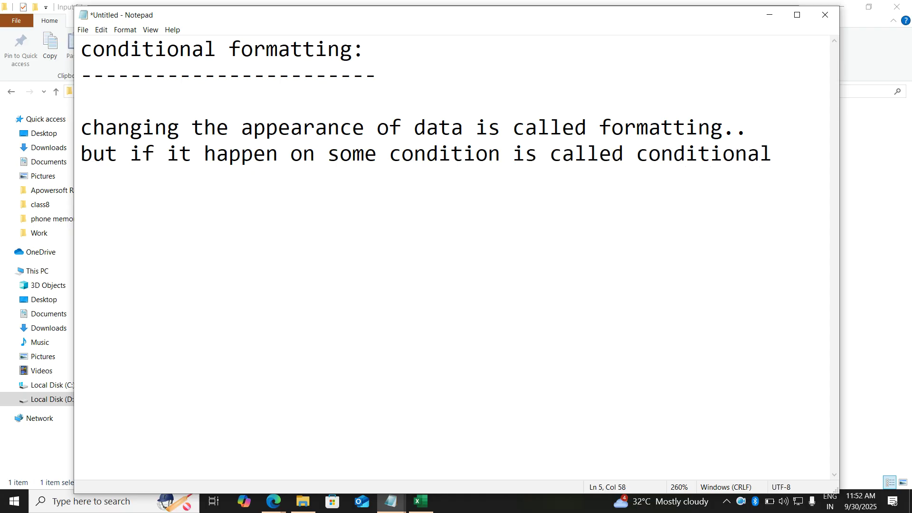
{"action": "type", "text": "formatting.."}
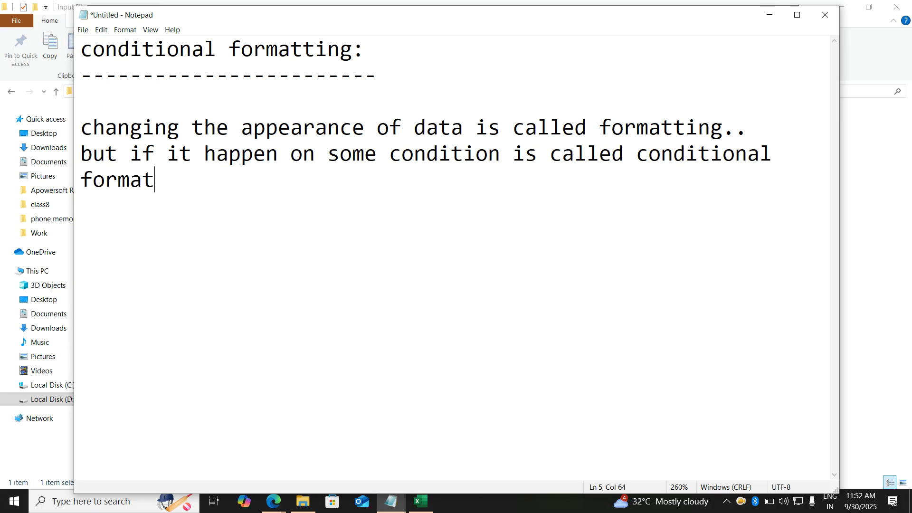
After a blank line, write the path "Home->Styles->Conditional formatting.." and add a dashed separator line below it
{"action": "key", "text": "Return"}
{"action": "key", "text": "Return"}
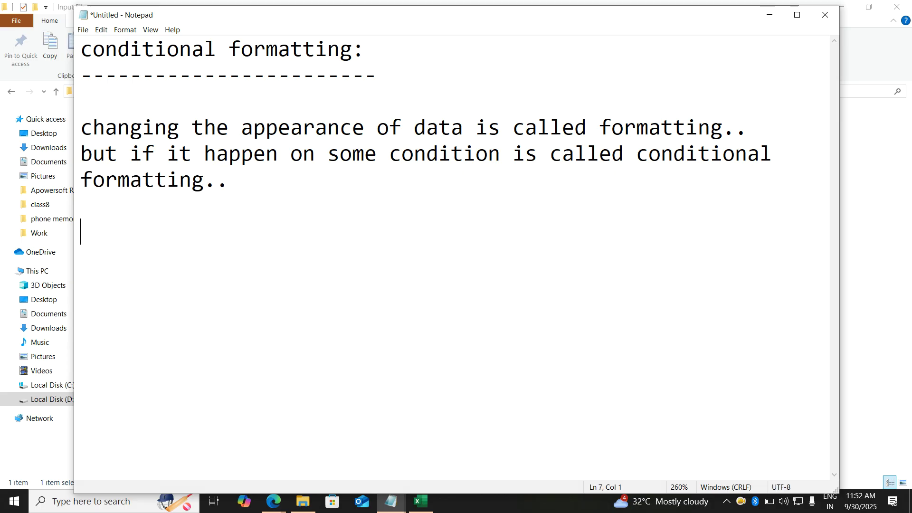
{"action": "type", "text": "Home->"}
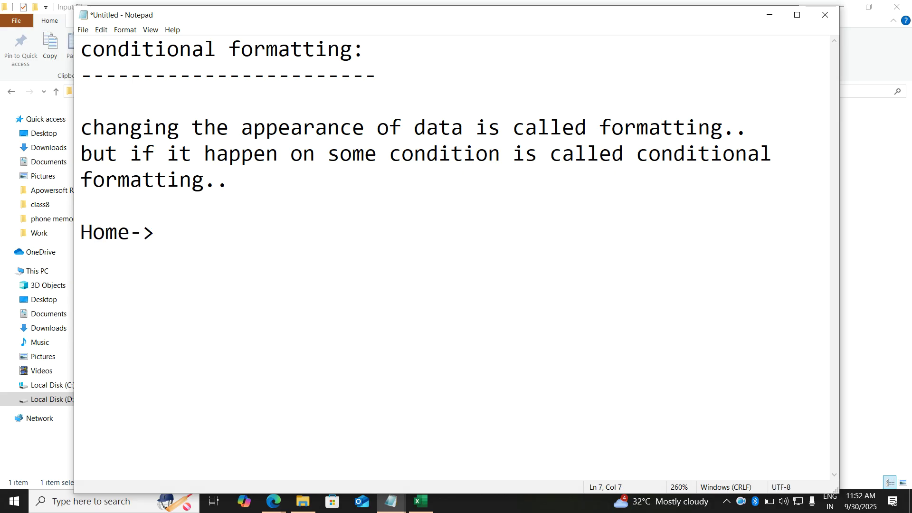
{"action": "type", "text": "Styles->C"}
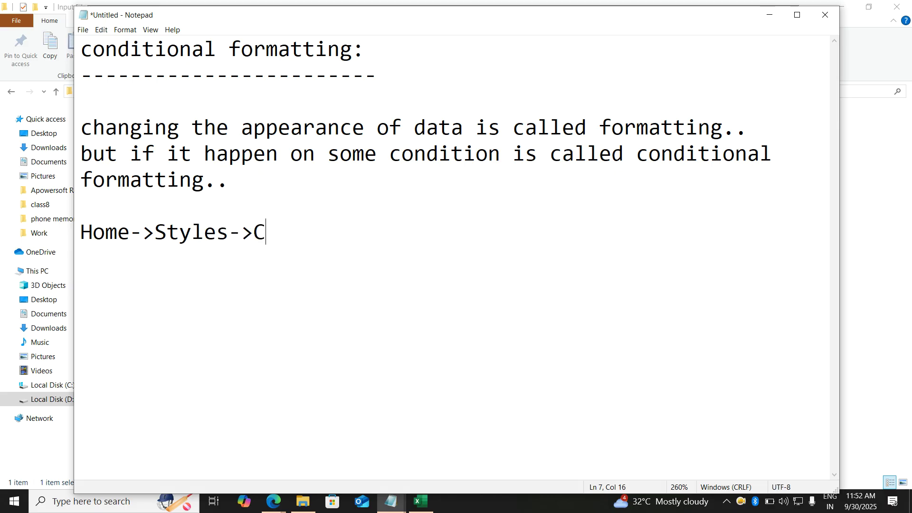
{"action": "type", "text": "onditional formatting.."}
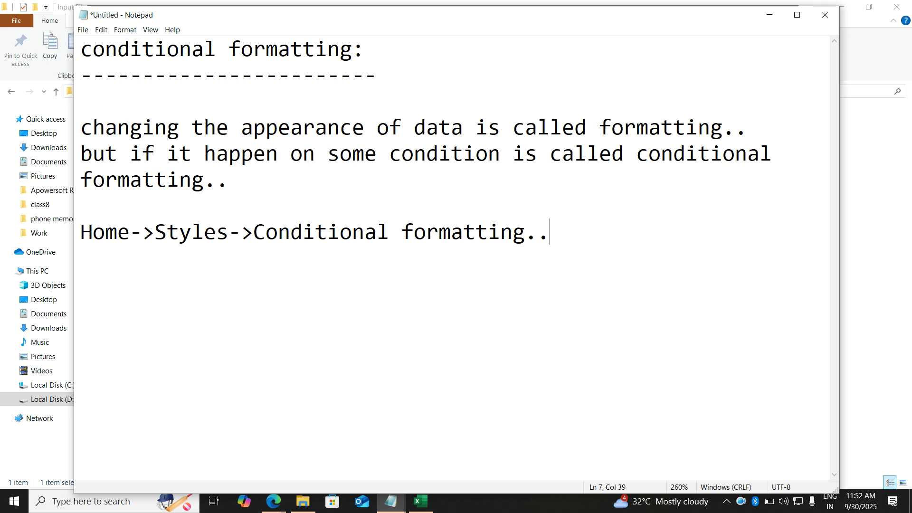
{"action": "key", "text": "Return"}
{"action": "key", "text": "Return"}
{"action": "type", "text": "------------------------------"}
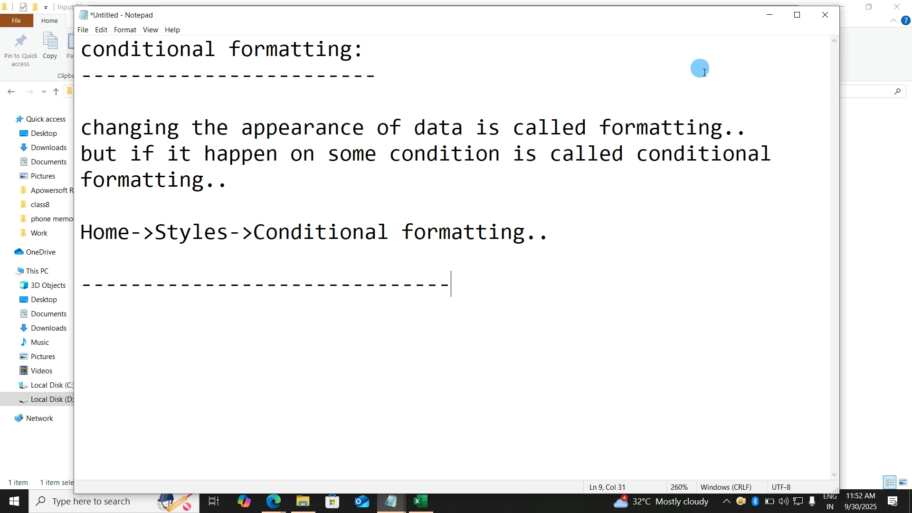
Switch to the FirstQtrSales workbook in Excel and examine the monthly sales figures on the conditional sheet
{"action": "left_click", "coordinate": [770, 16]}
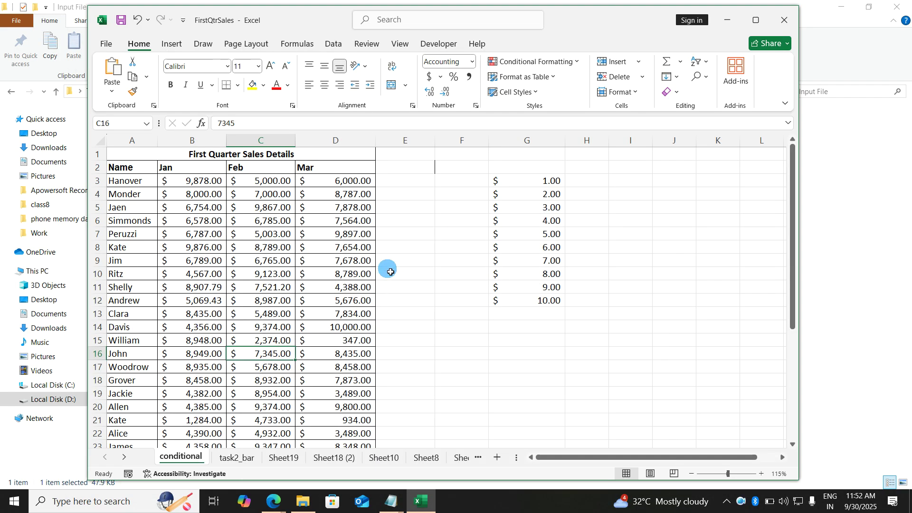
{"action": "left_click", "coordinate": [438, 285]}
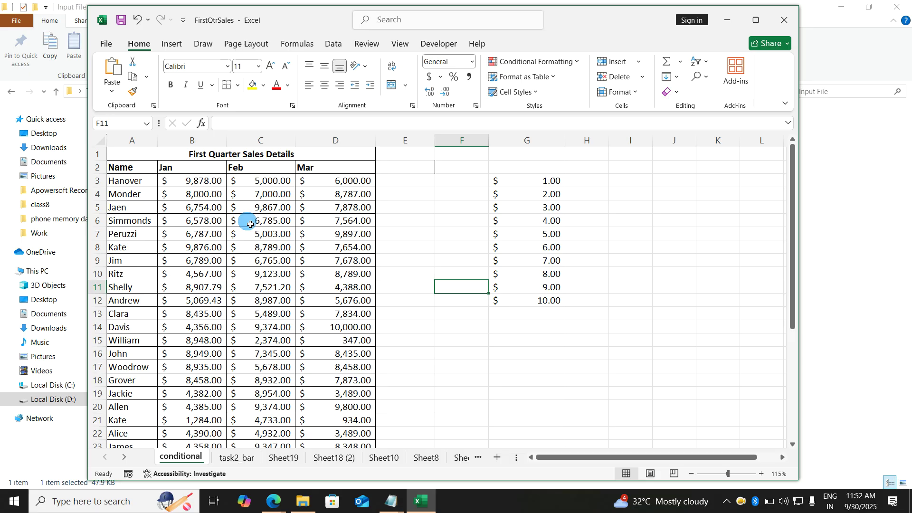
{"action": "key", "text": "alt+Tab"}
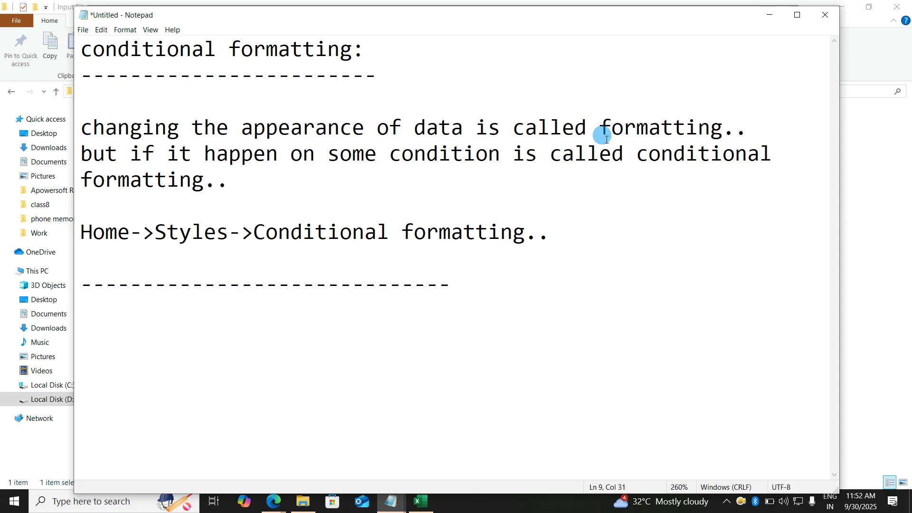
{"action": "left_click", "coordinate": [770, 15]}
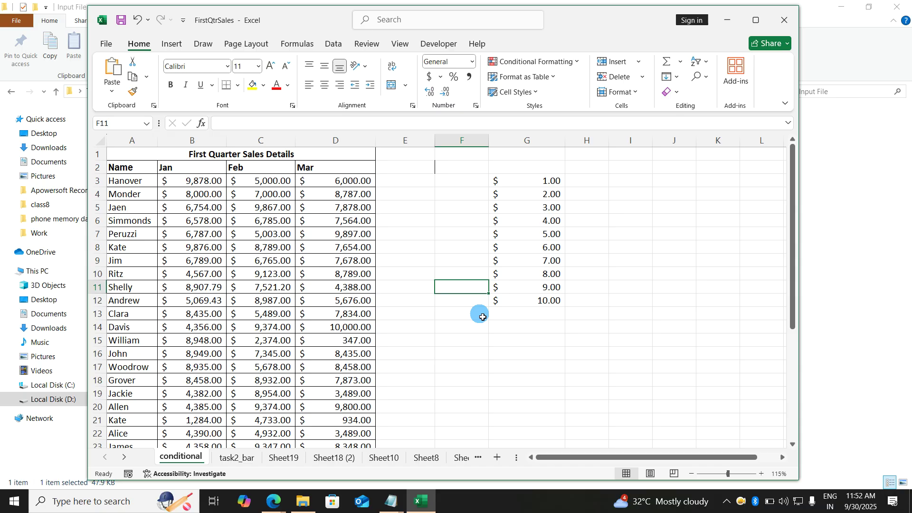
{"action": "scroll", "coordinate": [483, 317], "scroll_direction": "up", "scroll_amount": 2}
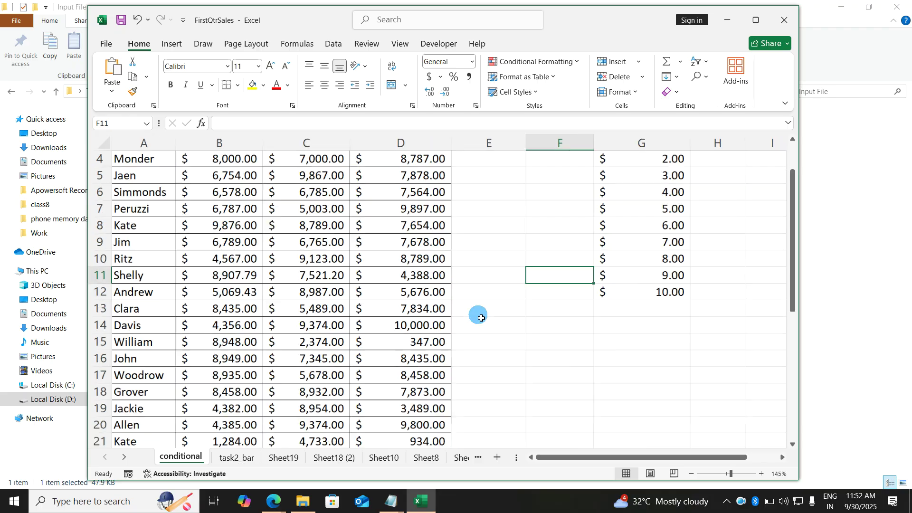
{"action": "double_click", "coordinate": [380, 289]}
{"action": "scroll", "coordinate": [383, 289], "scroll_direction": "up", "scroll_amount": 1}
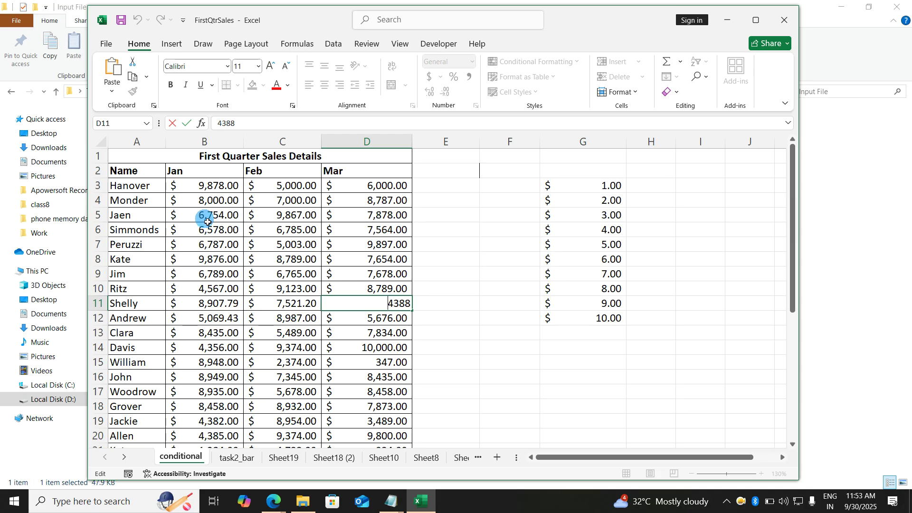
{"action": "double_click", "coordinate": [231, 303]}
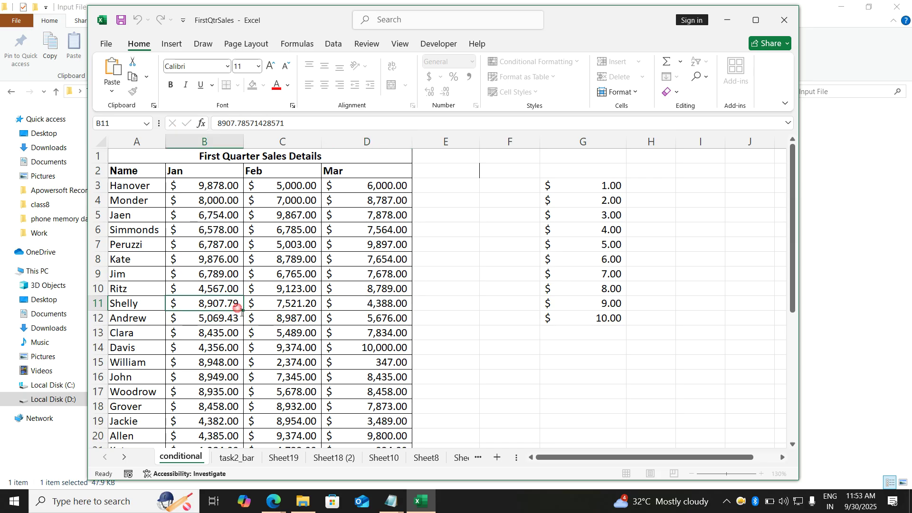
{"action": "left_click", "coordinate": [259, 232]}
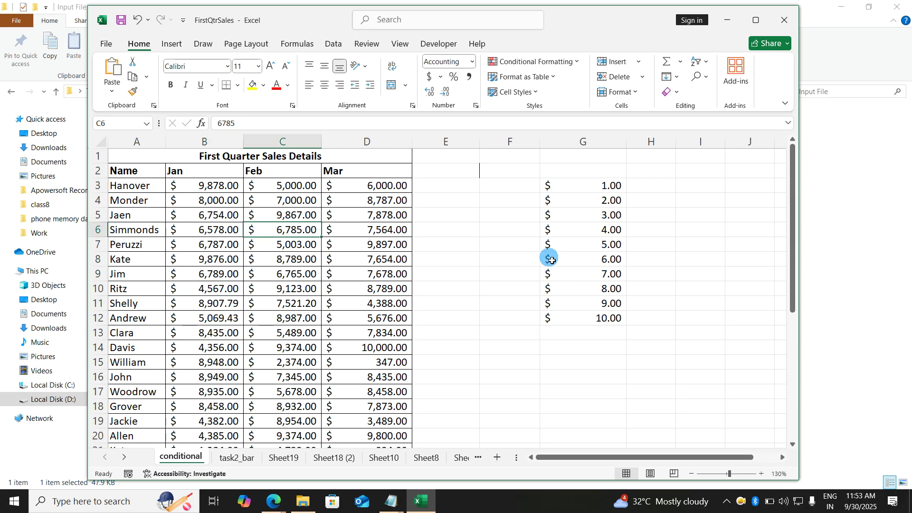
Fill cells B3, D4 and C5 of the sales table manually with the standard green colour
{"action": "left_click", "coordinate": [232, 188]}
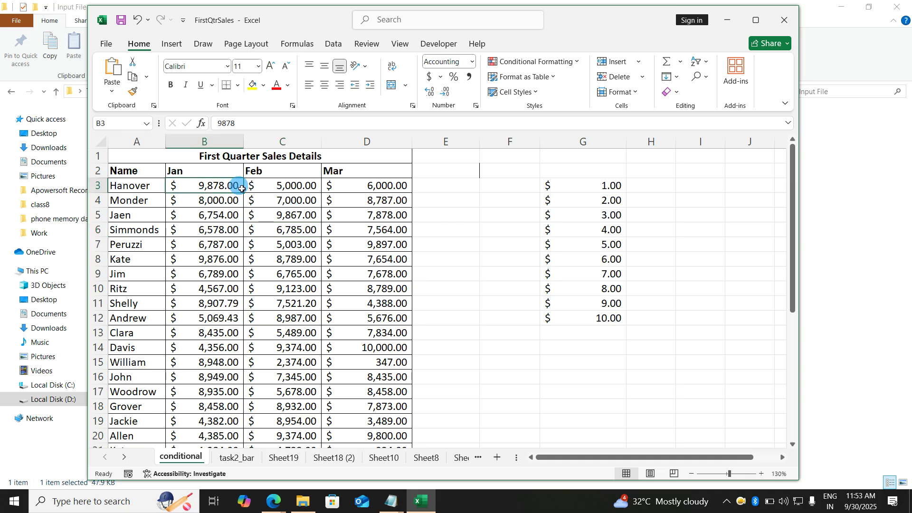
{"action": "left_click", "coordinate": [263, 86]}
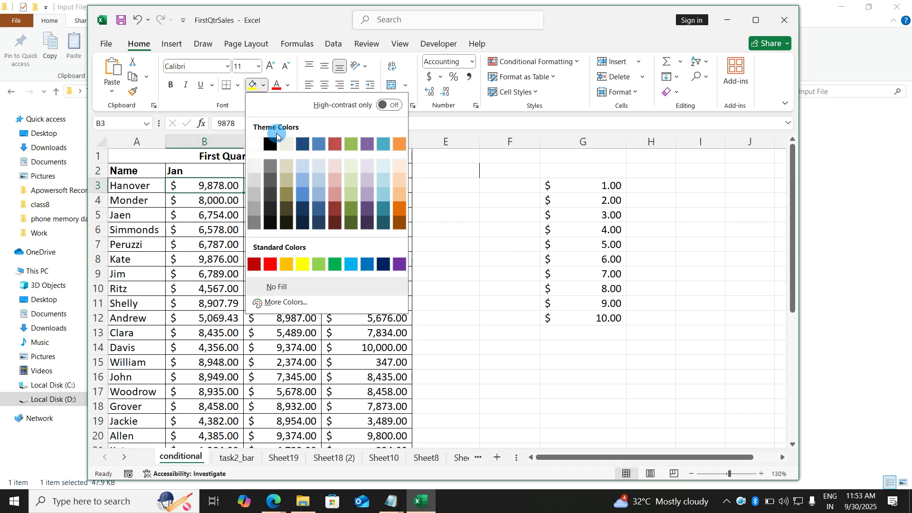
{"action": "left_click", "coordinate": [335, 265]}
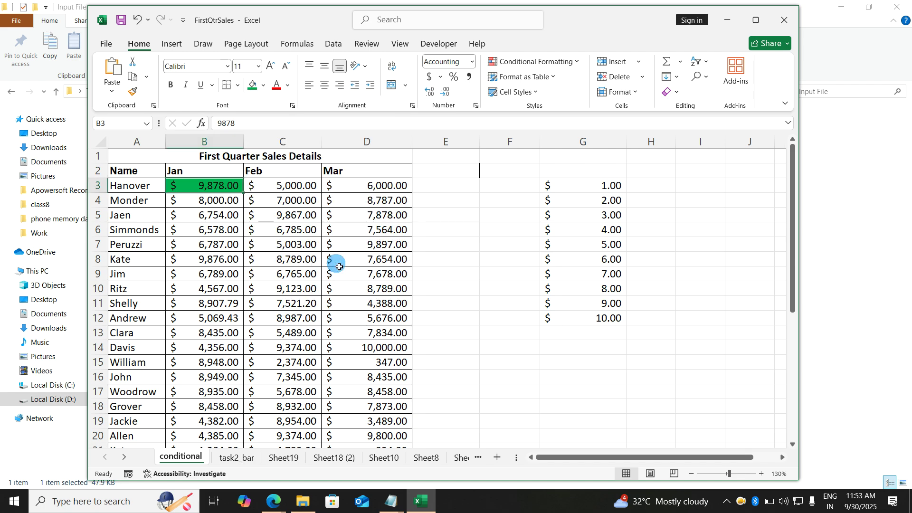
{"action": "left_click", "coordinate": [373, 202]}
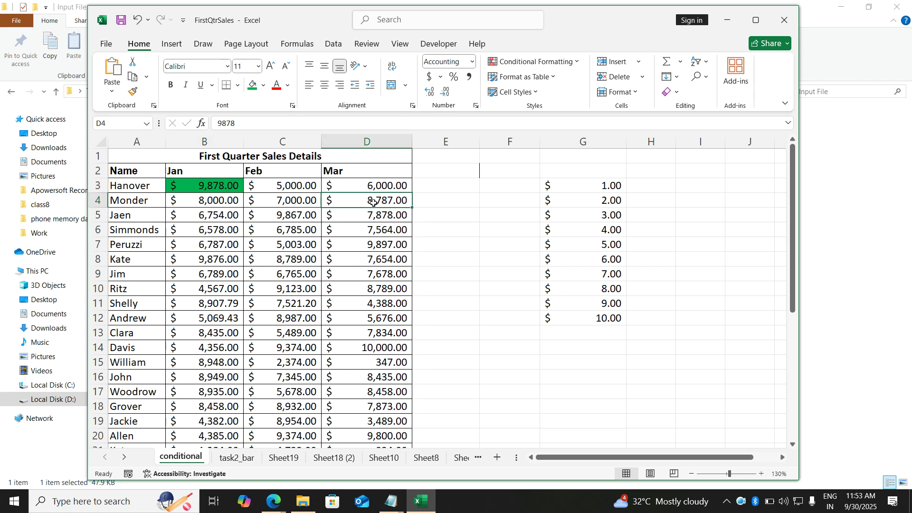
{"action": "left_click", "coordinate": [249, 86]}
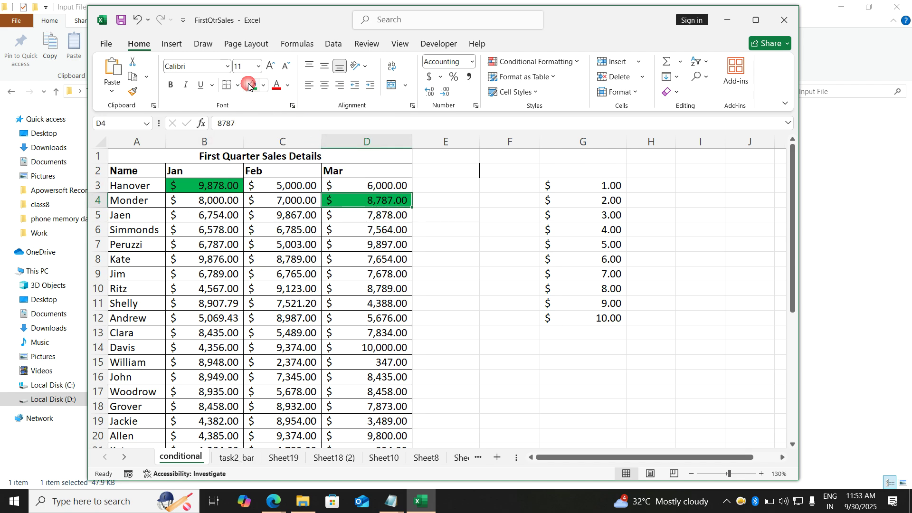
{"action": "left_click", "coordinate": [275, 213]}
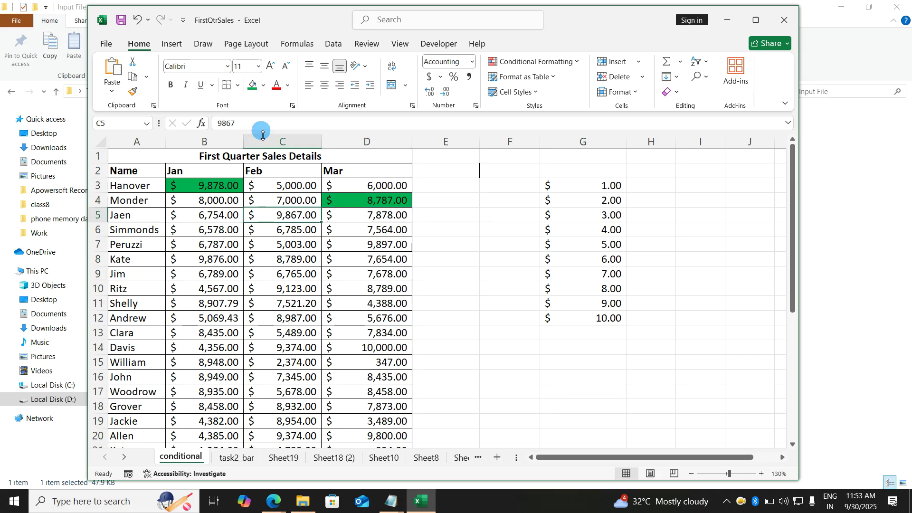
{"action": "left_click", "coordinate": [251, 86]}
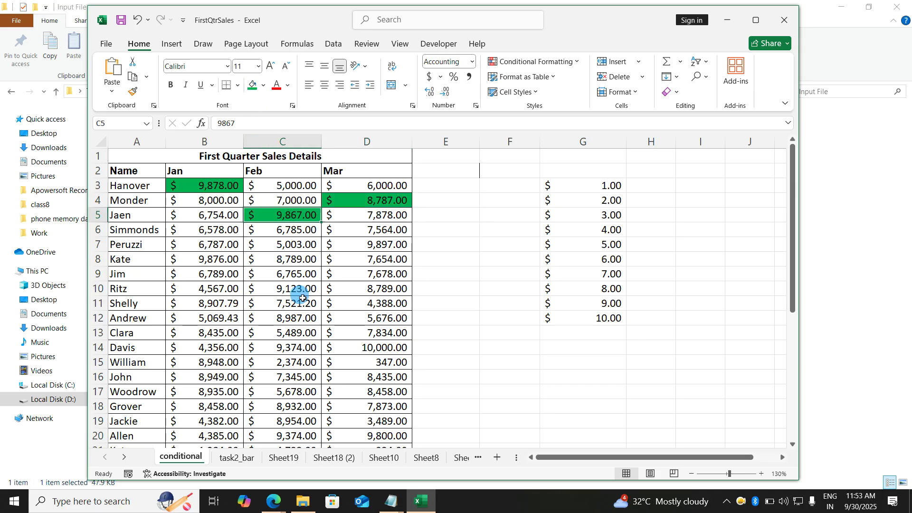
Undo the three manual green fills in cells B3, D4 and C5 of the sales table
{"action": "scroll", "coordinate": [302, 297], "scroll_direction": "down", "scroll_amount": 3}
{"action": "scroll", "coordinate": [303, 298], "scroll_direction": "up", "scroll_amount": 3}
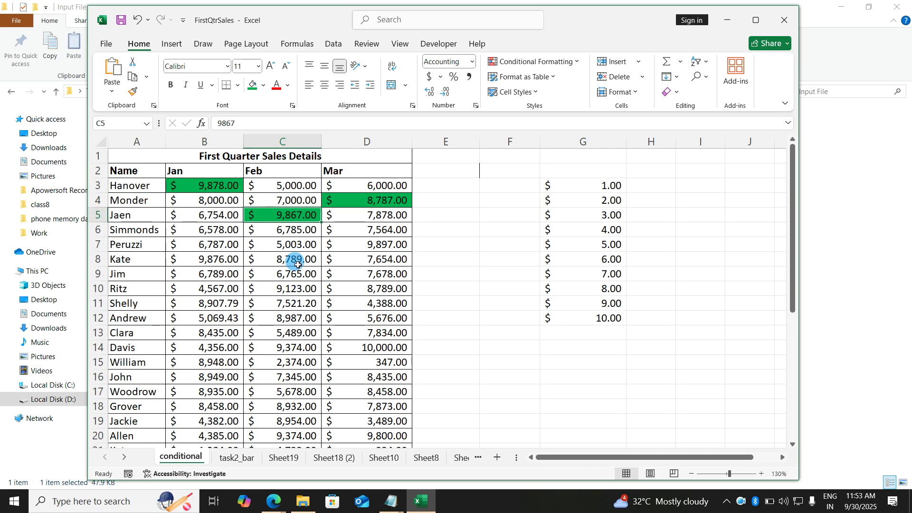
{"action": "key", "text": "ctrl+z"}
{"action": "key", "text": "ctrl+z"}
{"action": "key", "text": "ctrl+z"}
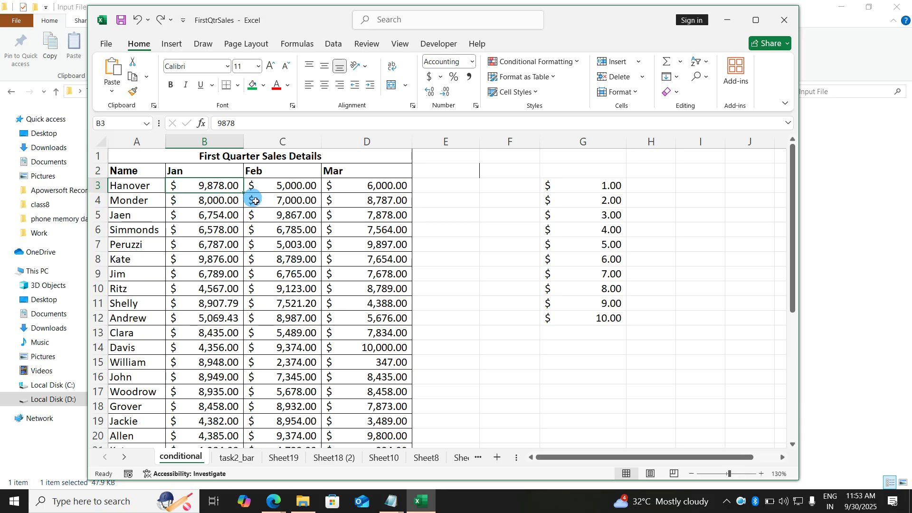
{"action": "left_click", "coordinate": [252, 274]}
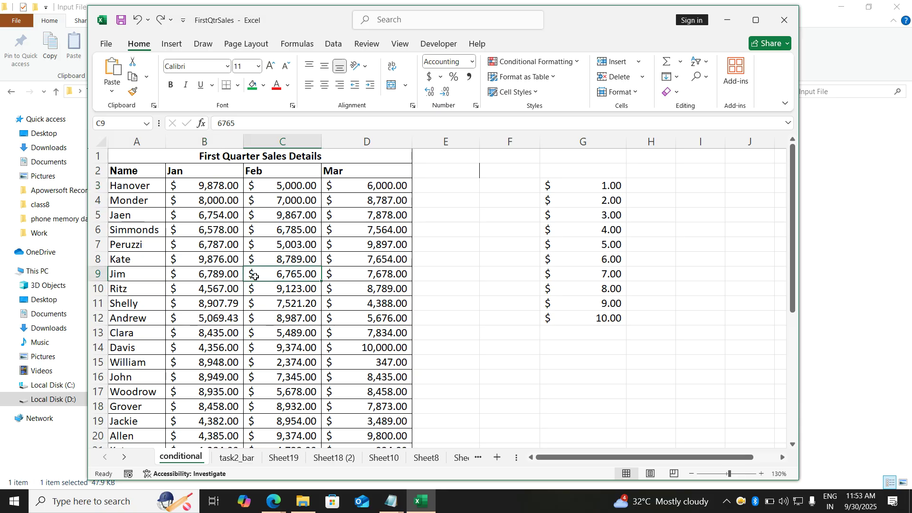
Highlight sales values greater than 8000 in B3:D35 with Green Fill with Dark Green Text using conditional formatting
{"action": "left_click", "coordinate": [231, 188]}
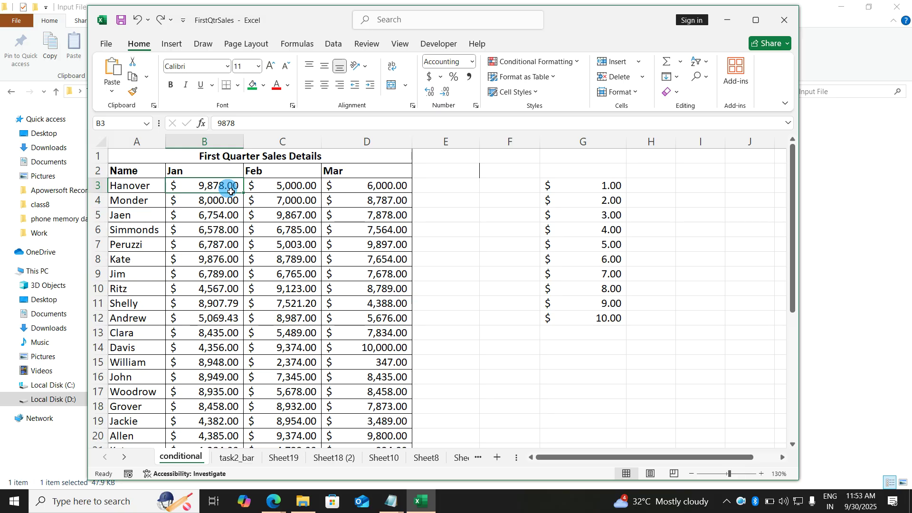
{"action": "key", "text": "ctrl+shift+Right"}
{"action": "key", "text": "ctrl+shift+Down"}
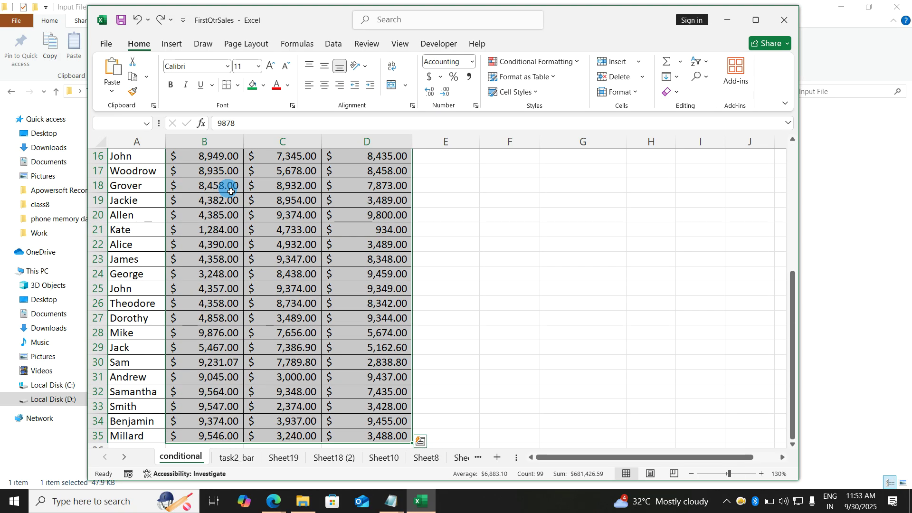
{"action": "scroll", "coordinate": [231, 191], "scroll_direction": "up", "scroll_amount": 5}
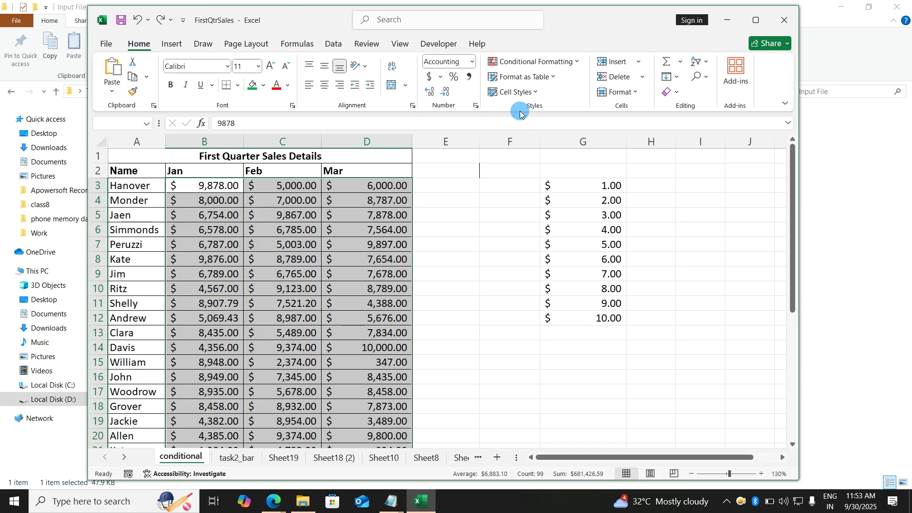
{"action": "left_click", "coordinate": [542, 63]}
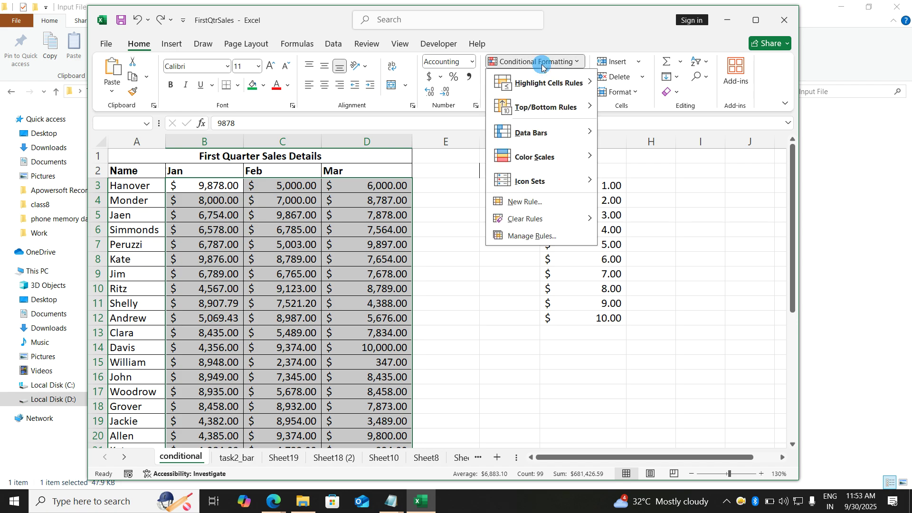
{"action": "mouse_move", "coordinate": [540, 81]}
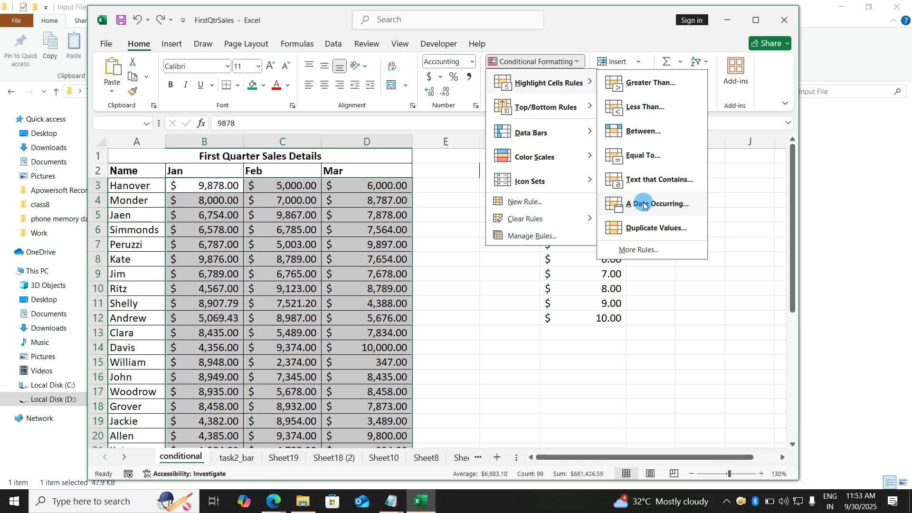
{"action": "left_click", "coordinate": [643, 85]}
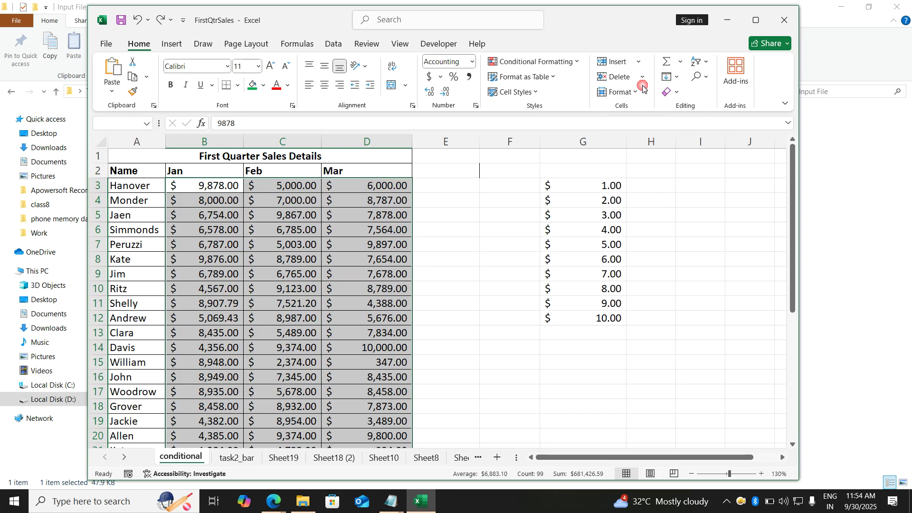
{"action": "type", "text": "8000"}
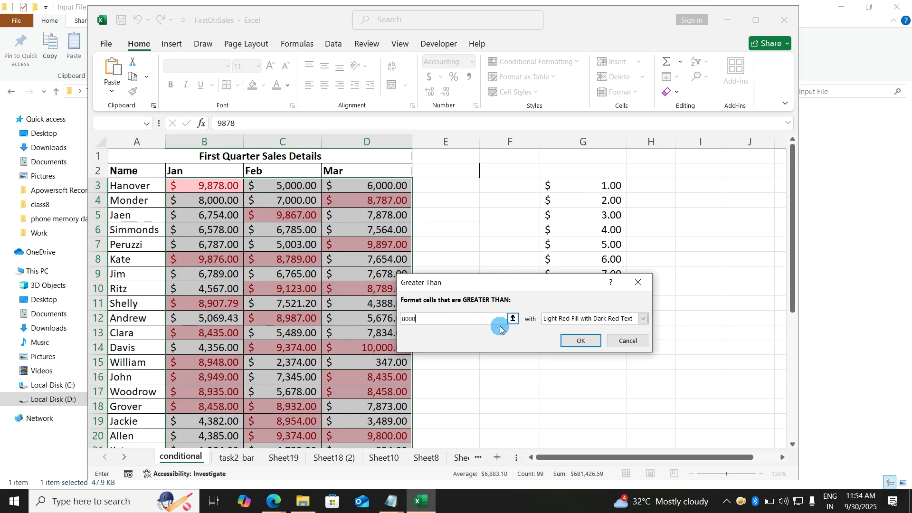
{"action": "left_click", "coordinate": [570, 319]}
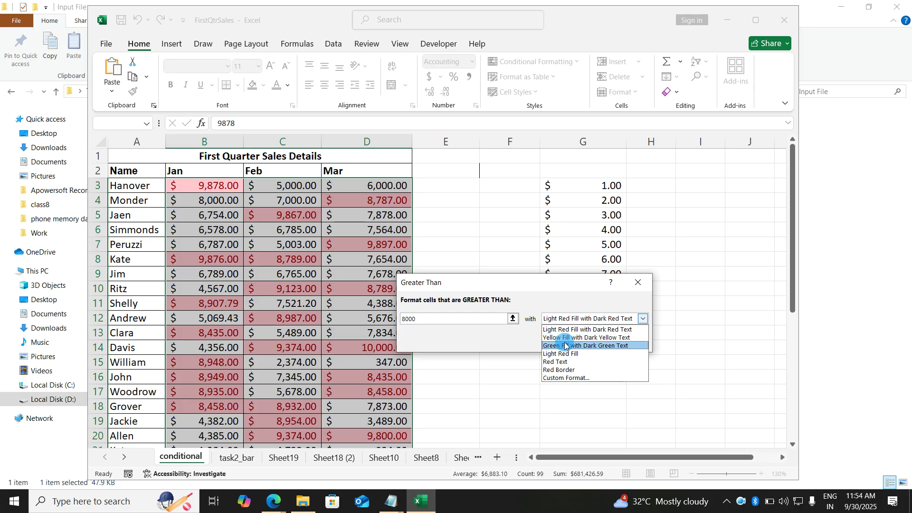
{"action": "left_click", "coordinate": [565, 346]}
{"action": "left_click", "coordinate": [568, 346]}
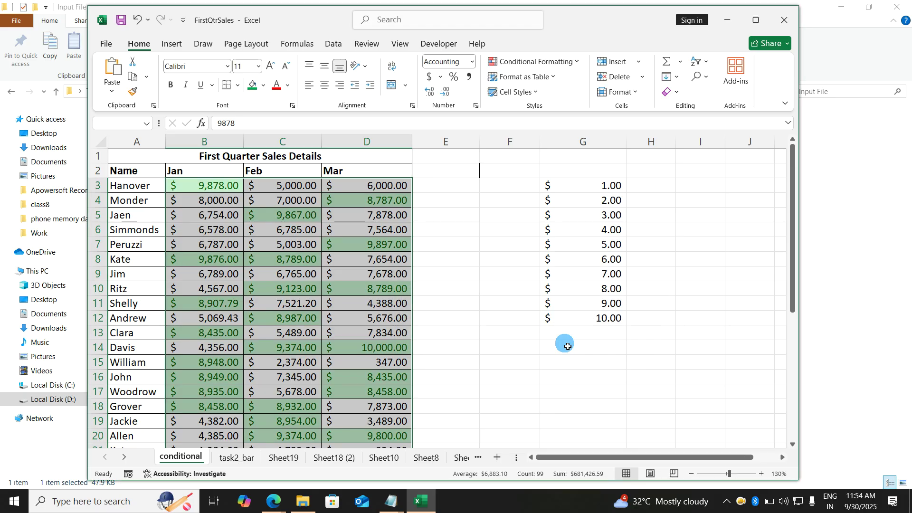
{"action": "left_click", "coordinate": [568, 346]}
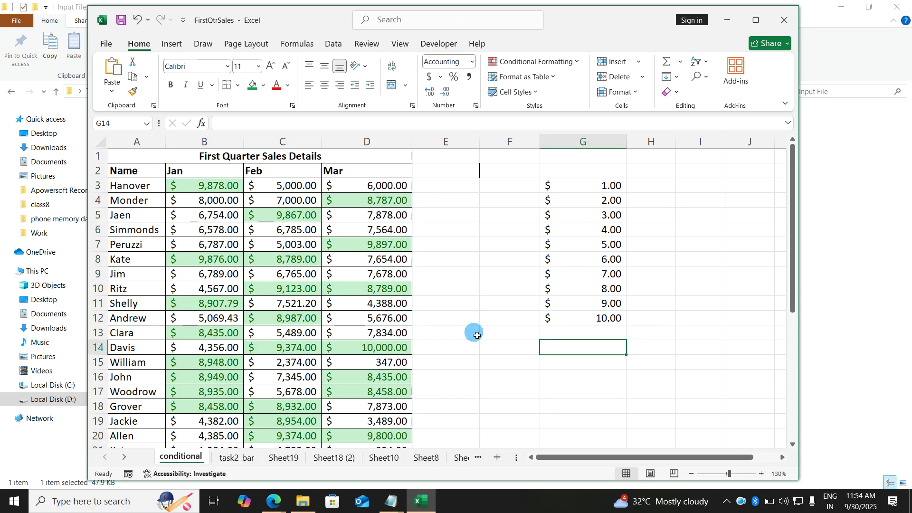
Check the highlighted values down the table and change the March sales value in D12 to 9878
{"action": "scroll", "coordinate": [477, 335], "scroll_direction": "down", "scroll_amount": 4}
{"action": "scroll", "coordinate": [476, 335], "scroll_direction": "down", "scroll_amount": 2}
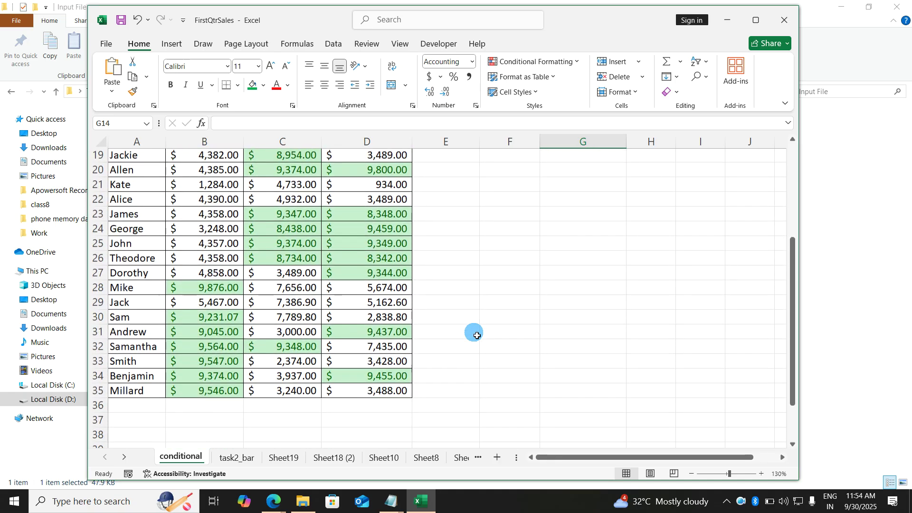
{"action": "scroll", "coordinate": [477, 336], "scroll_direction": "up", "scroll_amount": 3}
{"action": "scroll", "coordinate": [477, 335], "scroll_direction": "up", "scroll_amount": 2}
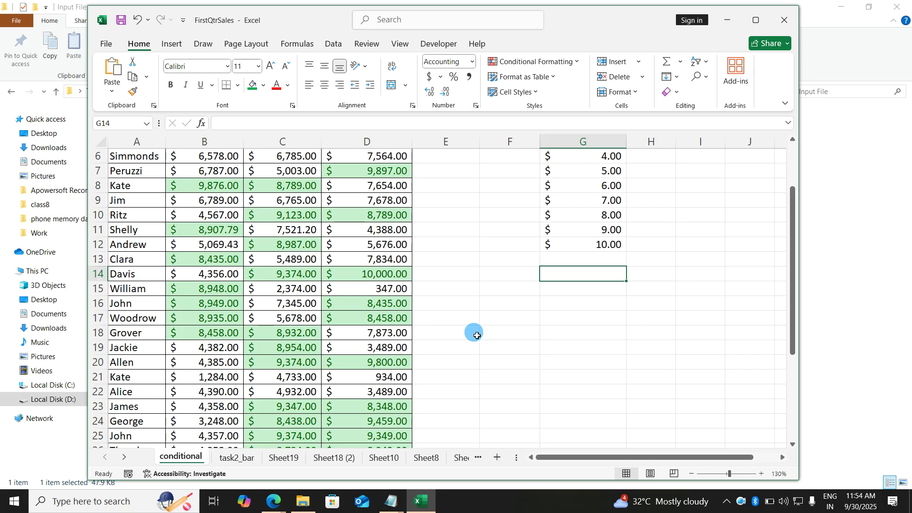
{"action": "left_click", "coordinate": [374, 247]}
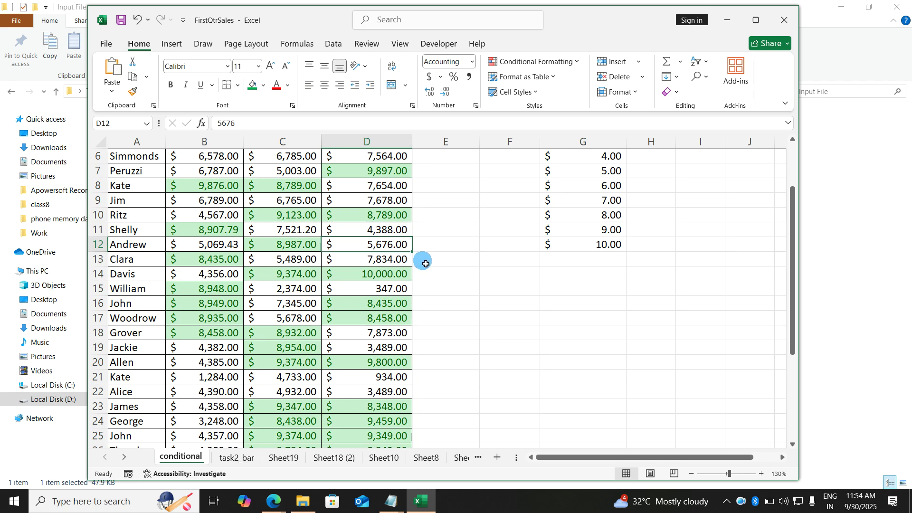
{"action": "type", "text": "9878"}
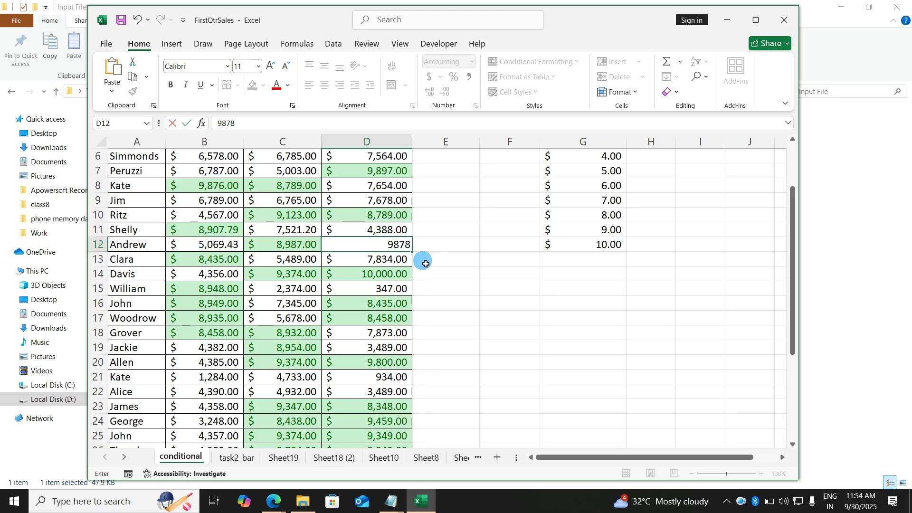
{"action": "key", "text": "Return"}
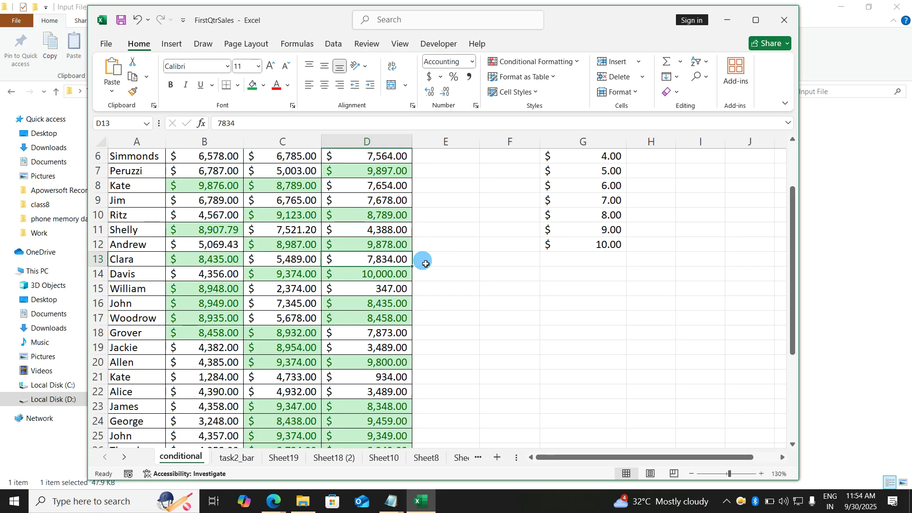
Change the March sales value in cell D16 to 6787
{"action": "left_click", "coordinate": [378, 304]}
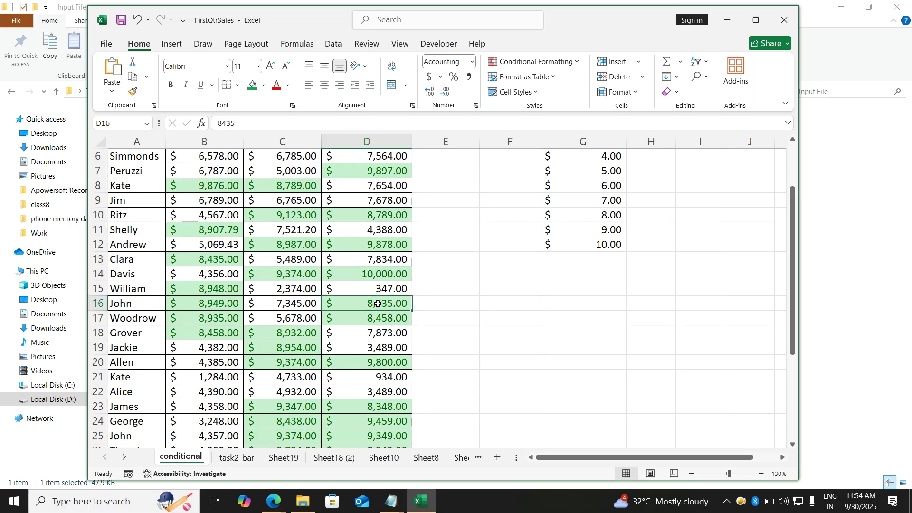
{"action": "type", "text": "6787"}
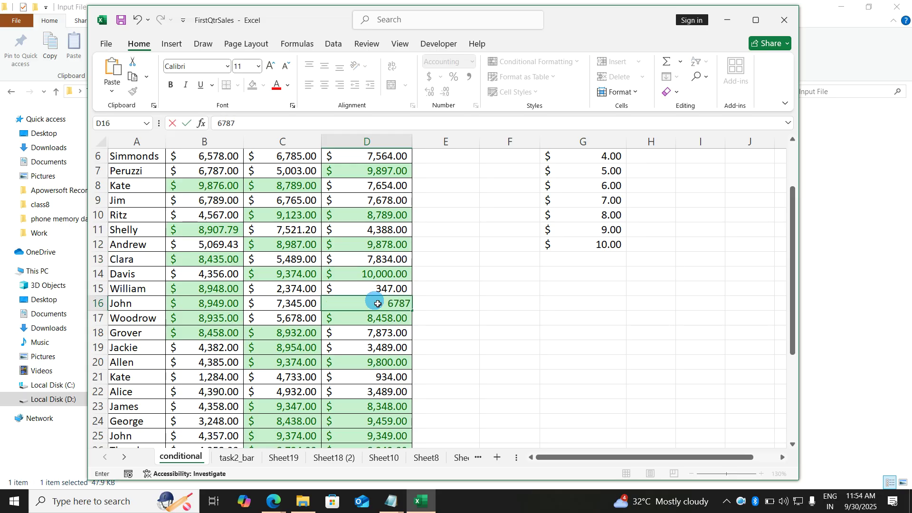
{"action": "key", "text": "Return"}
Add a conditional formatting rule to B3:D35 that highlights values less than 5000 with Light Red Fill with Dark Red Text
{"action": "scroll", "coordinate": [378, 304], "scroll_direction": "up", "scroll_amount": 2}
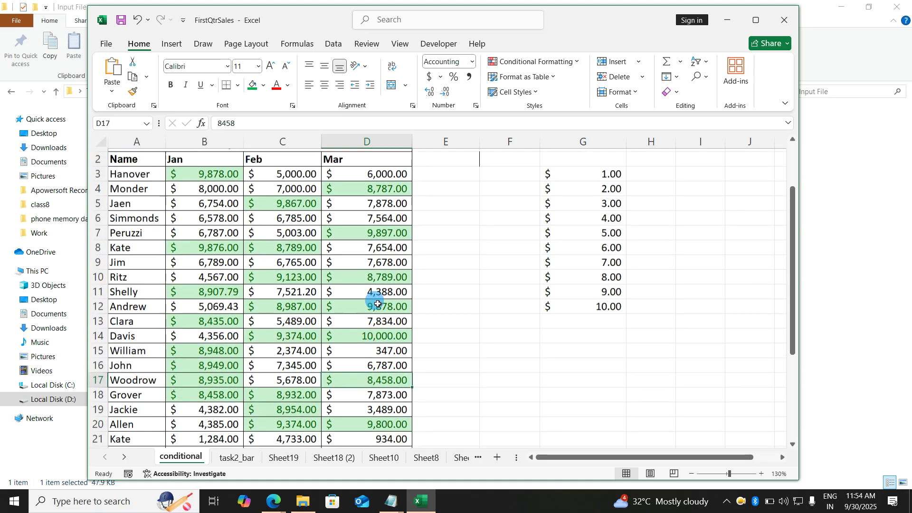
{"action": "left_click", "coordinate": [235, 192]}
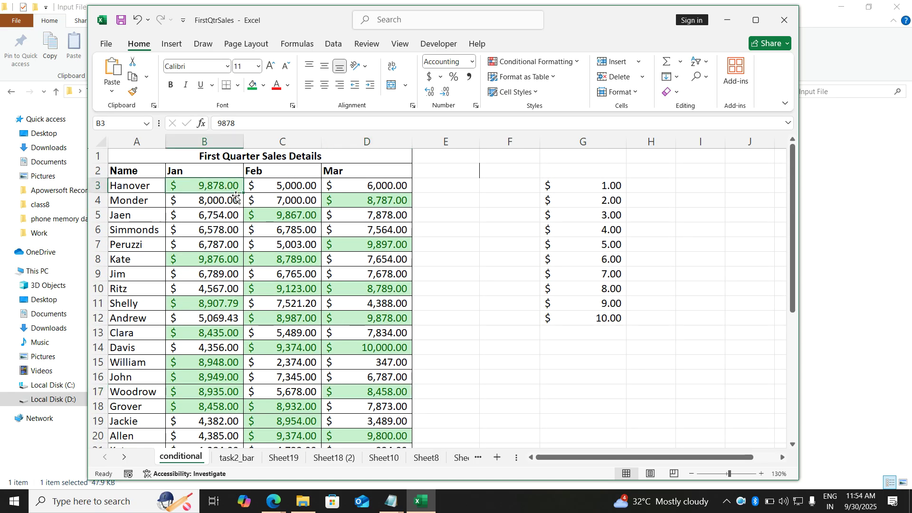
{"action": "left_click", "coordinate": [233, 192]}
{"action": "key", "text": "ctrl+shift+Right"}
{"action": "key", "text": "ctrl+shift+Down"}
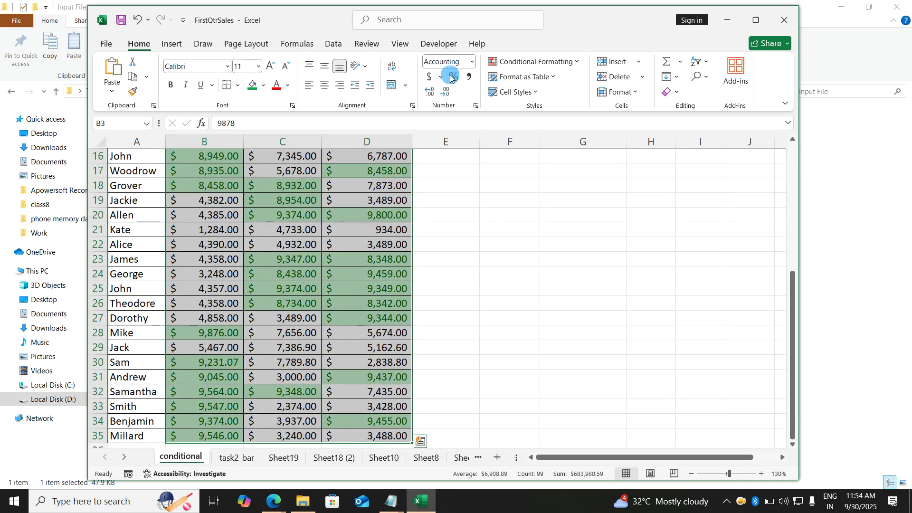
{"action": "left_click", "coordinate": [518, 62]}
{"action": "mouse_move", "coordinate": [529, 87]}
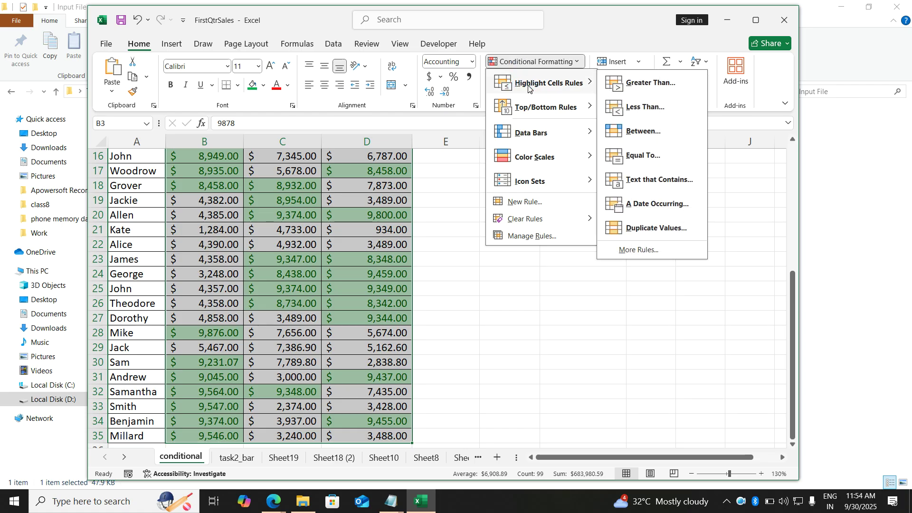
{"action": "left_click", "coordinate": [645, 107]}
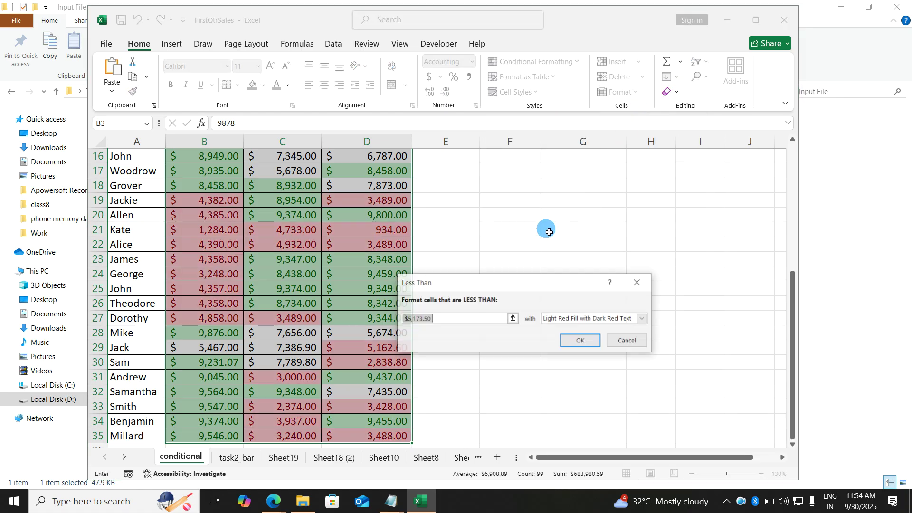
{"action": "left_click", "coordinate": [454, 317]}
{"action": "type", "text": "500"}
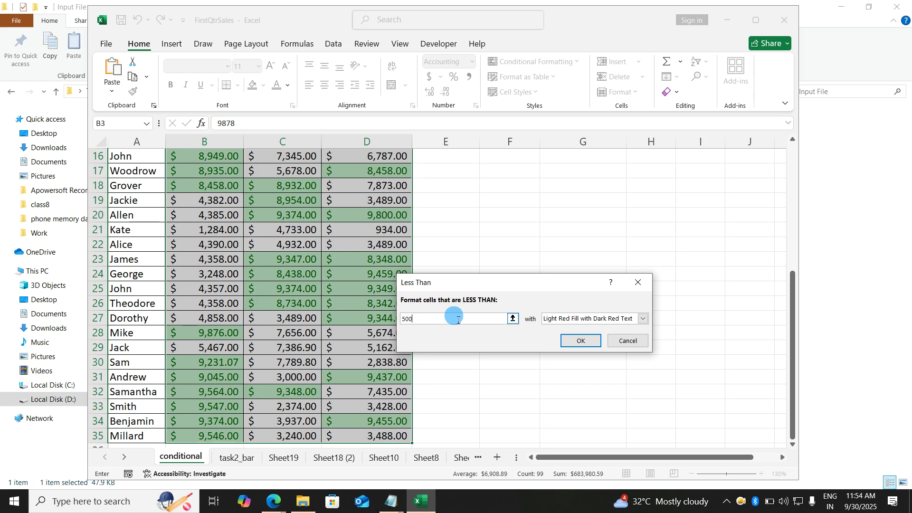
{"action": "type", "text": "0"}
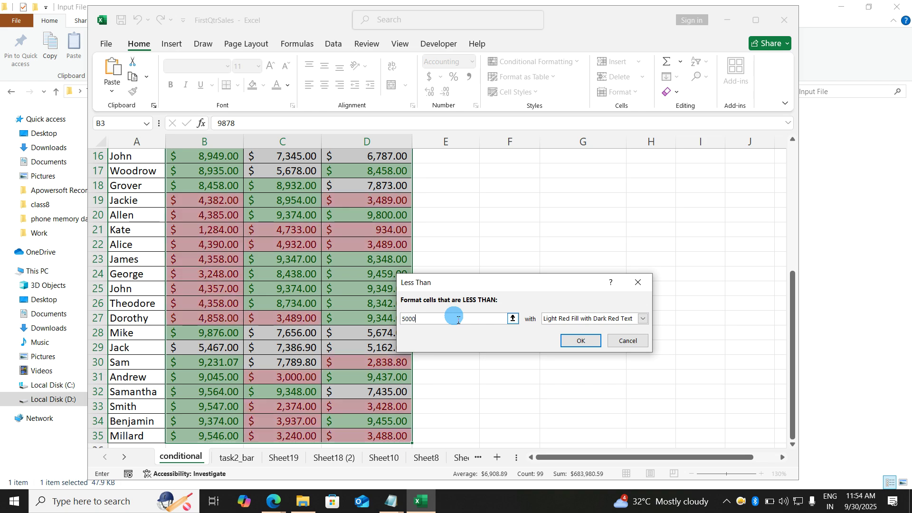
{"action": "left_click", "coordinate": [580, 341]}
{"action": "left_click", "coordinate": [580, 338]}
Add a conditional formatting rule to B3:D35 that highlights values between 5000 and 8000 with Yellow Fill with Dark Yellow Text
{"action": "scroll", "coordinate": [582, 346], "scroll_direction": "up", "scroll_amount": 4}
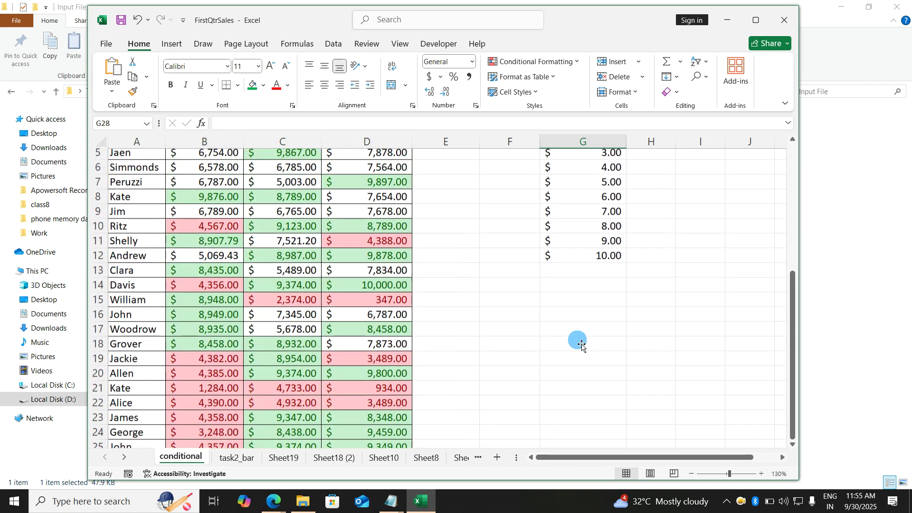
{"action": "scroll", "coordinate": [582, 346], "scroll_direction": "up", "scroll_amount": 2}
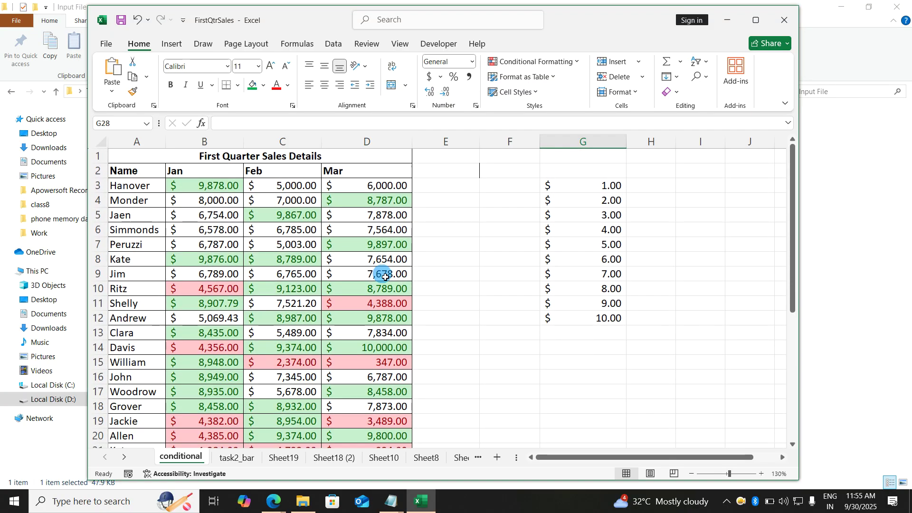
{"action": "left_click", "coordinate": [236, 190]}
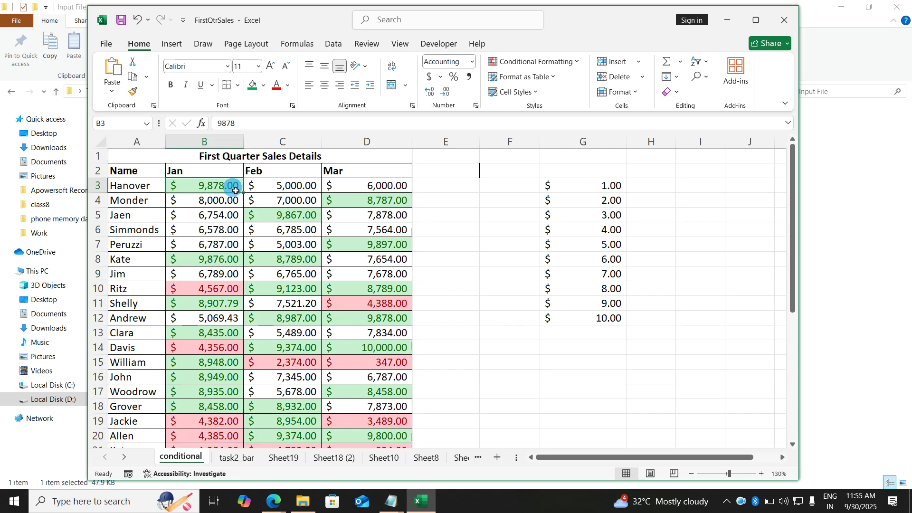
{"action": "key", "text": "ctrl+shift+Right"}
{"action": "key", "text": "ctrl+shift+Down"}
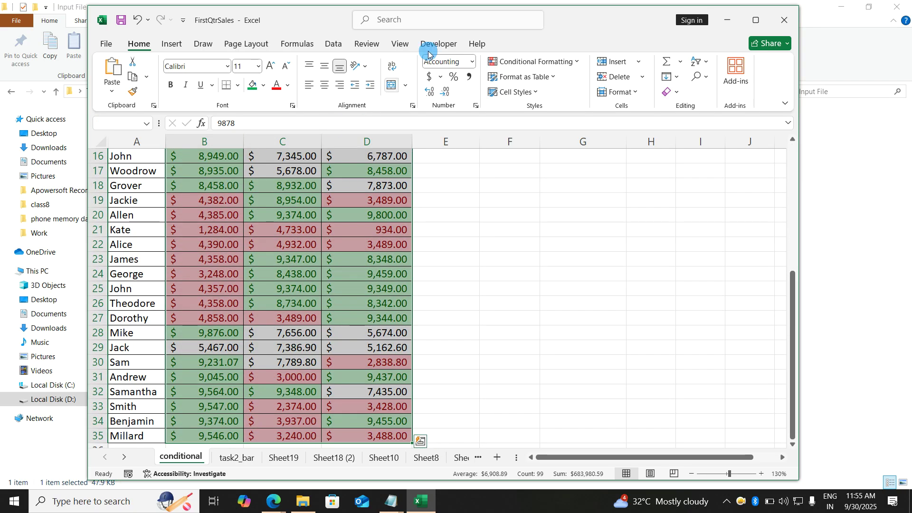
{"action": "left_click", "coordinate": [520, 62]}
{"action": "mouse_move", "coordinate": [544, 88]}
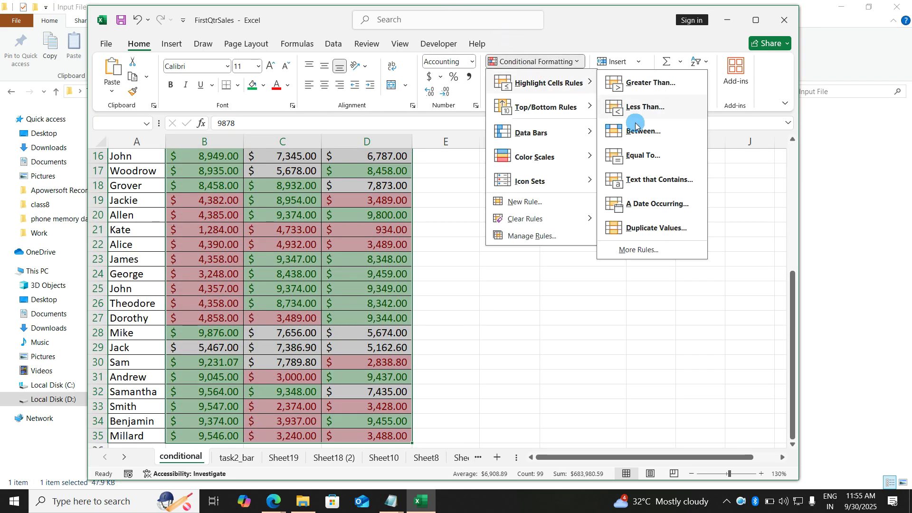
{"action": "left_click", "coordinate": [641, 187]}
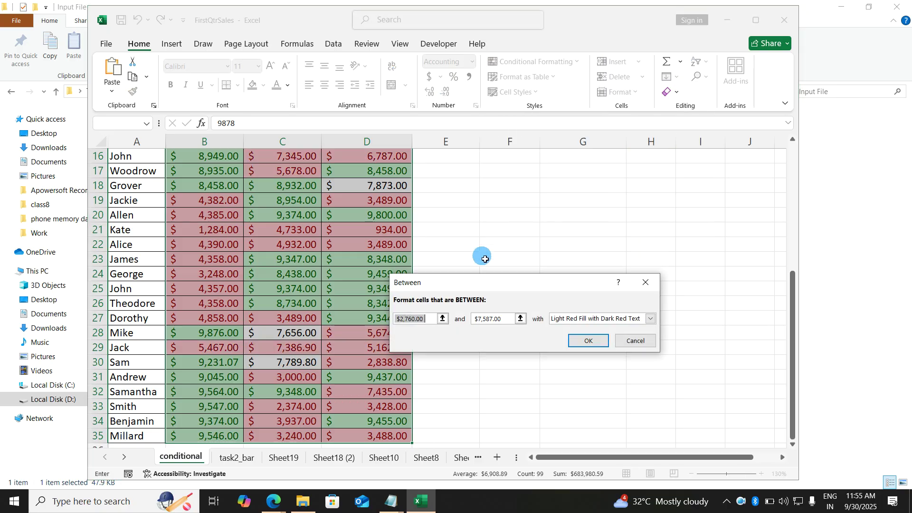
{"action": "type", "text": "5000"}
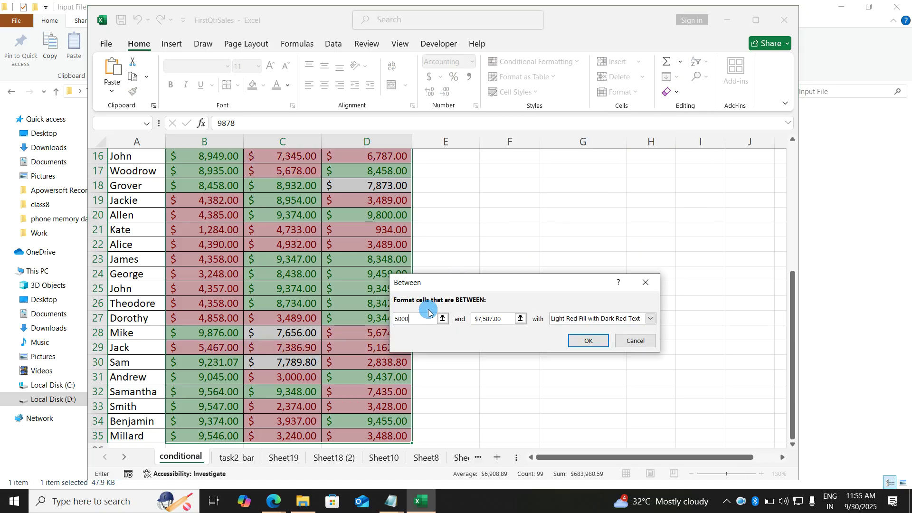
{"action": "left_click_drag", "start_coordinate": [506, 321], "coordinate": [452, 320]}
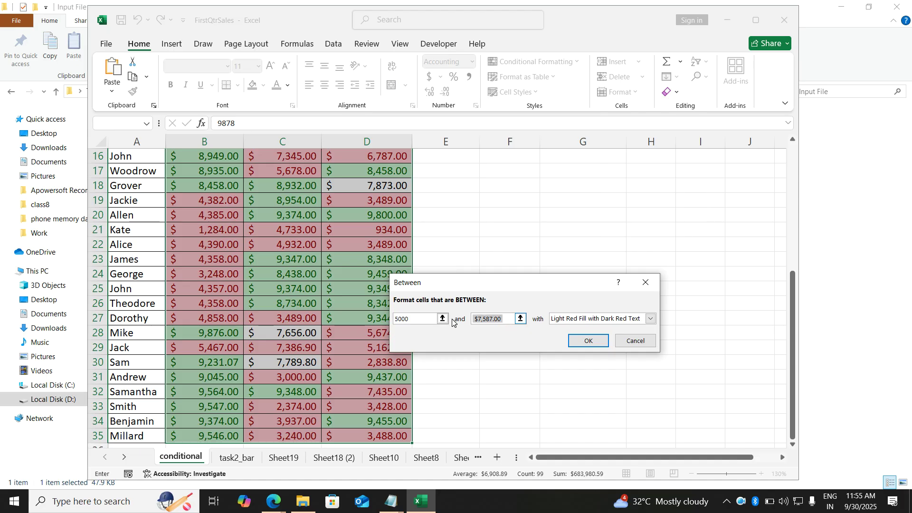
{"action": "type", "text": "8000"}
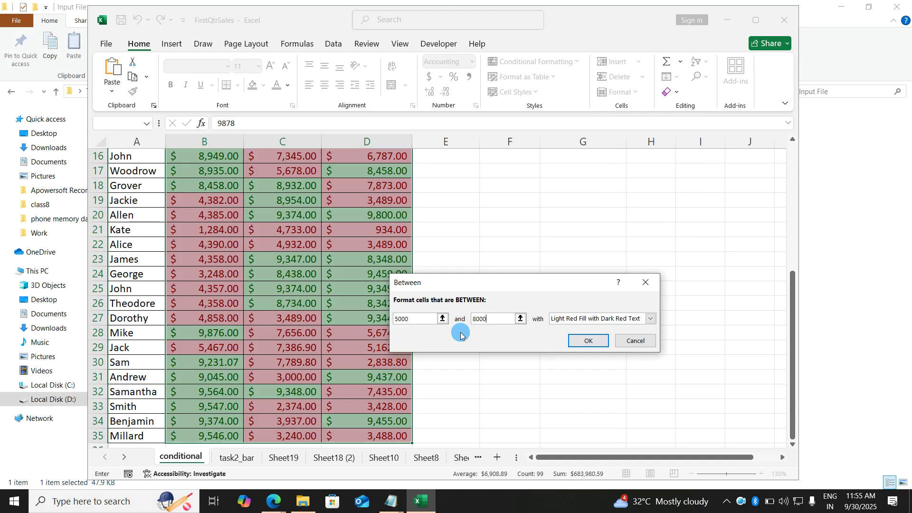
{"action": "left_click", "coordinate": [576, 317]}
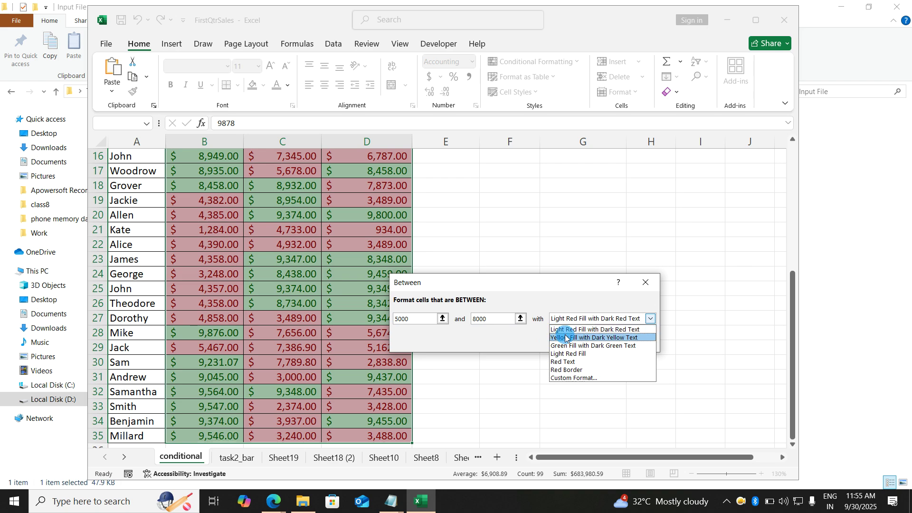
{"action": "left_click", "coordinate": [565, 338]}
{"action": "left_click", "coordinate": [582, 340]}
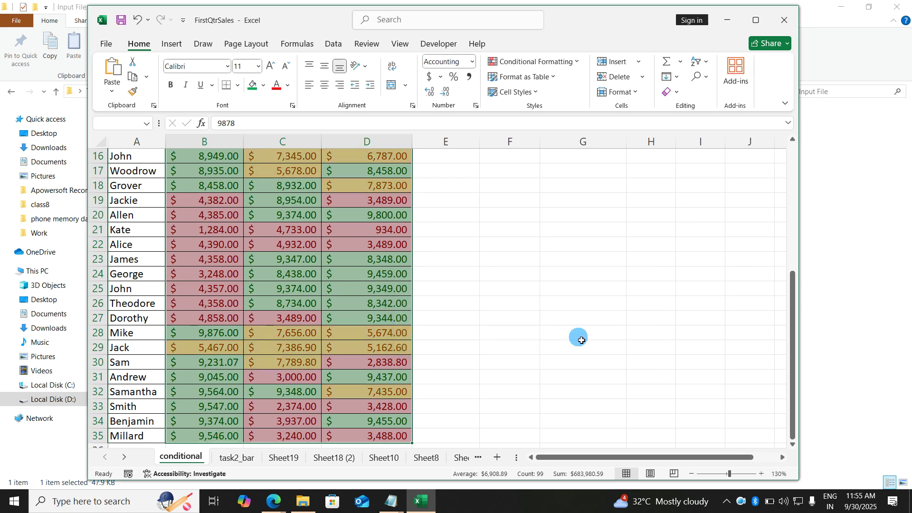
{"action": "left_click", "coordinate": [581, 340]}
{"action": "scroll", "coordinate": [581, 340], "scroll_direction": "up", "scroll_amount": 4}
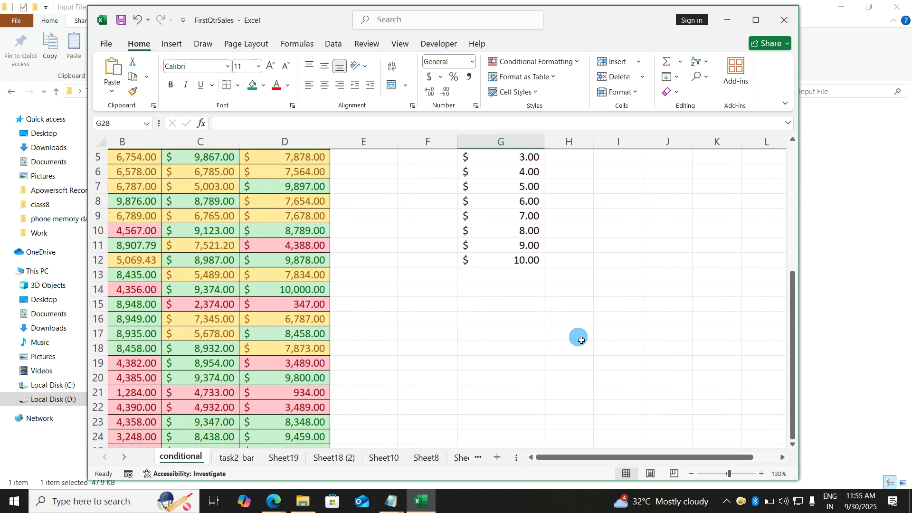
{"action": "scroll", "coordinate": [581, 340], "scroll_direction": "left", "scroll_amount": 2}
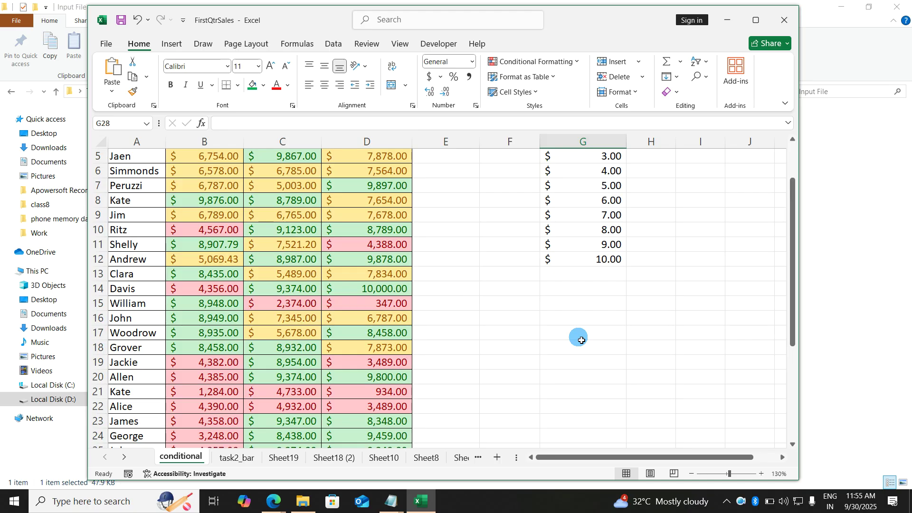
{"action": "scroll", "coordinate": [582, 340], "scroll_direction": "up", "scroll_amount": 1}
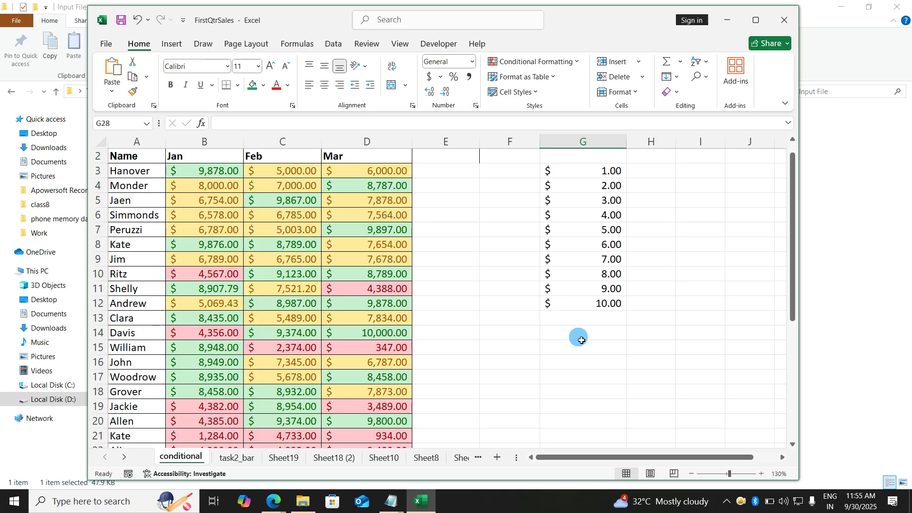
Switch to Notepad and add the line "Manage rule -> conditional formatting for Edit" below the Home->Styles->Conditional formatting note
{"action": "key", "text": "alt+Tab"}
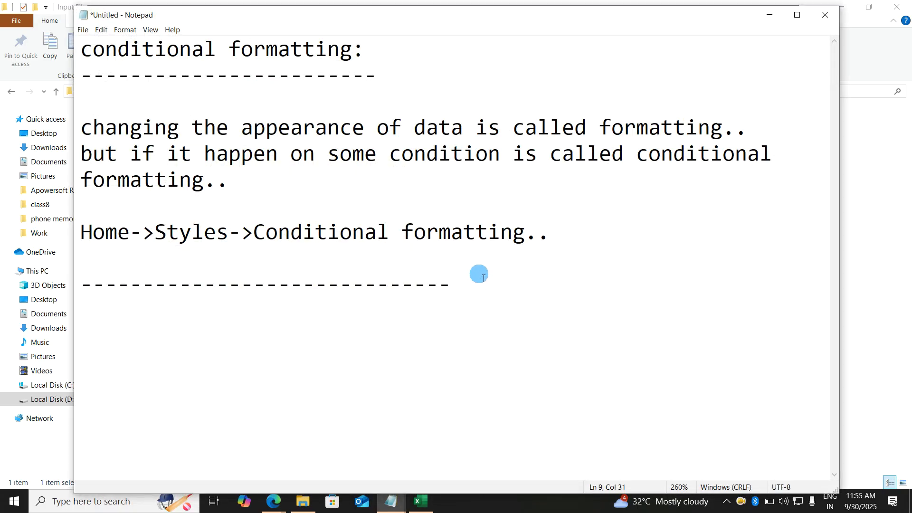
{"action": "left_click", "coordinate": [477, 267]}
{"action": "key", "text": "Return"}
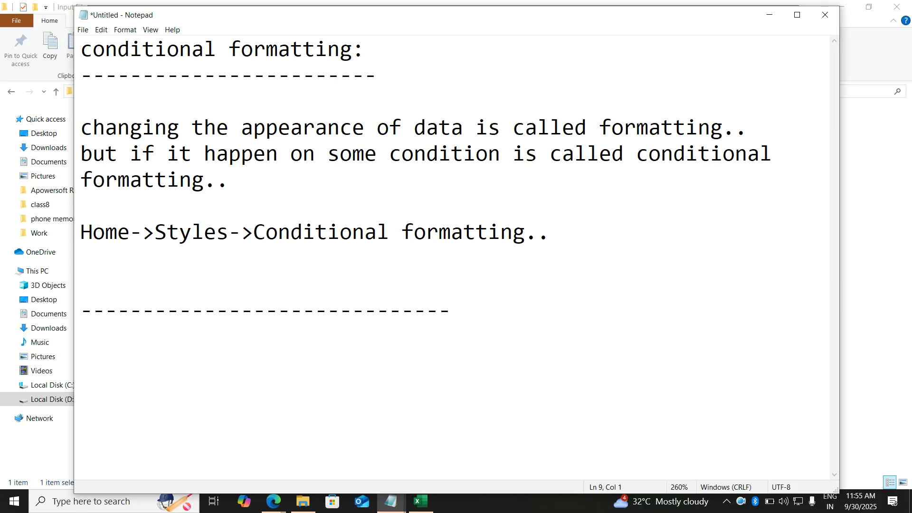
{"action": "type", "text": "E"}
{"action": "key", "text": "BackSpace"}
{"action": "type", "text": "Manage "}
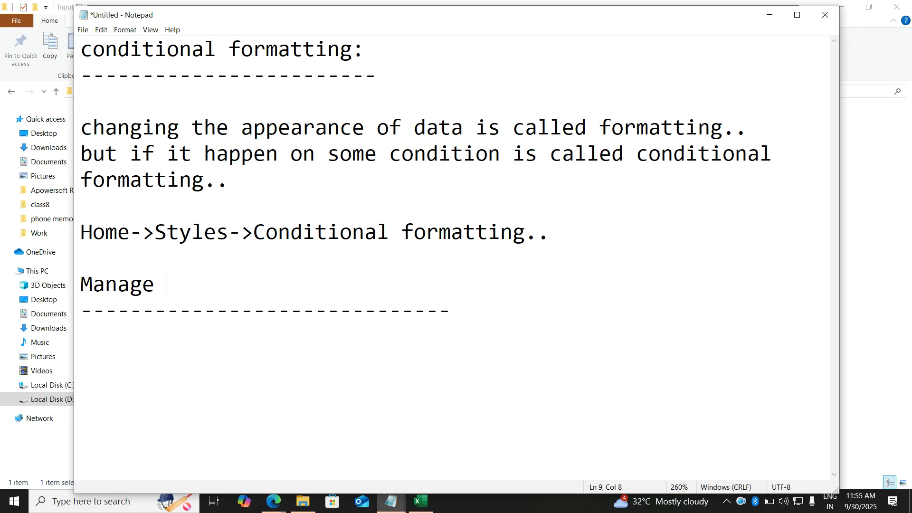
{"action": "type", "text": "rule ->"}
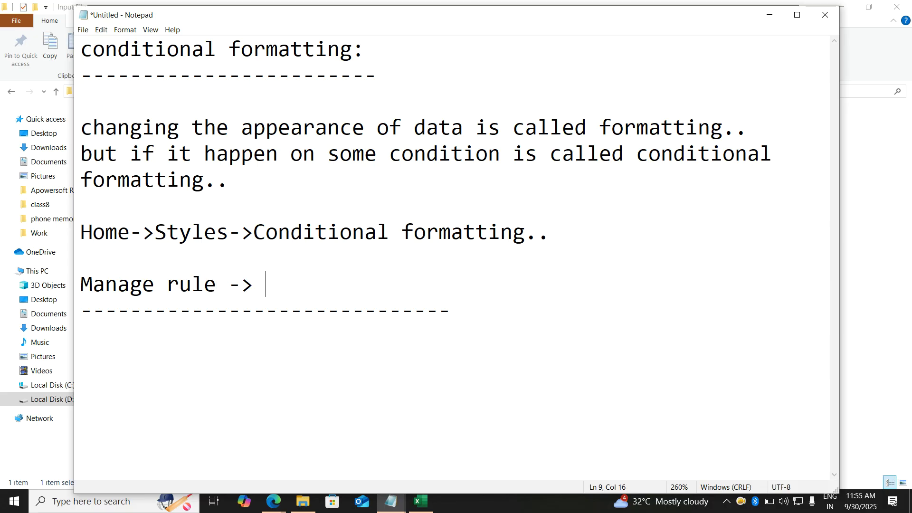
{"action": "type", "text": "conditiona"}
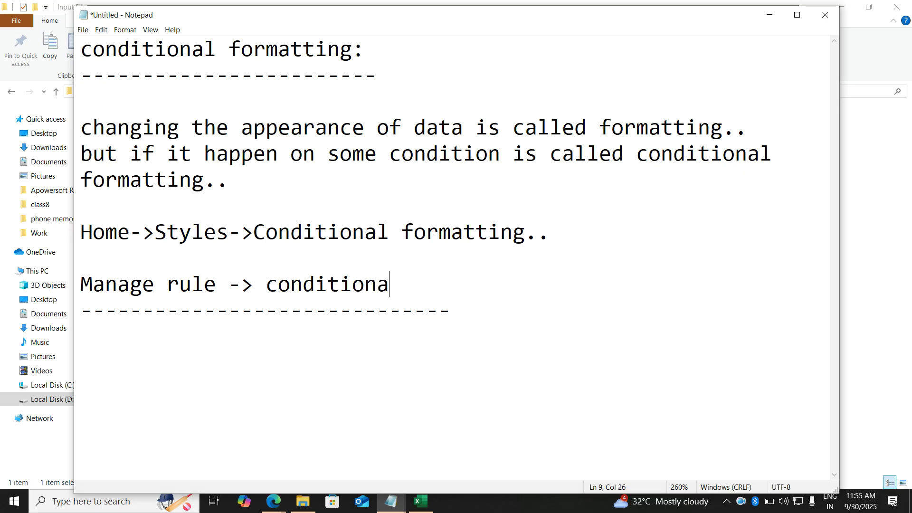
{"action": "type", "text": "l format"}
{"action": "key", "text": "BackSpace"}
{"action": "key", "text": "BackSpace"}
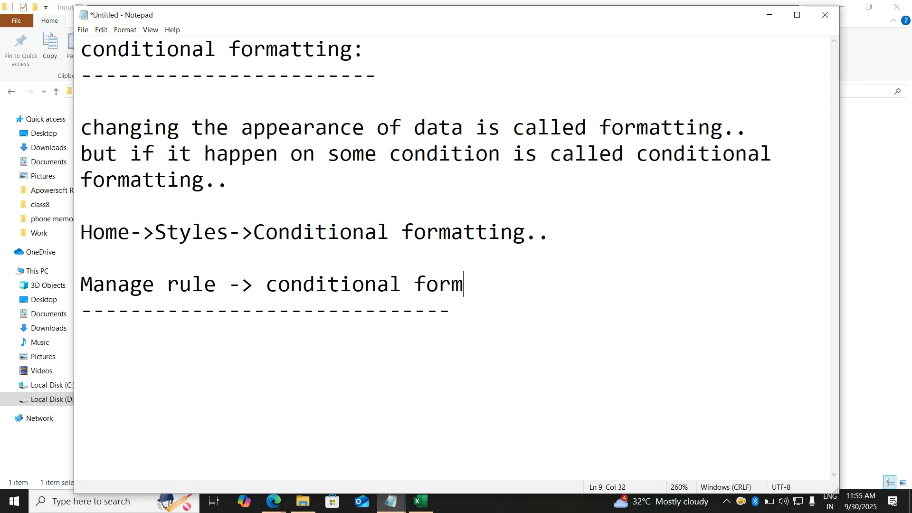
{"action": "type", "text": "atting f"}
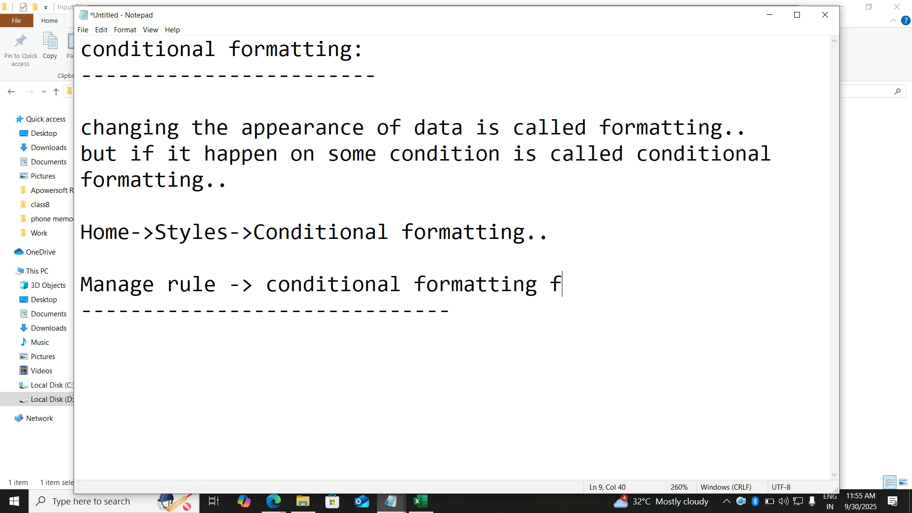
{"action": "type", "text": "or Edit"}
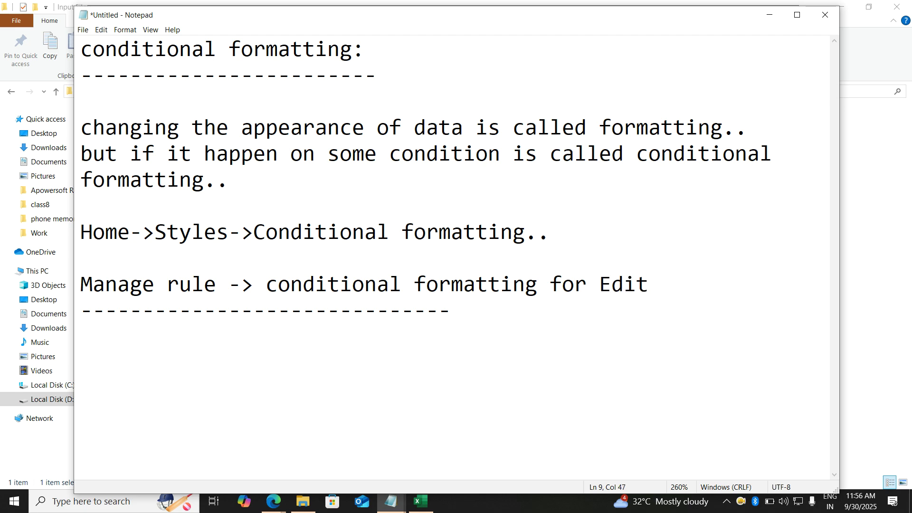
Return to Excel, open the Conditional Formatting Rules Manager for B3:D35 and select the "Cell Value < 5000" rule
{"action": "key", "text": "alt+Tab"}
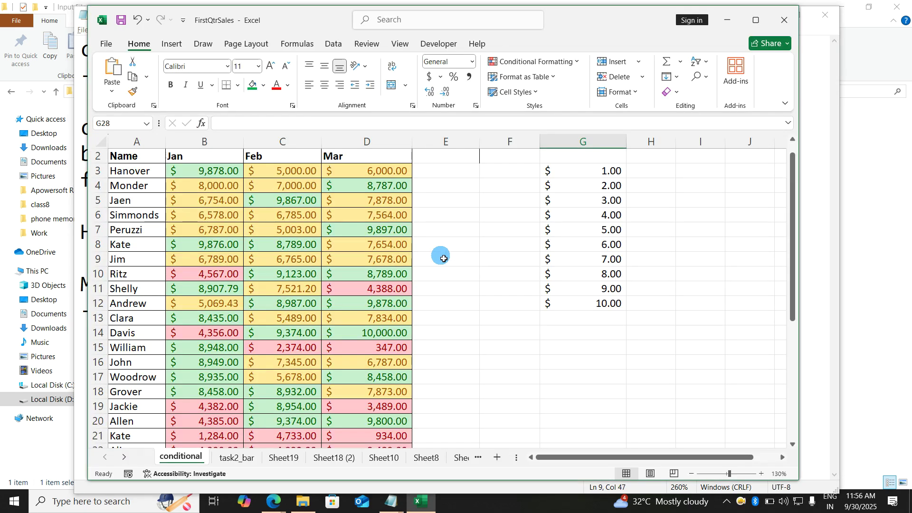
{"action": "left_click", "coordinate": [373, 248]}
{"action": "scroll", "coordinate": [375, 250], "scroll_direction": "up", "scroll_amount": 1}
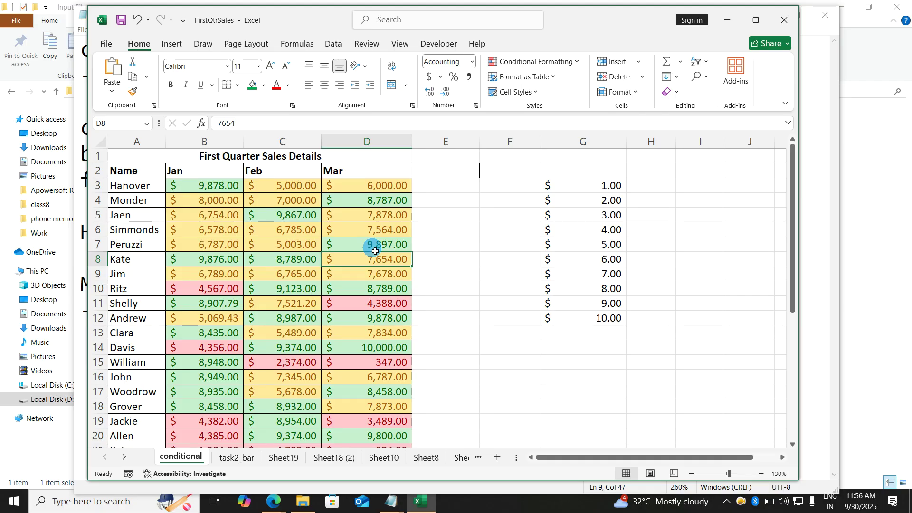
{"action": "left_click", "coordinate": [216, 185]}
{"action": "key", "text": "ctrl+shift+Right"}
{"action": "key", "text": "ctrl+shift+Down"}
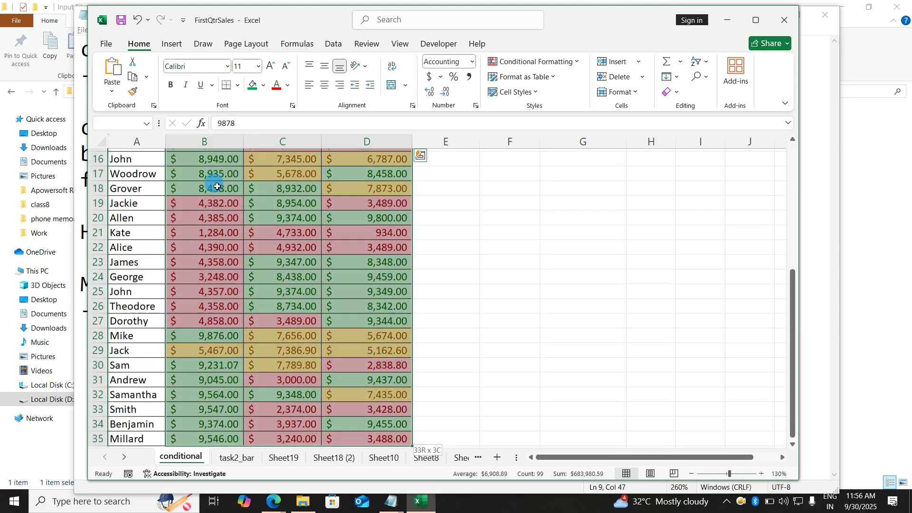
{"action": "left_click", "coordinate": [521, 69]}
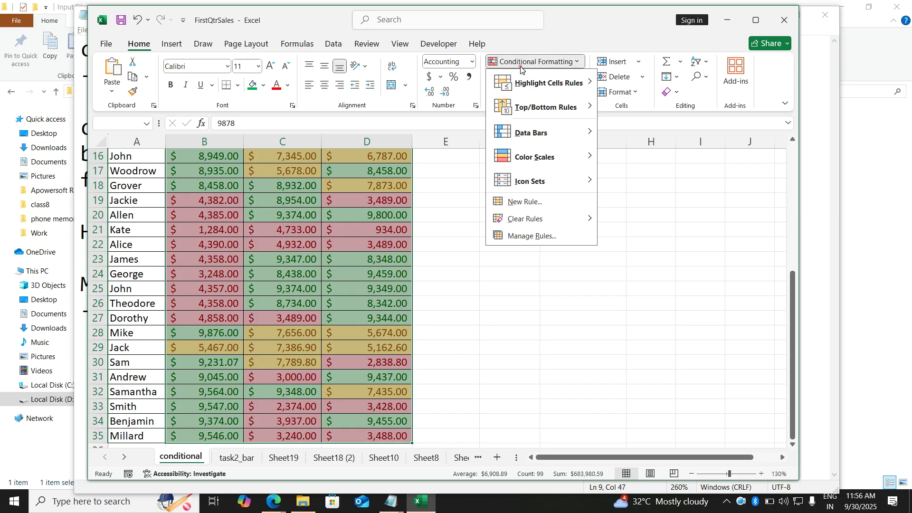
{"action": "left_click", "coordinate": [526, 238]}
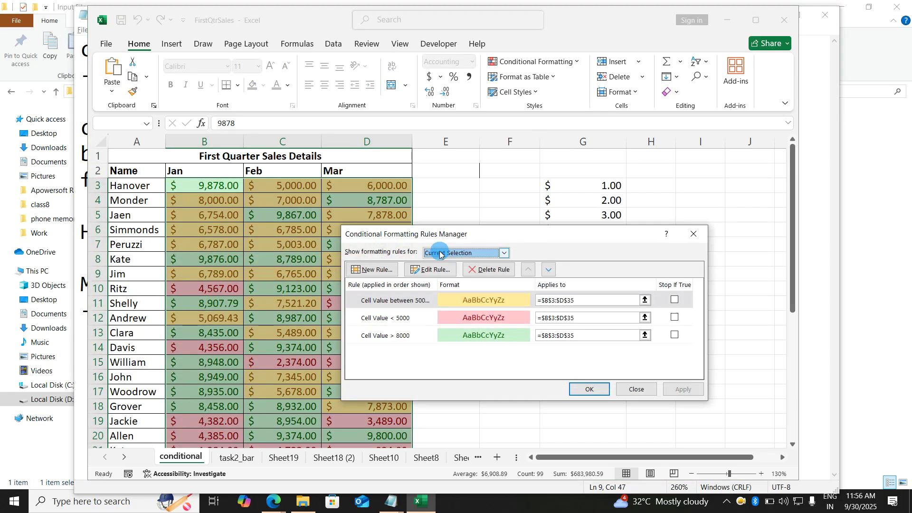
{"action": "left_click_drag", "start_coordinate": [488, 234], "coordinate": [436, 185]}
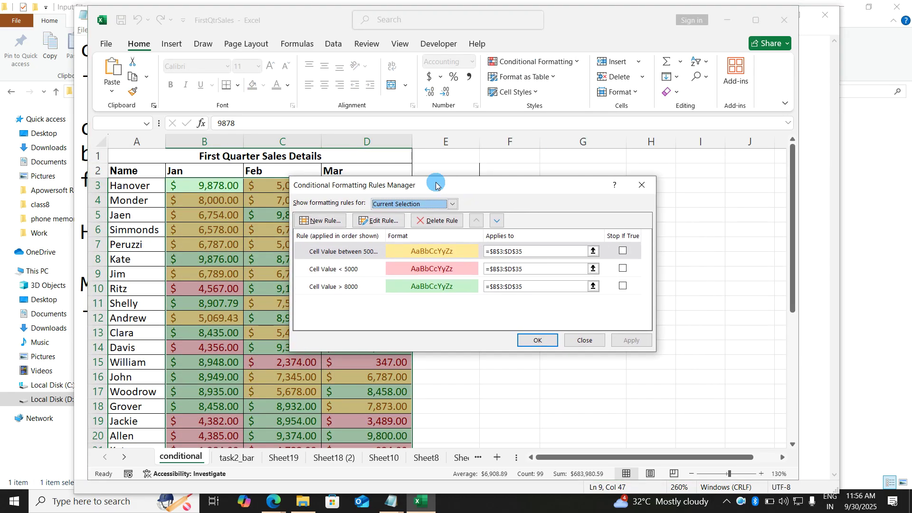
{"action": "left_click", "coordinate": [342, 270]}
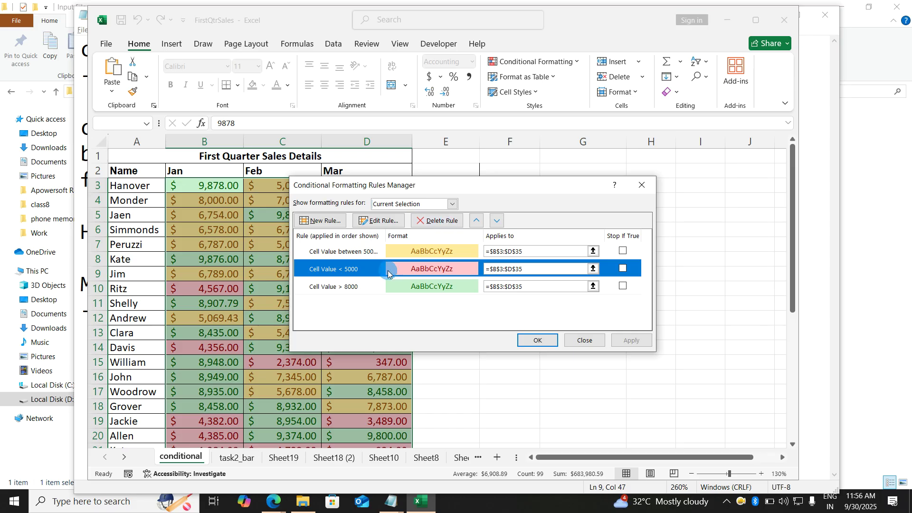
{"action": "left_click", "coordinate": [390, 222]}
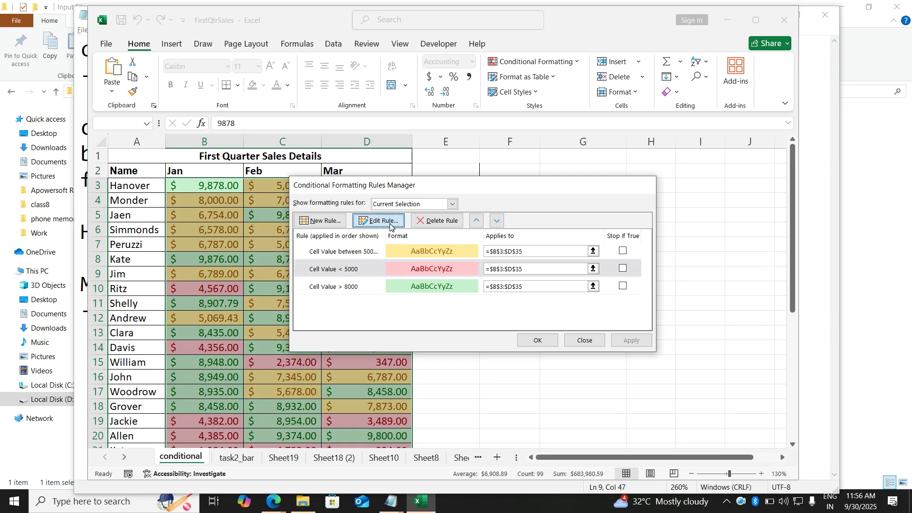
{"action": "left_click", "coordinate": [366, 290]}
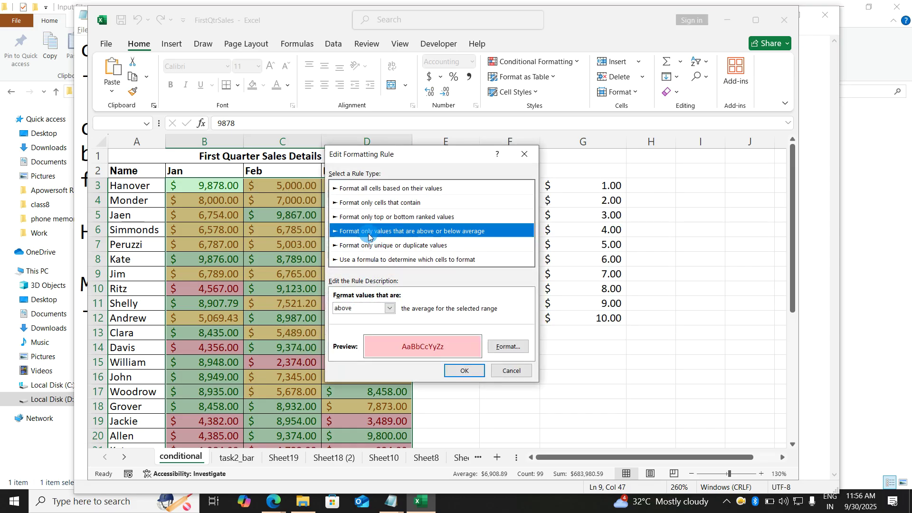
{"action": "left_click", "coordinate": [524, 154]}
{"action": "left_click", "coordinate": [475, 221]}
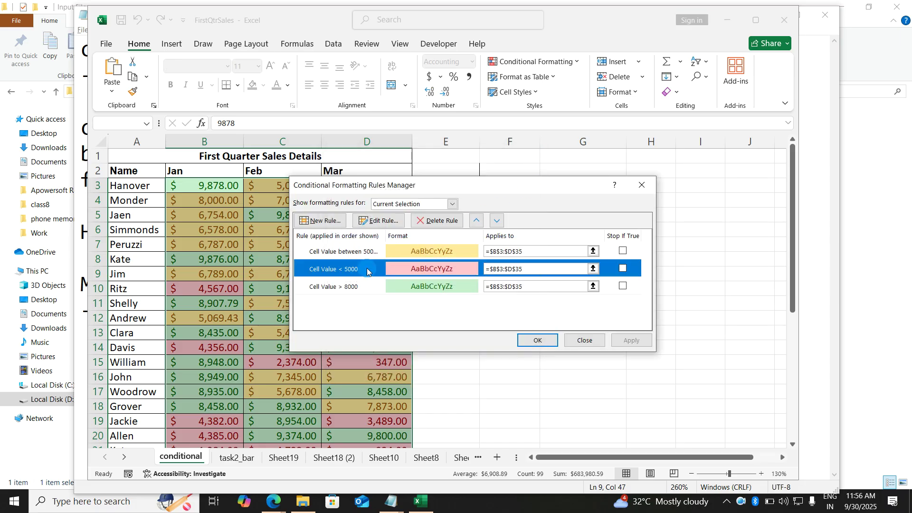
Edit the "Cell Value < 5000" rule so that it formats cell values less than 3000
{"action": "left_click", "coordinate": [384, 222]}
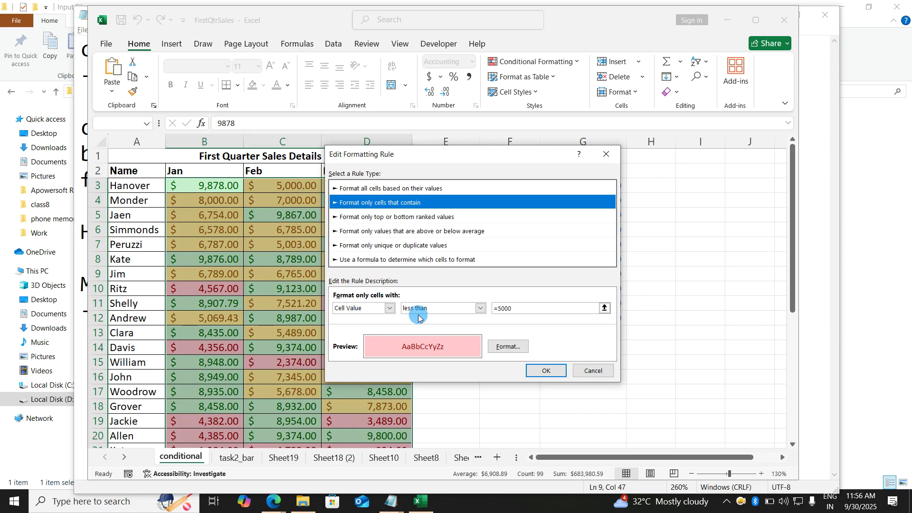
{"action": "left_click", "coordinate": [499, 309]}
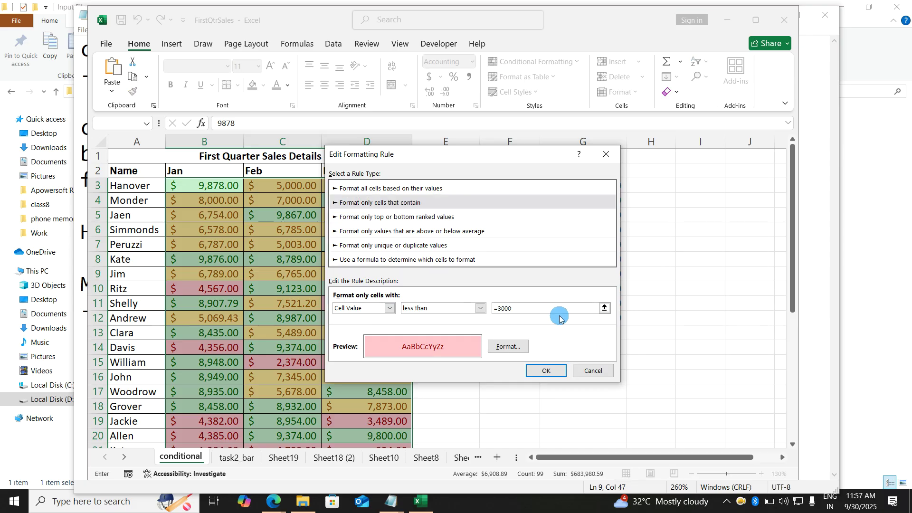
{"action": "left_click", "coordinate": [546, 372]}
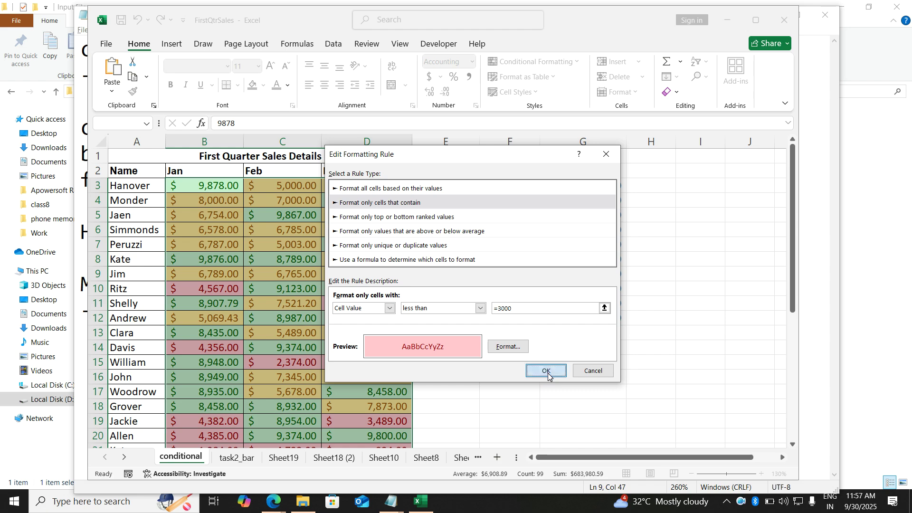
Apply the edited conditional formatting rule to B3:D35, close the Rules Manager and review the highlighting across the sales table
{"action": "left_click", "coordinate": [538, 346]}
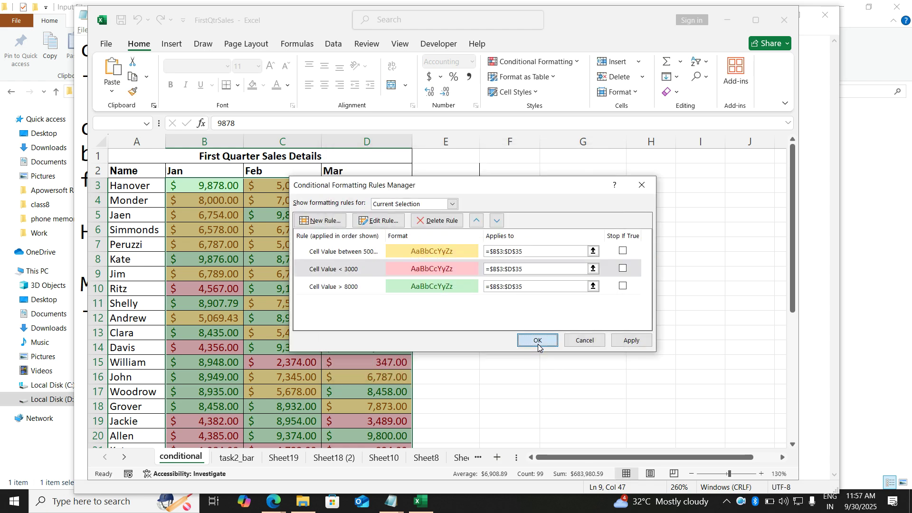
{"action": "left_click", "coordinate": [538, 346]}
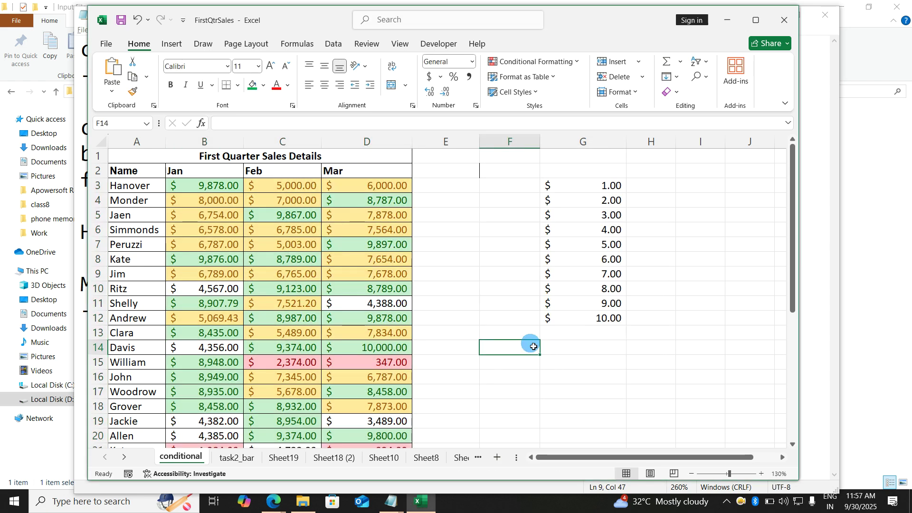
{"action": "left_click", "coordinate": [492, 340]}
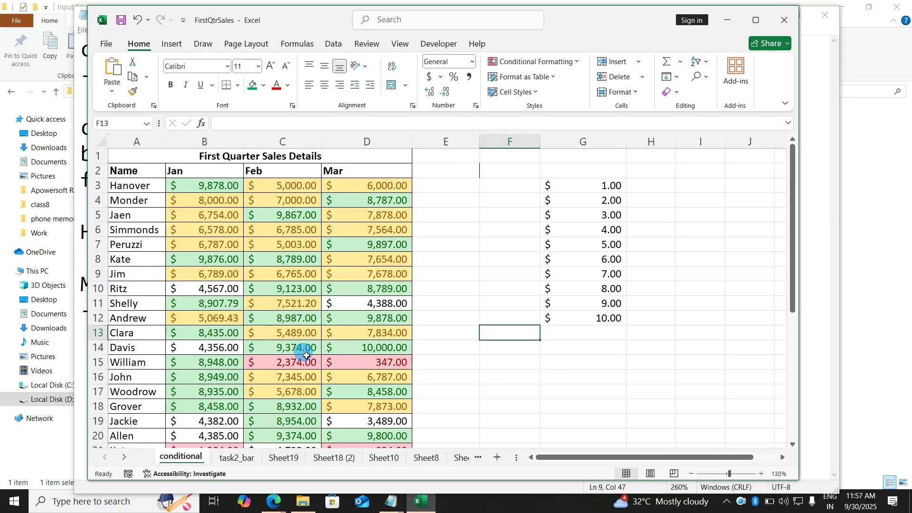
{"action": "scroll", "coordinate": [306, 355], "scroll_direction": "down", "scroll_amount": 3}
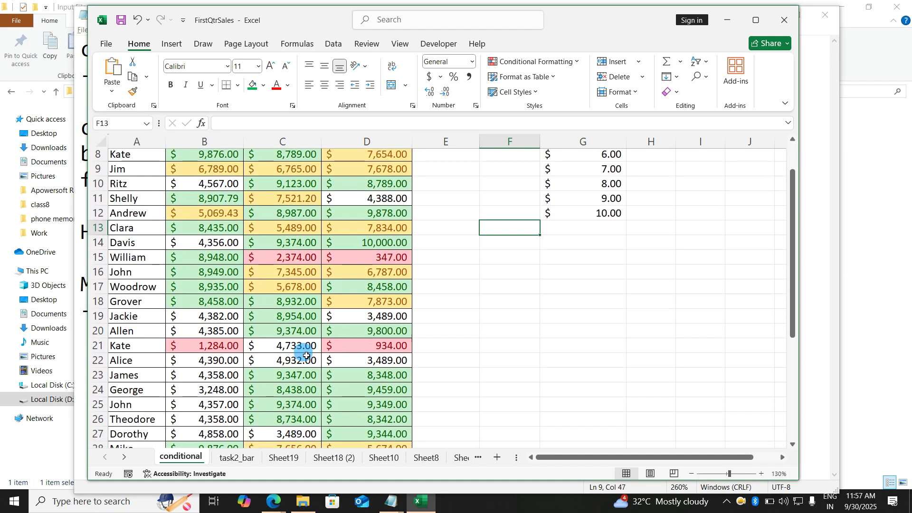
{"action": "scroll", "coordinate": [307, 356], "scroll_direction": "up", "scroll_amount": 3}
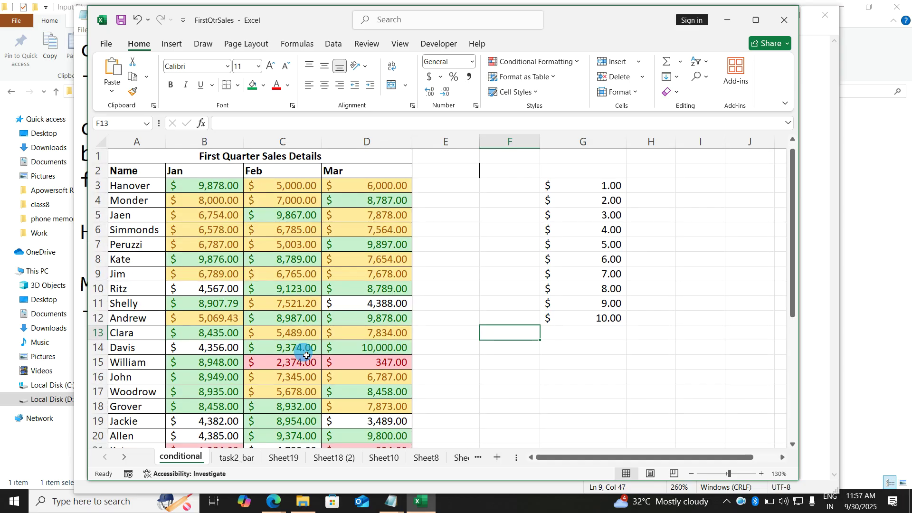
{"action": "left_click", "coordinate": [325, 259]}
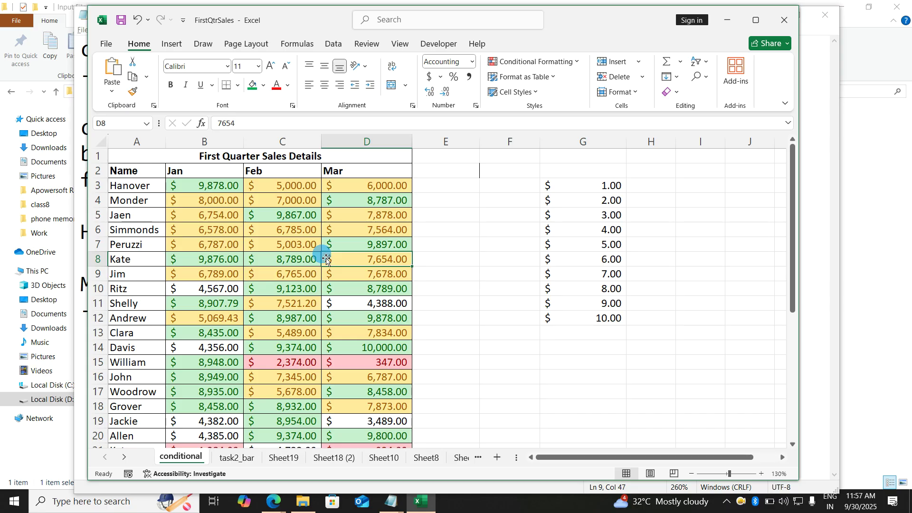
Switch to Notepad and add the line "Clear rule -> all rules will be removed." below the Manage rule note
{"action": "key", "text": "alt+Tab"}
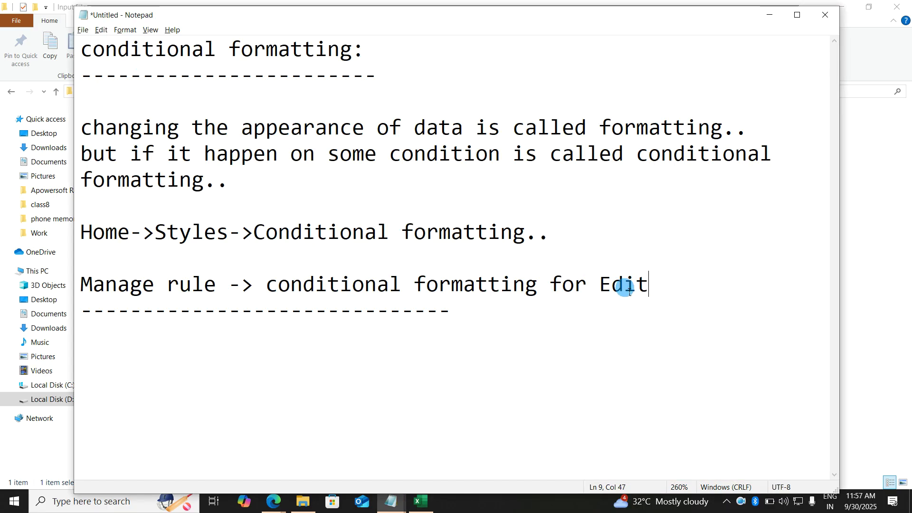
{"action": "key", "text": "Return"}
{"action": "key", "text": "Return"}
{"action": "type", "text": "Cle"}
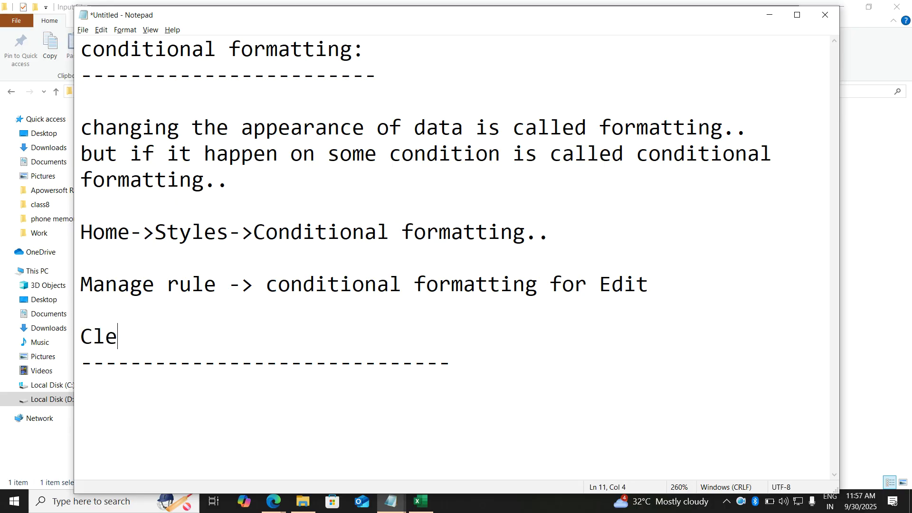
{"action": "type", "text": "ar rule -> "}
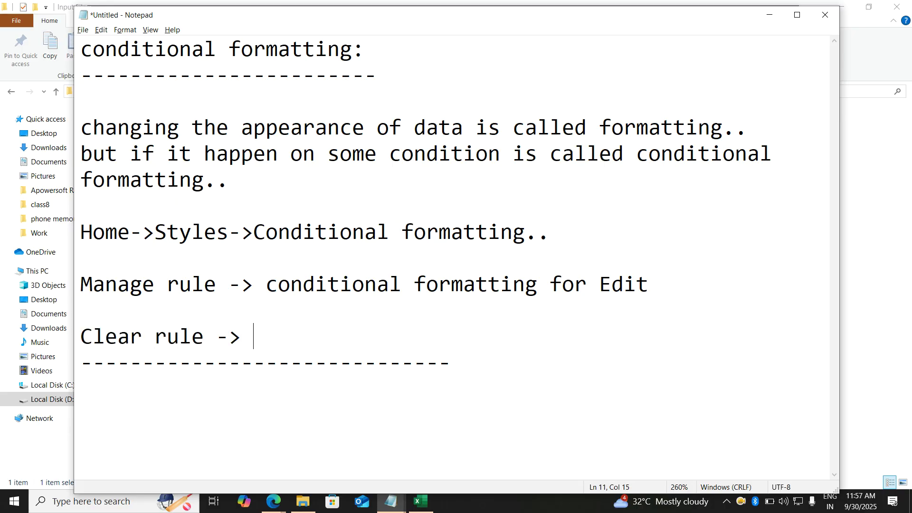
{"action": "type", "text": "all rules"}
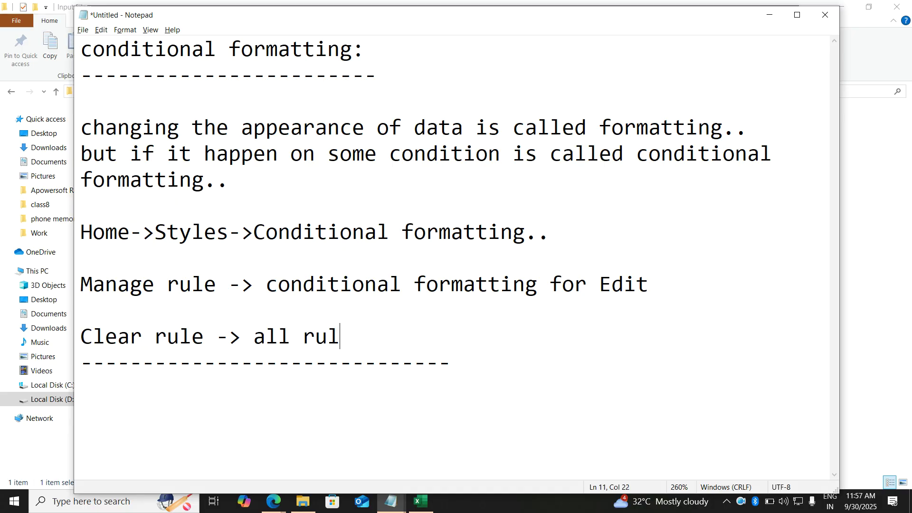
{"action": "type", "text": "l be"}
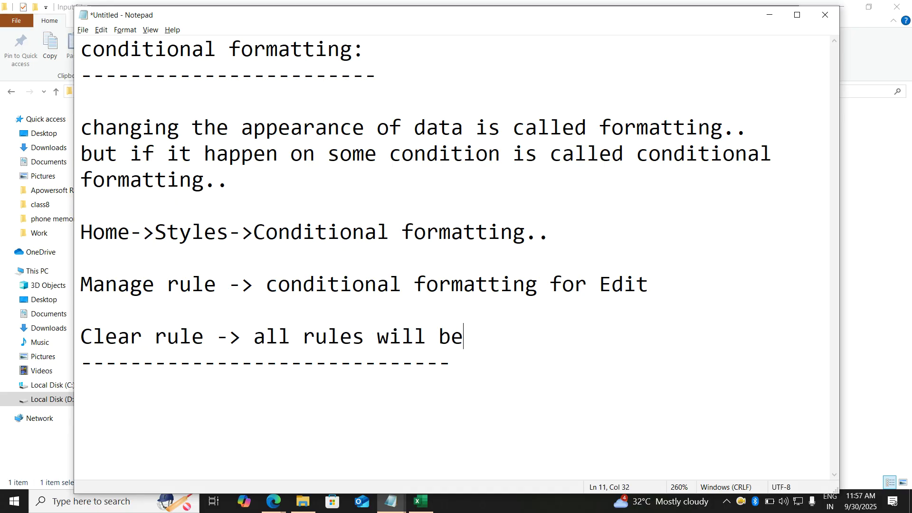
{"action": "type", "text": " removed."}
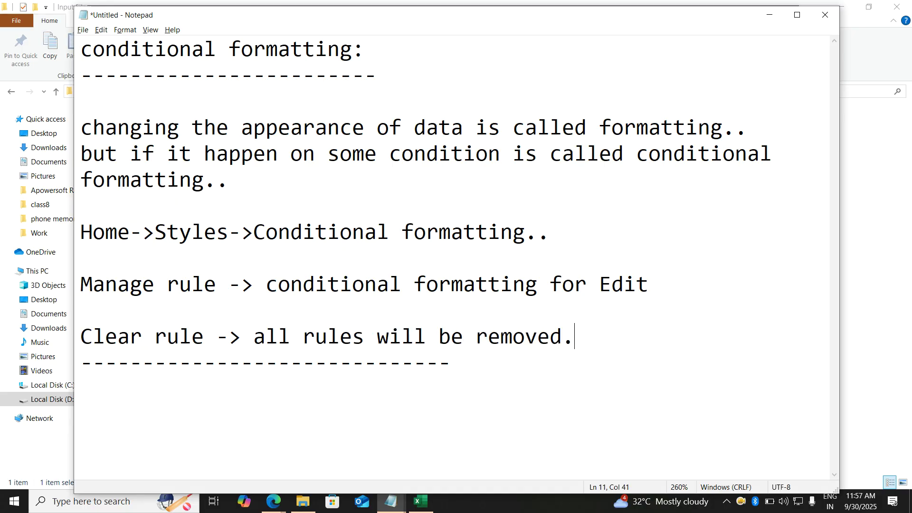
Return to Excel and clear the conditional formatting rules from the entire conditional sheet
{"action": "key", "text": "alt+Tab"}
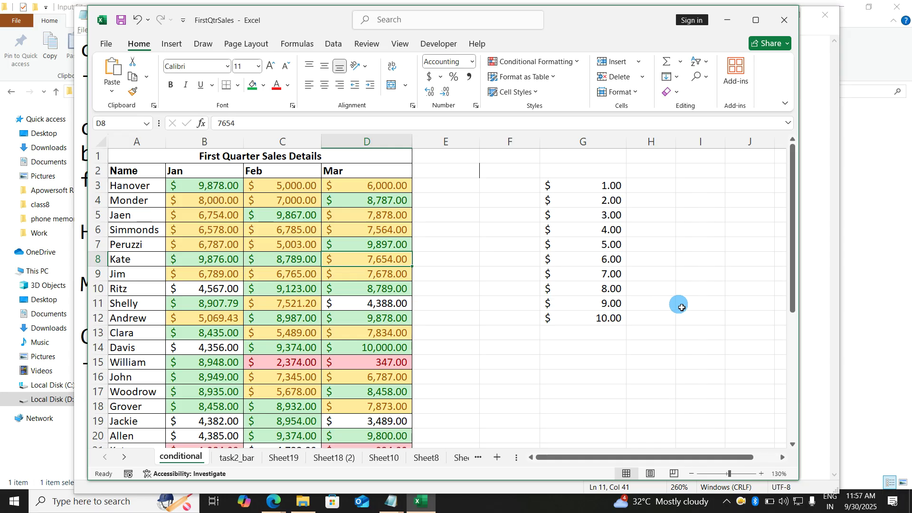
{"action": "left_click", "coordinate": [563, 62]}
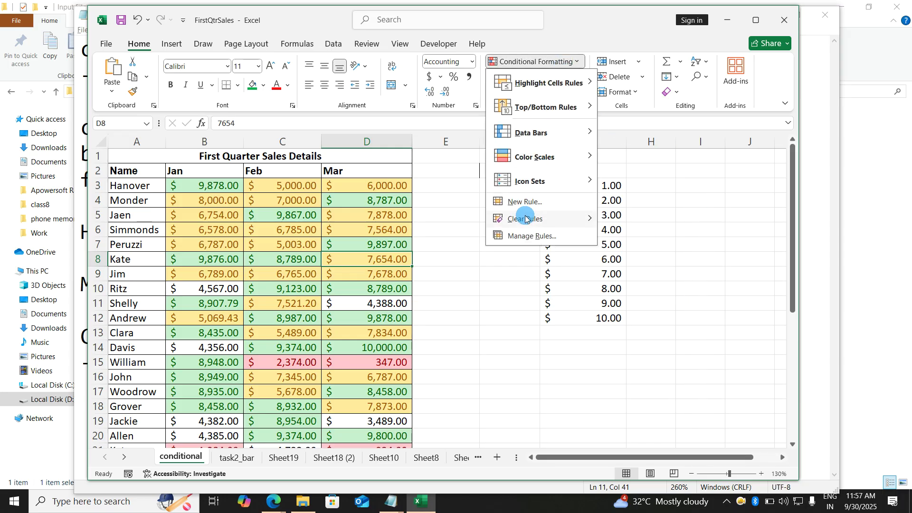
{"action": "mouse_move", "coordinate": [525, 221]}
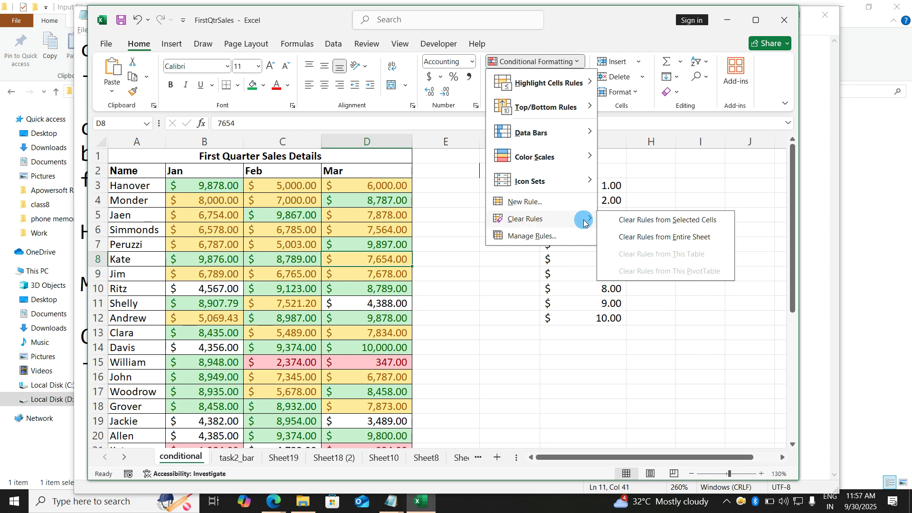
{"action": "left_click", "coordinate": [658, 237]}
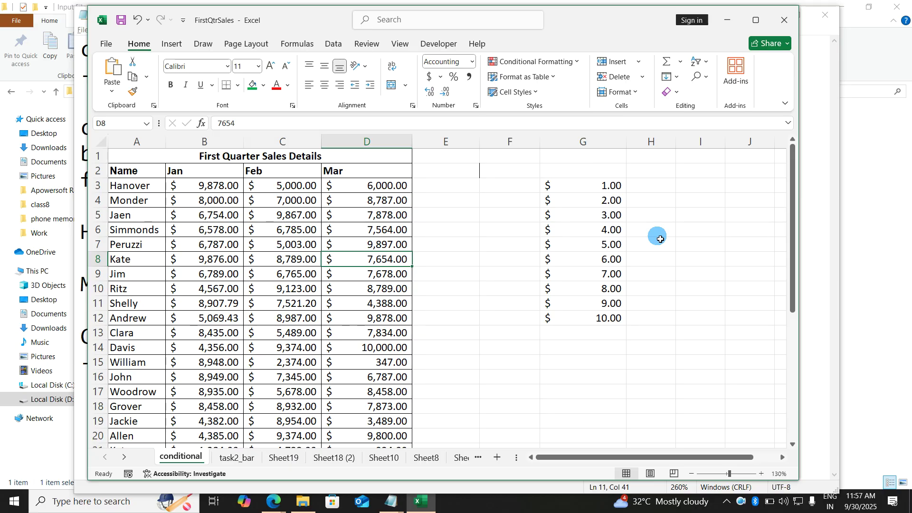
{"action": "left_click", "coordinate": [497, 260]}
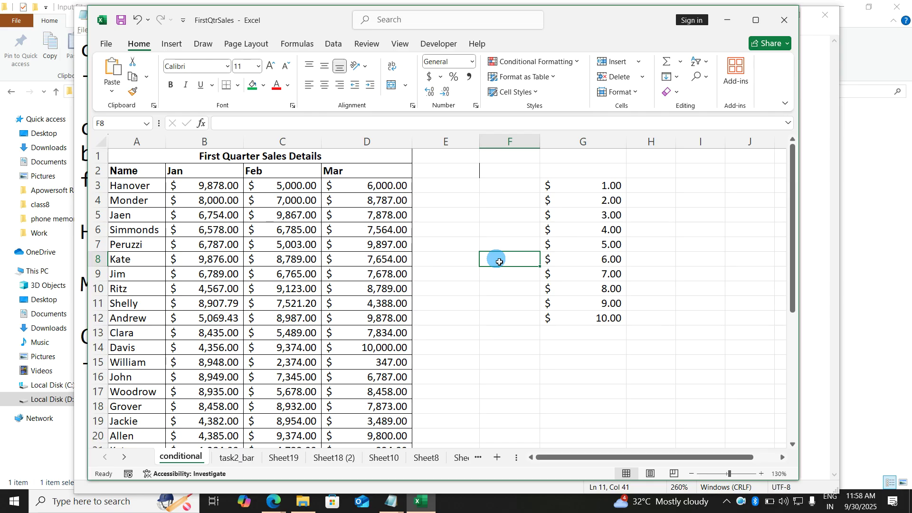
{"action": "left_click", "coordinate": [314, 249]}
{"action": "right_click", "coordinate": [315, 249]}
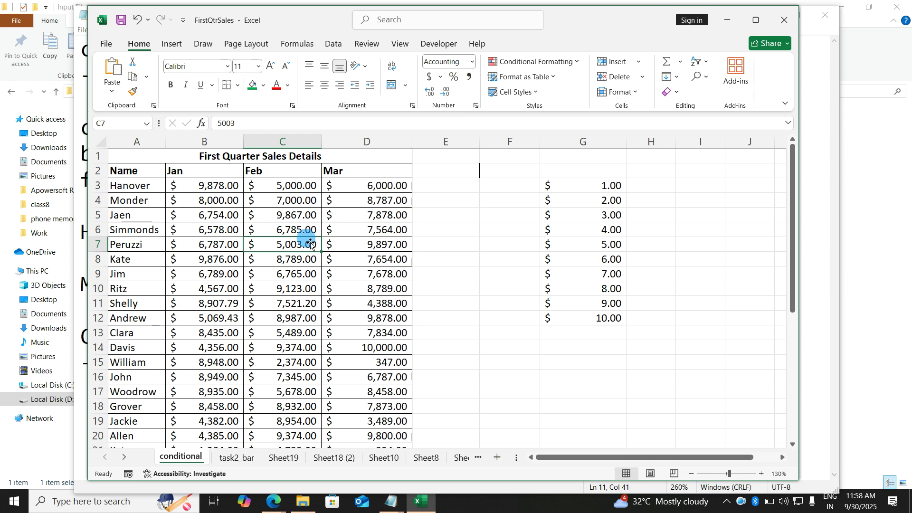
Highlight the bottom 25% of the values in B3:D35 with Light Red Fill with Dark Red Text and review the table
{"action": "left_click", "coordinate": [208, 186]}
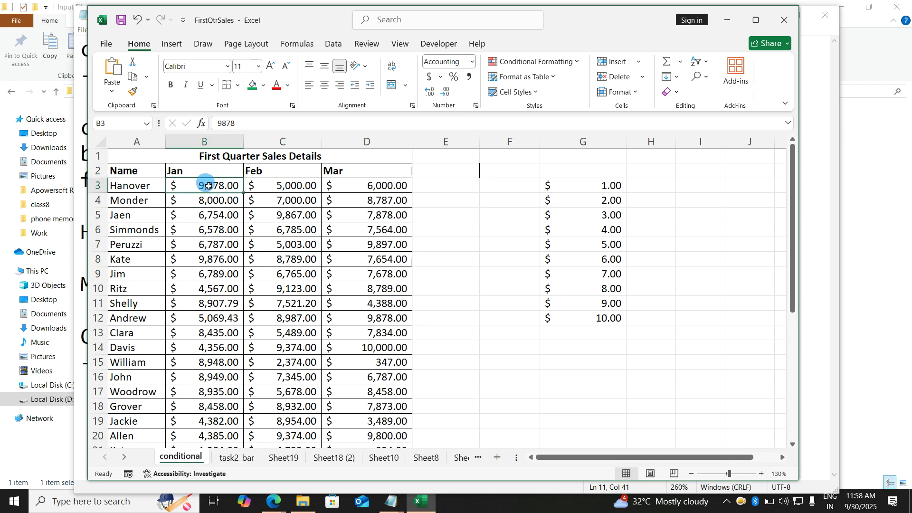
{"action": "key", "text": "ctrl+shift+Right"}
{"action": "key", "text": "ctrl+shift+Down"}
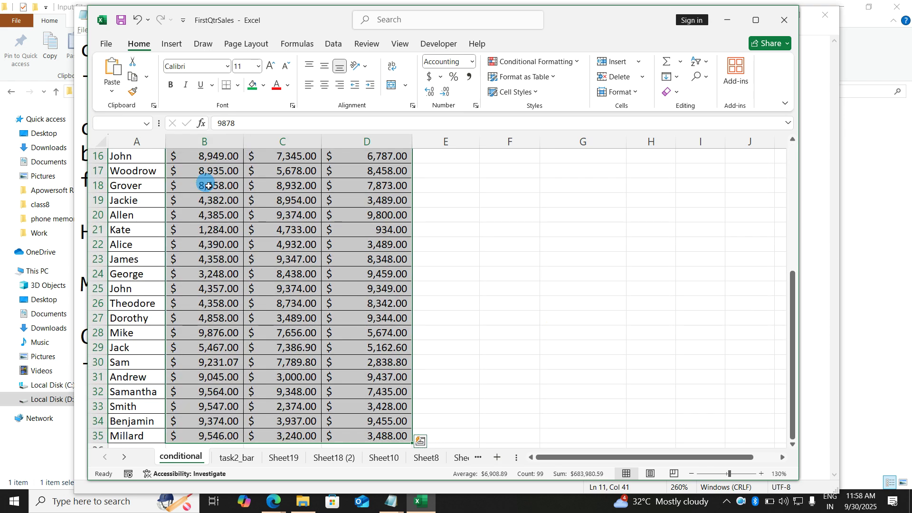
{"action": "left_click", "coordinate": [540, 66]}
{"action": "left_click", "coordinate": [524, 109]}
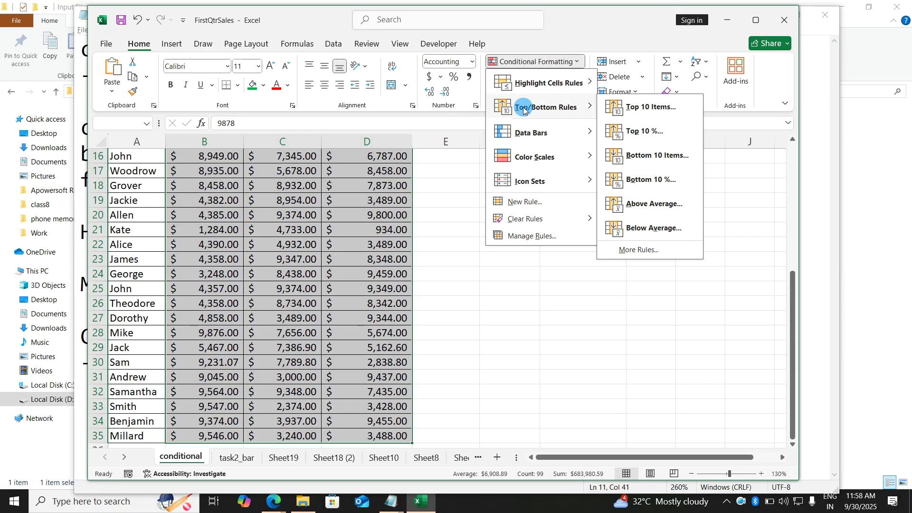
{"action": "left_click", "coordinate": [659, 183]}
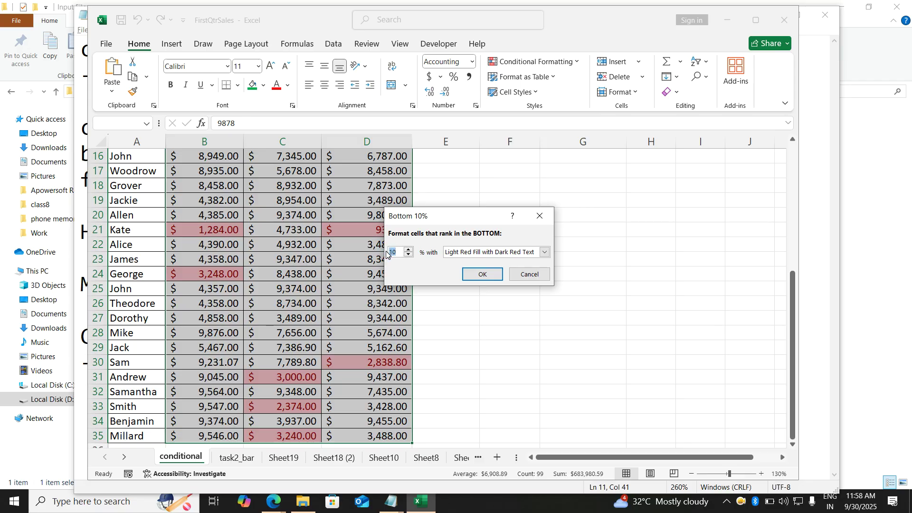
{"action": "type", "text": "25"}
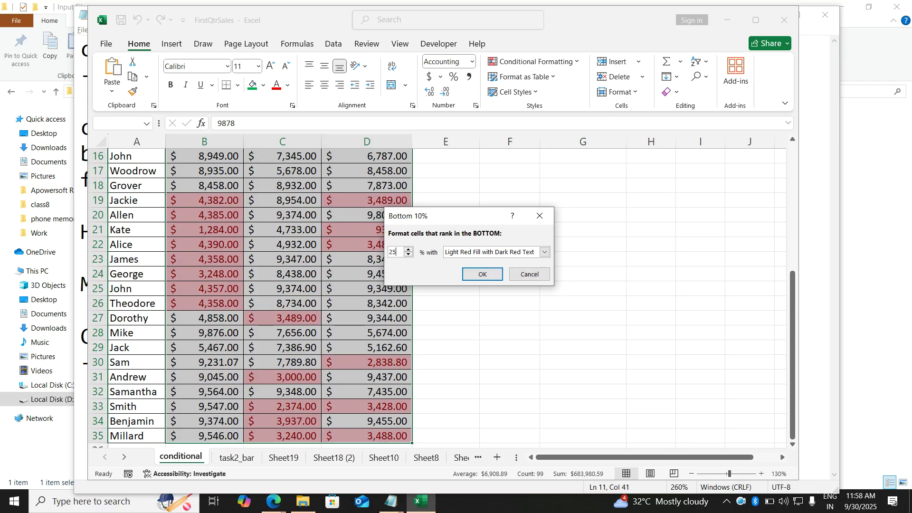
{"action": "left_click", "coordinate": [483, 275]}
{"action": "left_click", "coordinate": [486, 278]}
{"action": "scroll", "coordinate": [487, 279], "scroll_direction": "up", "scroll_amount": 4}
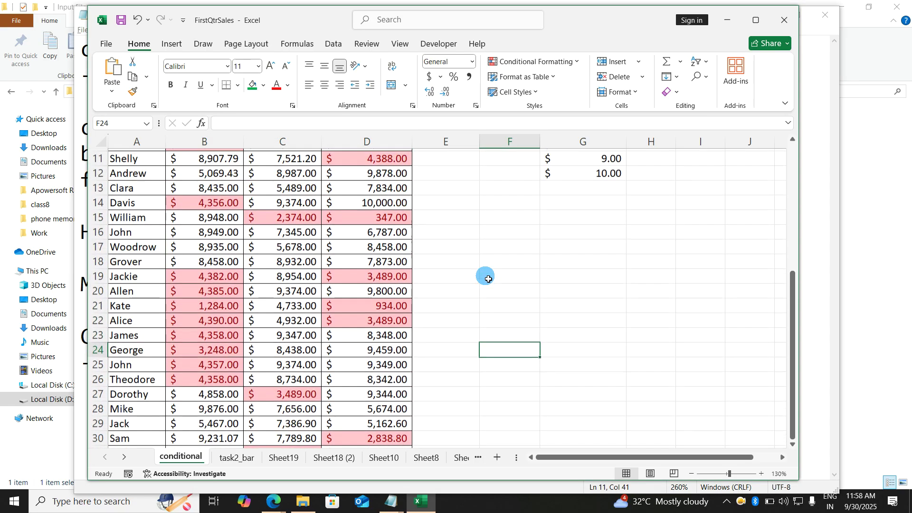
{"action": "scroll", "coordinate": [488, 279], "scroll_direction": "up", "scroll_amount": 1}
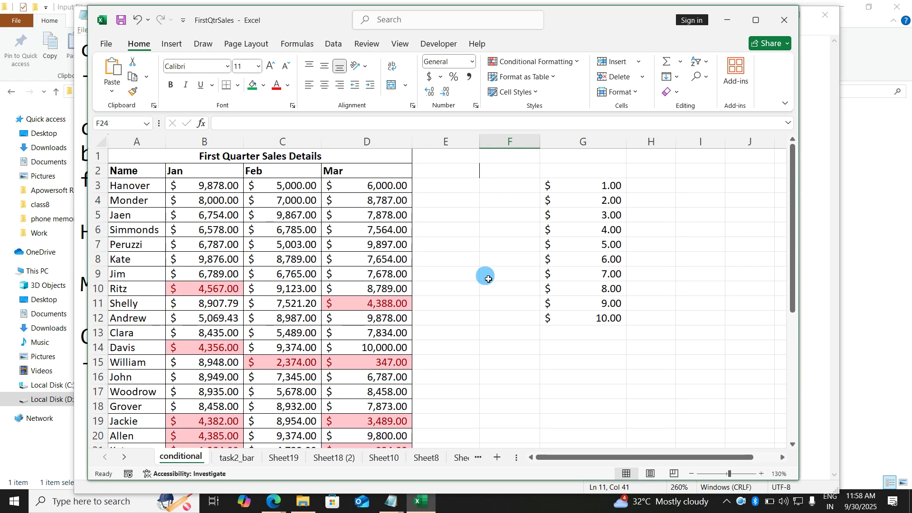
{"action": "scroll", "coordinate": [488, 279], "scroll_direction": "down", "scroll_amount": 8}
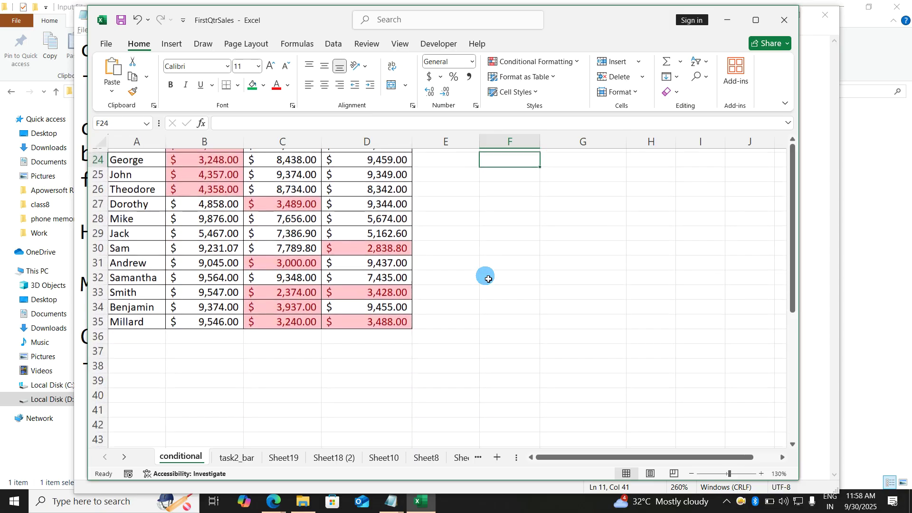
{"action": "scroll", "coordinate": [488, 279], "scroll_direction": "up", "scroll_amount": 1}
{"action": "scroll", "coordinate": [488, 279], "scroll_direction": "up", "scroll_amount": 6}
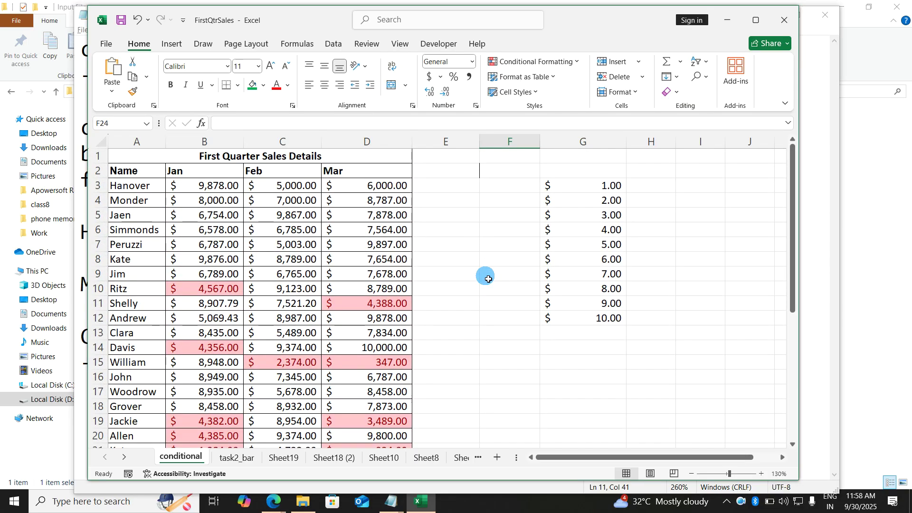
Clear the bottom 25% highlighting by removing conditional formatting rules from the entire sheet
{"action": "left_click", "coordinate": [517, 62]}
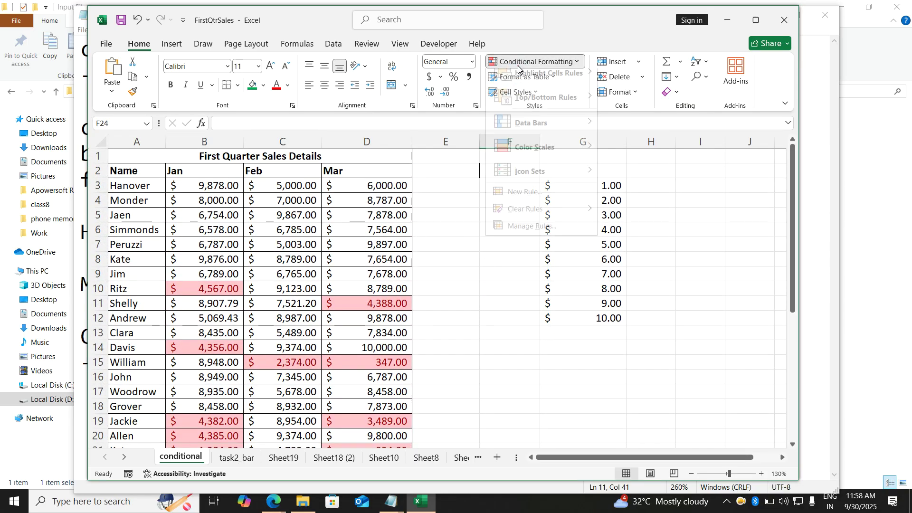
{"action": "mouse_move", "coordinate": [527, 219]}
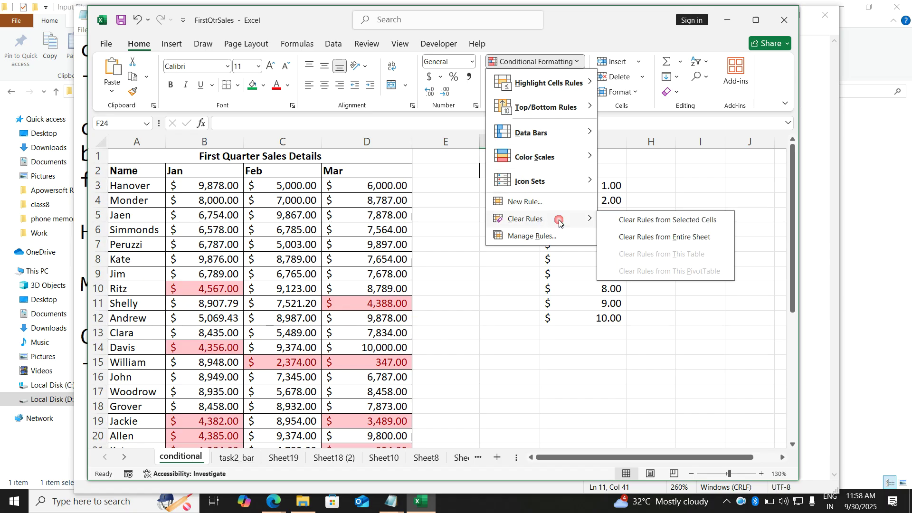
{"action": "left_click", "coordinate": [641, 235]}
{"action": "scroll", "coordinate": [434, 318], "scroll_direction": "down", "scroll_amount": 1}
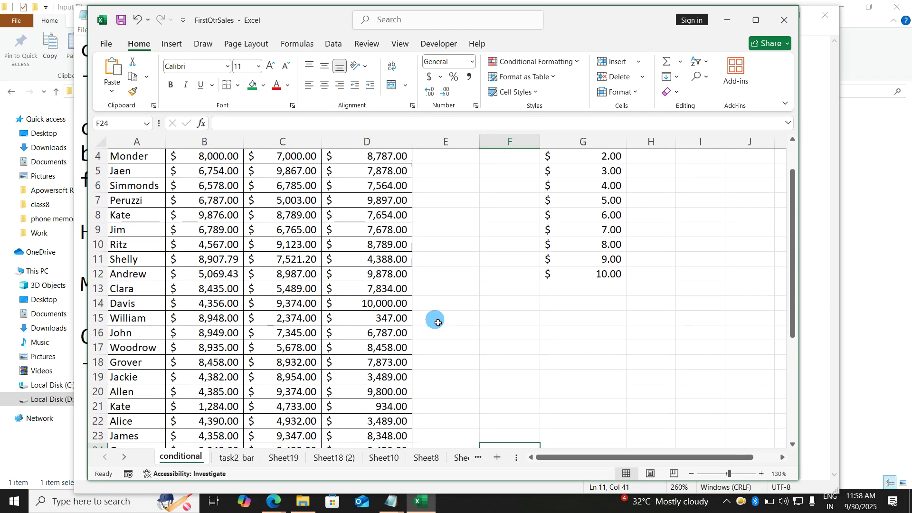
{"action": "scroll", "coordinate": [438, 323], "scroll_direction": "up", "scroll_amount": 1}
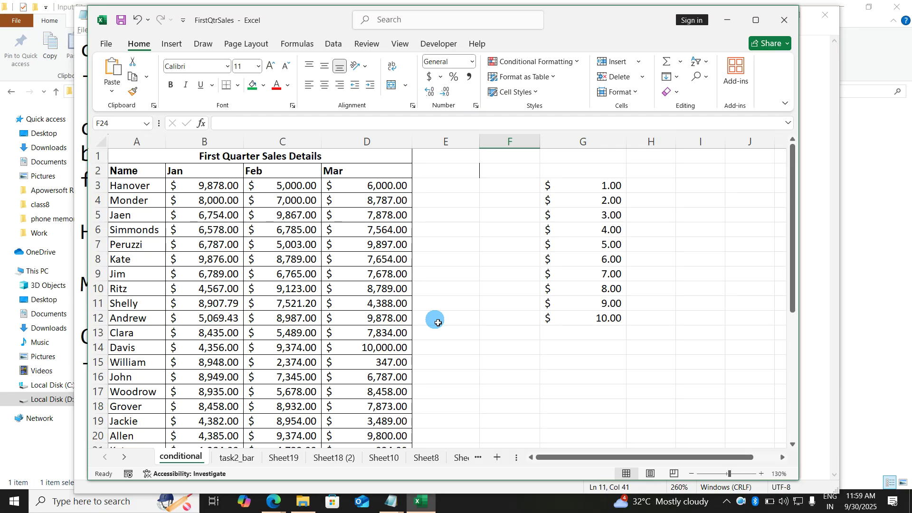
Apply the Green-Yellow-Red color scale to the monthly sales values in B3:D35
{"action": "left_click", "coordinate": [224, 188]}
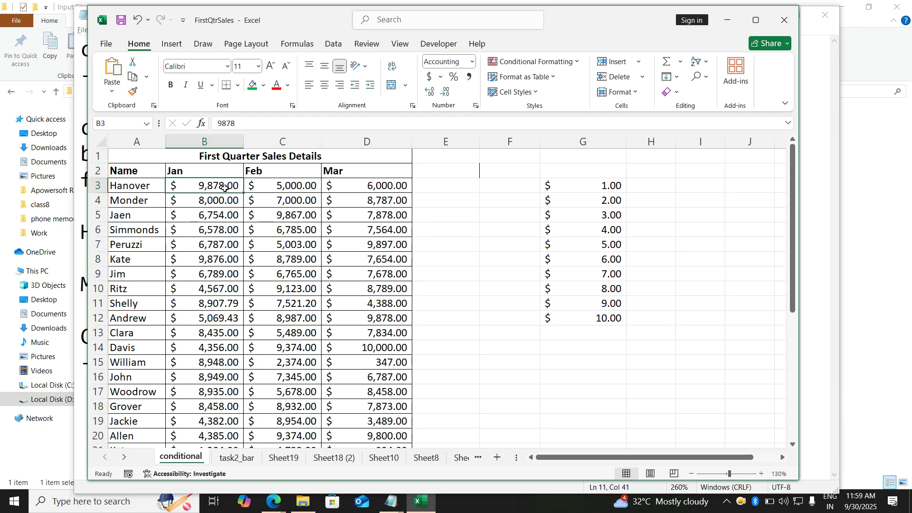
{"action": "key", "text": "ctrl+shift+Right"}
{"action": "key", "text": "ctrl+shift+Down"}
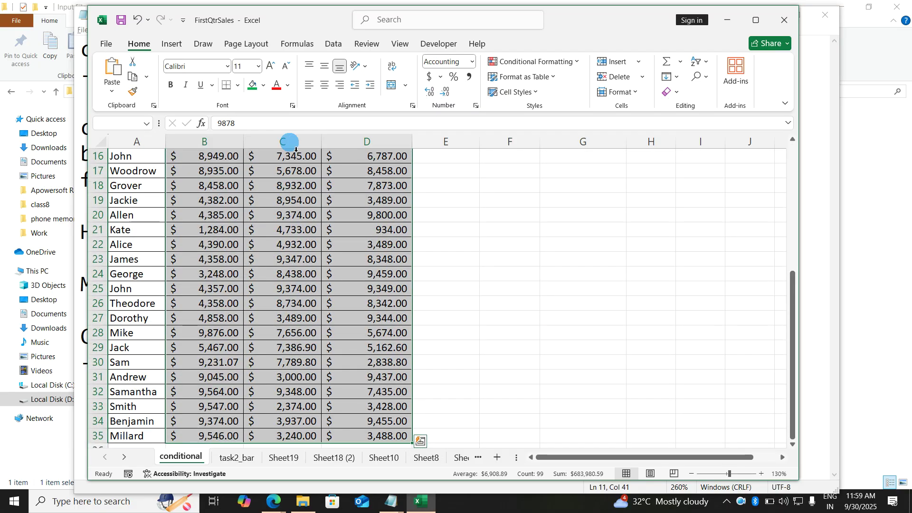
{"action": "left_click", "coordinate": [520, 62]}
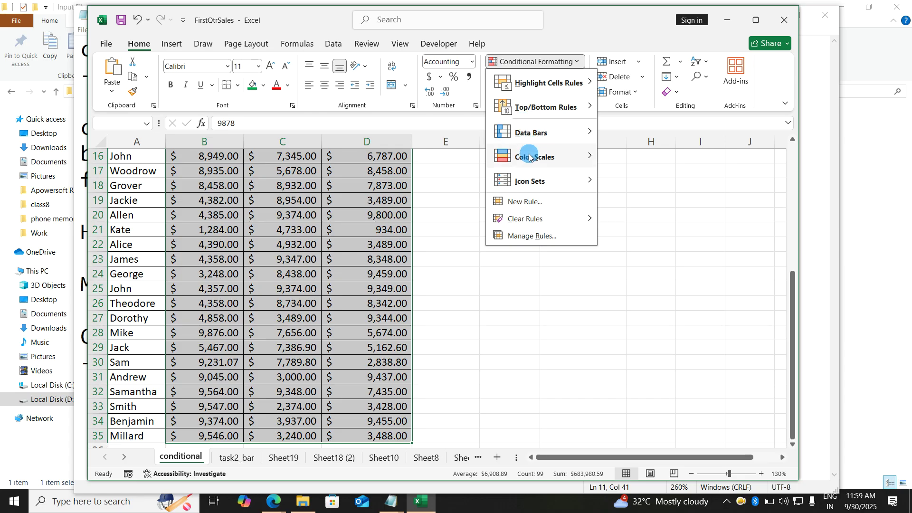
{"action": "mouse_move", "coordinate": [525, 155]}
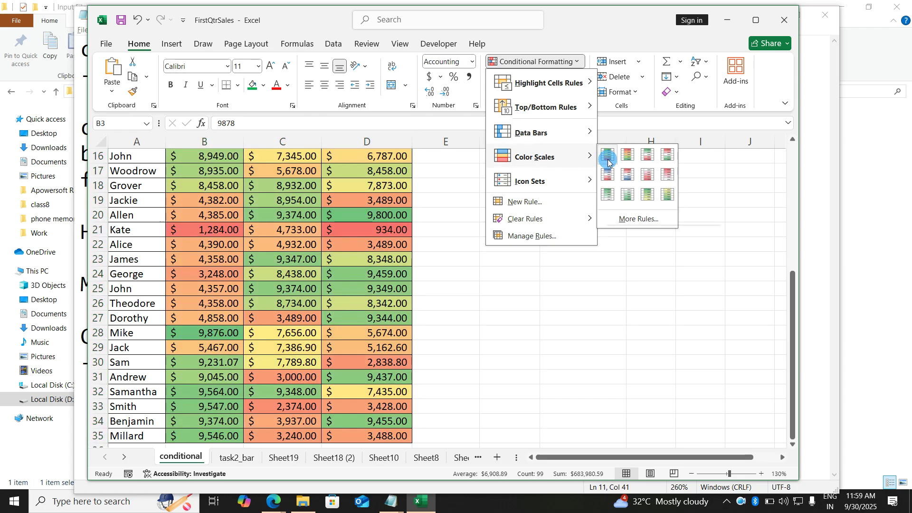
{"action": "left_click", "coordinate": [608, 162]}
{"action": "left_click", "coordinate": [540, 346]}
{"action": "scroll", "coordinate": [543, 349], "scroll_direction": "up", "scroll_amount": 5}
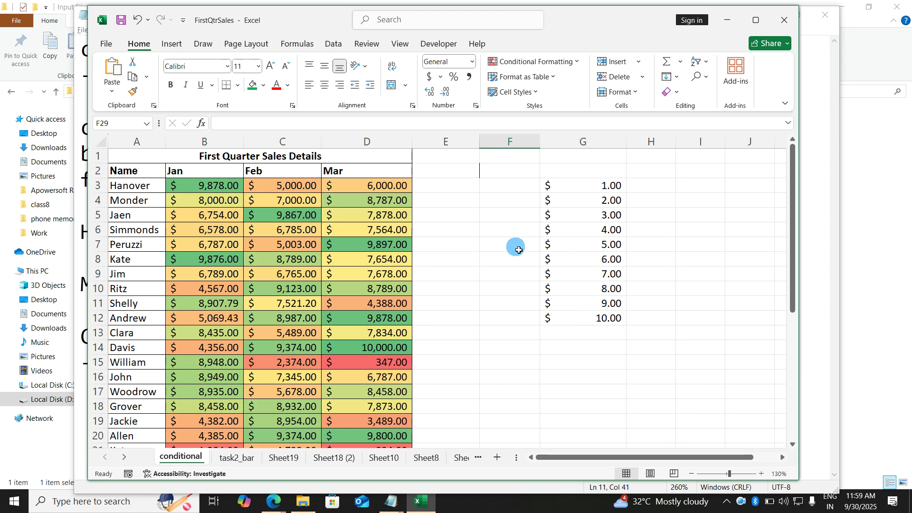
Apply the Green-Yellow-Red color scale to the numbers in G3:G12
{"action": "left_click_drag", "start_coordinate": [591, 186], "coordinate": [576, 320]}
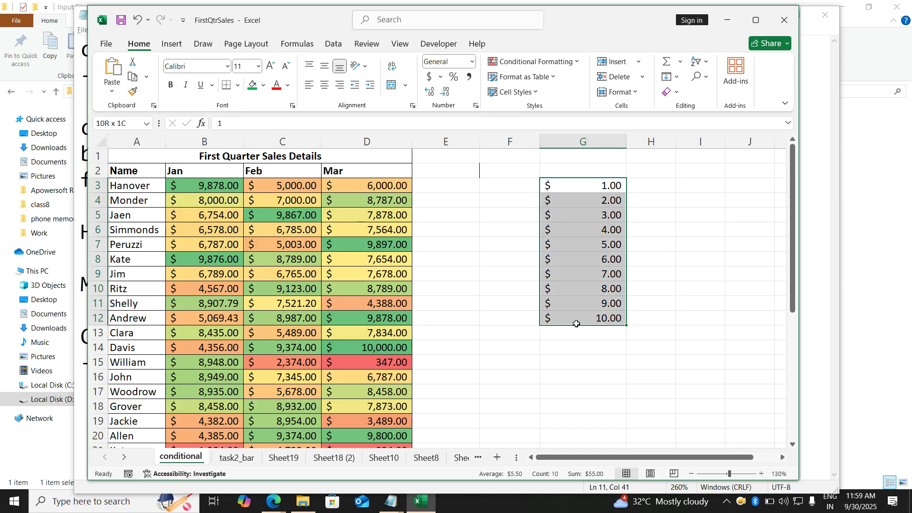
{"action": "left_click", "coordinate": [542, 67]}
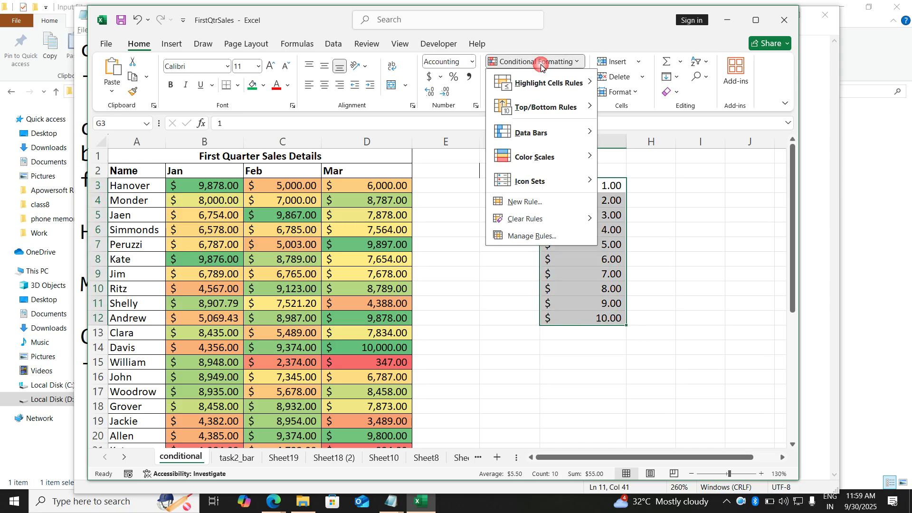
{"action": "mouse_move", "coordinate": [570, 158]}
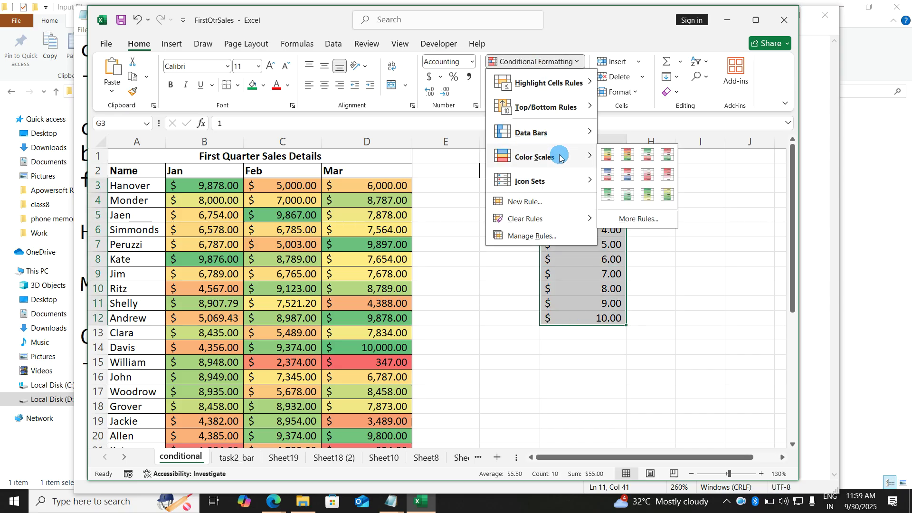
{"action": "left_click", "coordinate": [607, 154]}
{"action": "left_click", "coordinate": [684, 259]}
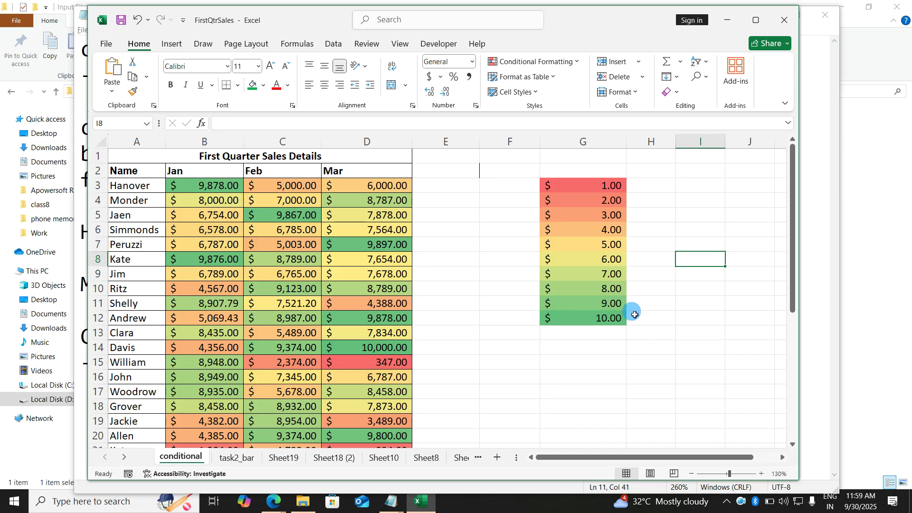
Examine how the color scale shades the high, low and middle values in G3:G12
{"action": "left_click", "coordinate": [620, 319]}
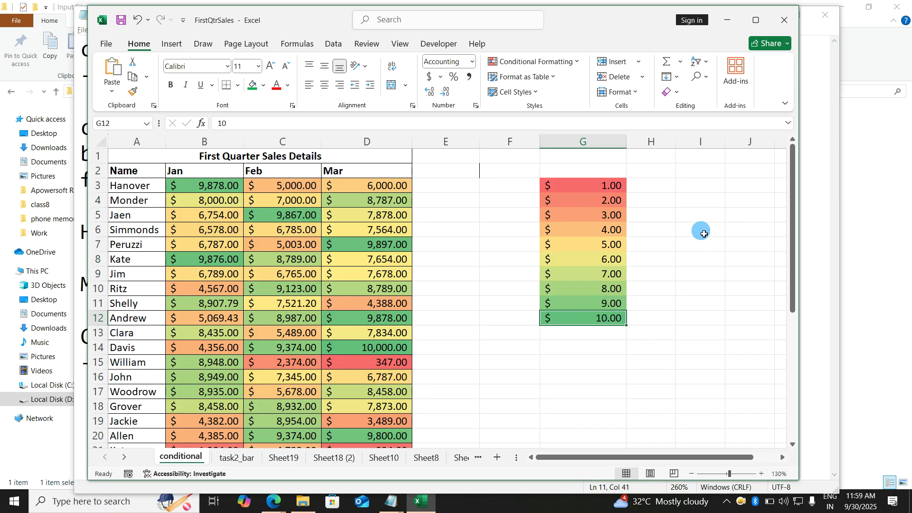
{"action": "left_click", "coordinate": [613, 186]}
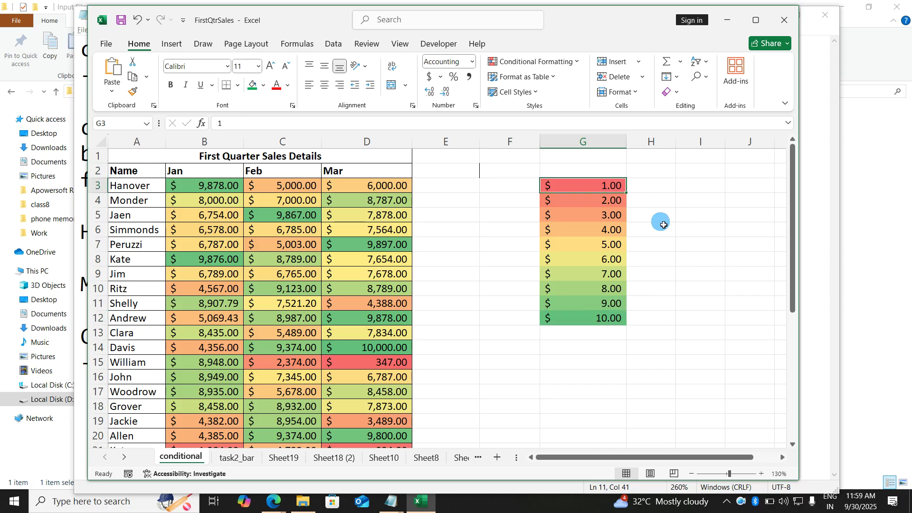
{"action": "left_click", "coordinate": [652, 214]}
{"action": "left_click", "coordinate": [619, 205]}
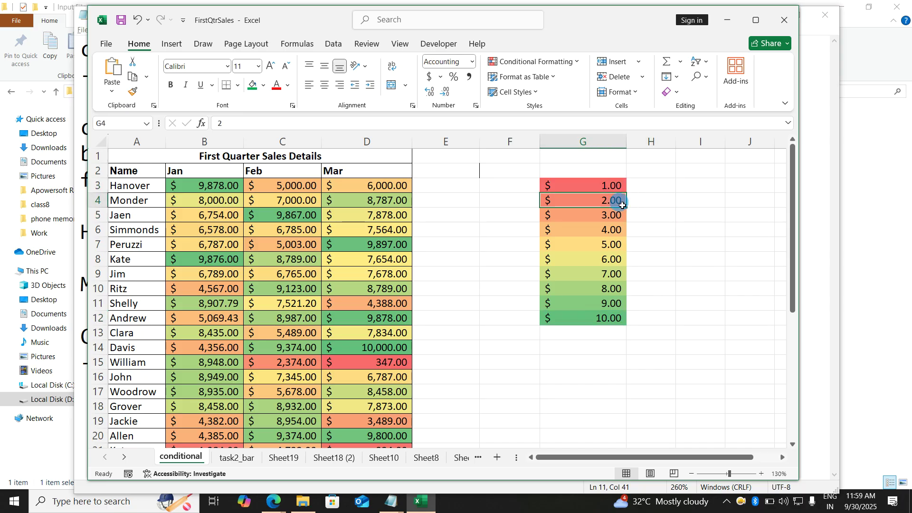
{"action": "left_click", "coordinate": [662, 231]}
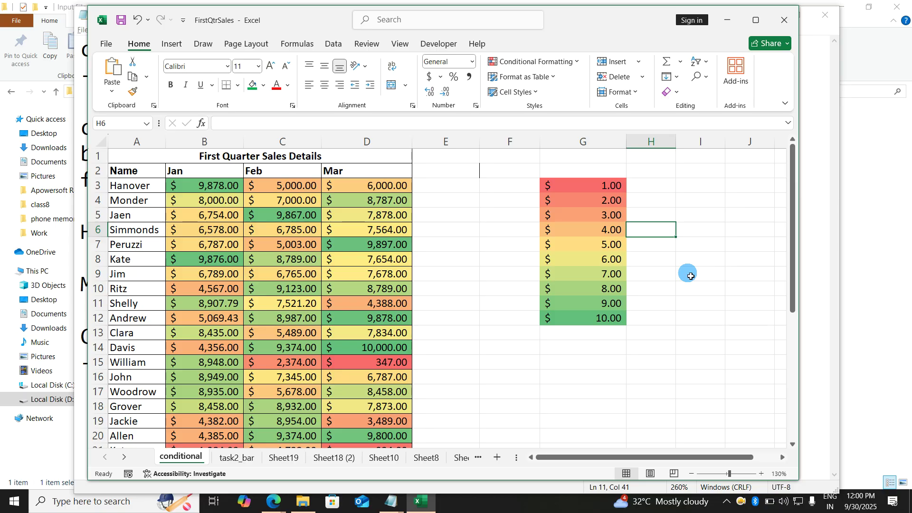
{"action": "left_click", "coordinate": [591, 303]}
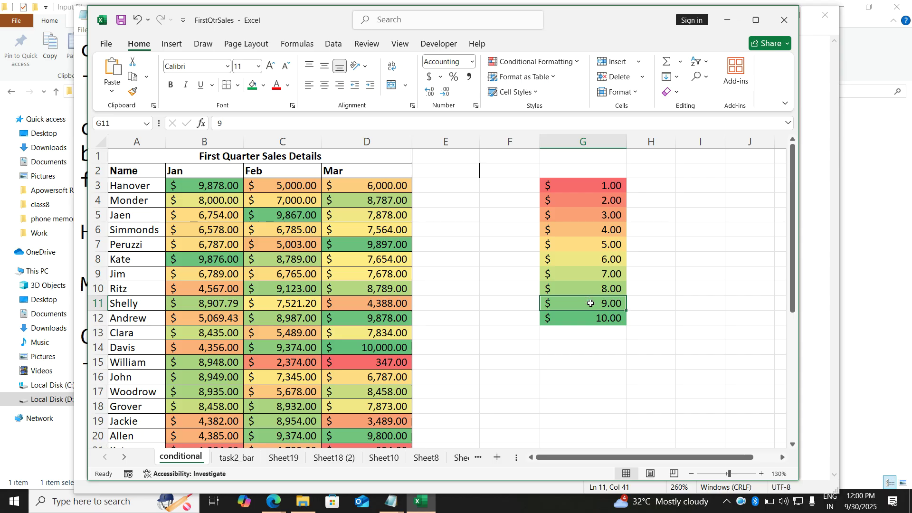
{"action": "left_click", "coordinate": [591, 205]}
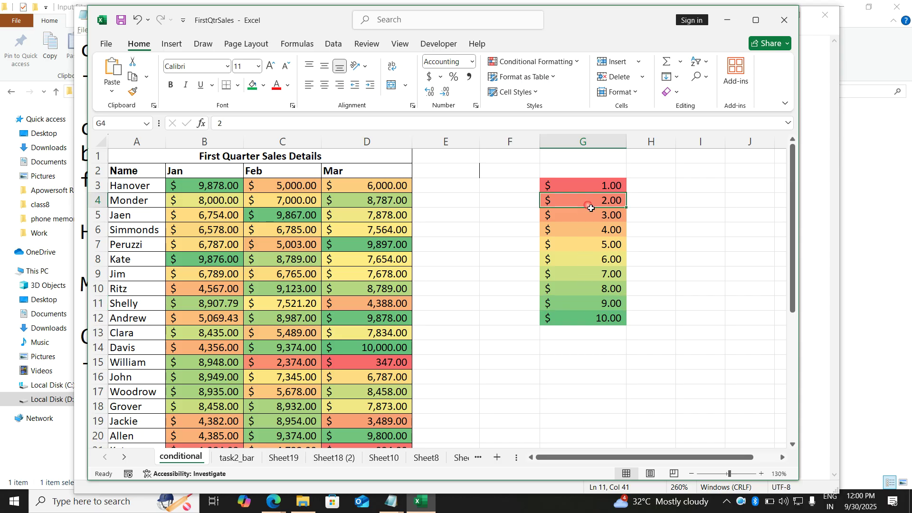
{"action": "left_click", "coordinate": [595, 260]}
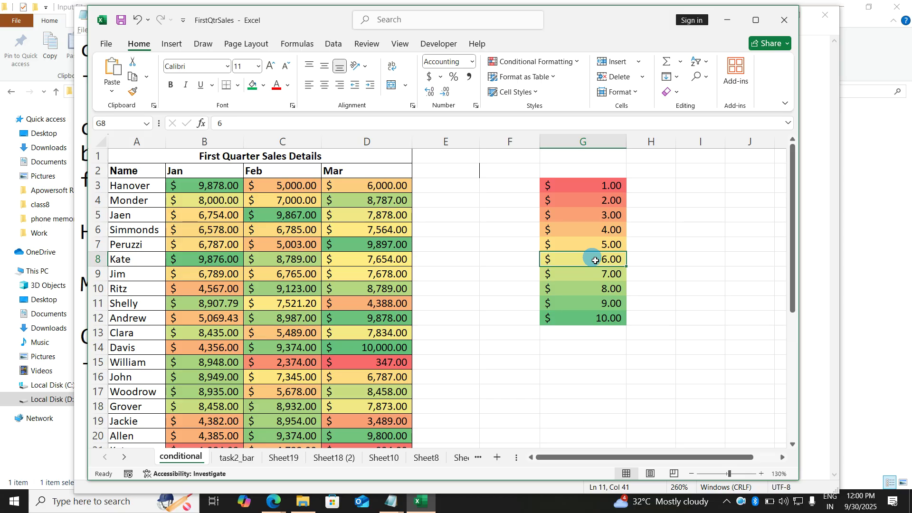
Clear both color scales by removing conditional formatting rules from the entire sheet
{"action": "left_click", "coordinate": [529, 62]}
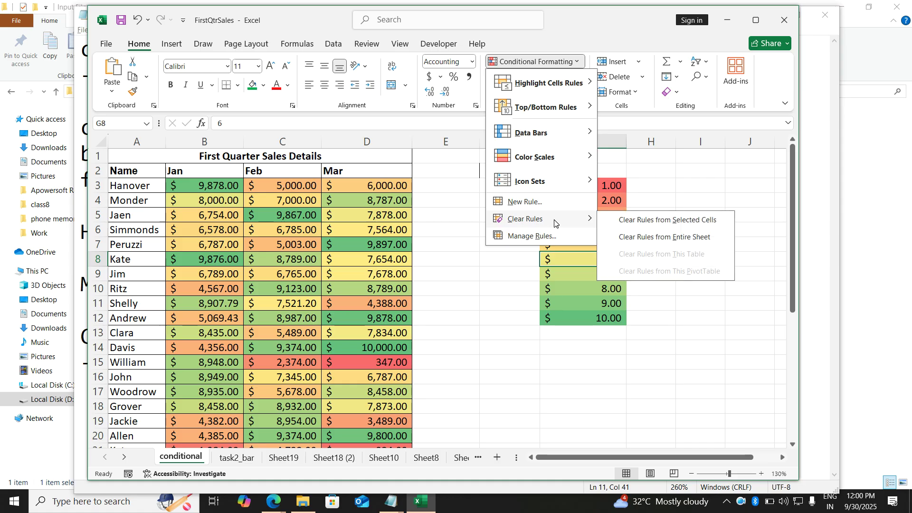
{"action": "left_click", "coordinate": [620, 241]}
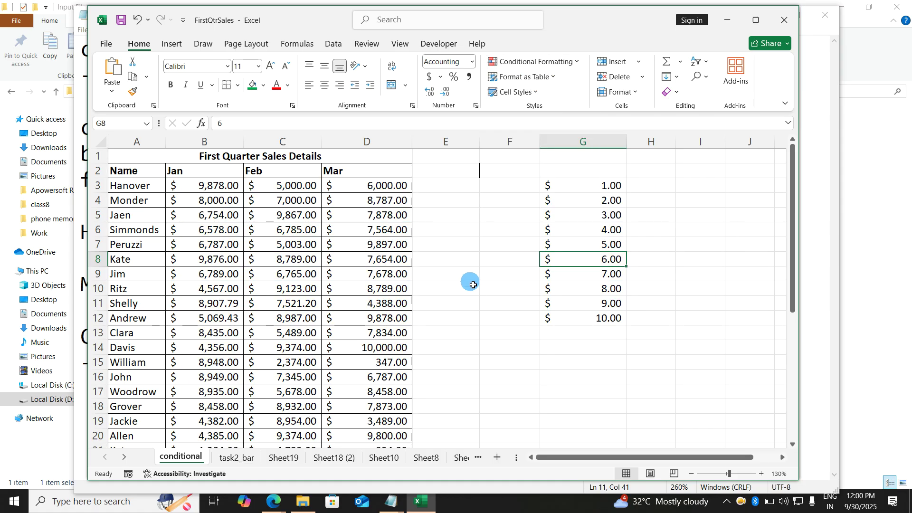
Open Sheet18 (2), delete the contents of E3:E8 beside the marks table and review the marks
{"action": "left_click", "coordinate": [327, 457]}
{"action": "left_click_drag", "start_coordinate": [493, 354], "coordinate": [472, 204]}
{"action": "key", "text": "Delete"}
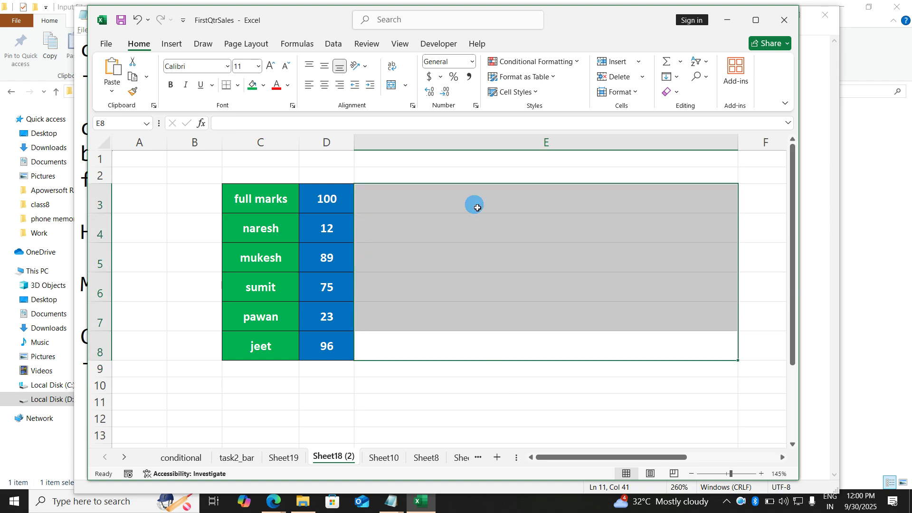
{"action": "left_click", "coordinate": [456, 230]}
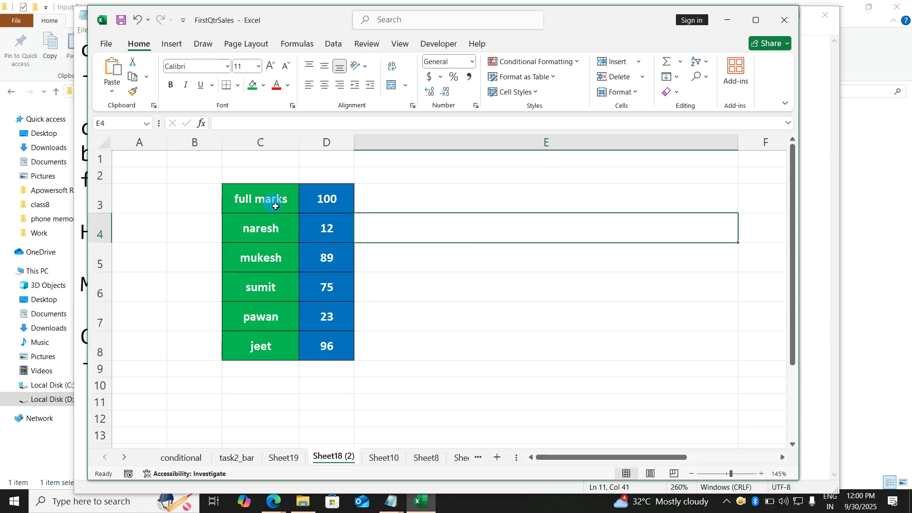
{"action": "left_click", "coordinate": [317, 205]}
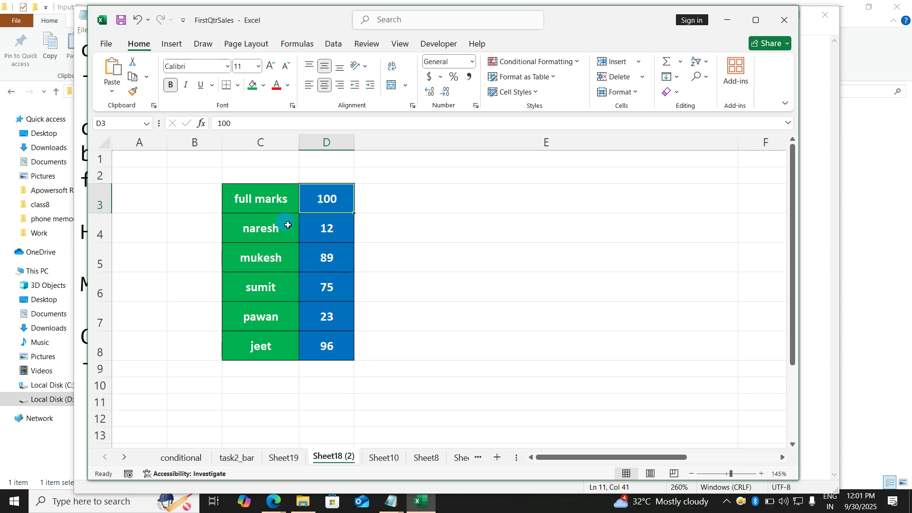
{"action": "left_click_drag", "start_coordinate": [271, 228], "coordinate": [330, 340]}
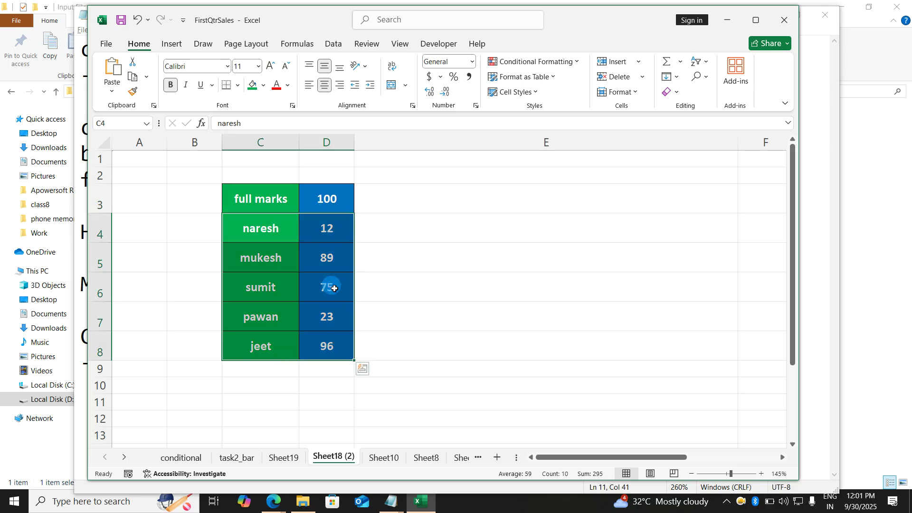
{"action": "left_click", "coordinate": [427, 340]}
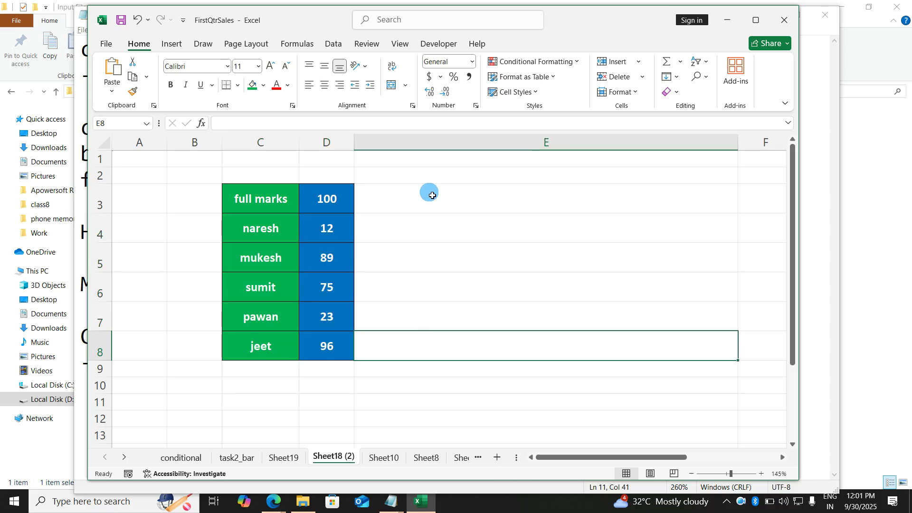
Enter =D3 in E3 and try filling it down to E8, undoing the fill
{"action": "mouse_move", "coordinate": [433, 196]}
{"action": "left_mouse_down"}
{"action": "mouse_move", "coordinate": [438, 338]}
{"action": "mouse_move", "coordinate": [431, 207]}
{"action": "left_mouse_up"}
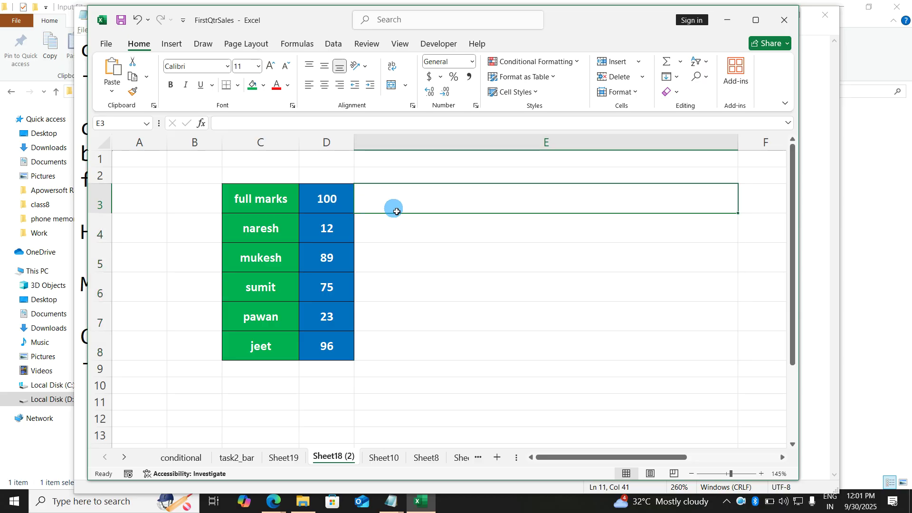
{"action": "type", "text": "="}
{"action": "left_click", "coordinate": [340, 208]}
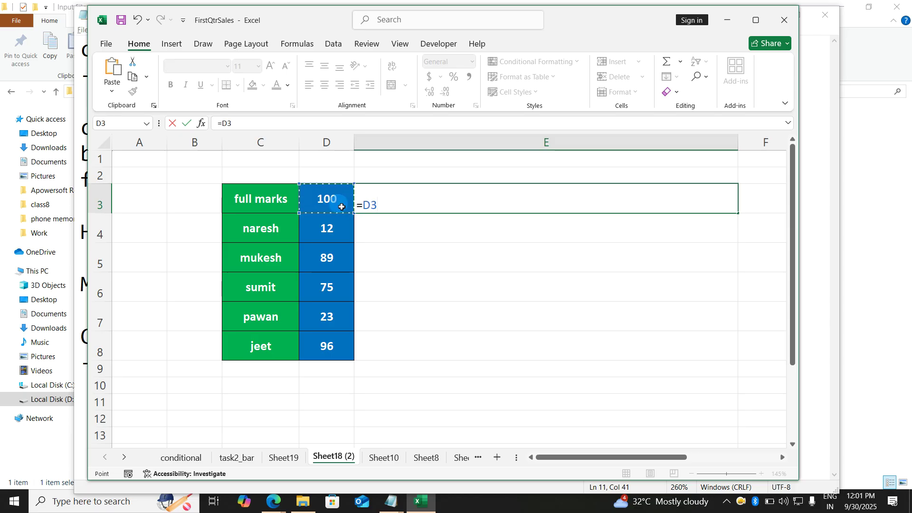
{"action": "key", "text": "Return"}
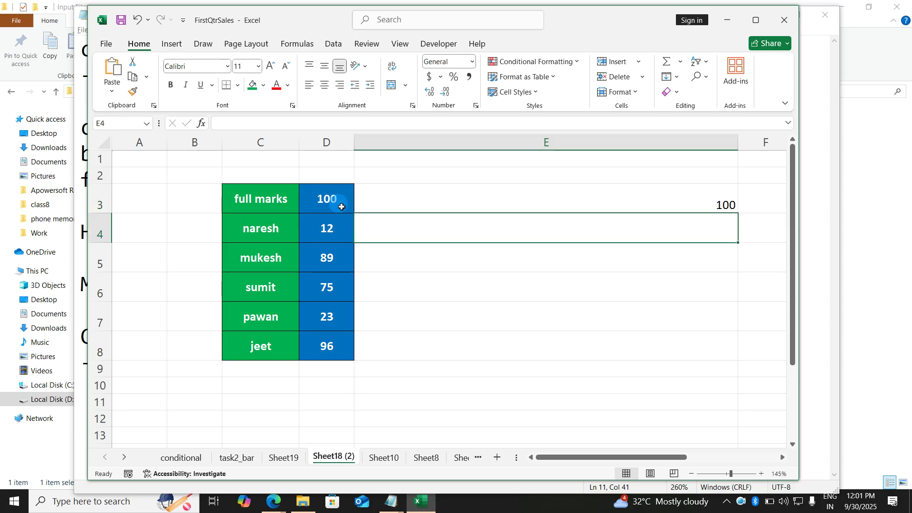
{"action": "left_click", "coordinate": [633, 205]}
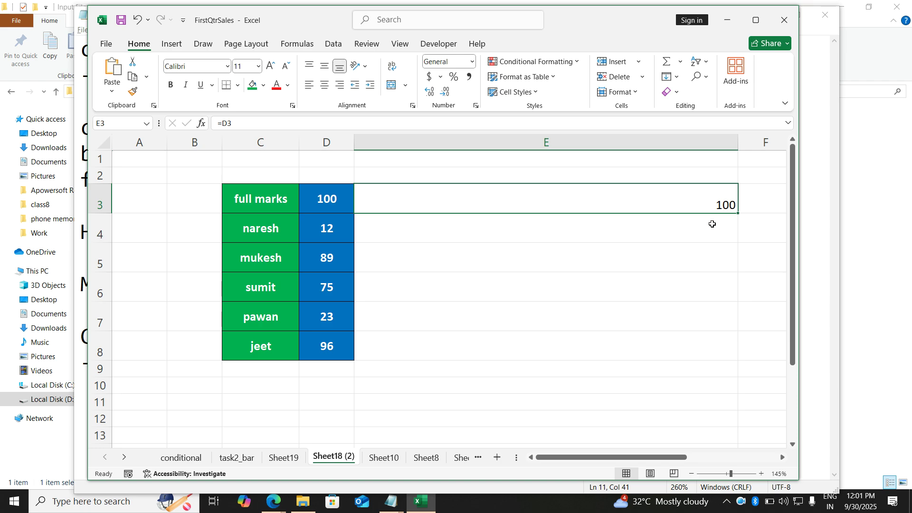
{"action": "left_click_drag", "start_coordinate": [738, 213], "coordinate": [736, 352]}
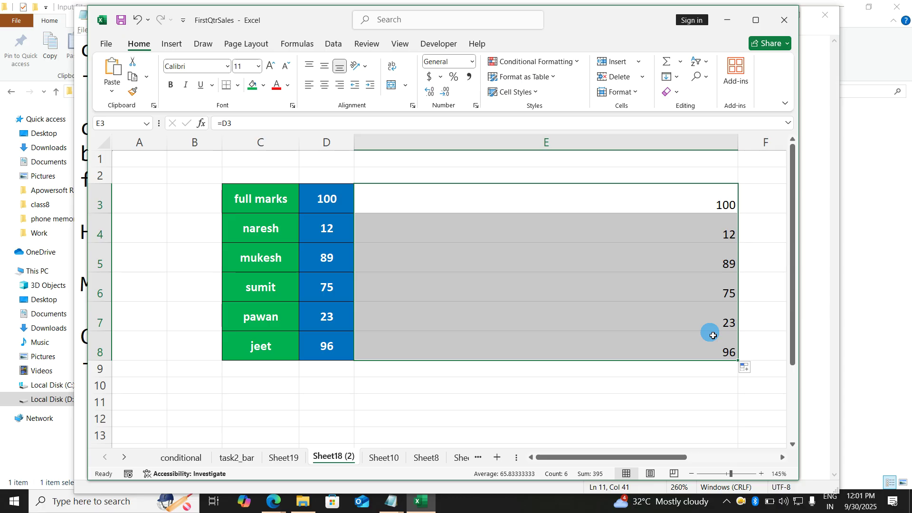
{"action": "key", "text": "ctrl+z"}
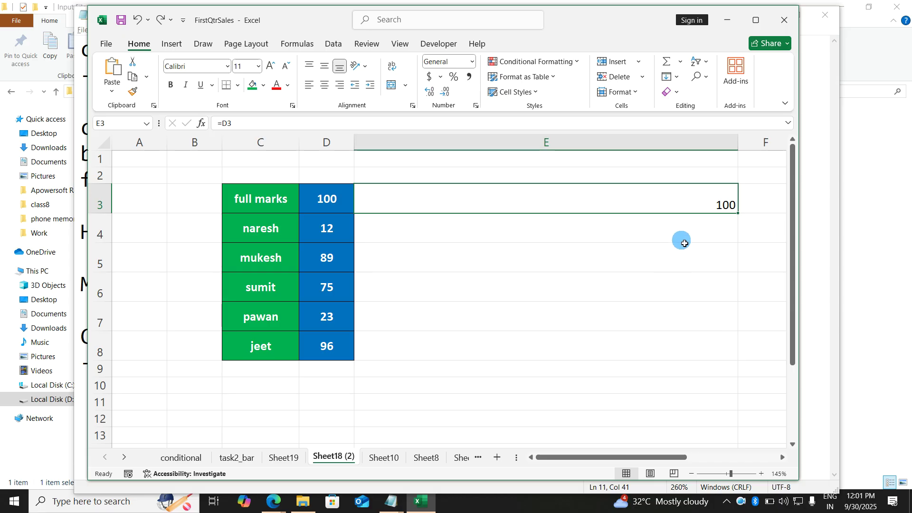
Re-enter the formula =D3 in E3 and fill it down to E8 to copy all the marks
{"action": "type", "text": "="}
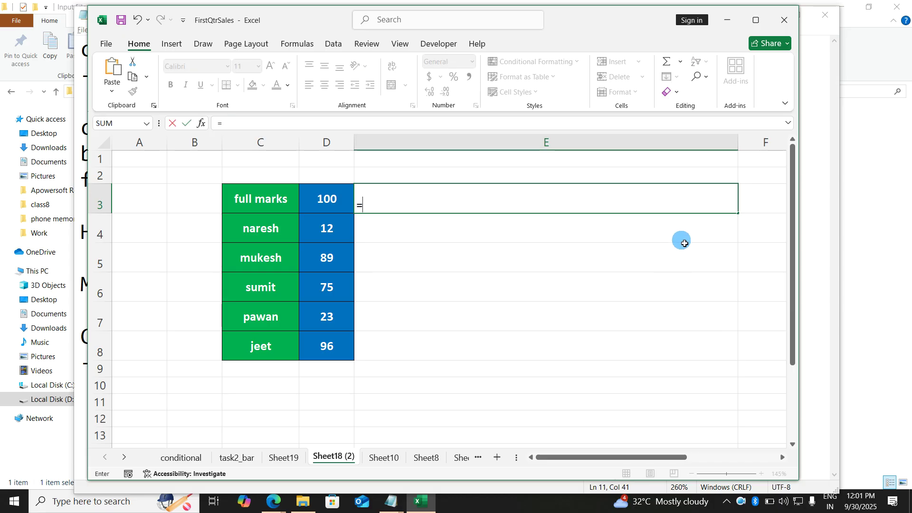
{"action": "left_click", "coordinate": [323, 196]}
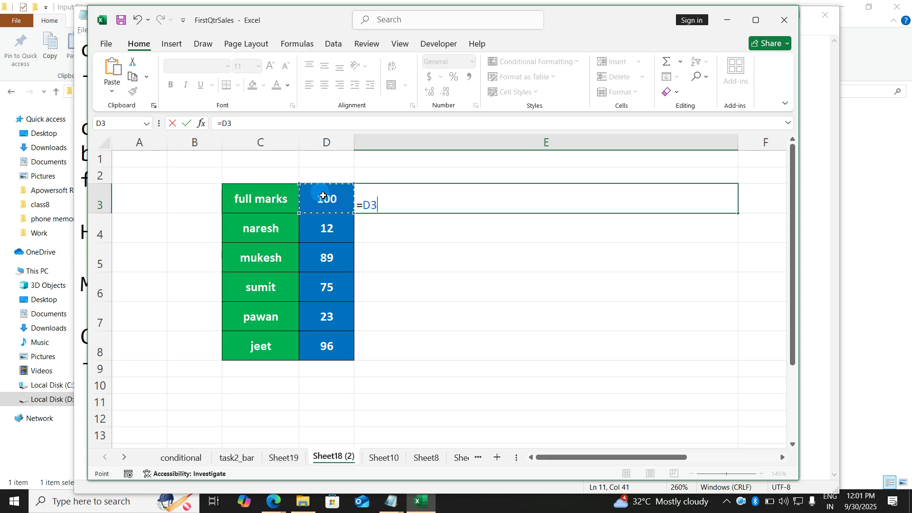
{"action": "key", "text": "Return"}
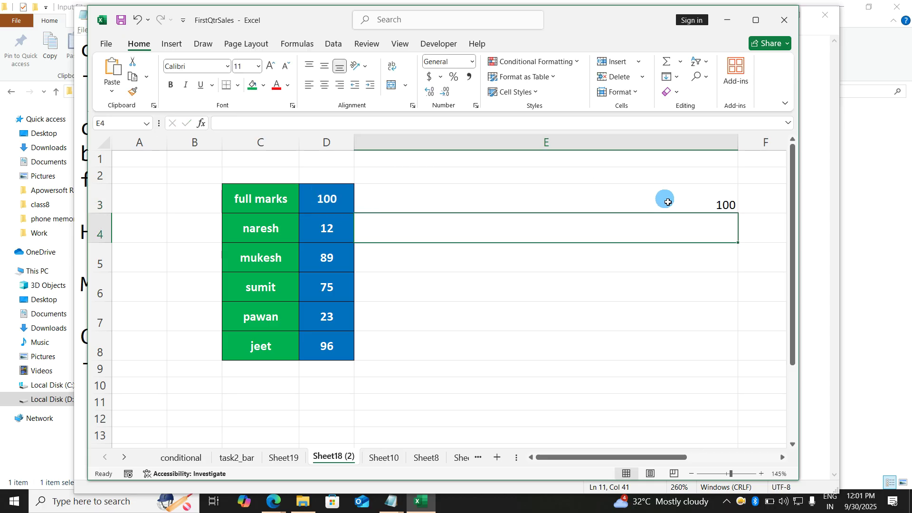
{"action": "left_click", "coordinate": [684, 201]}
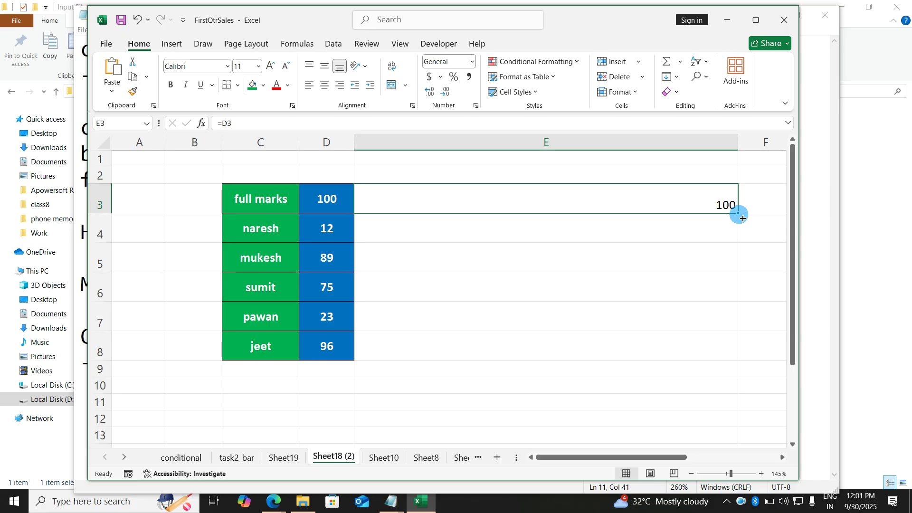
{"action": "left_click_drag", "start_coordinate": [740, 215], "coordinate": [743, 361]}
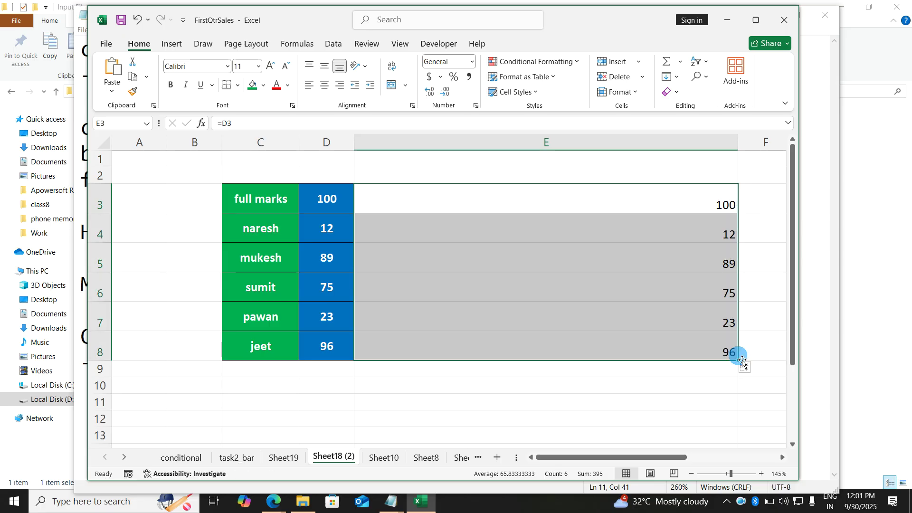
{"action": "scroll", "coordinate": [736, 342], "scroll_direction": "down", "scroll_amount": 2}
{"action": "scroll", "coordinate": [730, 385], "scroll_direction": "up", "scroll_amount": 1}
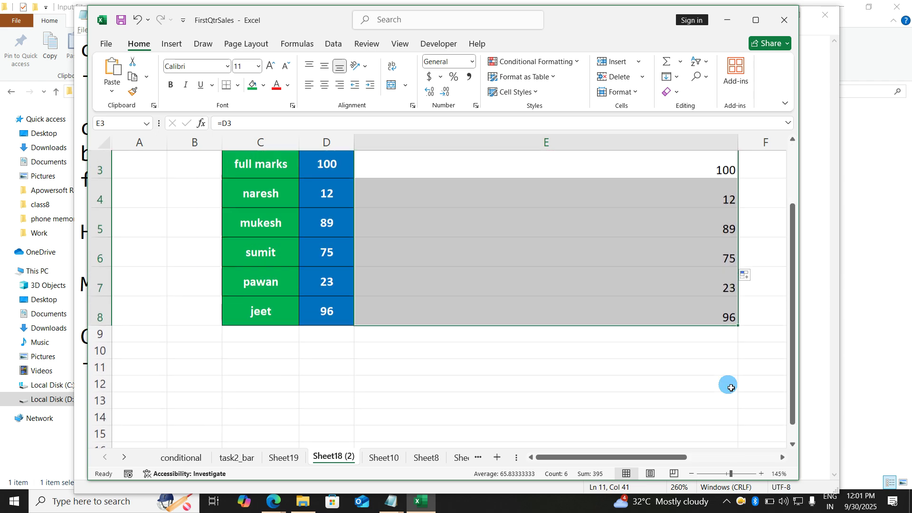
Start a custom data bar rule for the copied marks in E3:E8 and set it to Show Bar Only
{"action": "scroll", "coordinate": [568, 279], "scroll_direction": "up", "scroll_amount": 1}
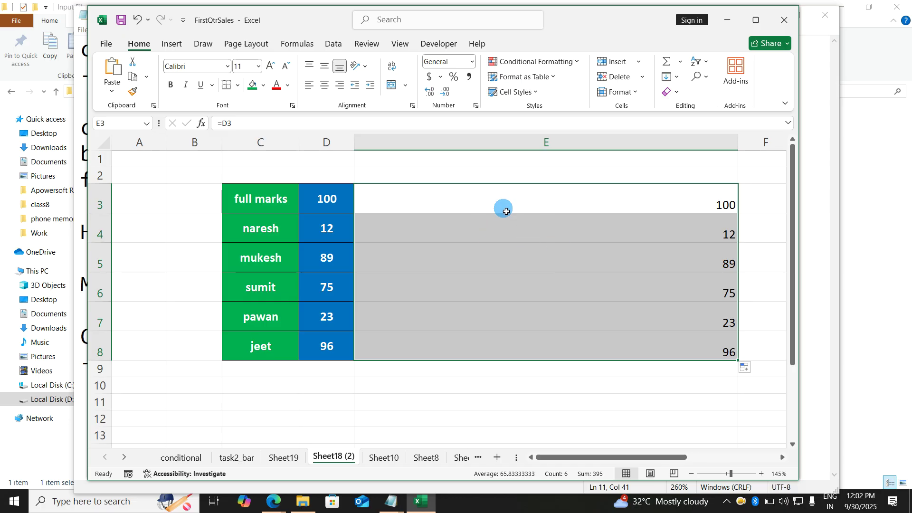
{"action": "left_click", "coordinate": [517, 62]}
{"action": "mouse_move", "coordinate": [540, 136]}
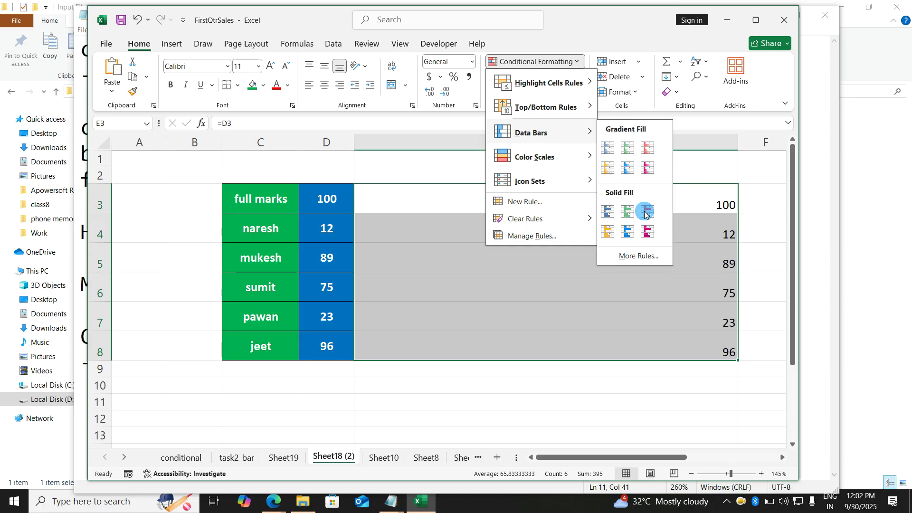
{"action": "left_click", "coordinate": [629, 259]}
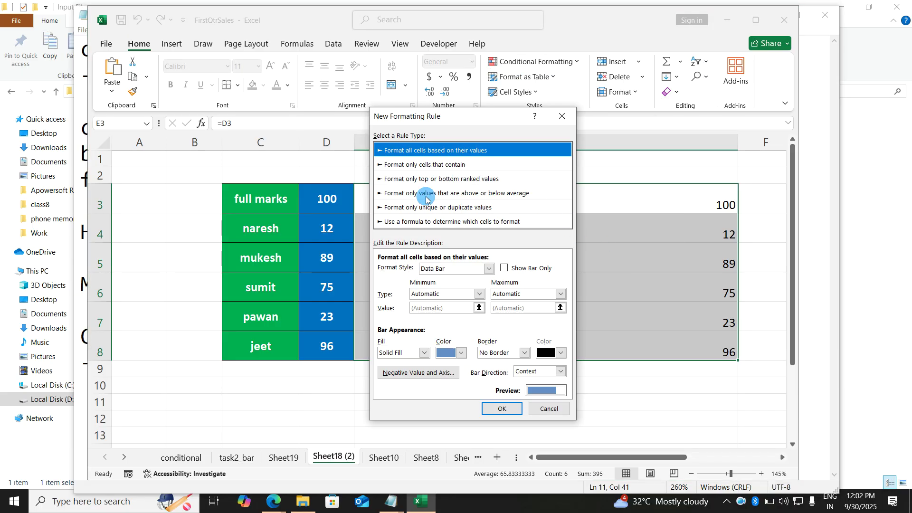
{"action": "left_click", "coordinate": [503, 270]}
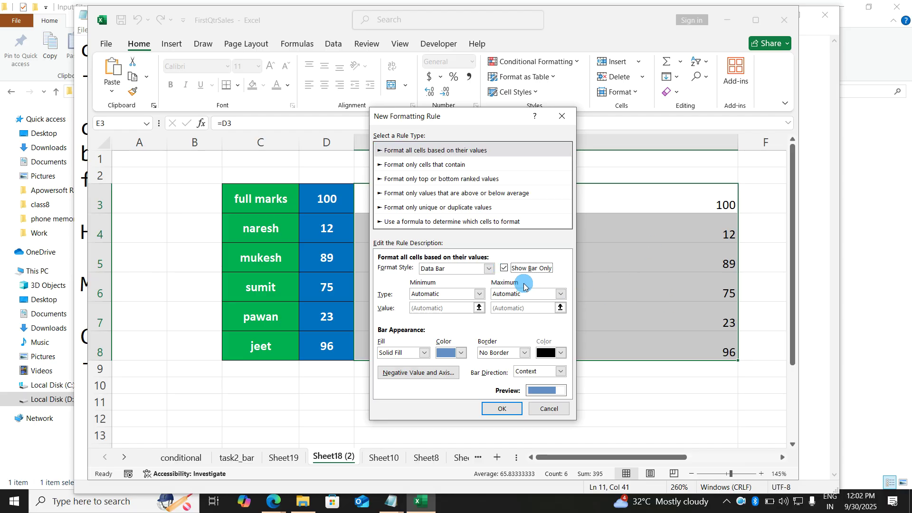
Give the data bars a red color and Gradient Fill, and apply the rule to E3:E8
{"action": "double_click", "coordinate": [462, 354]}
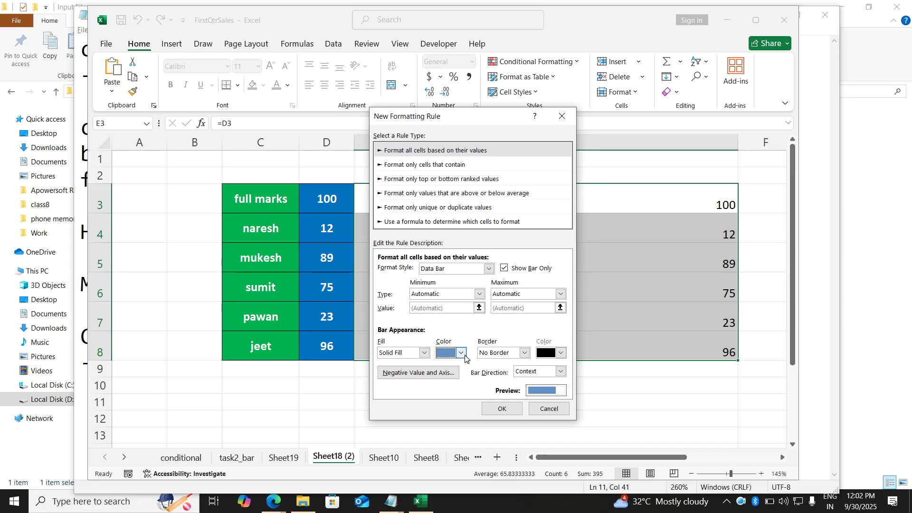
{"action": "left_click", "coordinate": [464, 356]}
{"action": "left_click", "coordinate": [461, 316]}
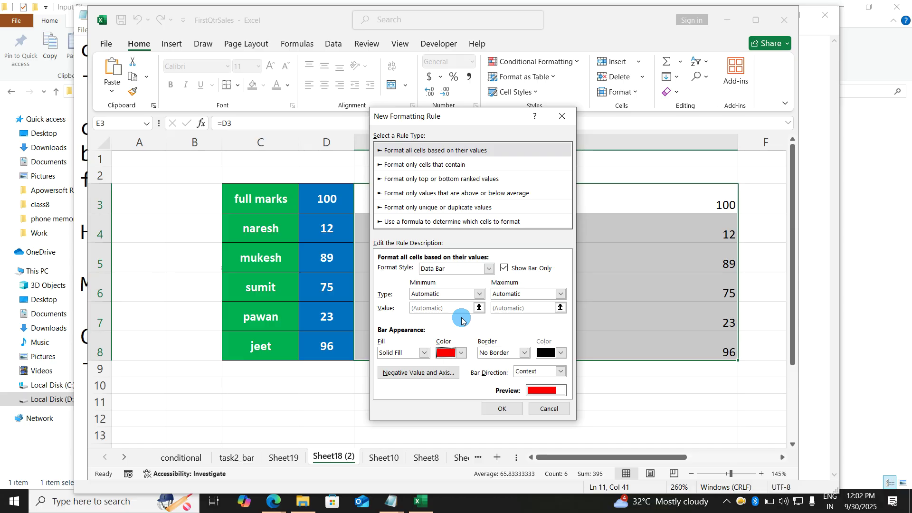
{"action": "left_click", "coordinate": [423, 353]}
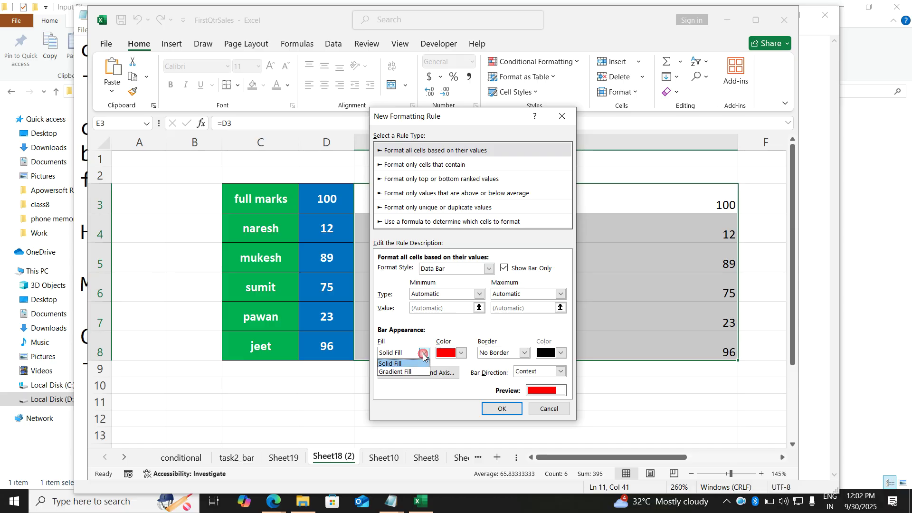
{"action": "left_click", "coordinate": [411, 372]}
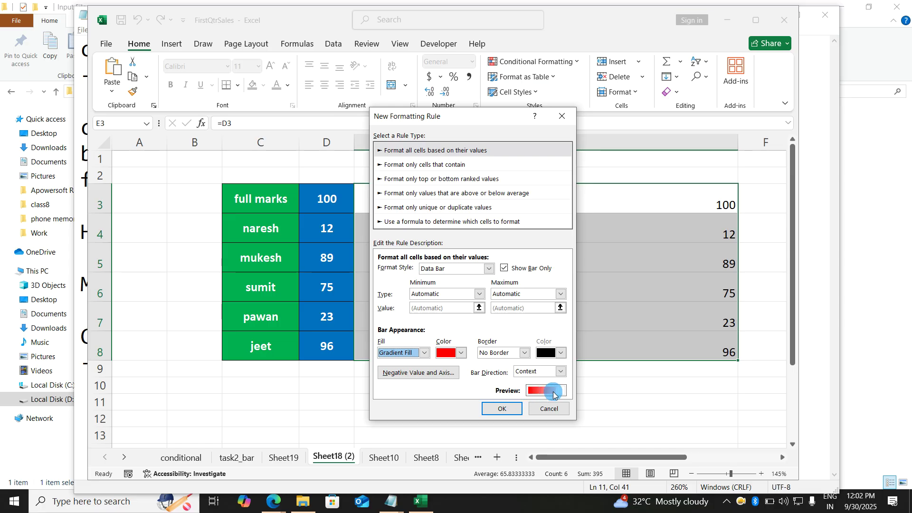
{"action": "left_click", "coordinate": [511, 416]}
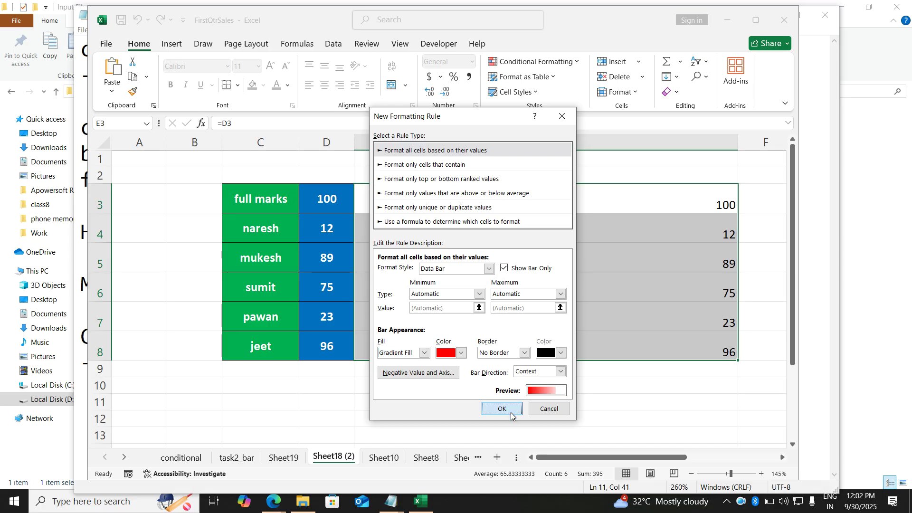
{"action": "left_click", "coordinate": [549, 432]}
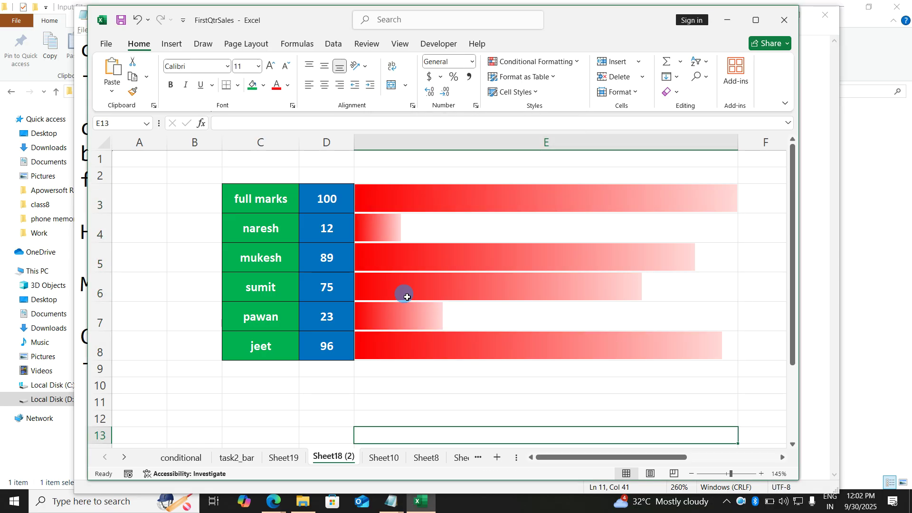
Change the mark in D4 to 67 and the mark in D6 to 34 to test the data bars
{"action": "left_click", "coordinate": [328, 233]}
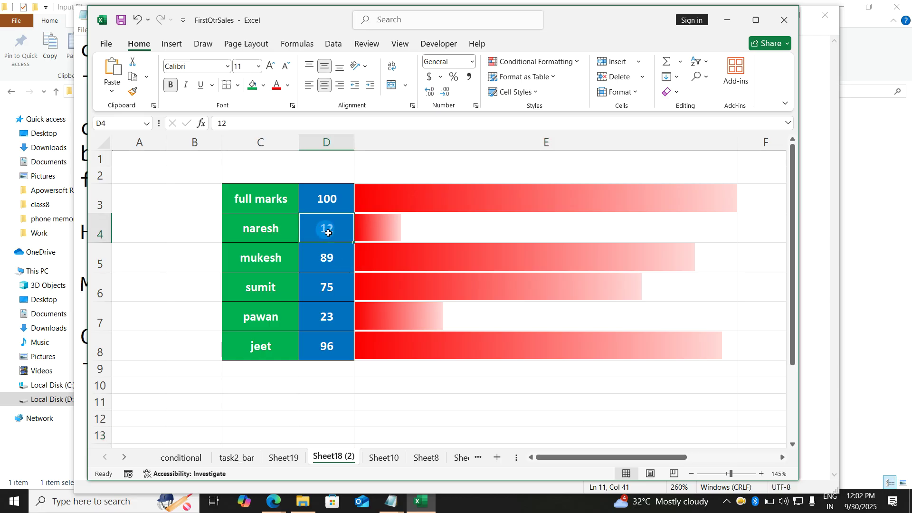
{"action": "type", "text": "67"}
{"action": "key", "text": "Return"}
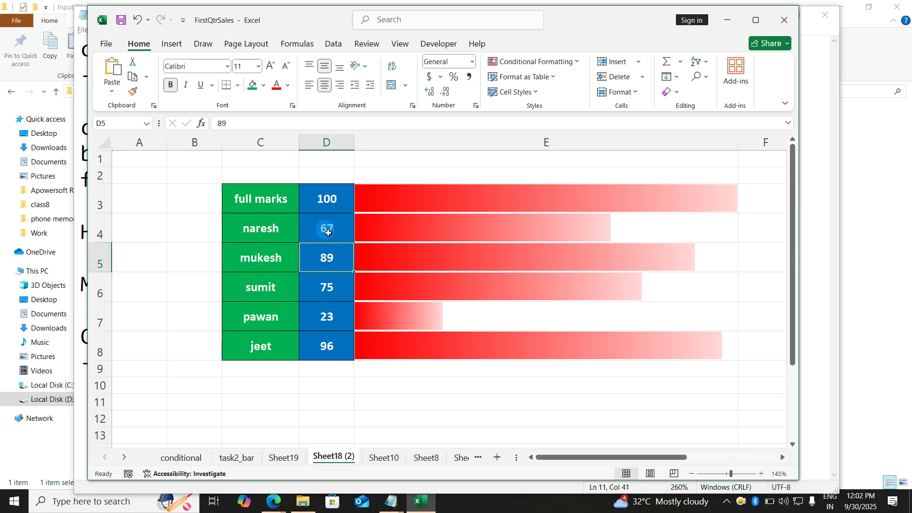
{"action": "left_click", "coordinate": [318, 290]}
{"action": "type", "text": "3"}
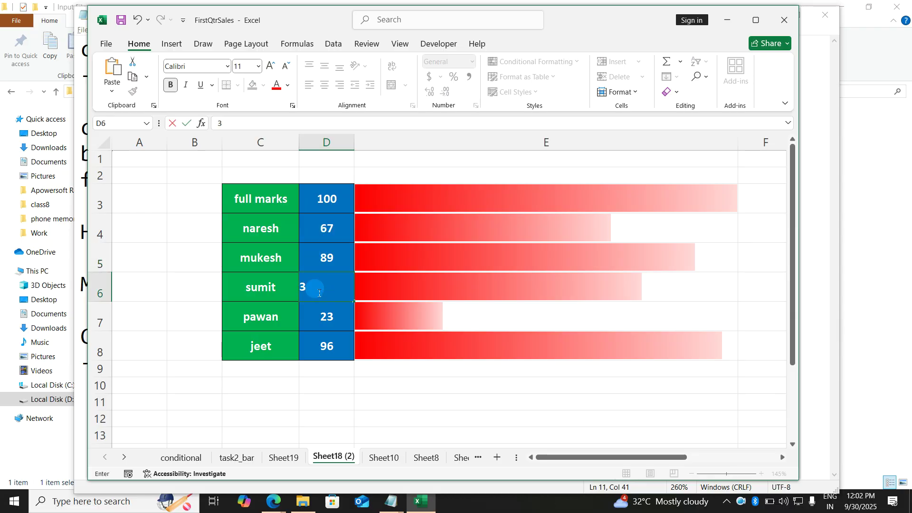
{"action": "type", "text": "4"}
{"action": "key", "text": "Return"}
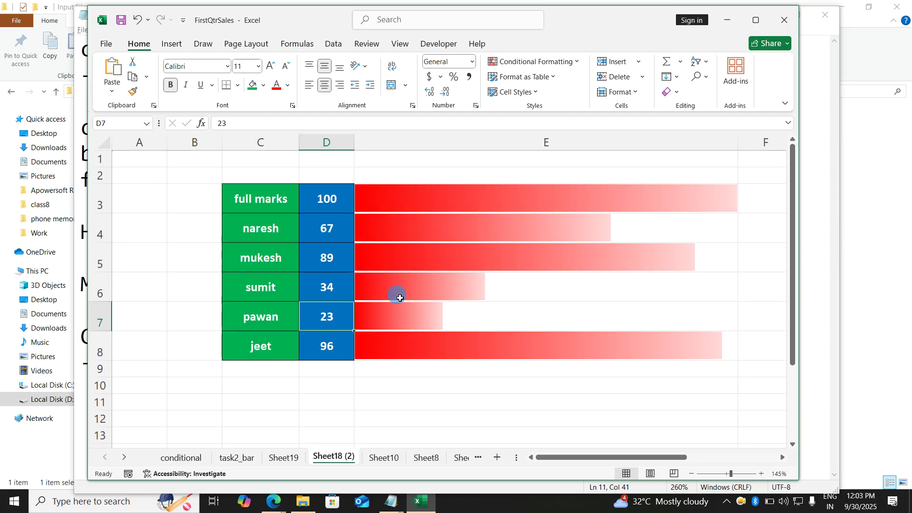
{"action": "scroll", "coordinate": [516, 308], "scroll_direction": "down", "scroll_amount": 2}
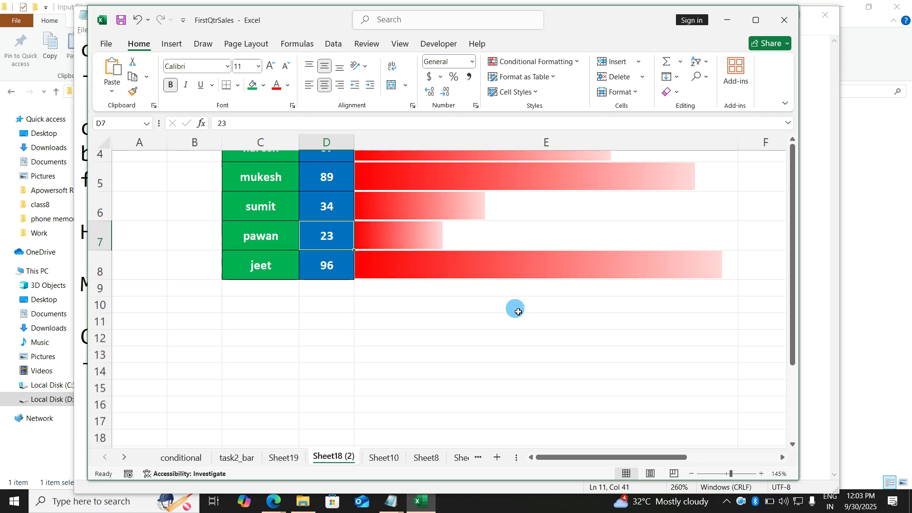
{"action": "scroll", "coordinate": [516, 310], "scroll_direction": "down", "scroll_amount": 7}
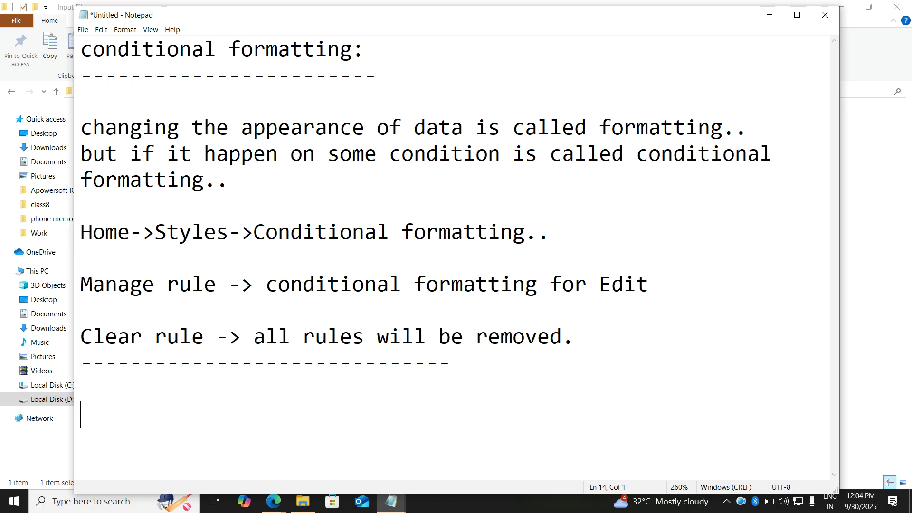
In the Notepad notes, add the heading "Cell reference:" with a dashed underline, and lengthen the dashed separator above it
{"action": "type", "text": "Cell reference:"}
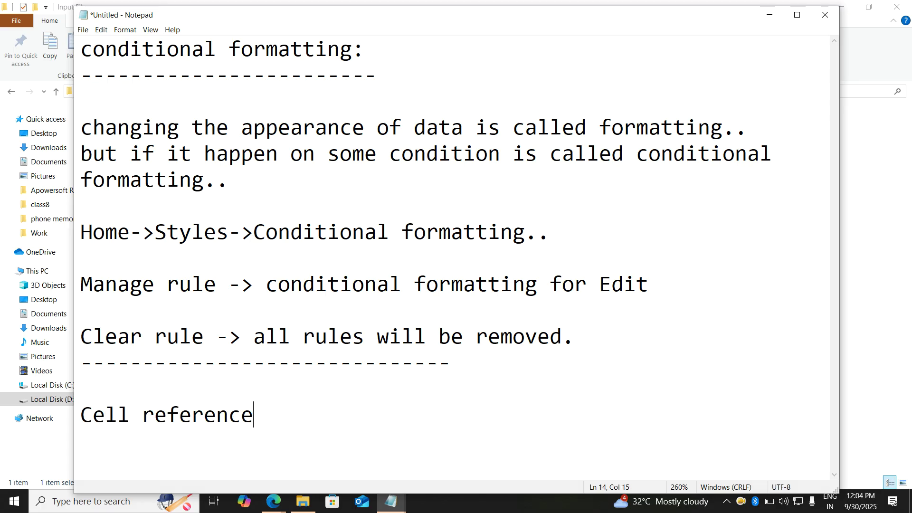
{"action": "key", "text": "Return"}
{"action": "type", "text": "--------------------"}
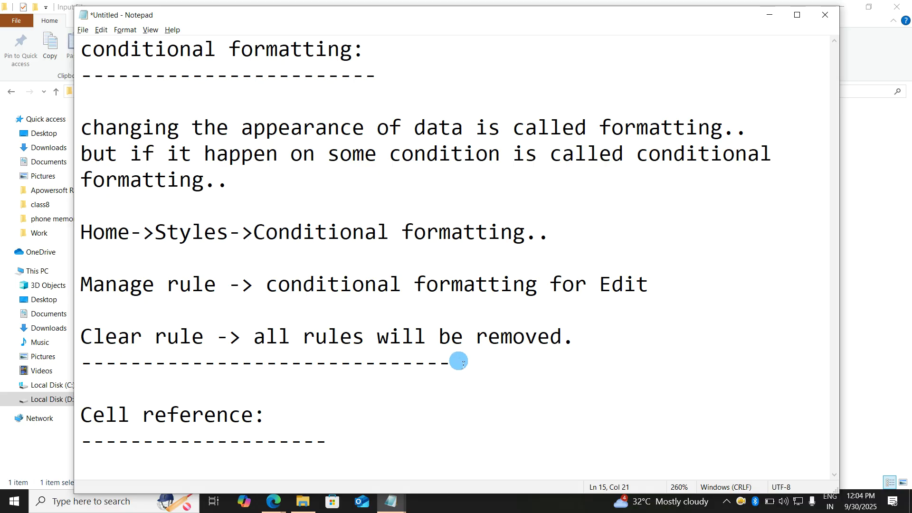
{"action": "left_click", "coordinate": [463, 361]}
{"action": "type", "text": "-------------------"}
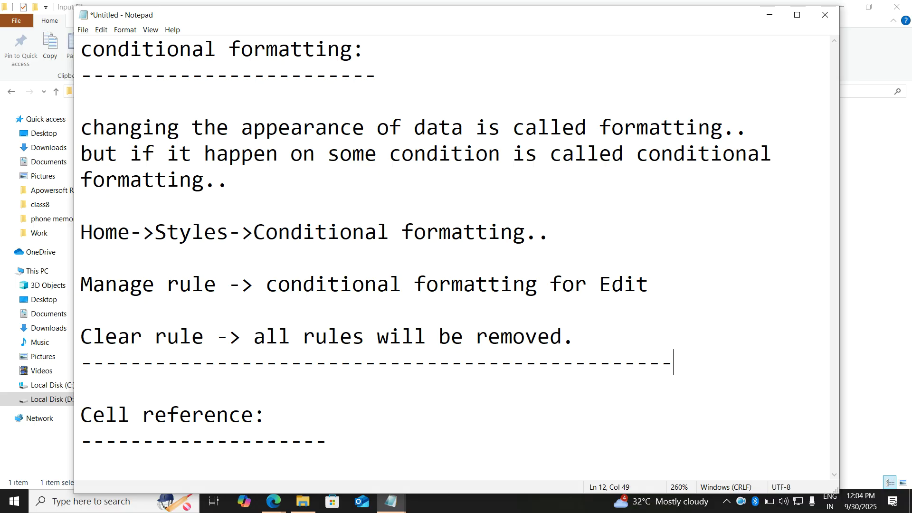
Add a block of blank lines below the "Cell reference:" heading and return the text cursor to the line right under its underline
{"action": "left_click", "coordinate": [465, 361]}
{"action": "key", "text": "Down"}
{"action": "key", "text": "Down"}
{"action": "key", "text": "Down"}
{"action": "key", "text": "Down"}
{"action": "key", "text": "Return"}
{"action": "key", "text": "Return"}
{"action": "key", "text": "Return"}
{"action": "key", "text": "Return"}
{"action": "key", "text": "Return"}
{"action": "key", "text": "Return"}
{"action": "key", "text": "Return"}
{"action": "key", "text": "Return"}
{"action": "key", "text": "Return"}
{"action": "key", "text": "Return"}
{"action": "key", "text": "Return"}
{"action": "key", "text": "Return"}
{"action": "key", "text": "Return"}
{"action": "key", "text": "Return"}
{"action": "key", "text": "Return"}
{"action": "key", "text": "Return"}
{"action": "key", "text": "Return"}
{"action": "key", "text": "Return"}
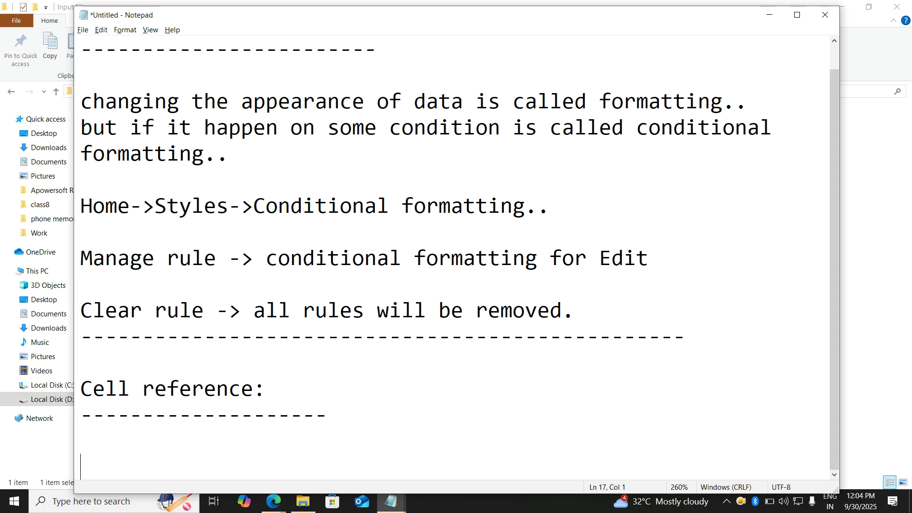
{"action": "left_click", "coordinate": [465, 361]}
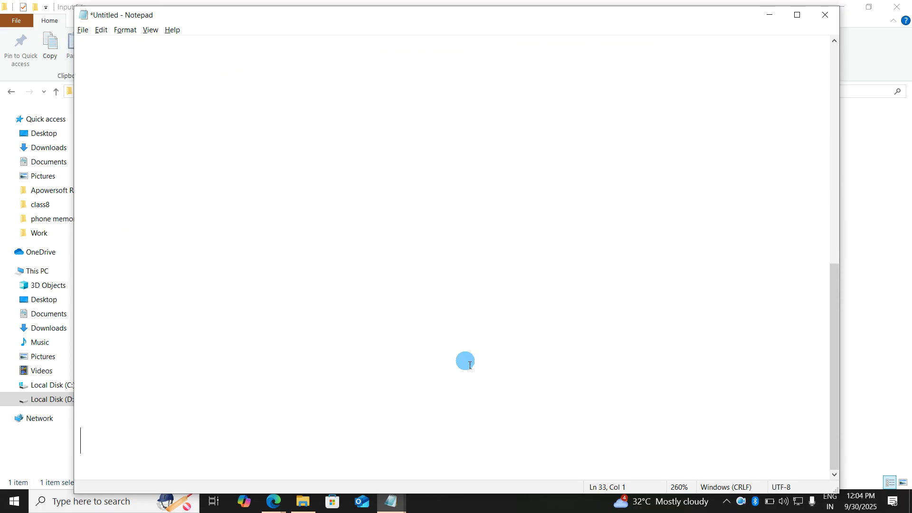
{"action": "key", "text": "Up"}
{"action": "key", "text": "Up"}
{"action": "key", "text": "Up"}
{"action": "key", "text": "Up"}
{"action": "key", "text": "Up"}
{"action": "key", "text": "Up"}
{"action": "key", "text": "Up"}
{"action": "key", "text": "Up"}
{"action": "key", "text": "Up"}
{"action": "key", "text": "Up"}
{"action": "key", "text": "Up"}
{"action": "key", "text": "Up"}
{"action": "key", "text": "Up"}
{"action": "key", "text": "Up"}
{"action": "key", "text": "Up"}
{"action": "key", "text": "Up"}
{"action": "key", "text": "Up"}
{"action": "key", "text": "Up"}
{"action": "key", "text": "Up"}
{"action": "key", "text": "Up"}
{"action": "key", "text": "Up"}
{"action": "key", "text": "Up"}
{"action": "key", "text": "Up"}
{"action": "key", "text": "Up"}
{"action": "key", "text": "Up"}
{"action": "key", "text": "Up"}
{"action": "key", "text": "Up"}
{"action": "key", "text": "Up"}
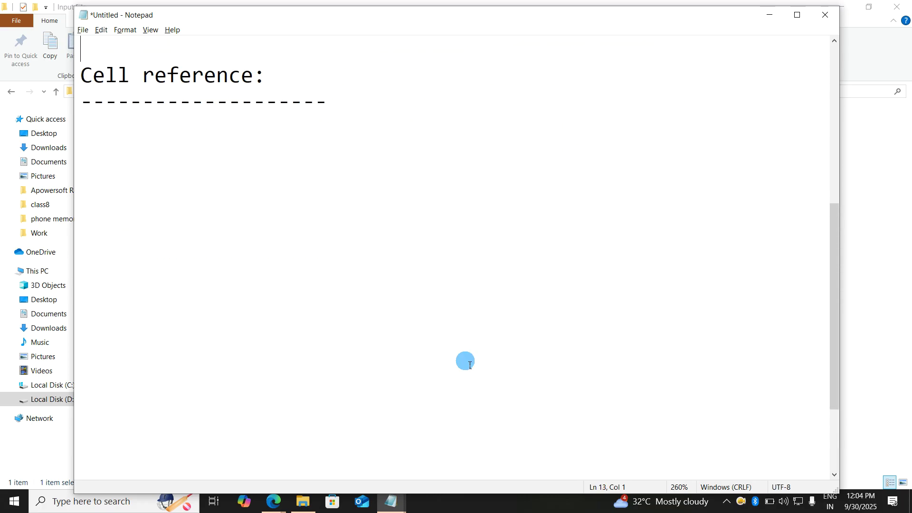
{"action": "key", "text": "Down"}
{"action": "key", "text": "Down"}
{"action": "key", "text": "Down"}
{"action": "key", "text": "Down"}
{"action": "key", "text": "Down"}
{"action": "key", "text": "Down"}
{"action": "key", "text": "Down"}
{"action": "key", "text": "Down"}
{"action": "key", "text": "Down"}
{"action": "key", "text": "Down"}
{"action": "key", "text": "Down"}
{"action": "key", "text": "Down"}
{"action": "key", "text": "Down"}
{"action": "key", "text": "Down"}
{"action": "key", "text": "Down"}
{"action": "key", "text": "Down"}
{"action": "key", "text": "Down"}
{"action": "key", "text": "Down"}
{"action": "key", "text": "Down"}
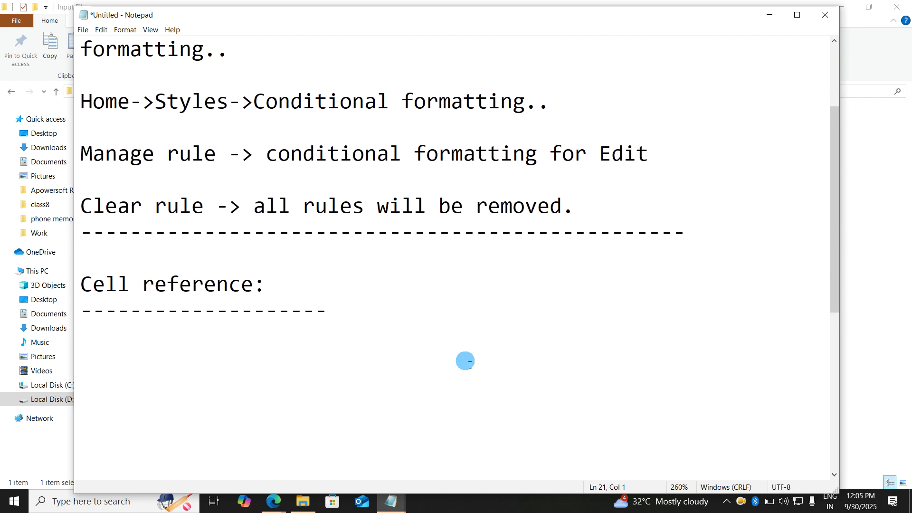
{"action": "key", "text": "Down"}
{"action": "key", "text": "Down"}
{"action": "key", "text": "Down"}
{"action": "key", "text": "Down"}
{"action": "key", "text": "Down"}
{"action": "key", "text": "Up"}
{"action": "key", "text": "Up"}
{"action": "key", "text": "Up"}
{"action": "key", "text": "Up"}
{"action": "key", "text": "Up"}
{"action": "key", "text": "Up"}
{"action": "key", "text": "Up"}
{"action": "key", "text": "Up"}
{"action": "key", "text": "Up"}
{"action": "key", "text": "Up"}
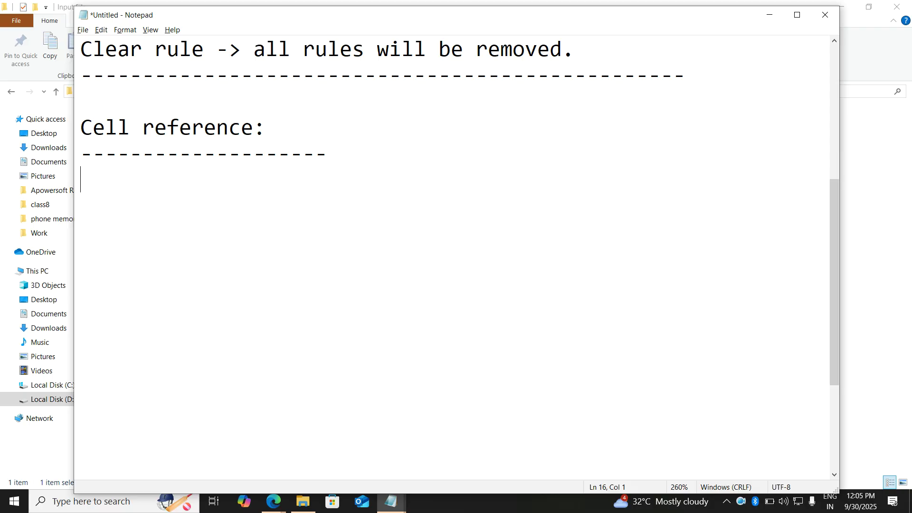
Write the note "* Name of cell/ Location of cell / Address of cell" under the heading
{"action": "type", "text": "* Name of ce"}
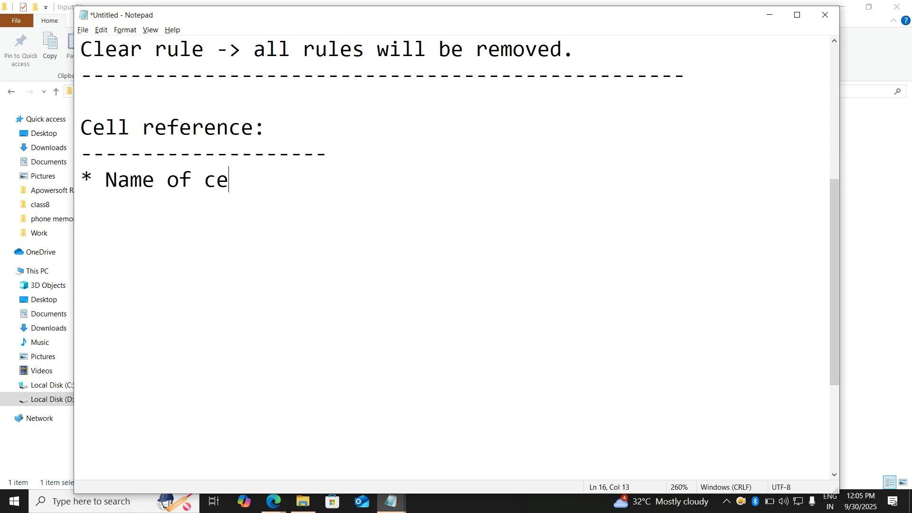
{"action": "type", "text": "ll/ Location of"}
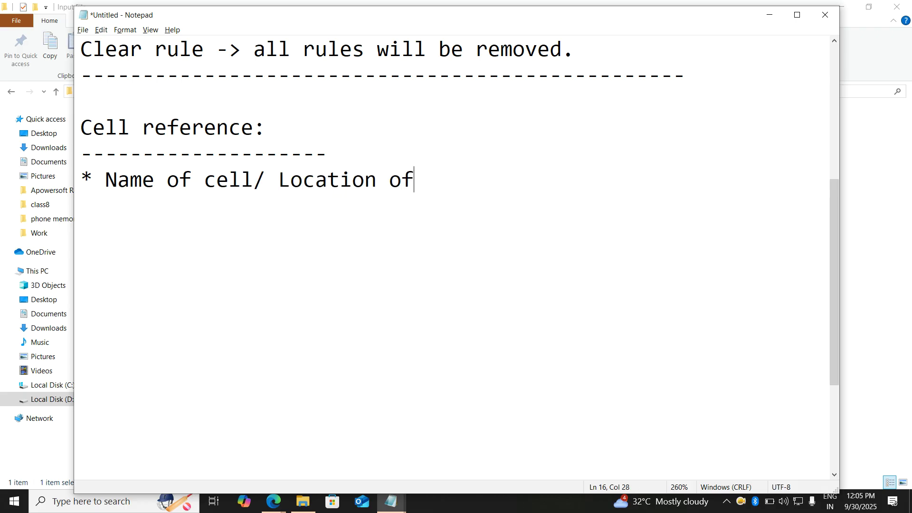
{"action": "type", "text": " cell / Addre"}
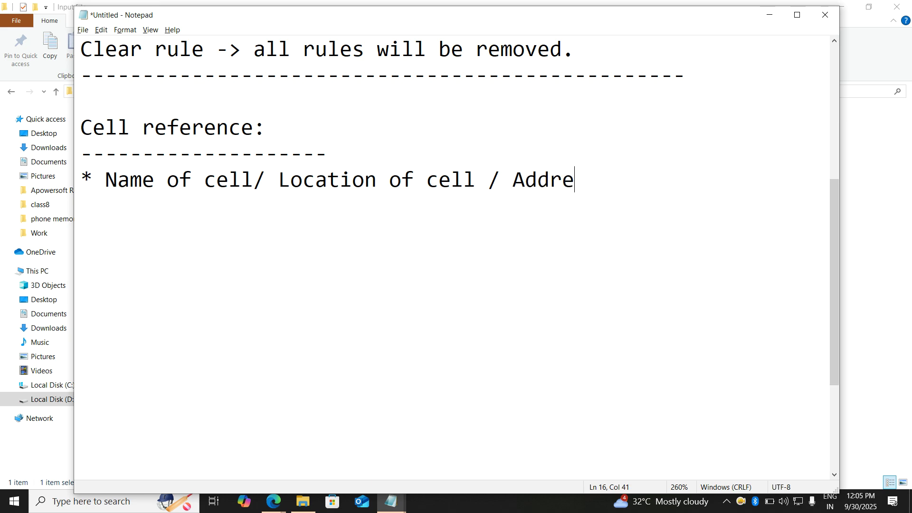
{"action": "type", "text": "ss of cell"}
{"action": "key", "text": "Return"}
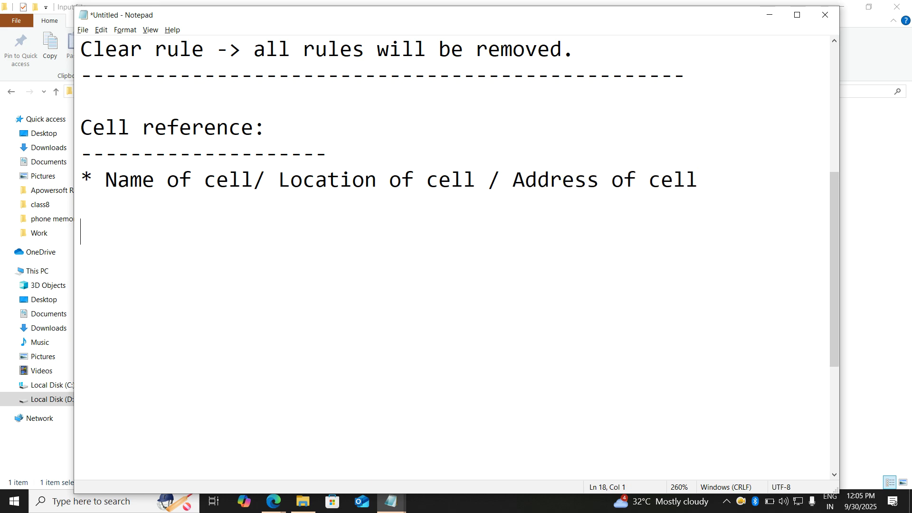
Add a second note reading "* to connect one cell with other cell..." and leave a blank line after it
{"action": "type", "text": "* to cn"}
{"action": "key", "text": "BackSpace"}
{"action": "type", "text": "o"}
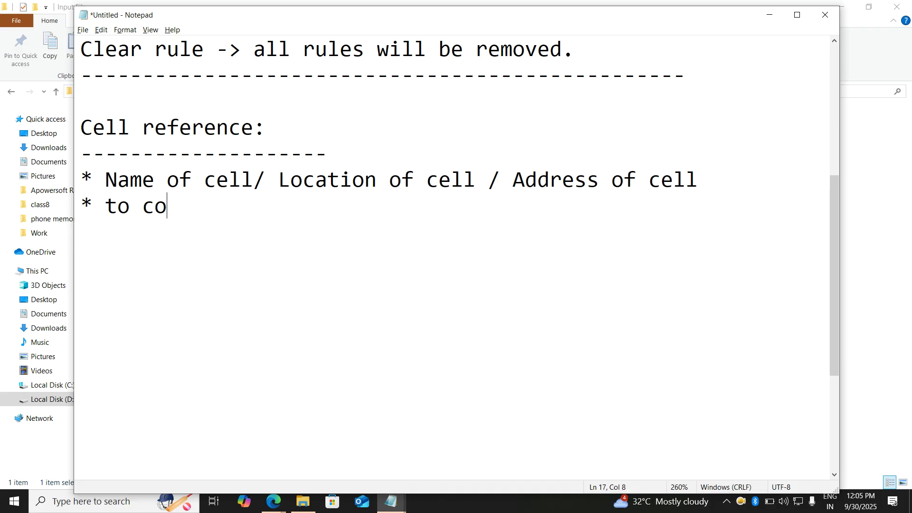
{"action": "type", "text": "nnect one "}
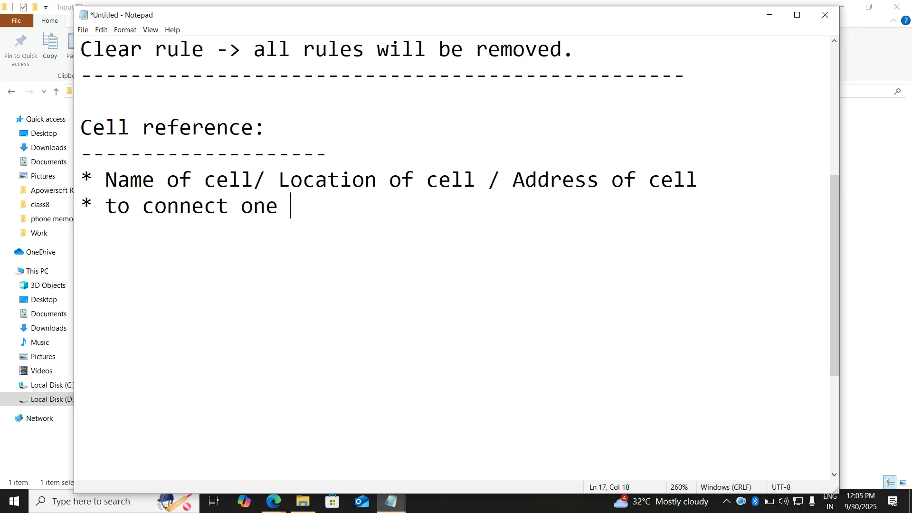
{"action": "type", "text": "cell iw"}
{"action": "key", "text": "BackSpace"}
{"action": "key", "text": "BackSpace"}
{"action": "type", "text": "wi"}
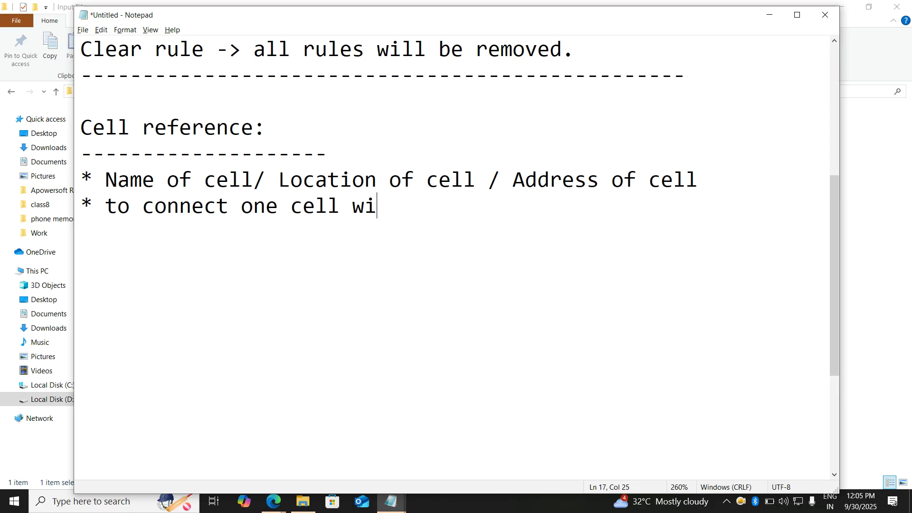
{"action": "type", "text": "th other cell"}
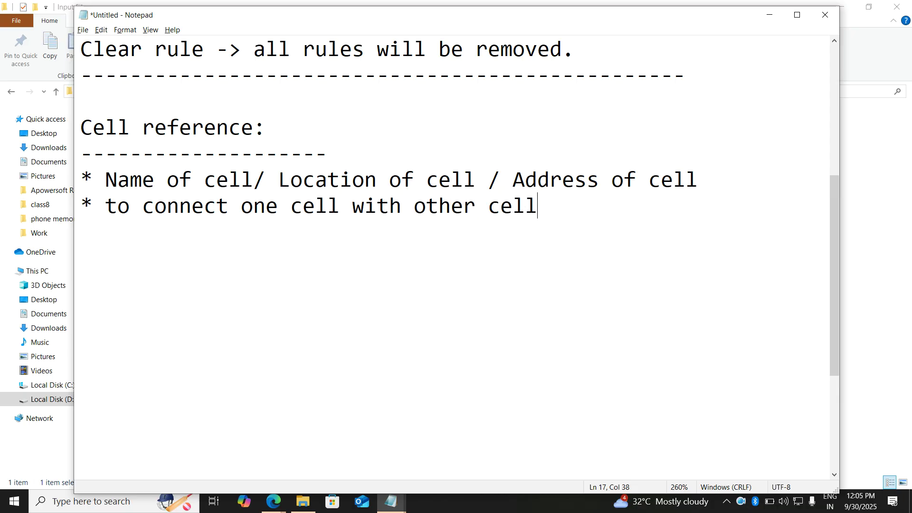
{"action": "type", "text": "..."}
{"action": "key", "text": "Return"}
{"action": "key", "text": "Return"}
Reduce the text zoom to 240% and begin a new line with "There are many ways to implement"
{"action": "scroll", "coordinate": [466, 361], "scroll_direction": "down", "scroll_amount": 2}
{"action": "scroll", "coordinate": [466, 360], "scroll_direction": "up", "scroll_amount": 1}
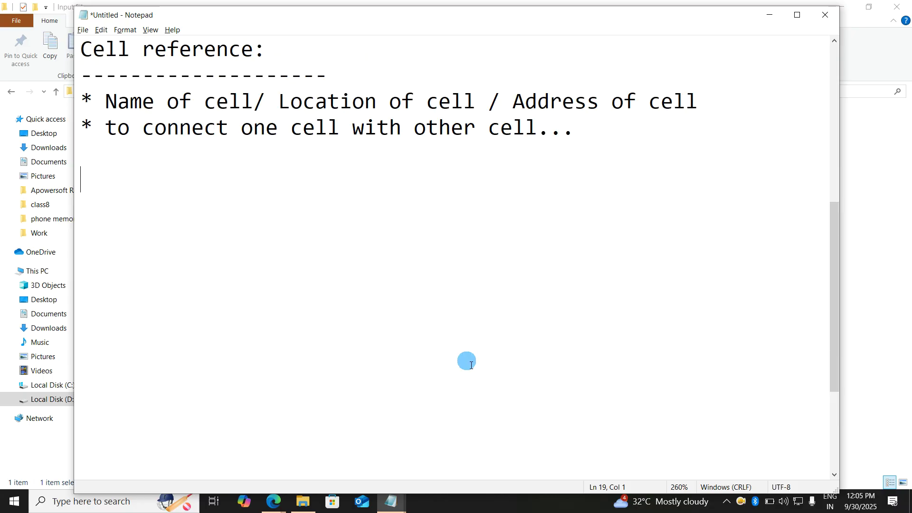
{"action": "scroll", "coordinate": [467, 361], "scroll_direction": "down", "scroll_amount": 2}
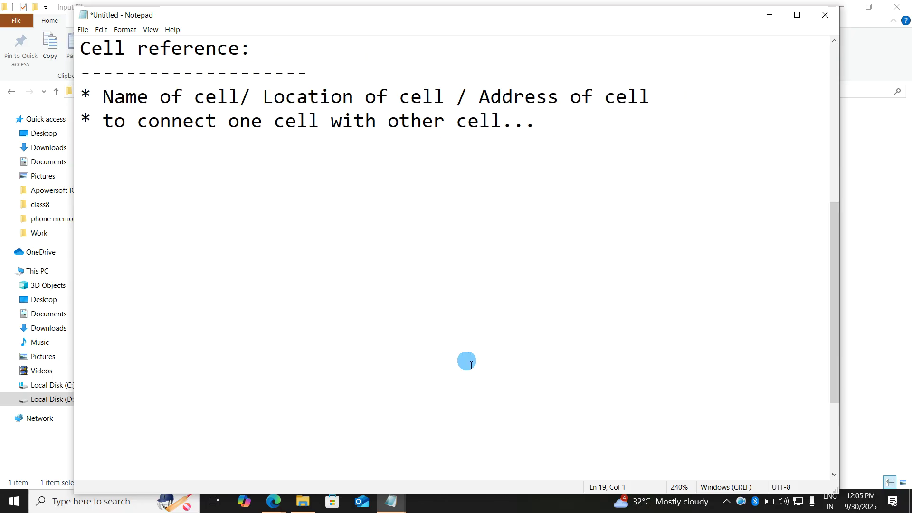
{"action": "type", "text": "There ar"}
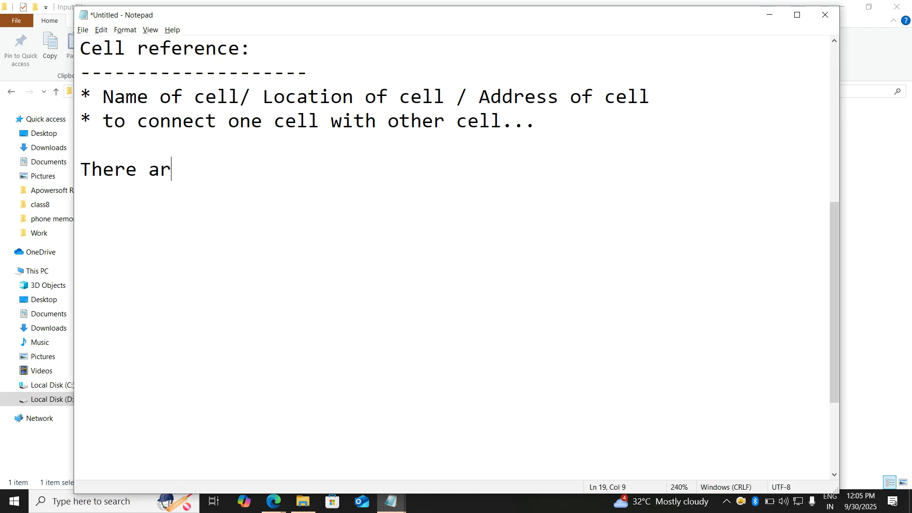
{"action": "type", "text": "e many ways "}
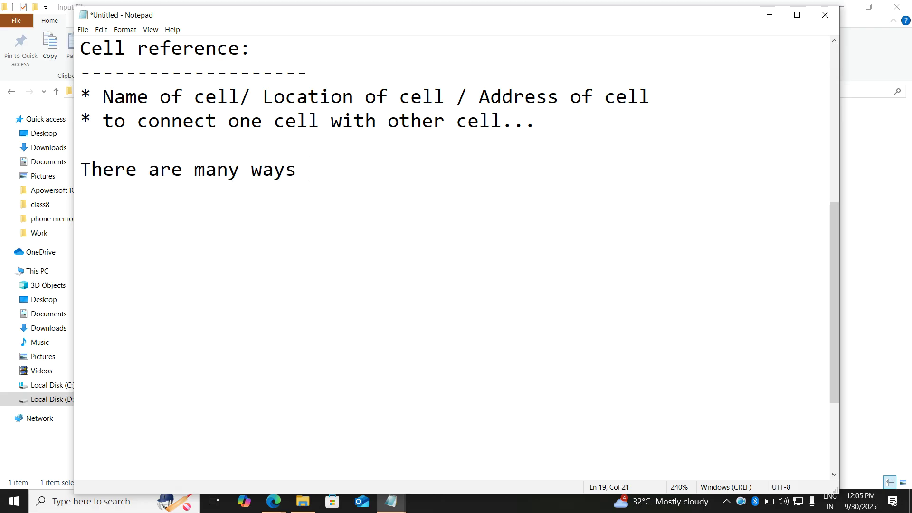
{"action": "type", "text": "to us"}
{"action": "key", "text": "BackSpace"}
{"action": "key", "text": "BackSpace"}
{"action": "type", "text": "ip"}
{"action": "key", "text": "BackSpace"}
{"action": "type", "text": "mplement"}
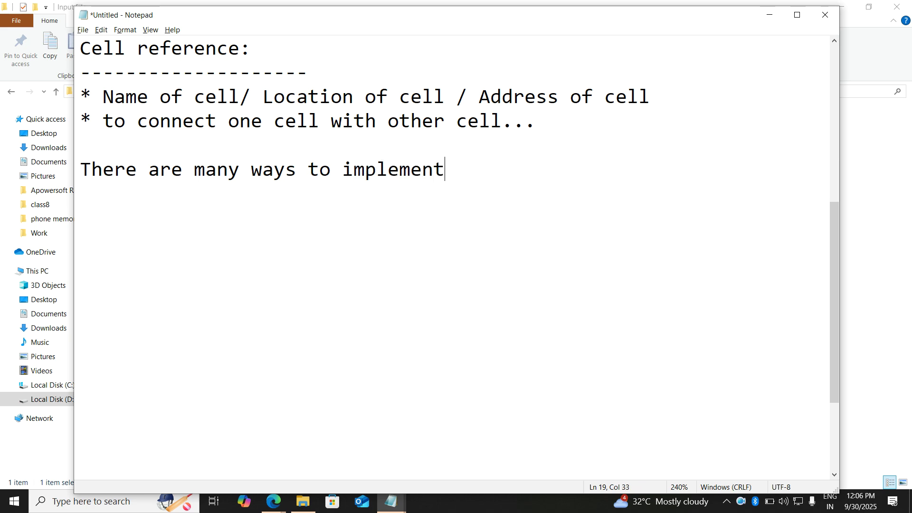
Finish the sentence with "cell reference.." and add the list item "1. relative reference.." after a blank line
{"action": "type", "text": " cell reference.."}
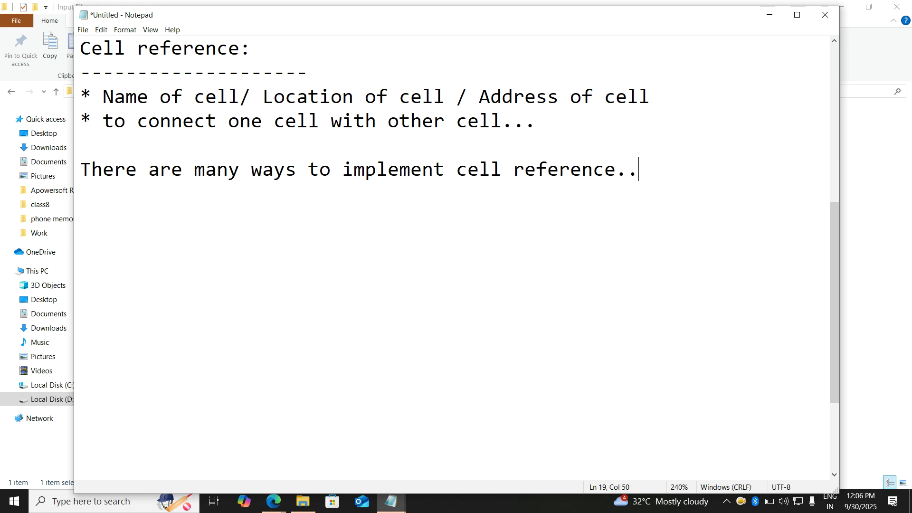
{"action": "key", "text": "Return"}
{"action": "key", "text": "Return"}
{"action": "type", "text": "1. relative refere"}
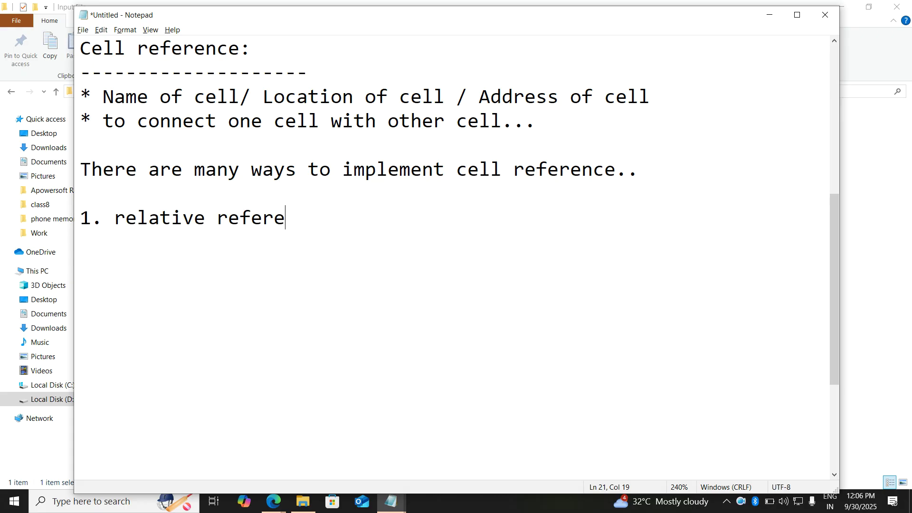
{"action": "type", "text": "nce.."}
{"action": "key", "text": "Return"}
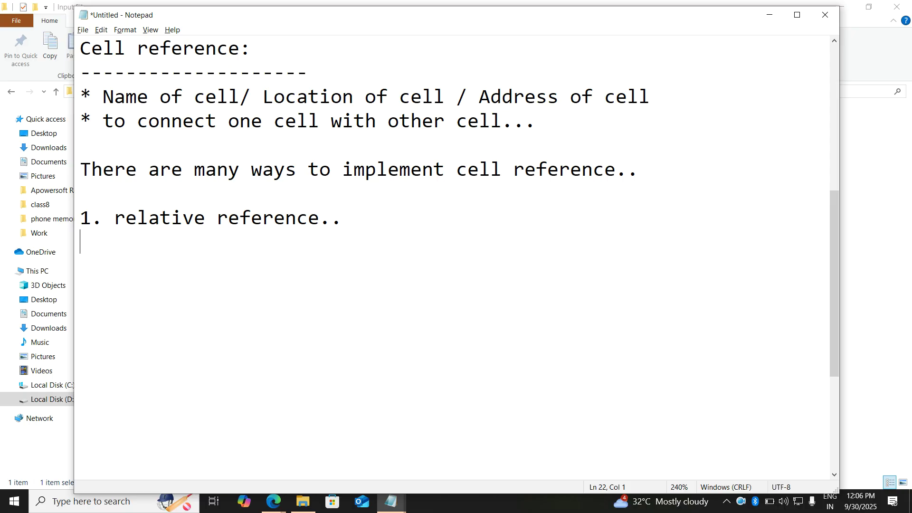
Add the example formula =D3 on the line under the relative reference item
{"action": "type", "text": "="}
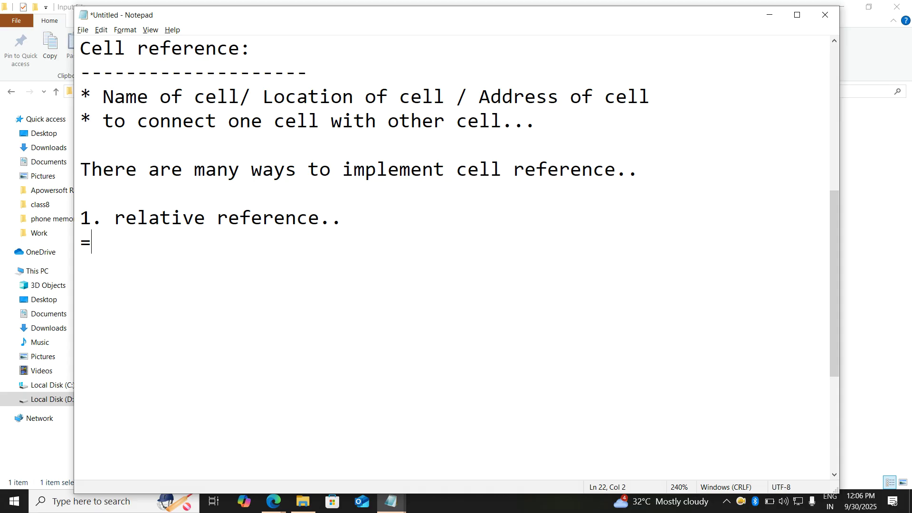
{"action": "type", "text": "D3"}
{"action": "key", "text": "Return"}
Switch to Excel by launching it from a system search and open a new blank workbook
{"action": "key", "text": "super"}
{"action": "type", "text": "excel"}
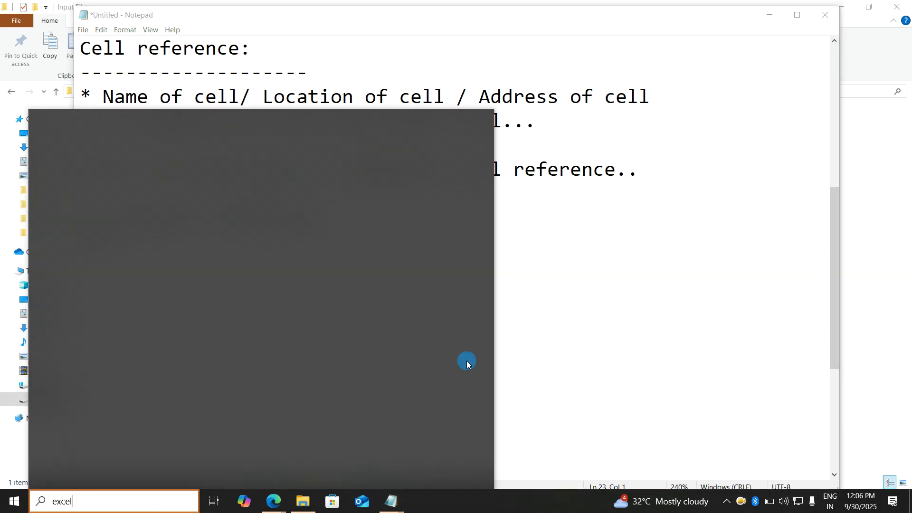
{"action": "left_click", "coordinate": [178, 180]}
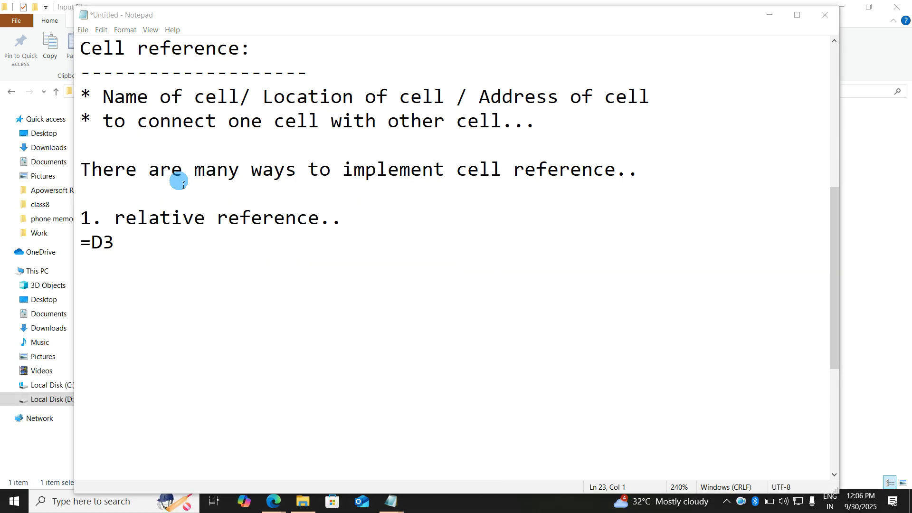
{"action": "left_click", "coordinate": [291, 168]}
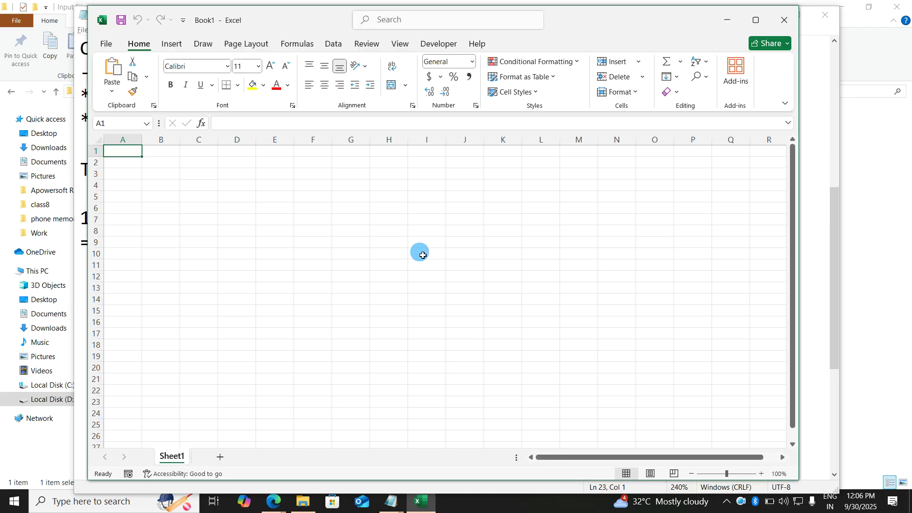
{"action": "left_click", "coordinate": [393, 230]}
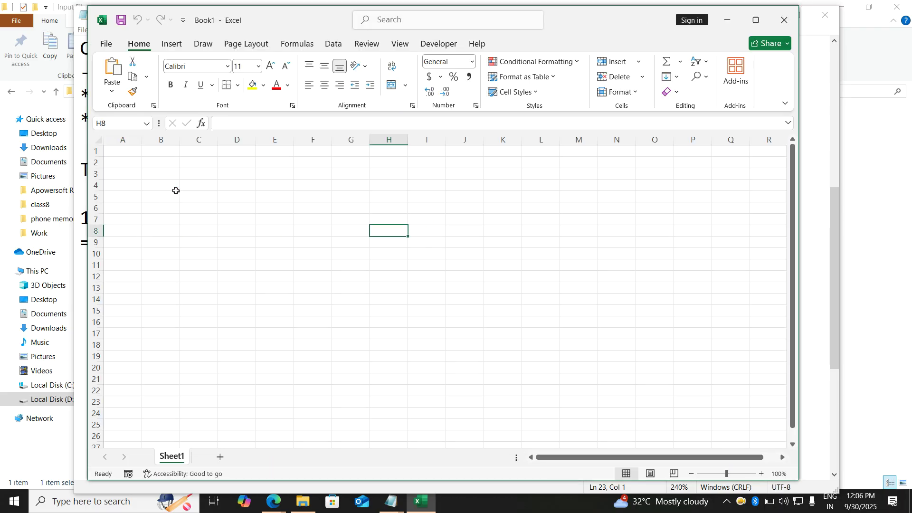
Fill the range B4:G17 with random numbers using =RANDBETWEEN(1,100)
{"action": "left_click_drag", "start_coordinate": [177, 187], "coordinate": [354, 335]}
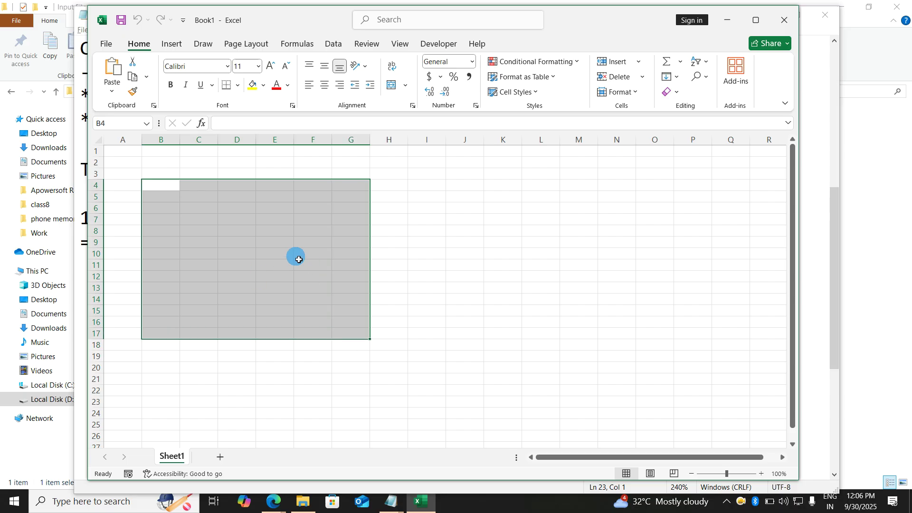
{"action": "type", "text": "=randbet"}
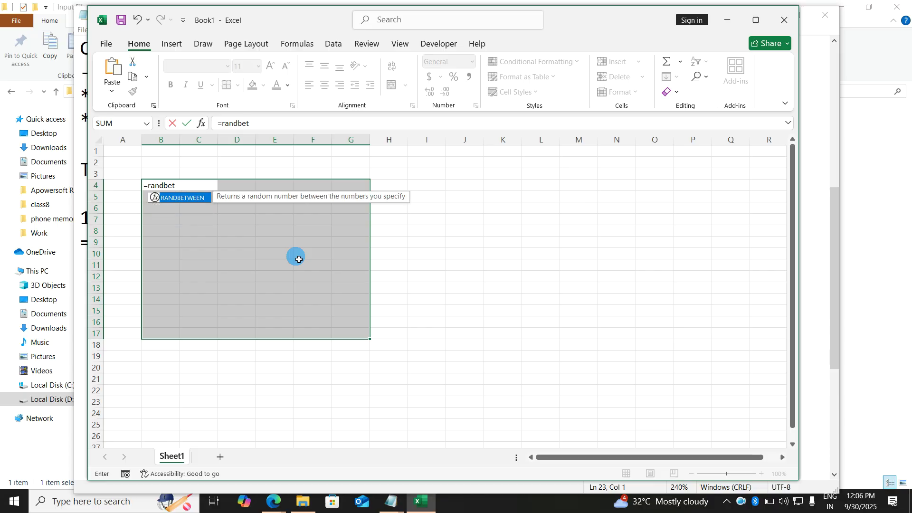
{"action": "type", "text": "ween(1,100)"}
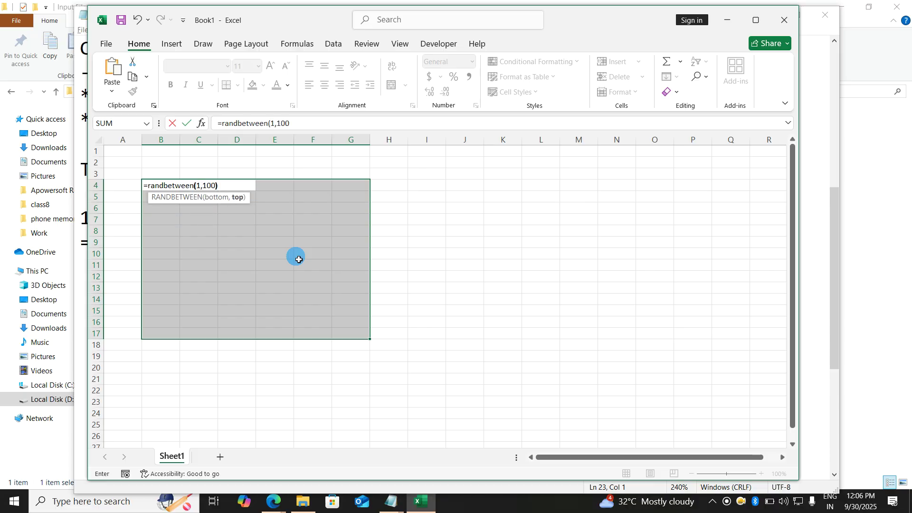
{"action": "key", "text": "ctrl+Return"}
Replace the random-number formulas in B4:G17 with their static values
{"action": "key", "text": "ctrl+c"}
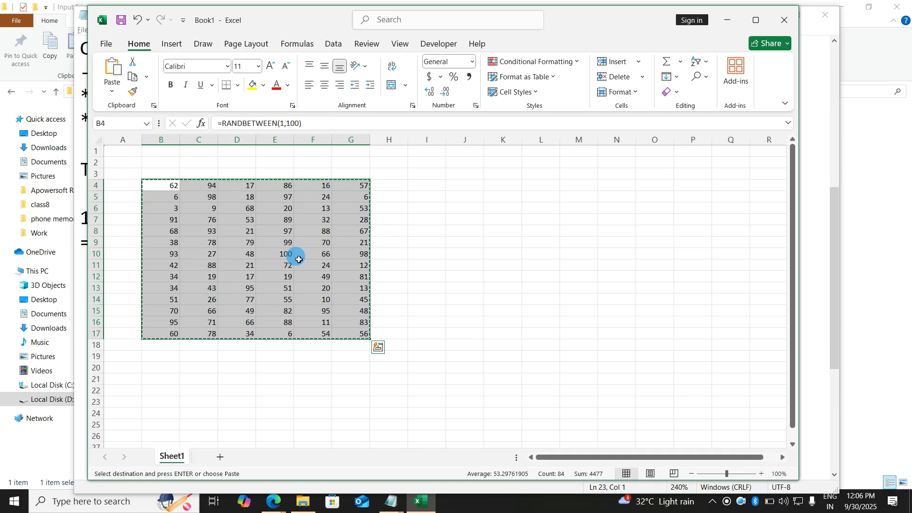
{"action": "key", "text": "ctrl+shift+v"}
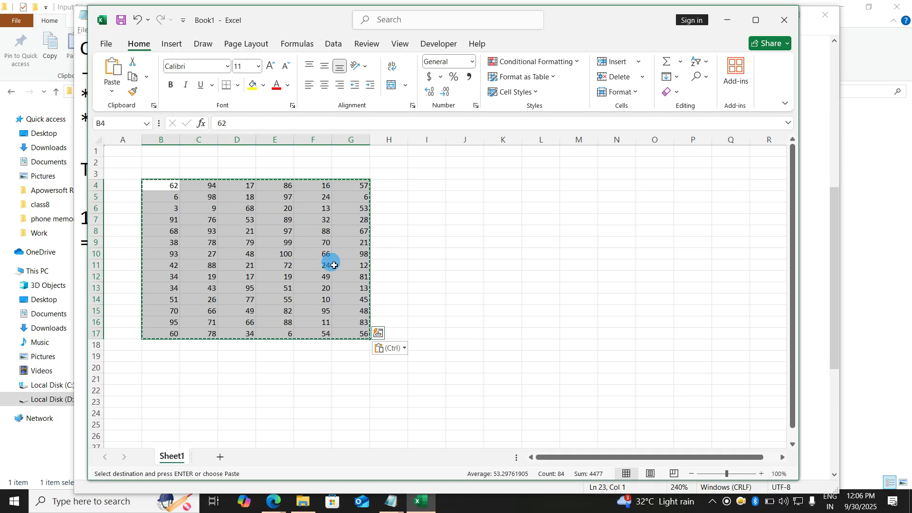
{"action": "key", "text": "Escape"}
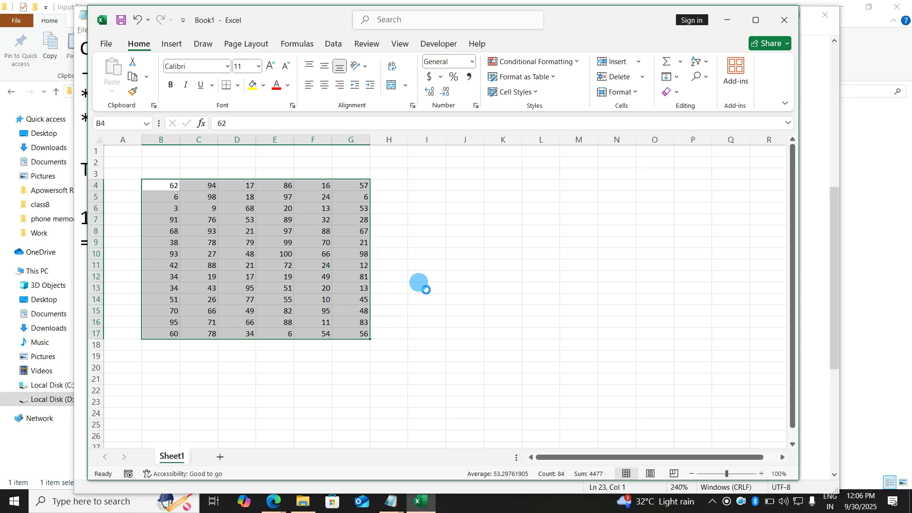
Enter the formula =B4 in cell I4 to link it to the first cell of the number block
{"action": "scroll", "coordinate": [421, 284], "scroll_direction": "up", "scroll_amount": 2}
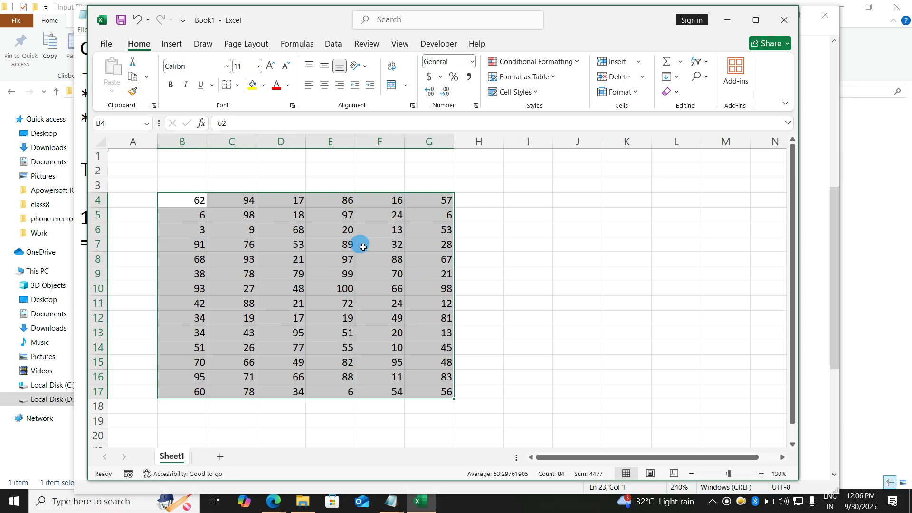
{"action": "left_click", "coordinate": [475, 259]}
{"action": "left_click", "coordinate": [512, 201]}
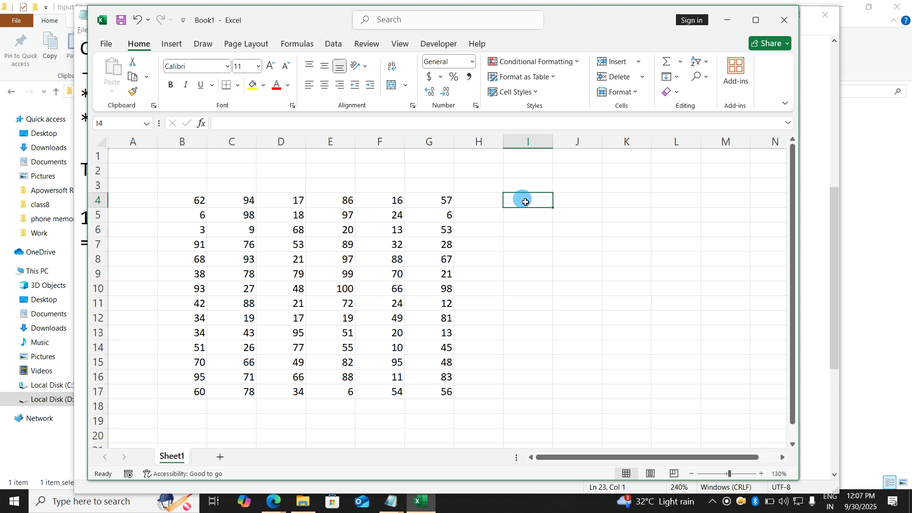
{"action": "type", "text": "="}
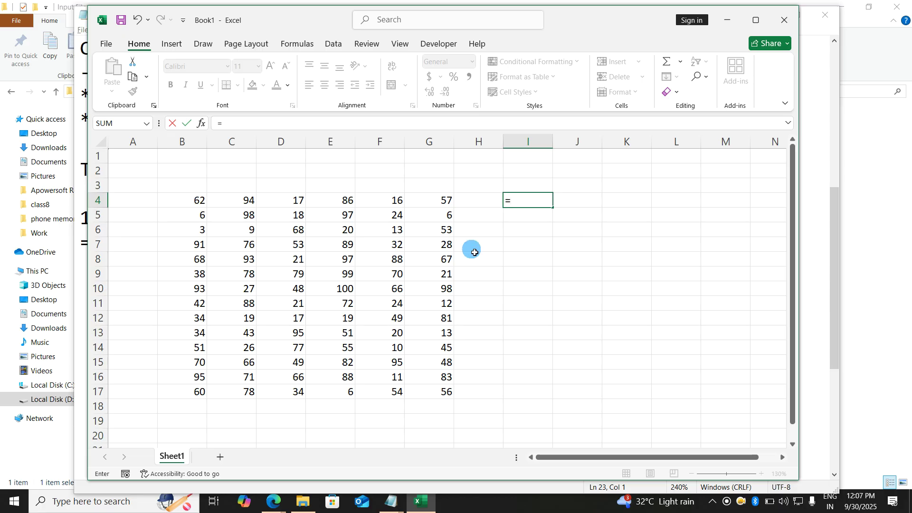
{"action": "type", "text": "b4"}
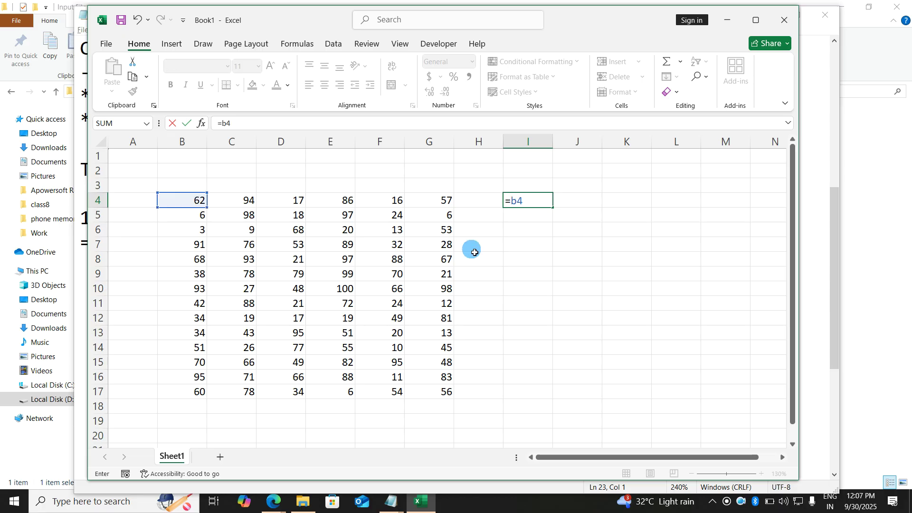
{"action": "left_click", "coordinate": [211, 205]}
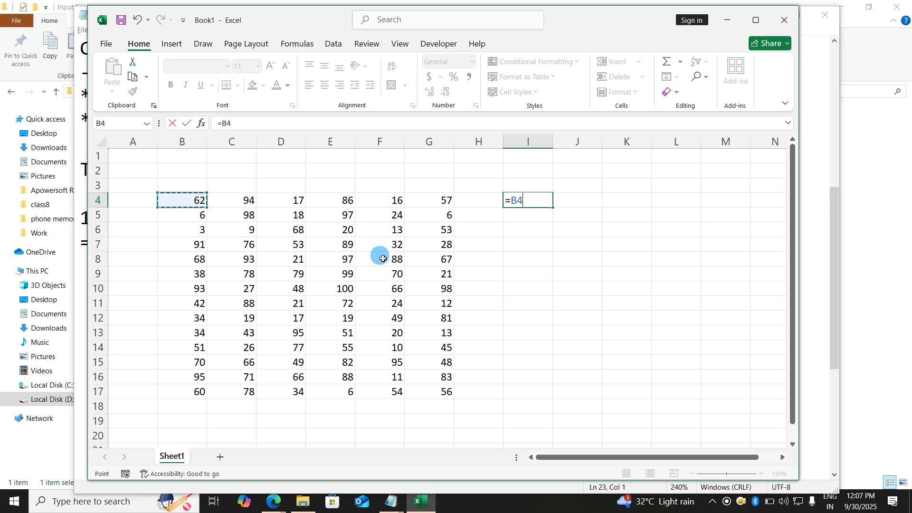
{"action": "key", "text": "Return"}
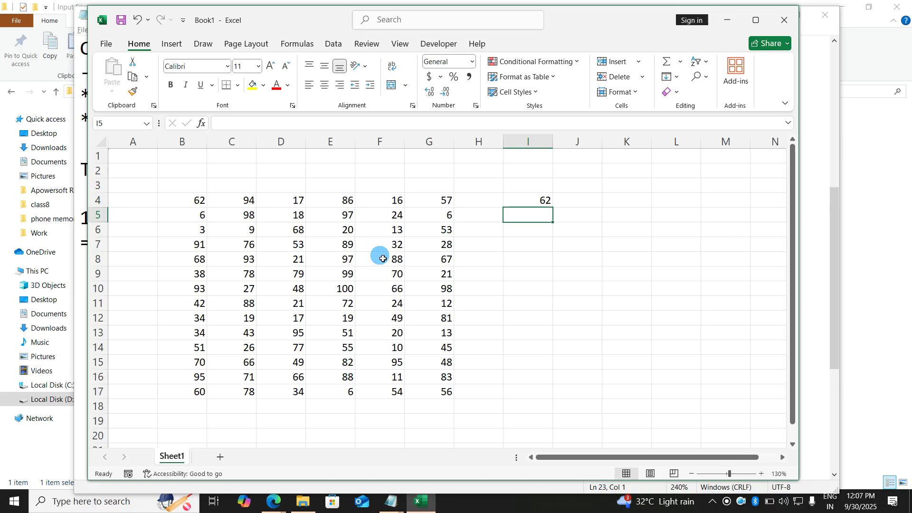
Change the value in cell B4 to 12 to test the link from I4
{"action": "key", "text": "Left"}
{"action": "key", "text": "Left"}
{"action": "key", "text": "Left"}
{"action": "key", "text": "Left"}
{"action": "key", "text": "Left"}
{"action": "key", "text": "Left"}
{"action": "key", "text": "Left"}
{"action": "key", "text": "Up"}
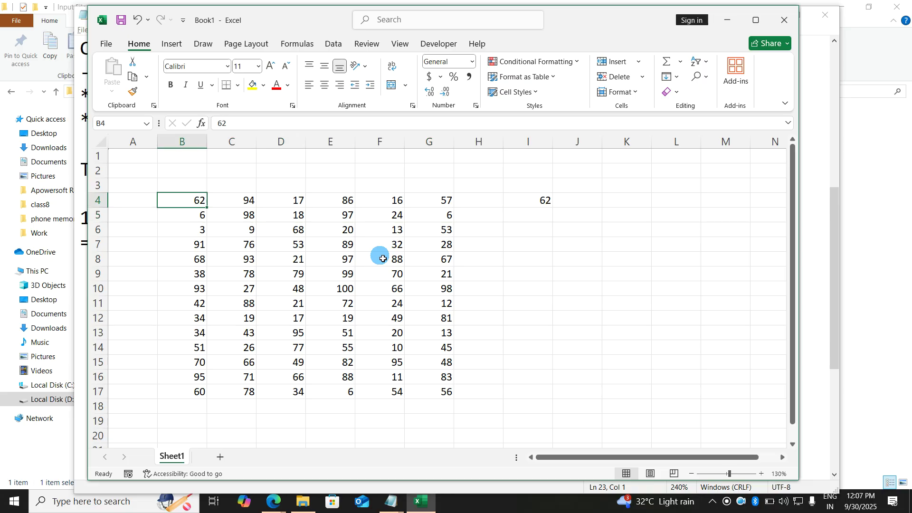
{"action": "type", "text": "12"}
{"action": "key", "text": "Return"}
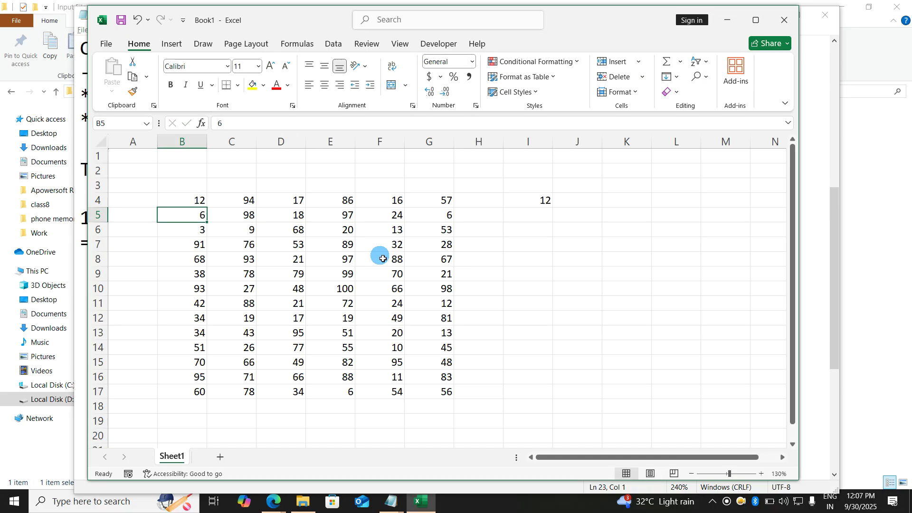
Change the value in cell B4 to 76 as a second test of the link
{"action": "key", "text": "Up"}
{"action": "type", "text": "76"}
{"action": "key", "text": "Return"}
Copy cell B4 and paste it over the formula in I4 as a plain, unlinked value
{"action": "key", "text": "Up"}
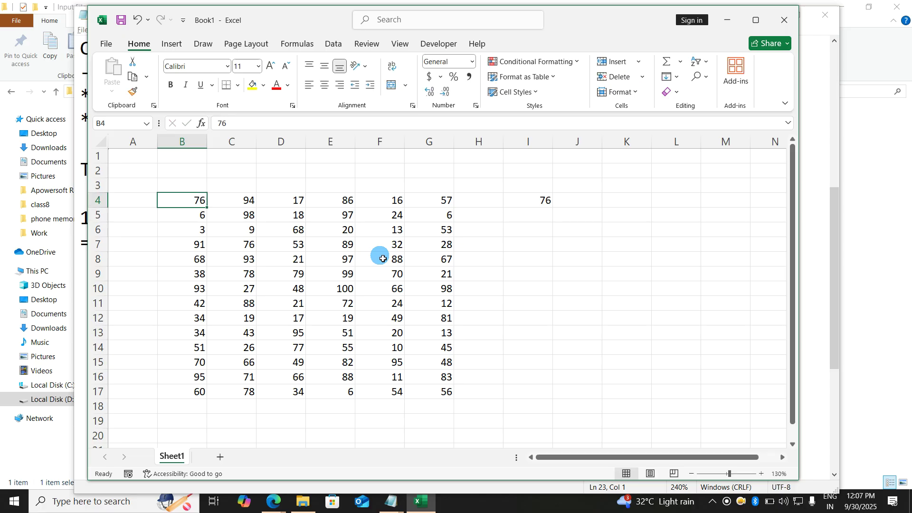
{"action": "key", "text": "ctrl+c"}
{"action": "key", "text": "Right"}
{"action": "key", "text": "Right"}
{"action": "key", "text": "Right"}
{"action": "key", "text": "Right"}
{"action": "key", "text": "Right"}
{"action": "key", "text": "Right"}
{"action": "key", "text": "Right"}
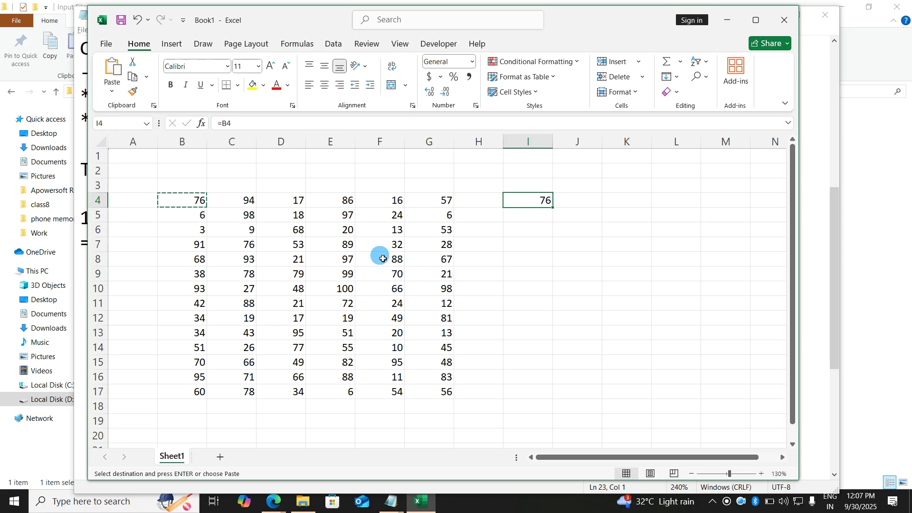
{"action": "key", "text": "ctrl+v"}
{"action": "key", "text": "Escape"}
Set cell B4 to 65 to check whether the pasted value in I4 follows it
{"action": "key", "text": "Up"}
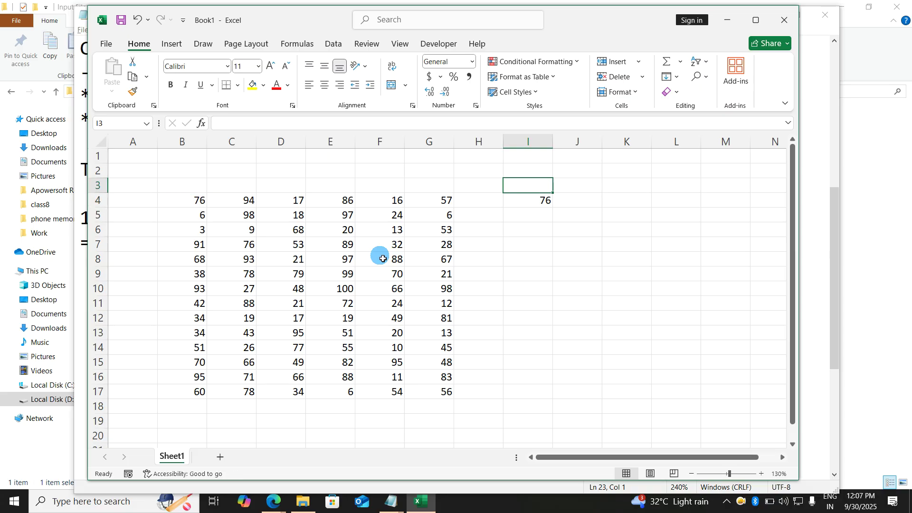
{"action": "key", "text": "Down"}
{"action": "key", "text": "Left"}
{"action": "key", "text": "Left"}
{"action": "key", "text": "Left"}
{"action": "key", "text": "Left"}
{"action": "key", "text": "Left"}
{"action": "key", "text": "Left"}
{"action": "key", "text": "Left"}
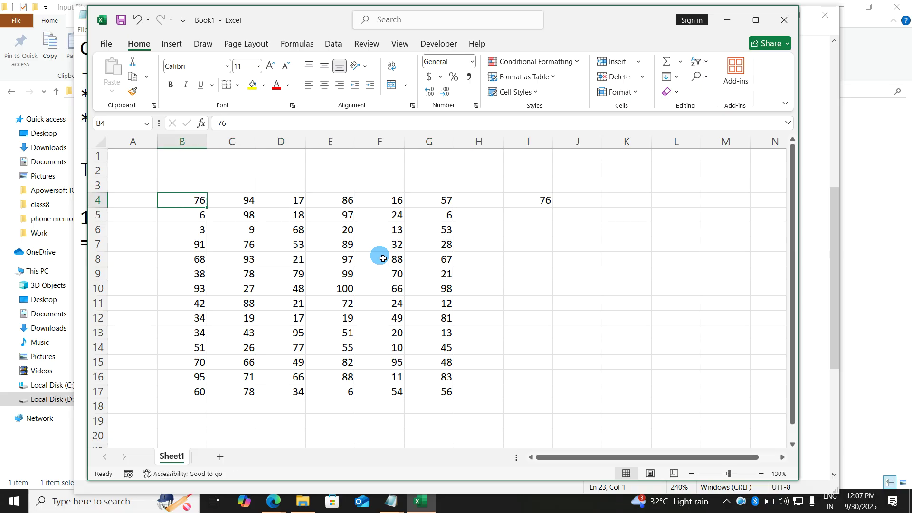
{"action": "type", "text": "65"}
{"action": "key", "text": "Return"}
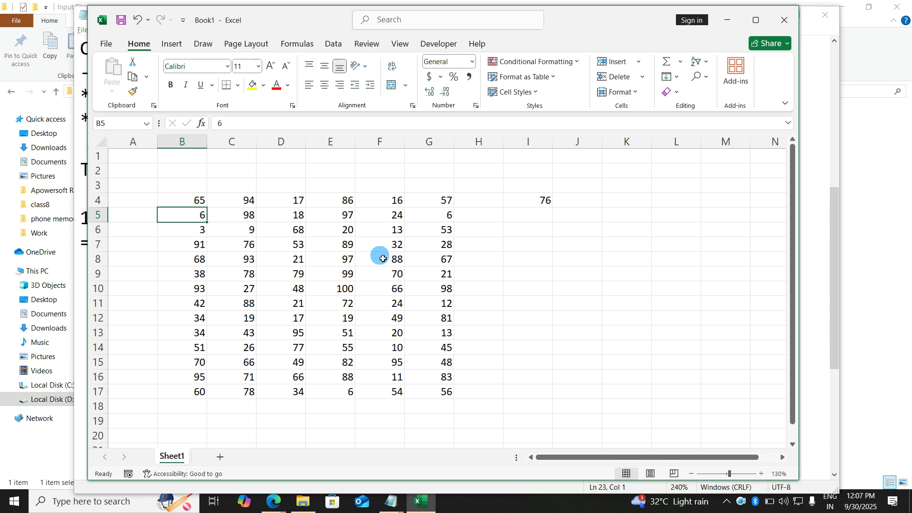
Replace the pasted value in I4 with the relative reference formula =B4
{"action": "key", "text": "Right"}
{"action": "key", "text": "Right"}
{"action": "key", "text": "Right"}
{"action": "key", "text": "Right"}
{"action": "key", "text": "Right"}
{"action": "key", "text": "Right"}
{"action": "key", "text": "Right"}
{"action": "key", "text": "Up"}
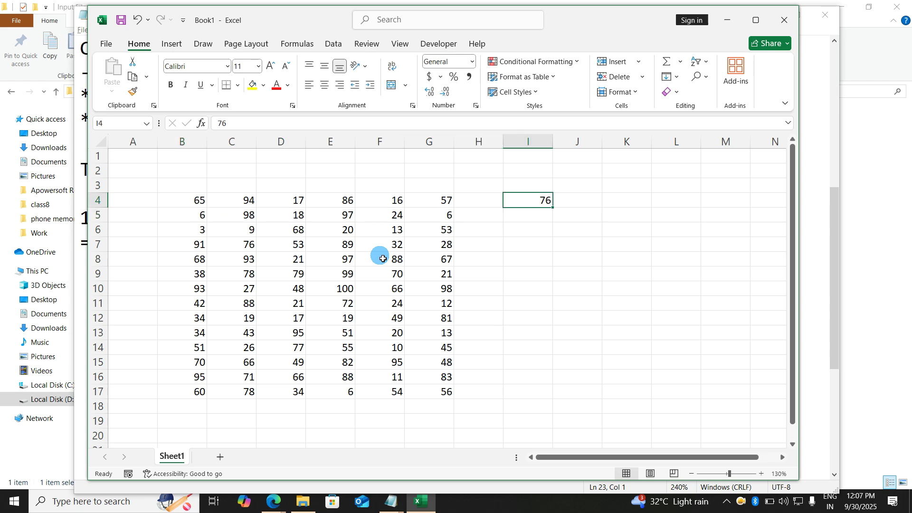
{"action": "type", "text": "="}
{"action": "key", "text": "Left"}
{"action": "key", "text": "Left"}
{"action": "key", "text": "Left"}
{"action": "key", "text": "Left"}
{"action": "key", "text": "Left"}
{"action": "key", "text": "Left"}
{"action": "key", "text": "Left"}
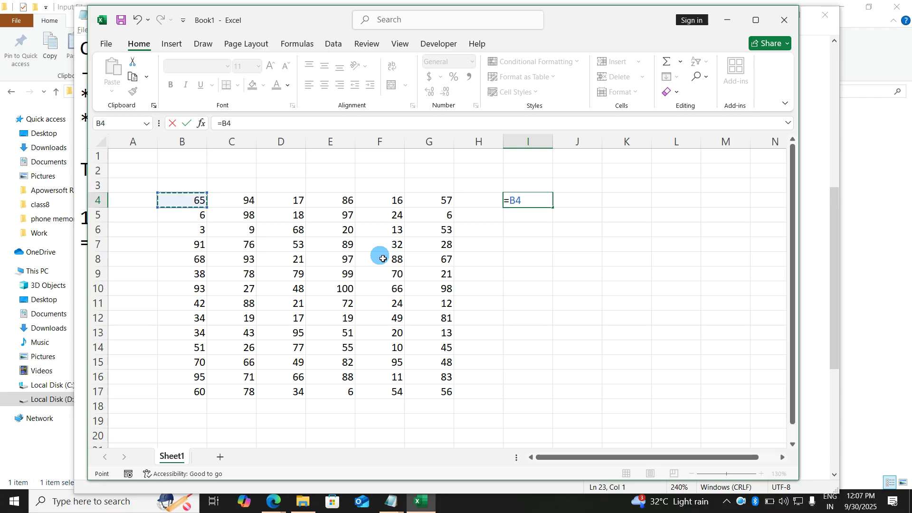
{"action": "key", "text": "Return"}
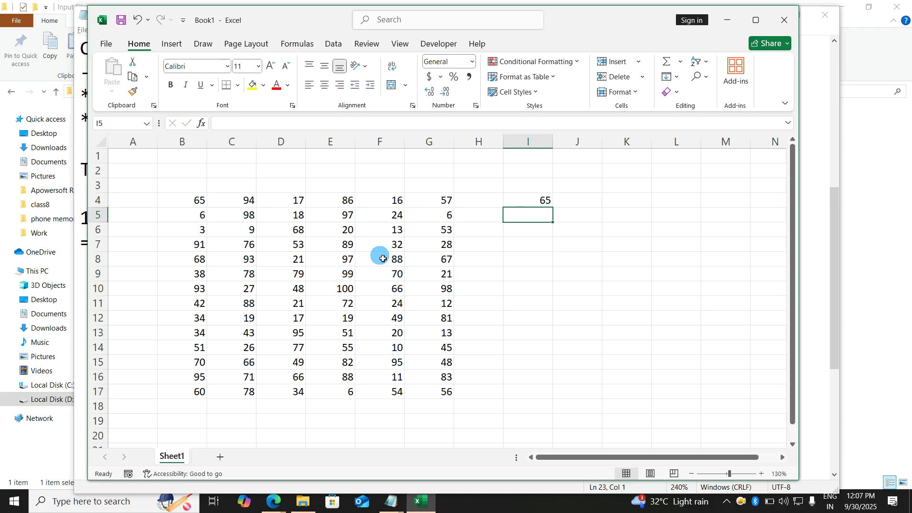
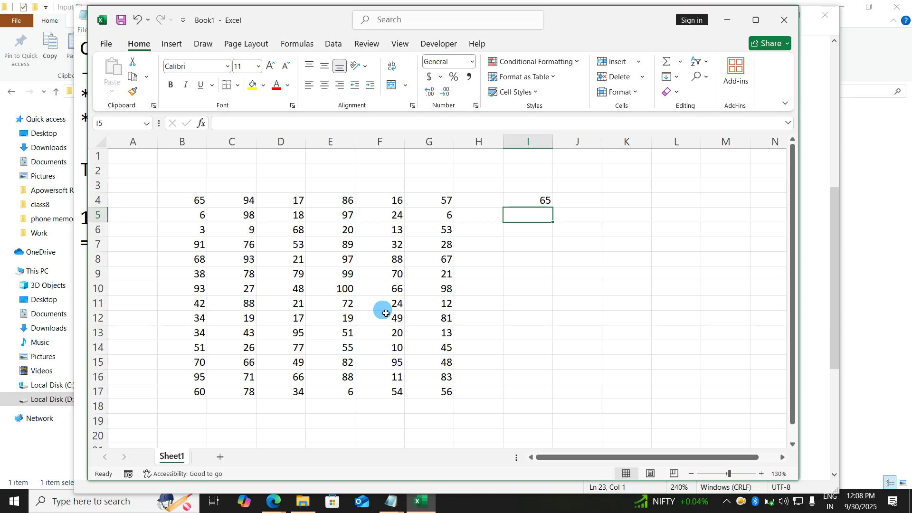
Compare the formula in cell I4 with the source value in cell B4
{"action": "key", "text": "alt+Tab"}
{"action": "key", "text": "alt+Tab"}
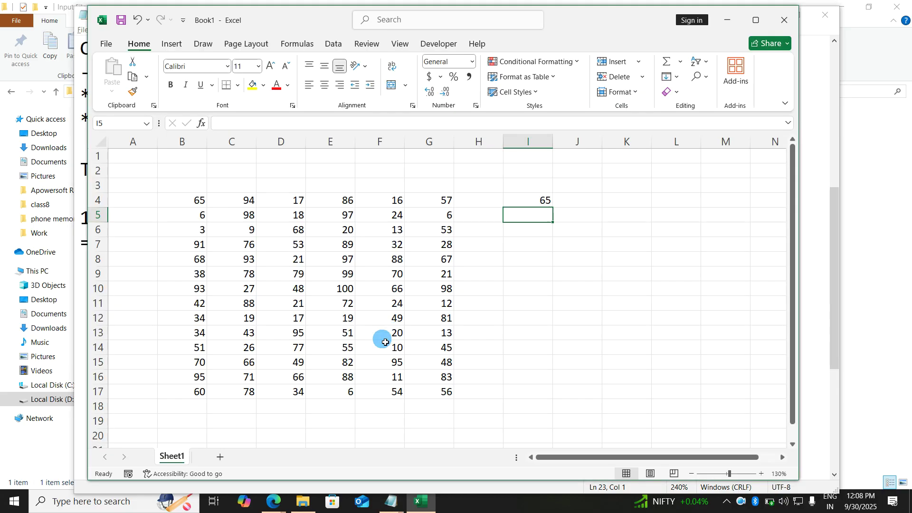
{"action": "left_click", "coordinate": [542, 202]}
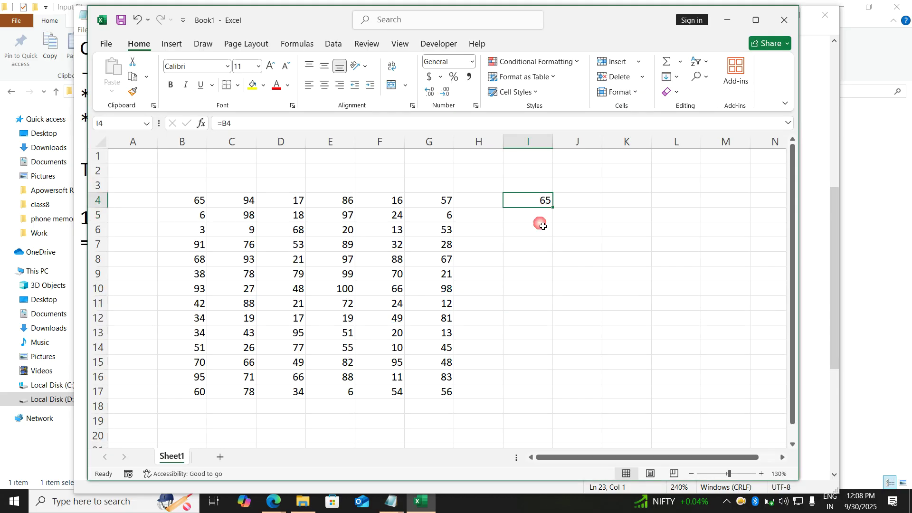
{"action": "left_click", "coordinate": [199, 202]}
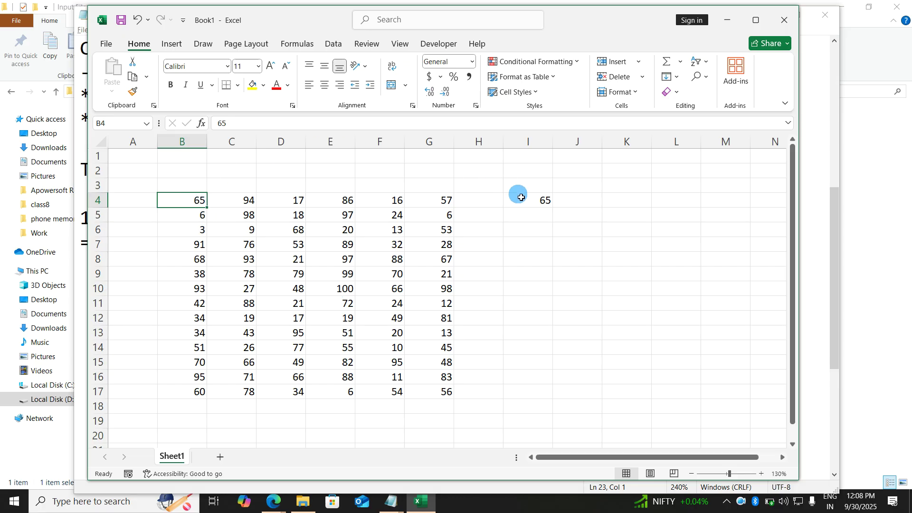
{"action": "left_click", "coordinate": [543, 201]}
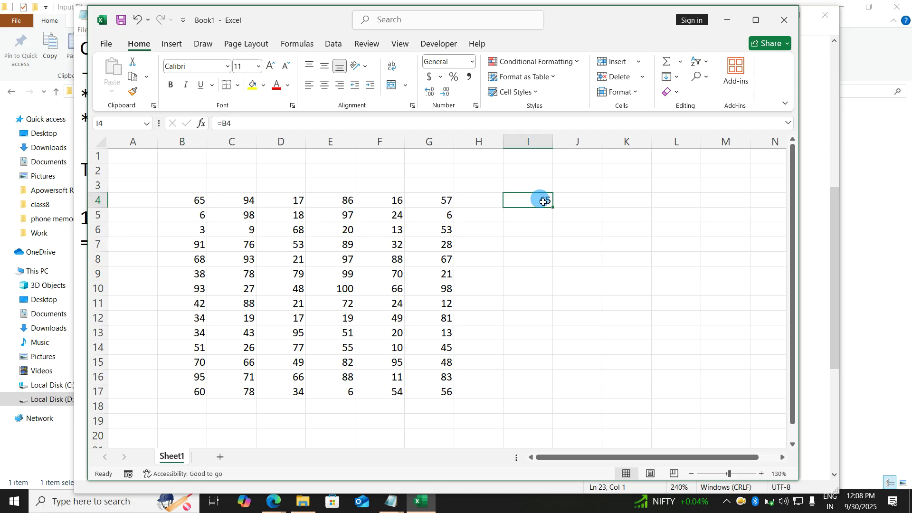
{"action": "key", "text": "ctrl+c"}
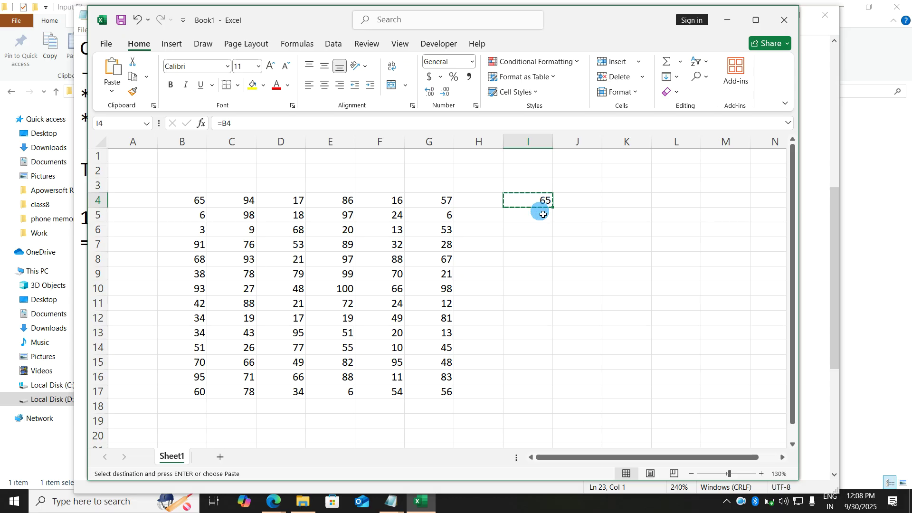
{"action": "double_click", "coordinate": [534, 244]}
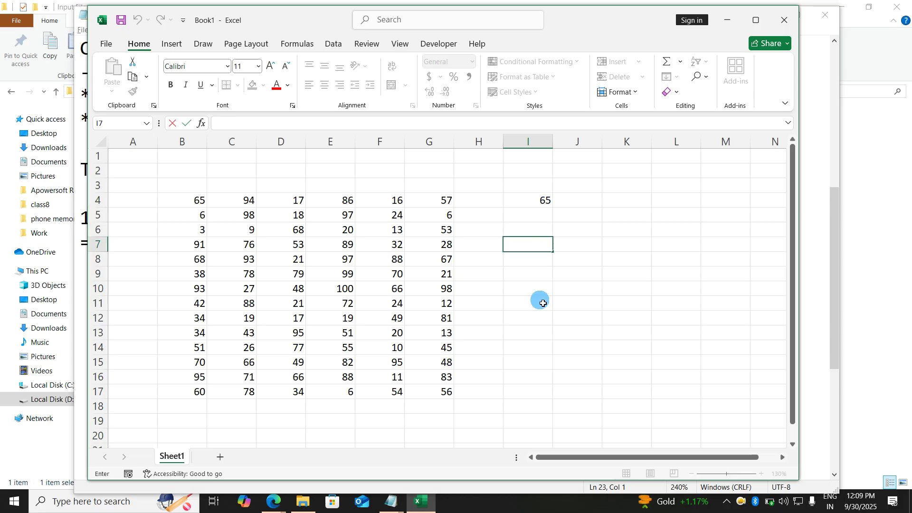
{"action": "key", "text": "Escape"}
Copy the relative reference formula from cell I4 and paste it into I7
{"action": "left_click", "coordinate": [527, 199]}
{"action": "key", "text": "ctrl+c"}
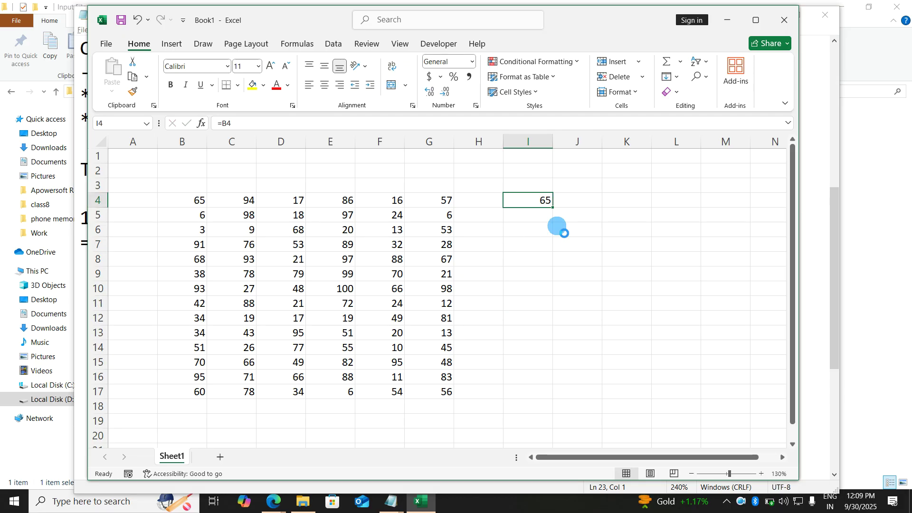
{"action": "left_click", "coordinate": [543, 248]}
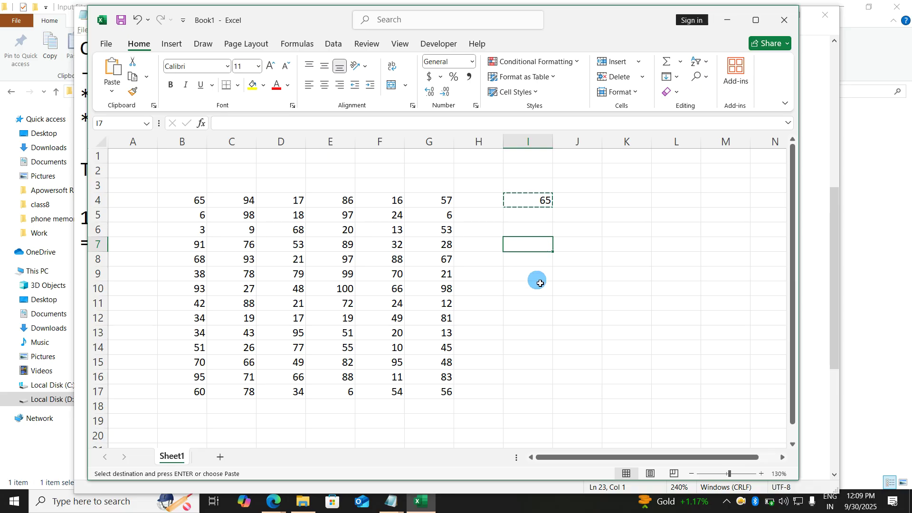
{"action": "key", "text": "ctrl+v"}
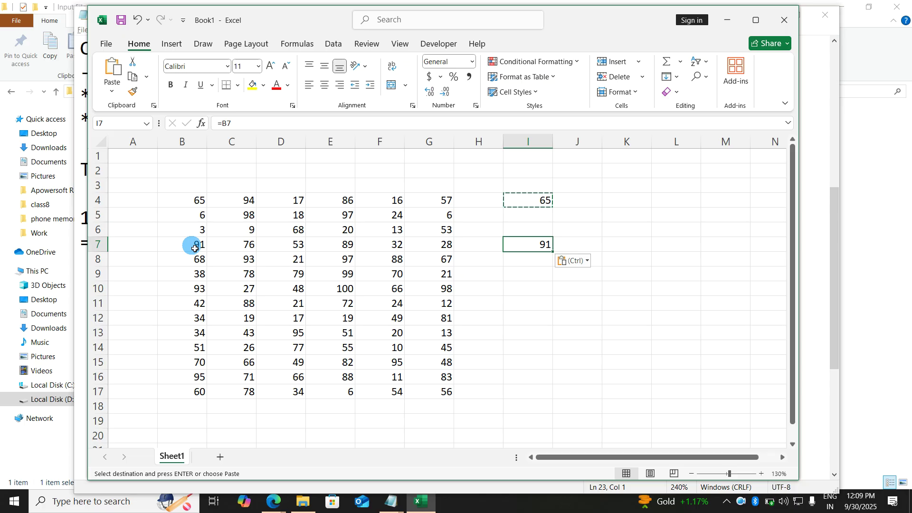
Fill the relative reference formula from cell I4 down through I17
{"action": "left_click", "coordinate": [543, 199]}
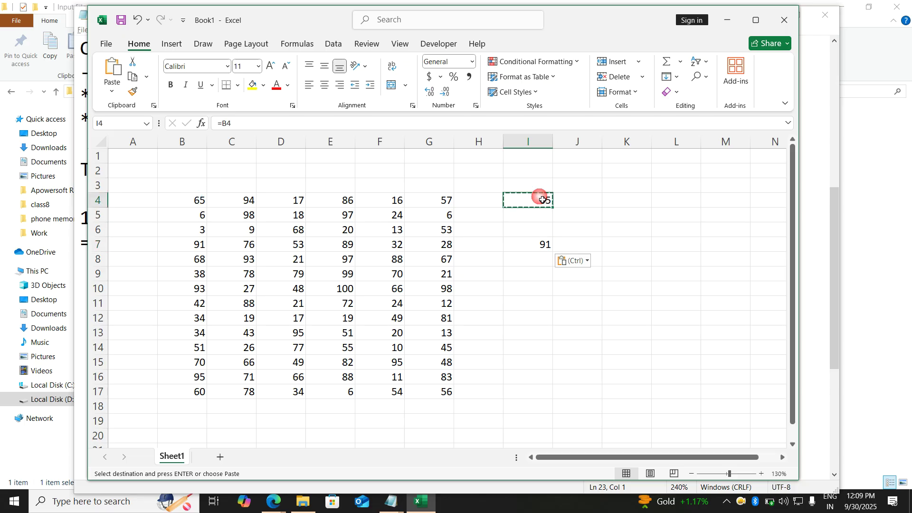
{"action": "left_click_drag", "start_coordinate": [557, 209], "coordinate": [558, 398]}
{"action": "left_click", "coordinate": [641, 339]}
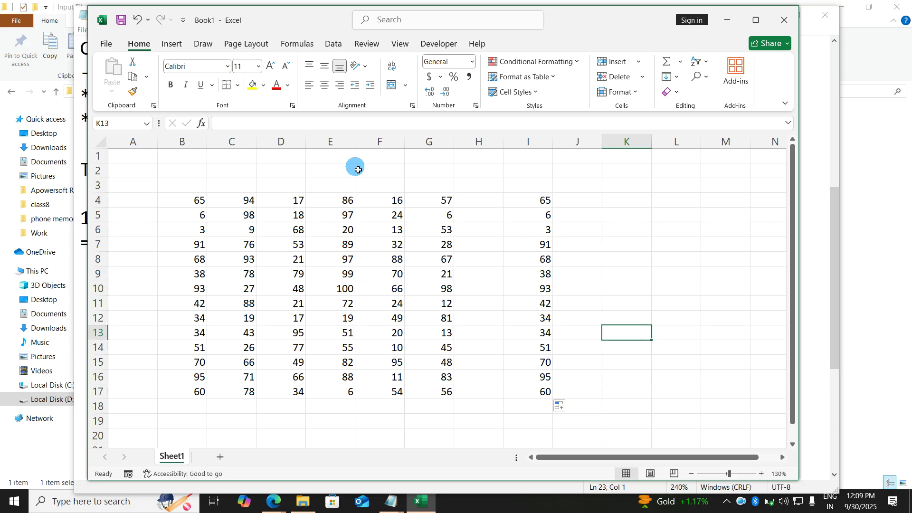
{"action": "left_click", "coordinate": [145, 159]}
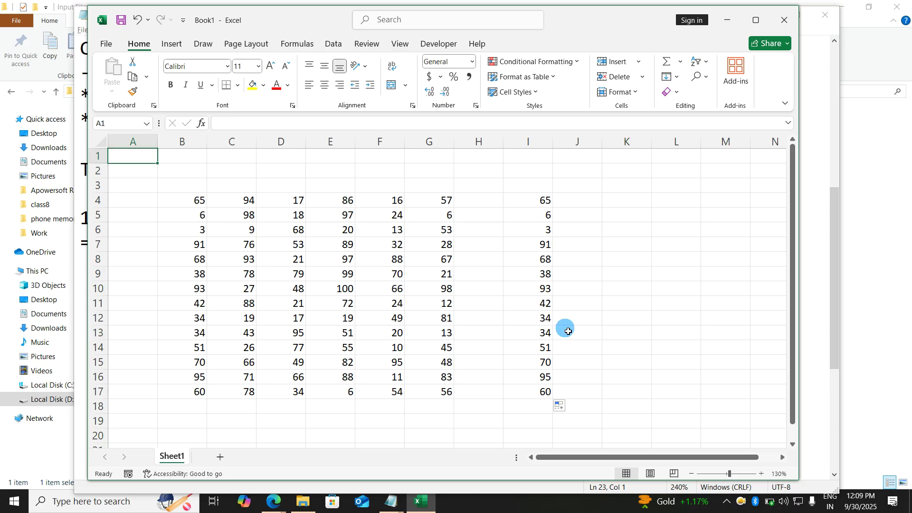
{"action": "left_click", "coordinate": [632, 334]}
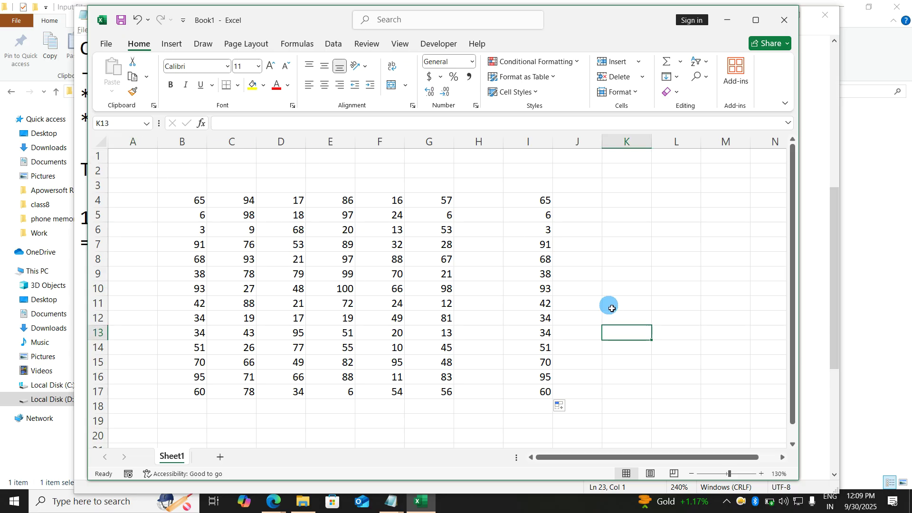
{"action": "left_click", "coordinate": [577, 229]}
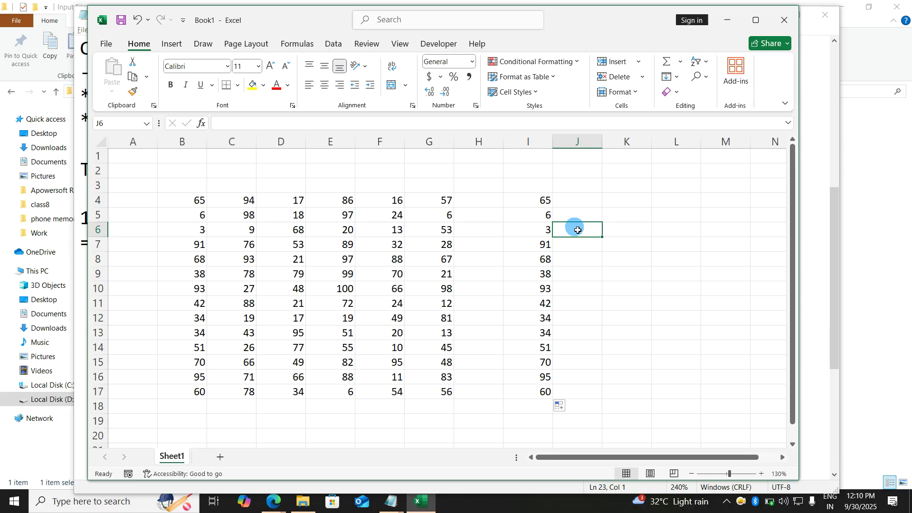
Fill the relative reference formula in I4 across row 4 through cell M4
{"action": "left_click", "coordinate": [524, 203]}
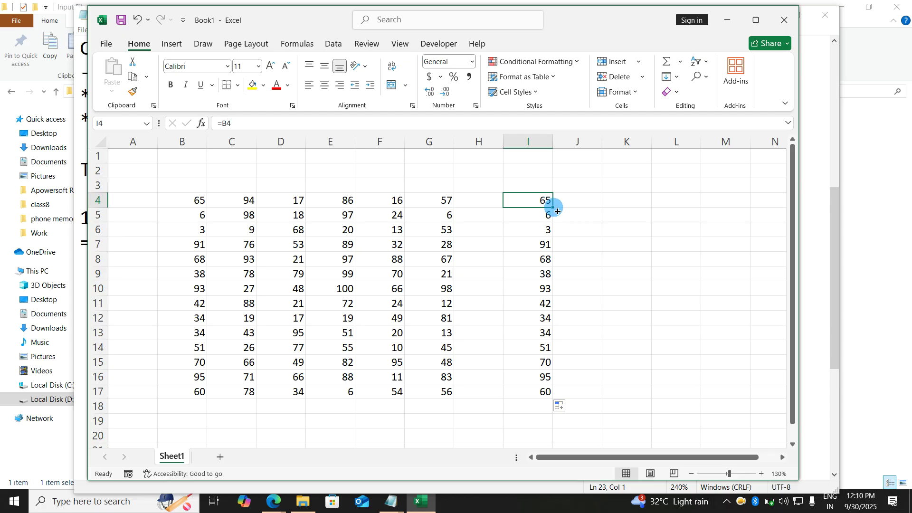
{"action": "left_click_drag", "start_coordinate": [556, 212], "coordinate": [733, 206]}
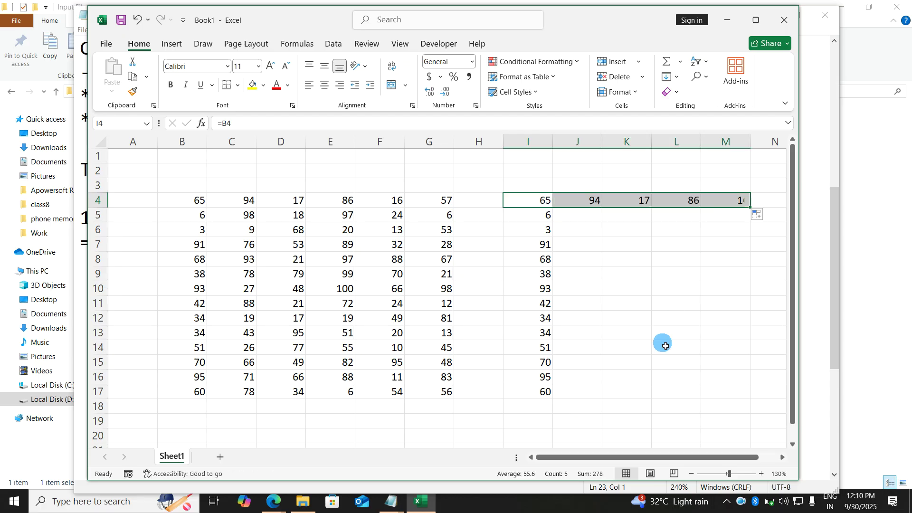
{"action": "left_click", "coordinate": [665, 346]}
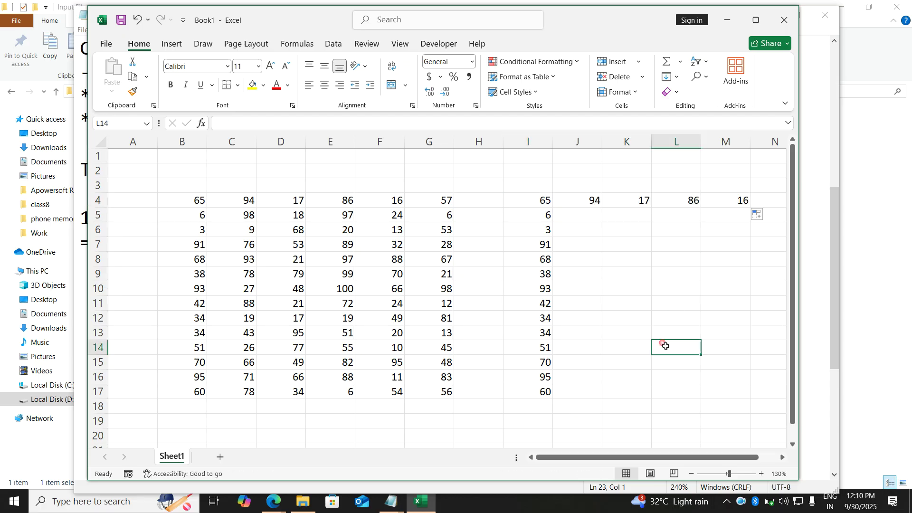
Copy the relative reference formula from cell I4 and paste it into K7
{"action": "left_click", "coordinate": [538, 208]}
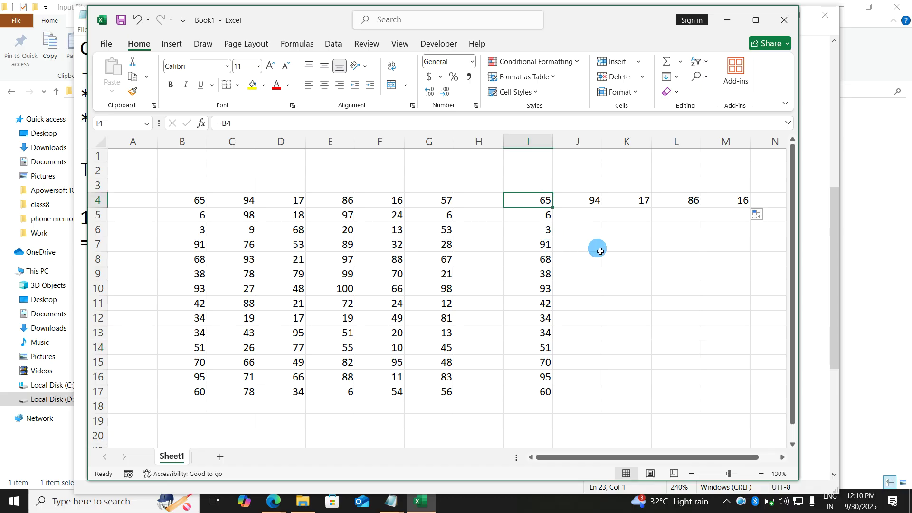
{"action": "key", "text": "ctrl+c"}
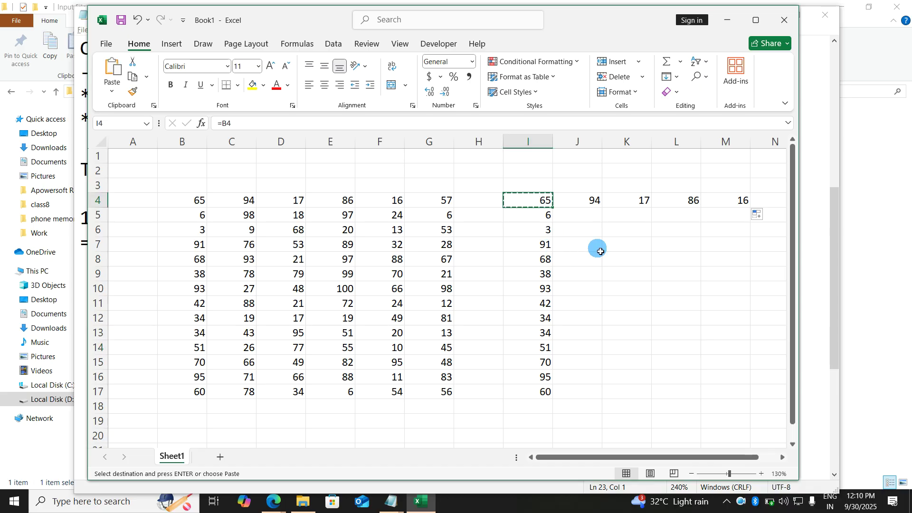
{"action": "left_click", "coordinate": [630, 246]}
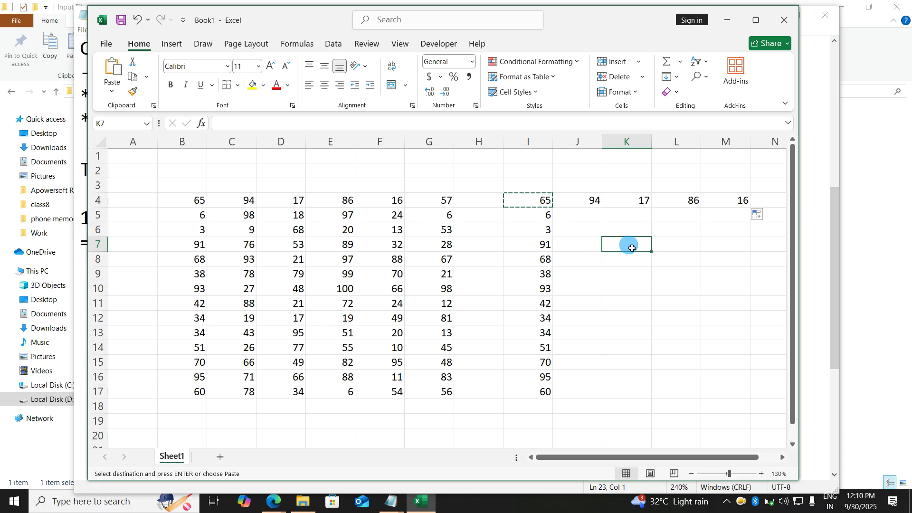
{"action": "key", "text": "ctrl+v"}
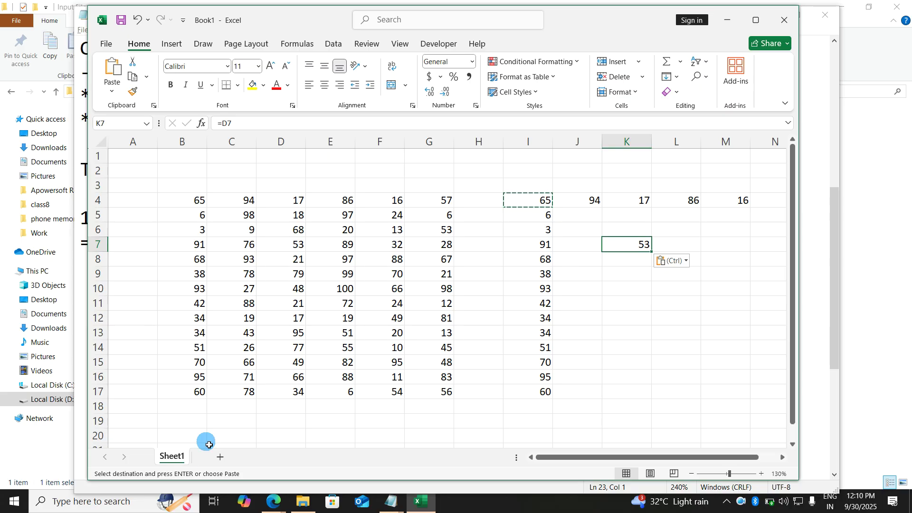
Rename the worksheet Sheet1 as relative
{"action": "double_click", "coordinate": [176, 457]}
{"action": "type", "text": "relative"}
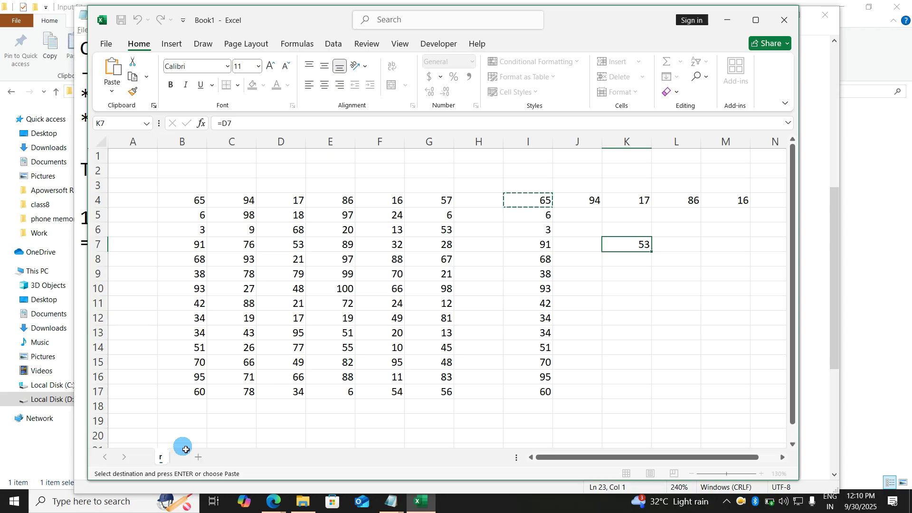
{"action": "key", "text": "Return"}
Switch to the Notepad notes and add the item "2. absolute reference.." with the example =$D$3 on the line below
{"action": "key", "text": "alt+Tab"}
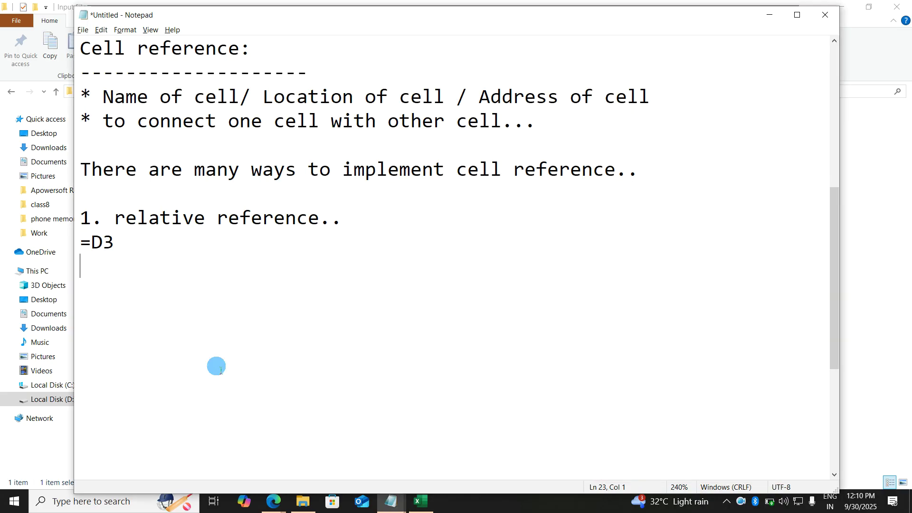
{"action": "type", "text": "2. a"}
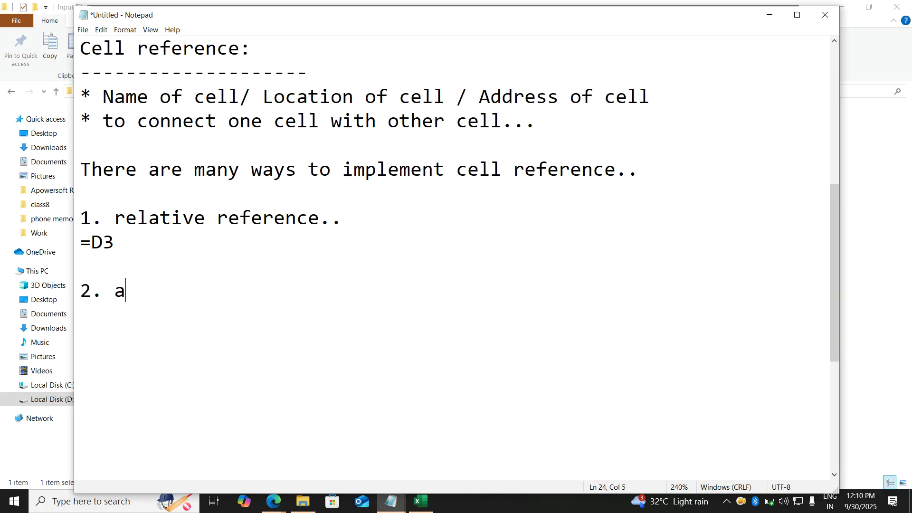
{"action": "type", "text": "bsolute referen"}
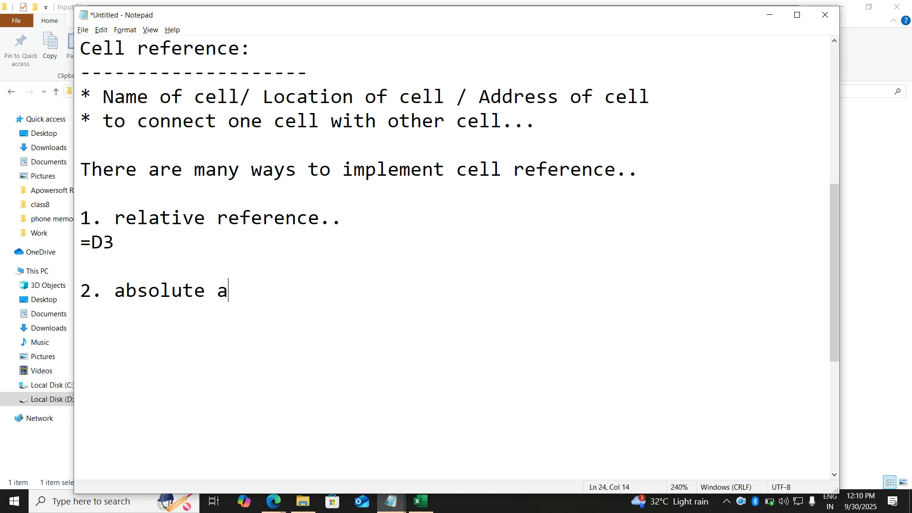
{"action": "type", "text": "ce.."}
{"action": "key", "text": "Return"}
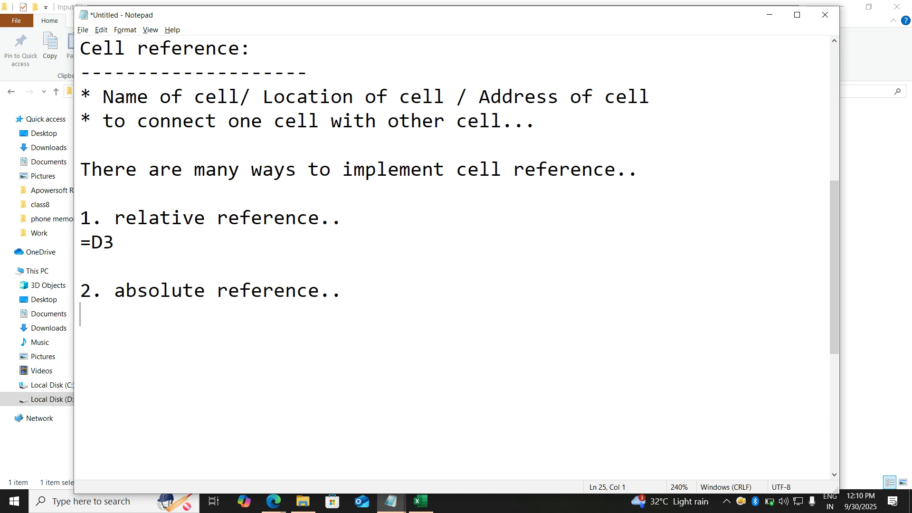
{"action": "type", "text": "=$"}
{"action": "key", "text": "BackSpace"}
{"action": "type", "text": "$D$3"}
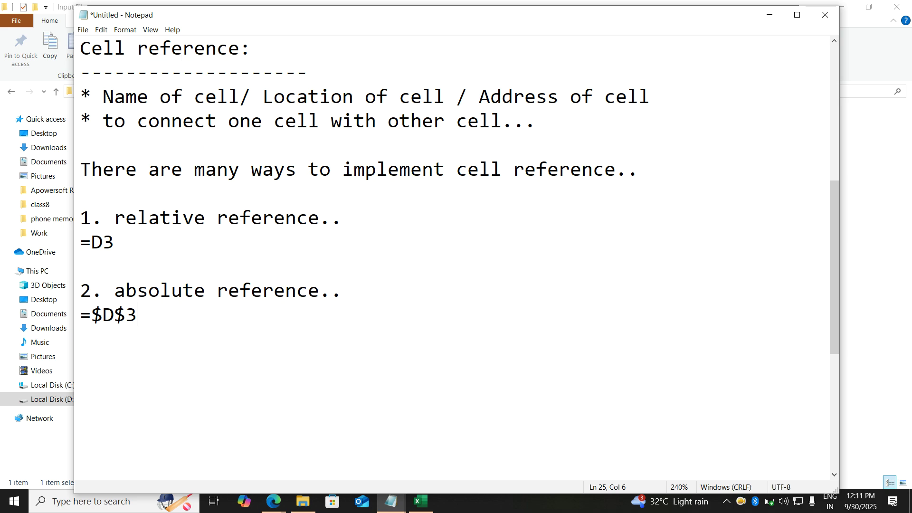
Select the entire text of the notes and switch back to the Excel workbook
{"action": "scroll", "coordinate": [325, 250], "scroll_direction": "up", "scroll_amount": 3}
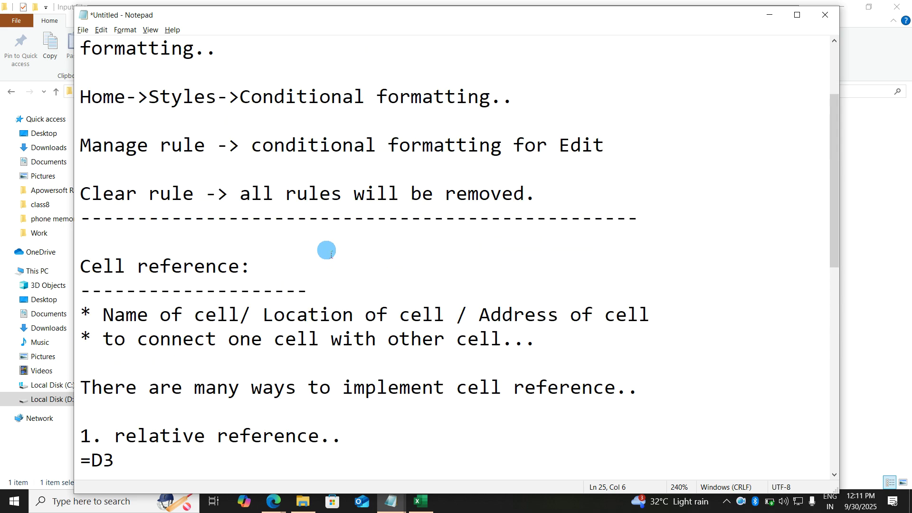
{"action": "key", "text": "ctrl+End"}
{"action": "key", "text": "ctrl+a"}
{"action": "scroll", "coordinate": [340, 252], "scroll_direction": "up", "scroll_amount": 8}
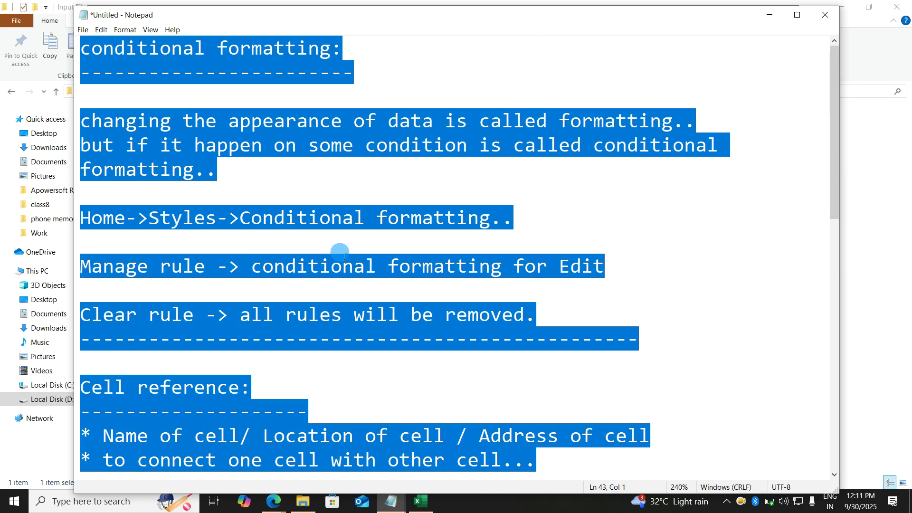
{"action": "key", "text": "alt+Tab"}
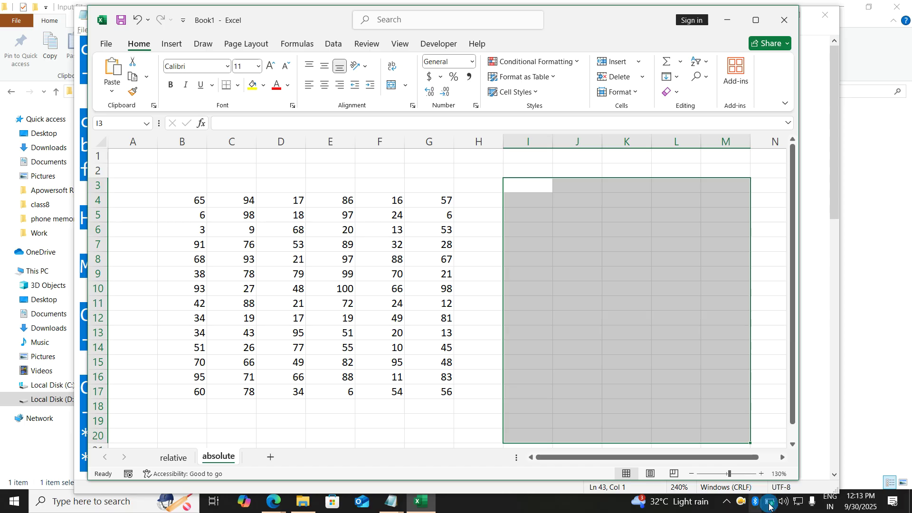
{"action": "left_click", "coordinate": [769, 507]}
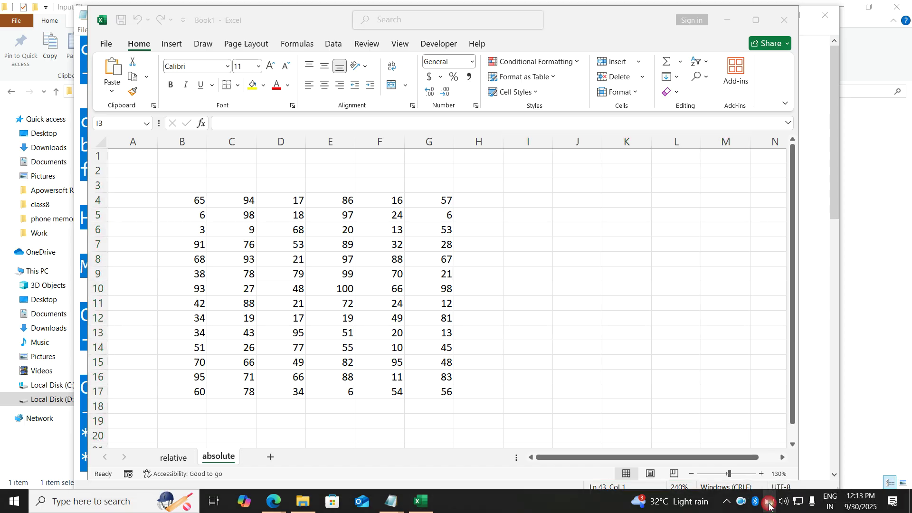
{"action": "left_click", "coordinate": [704, 274]}
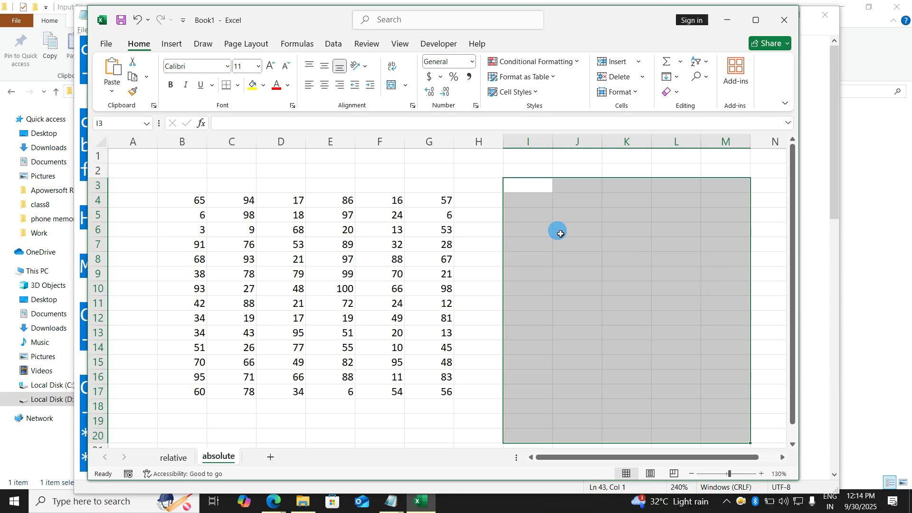
{"action": "left_click", "coordinate": [635, 292]}
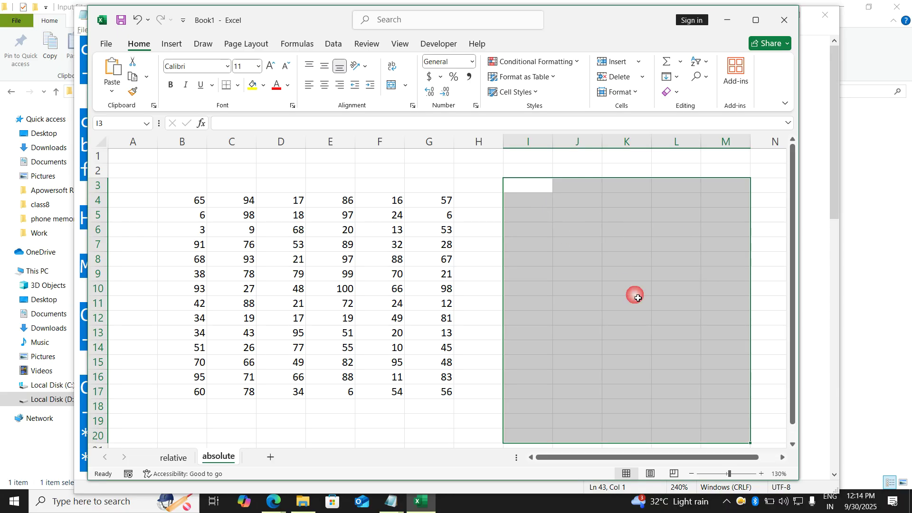
Enter the absolute reference formula =$B$4 in cell I4 of the absolute sheet
{"action": "left_click", "coordinate": [507, 228]}
{"action": "left_click", "coordinate": [526, 199]}
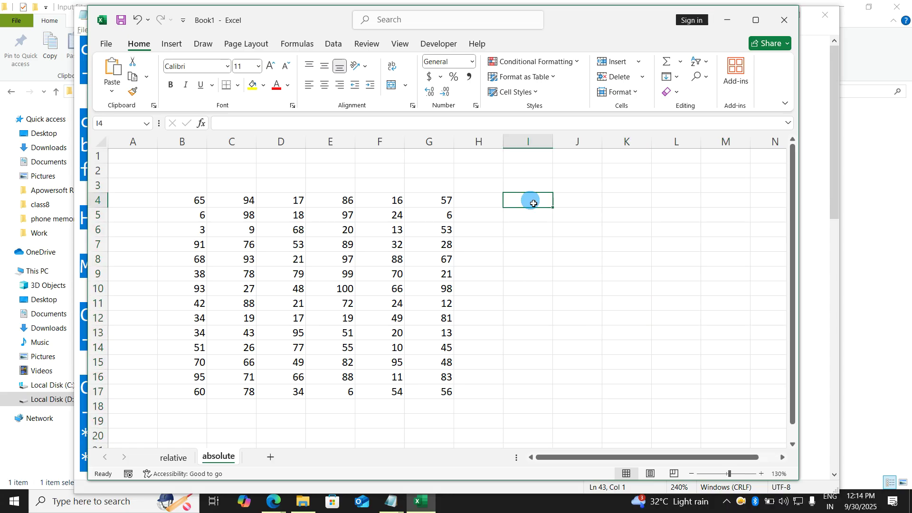
{"action": "type", "text": "="}
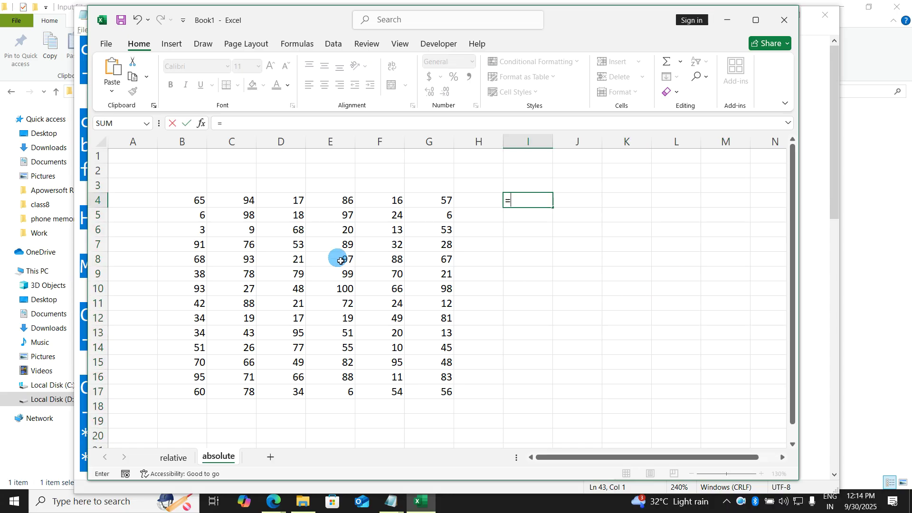
{"action": "left_click", "coordinate": [200, 202]}
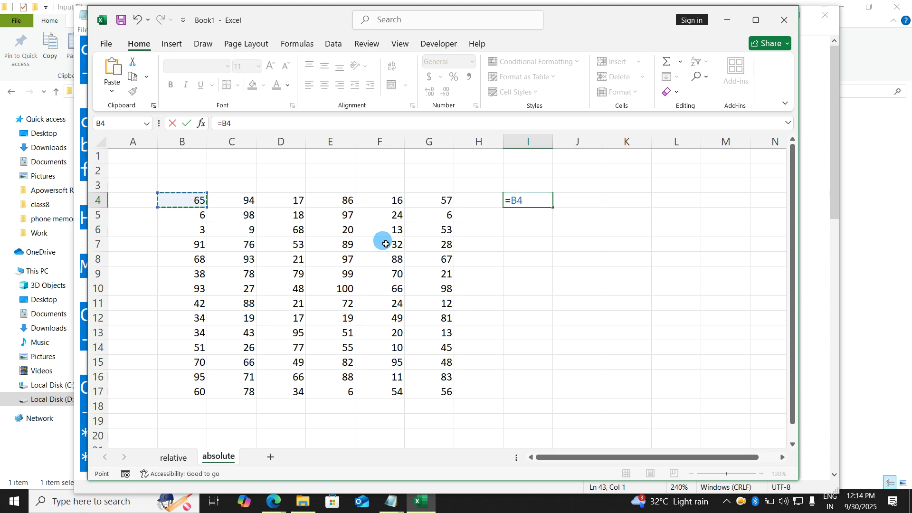
{"action": "key", "text": "F4"}
{"action": "key", "text": "Return"}
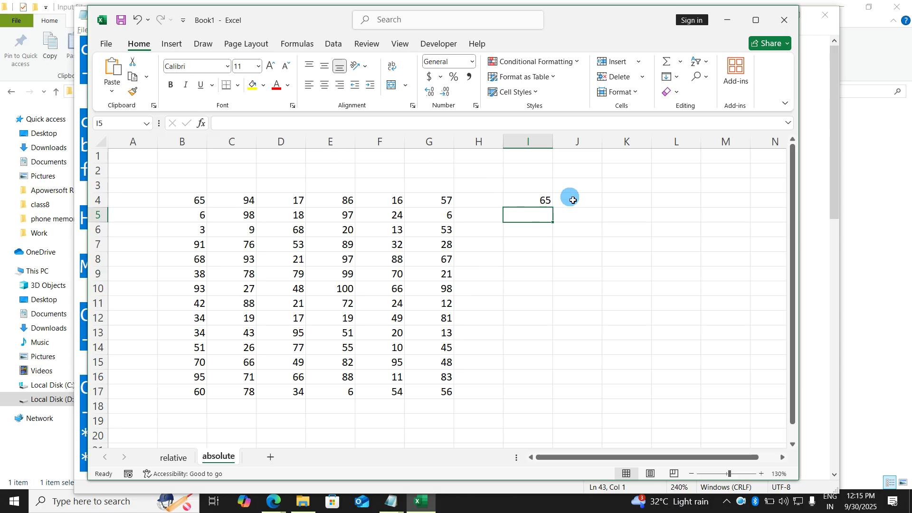
{"action": "left_click", "coordinate": [547, 199]}
{"action": "type", "text": "=$B$4"}
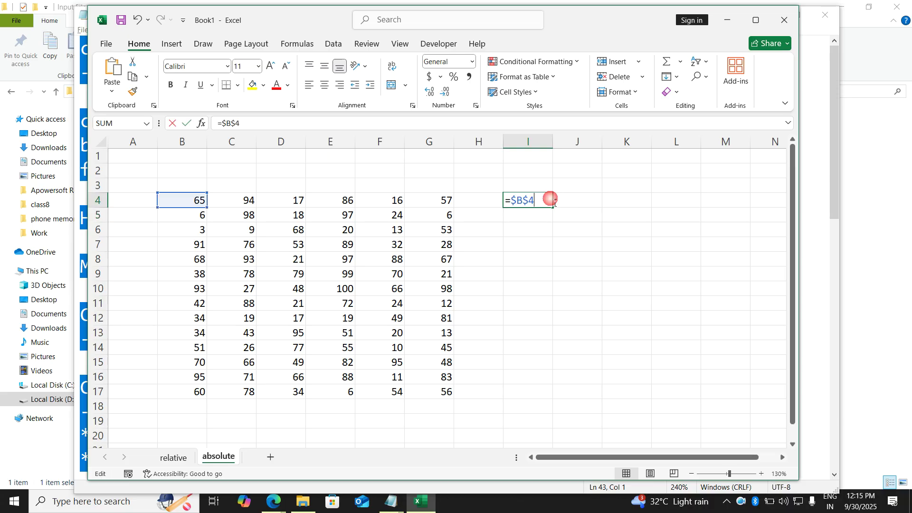
{"action": "key", "text": "ctrl+Return"}
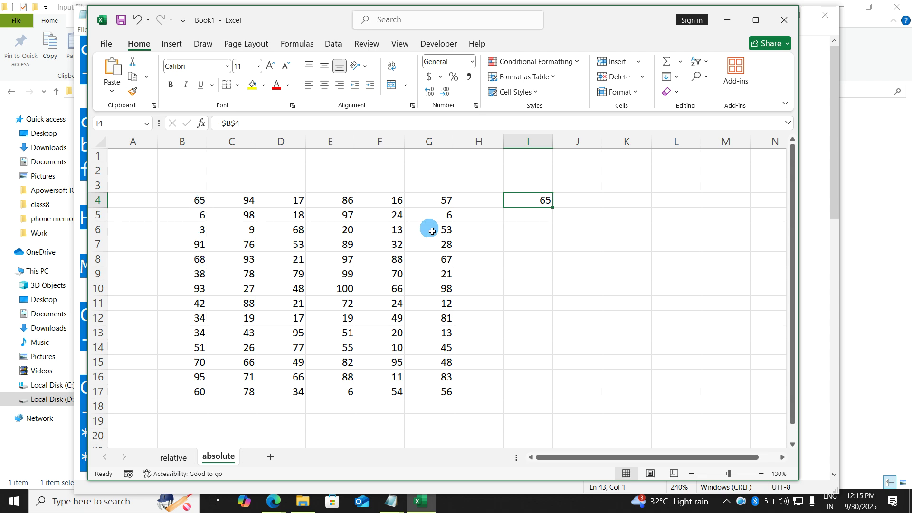
Copy the absolute reference formula from I4 and paste it into cells I9, L4 and K7
{"action": "key", "text": "ctrl+c"}
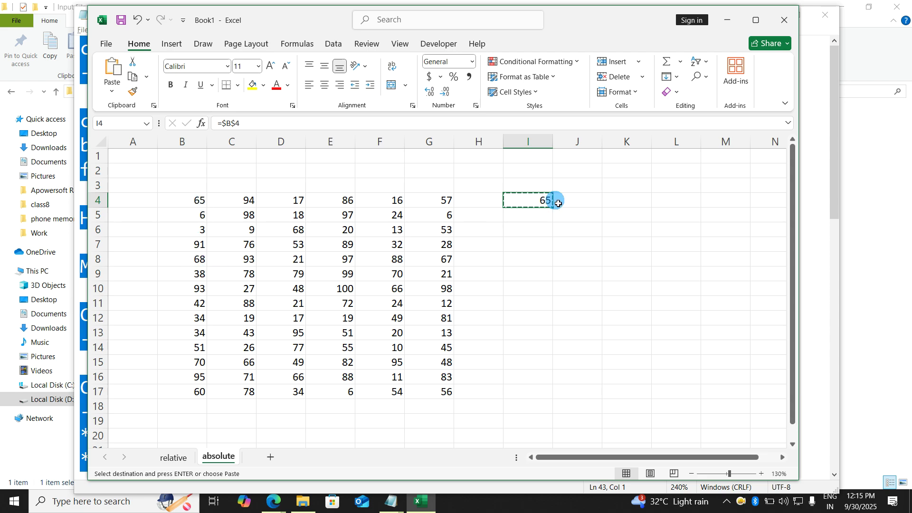
{"action": "left_click", "coordinate": [536, 274]}
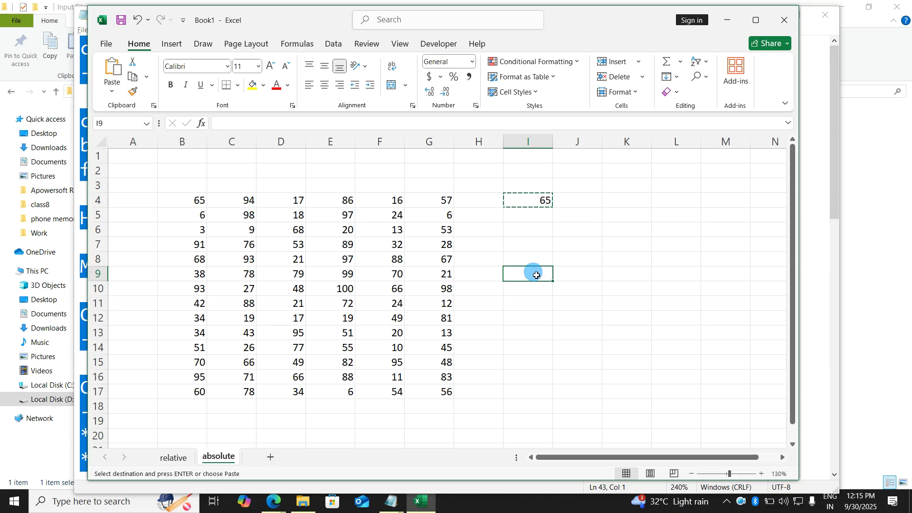
{"action": "key", "text": "ctrl+v"}
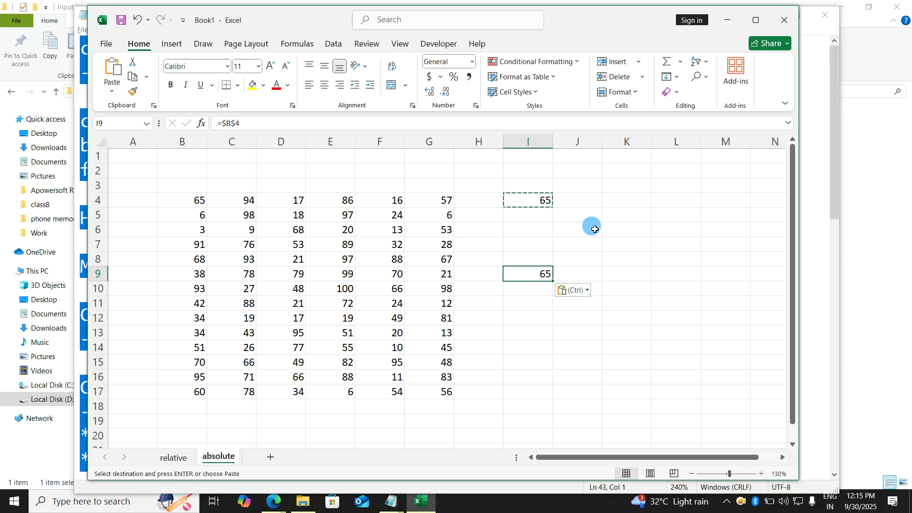
{"action": "left_click", "coordinate": [536, 205]}
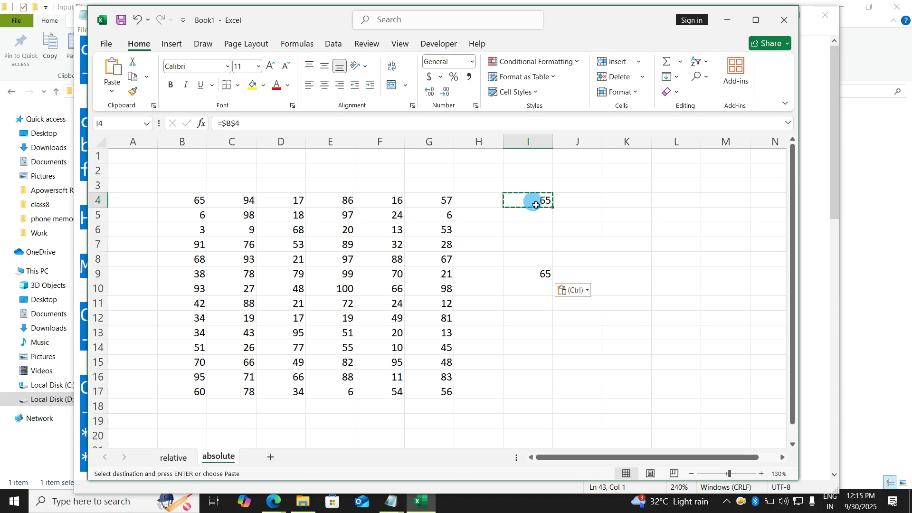
{"action": "left_click", "coordinate": [678, 198]}
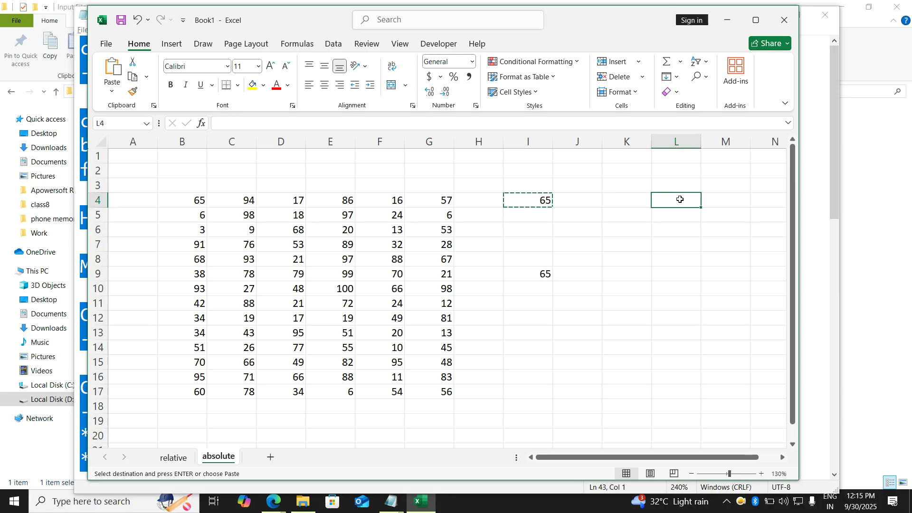
{"action": "key", "text": "ctrl+v"}
{"action": "left_click", "coordinate": [536, 205]}
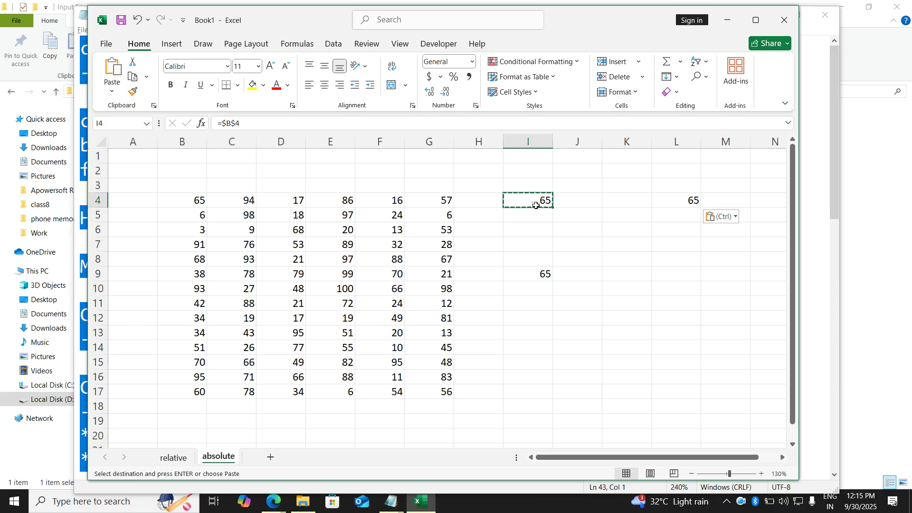
{"action": "left_click", "coordinate": [620, 243]}
{"action": "key", "text": "ctrl+v"}
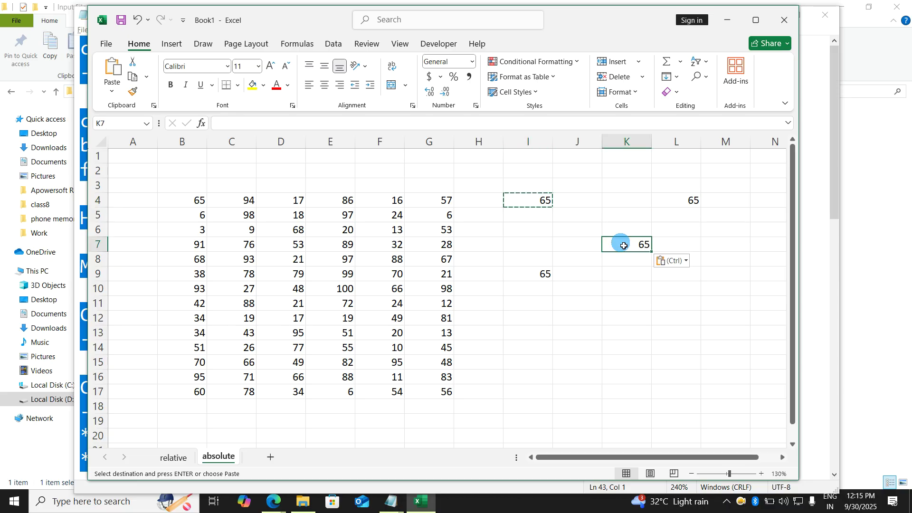
{"action": "left_click", "coordinate": [648, 298]}
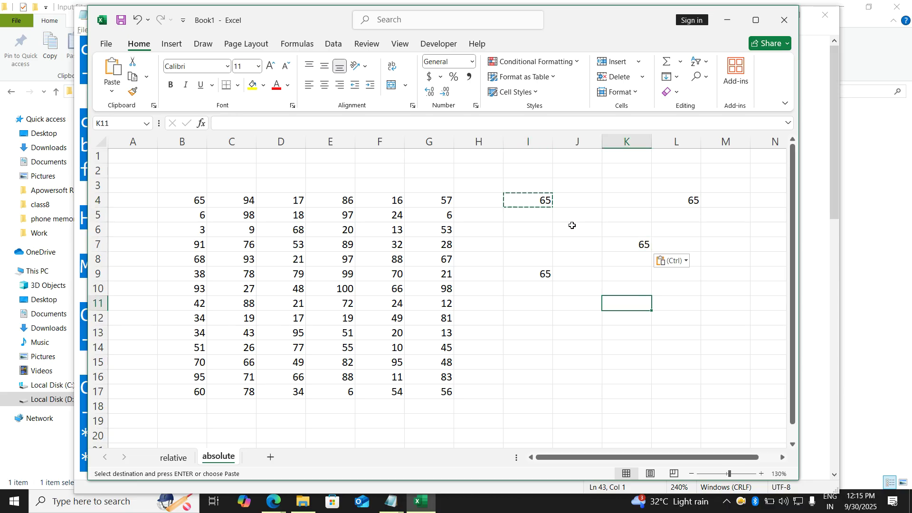
Fill the absolute reference formula in I4 down through cell I17
{"action": "left_click", "coordinate": [545, 204]}
{"action": "left_click_drag", "start_coordinate": [550, 207], "coordinate": [558, 394]}
{"action": "left_click", "coordinate": [547, 206]}
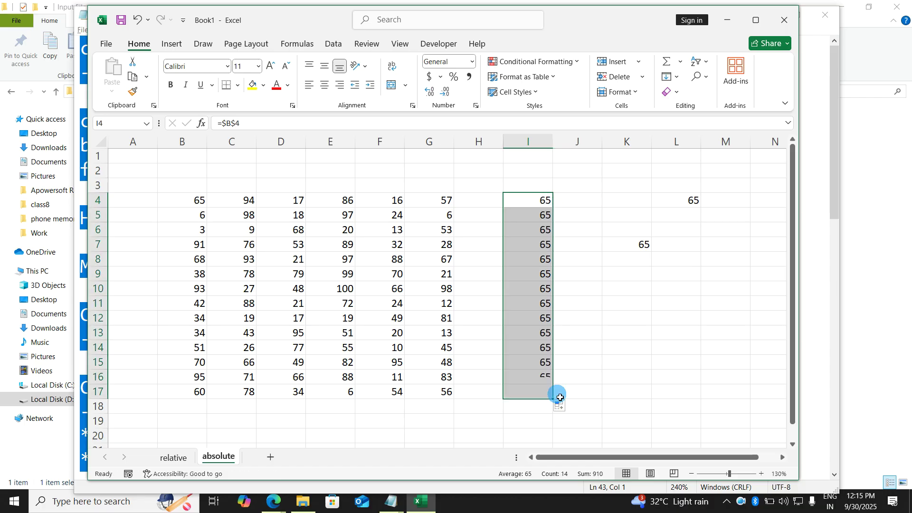
{"action": "left_click", "coordinate": [651, 379]}
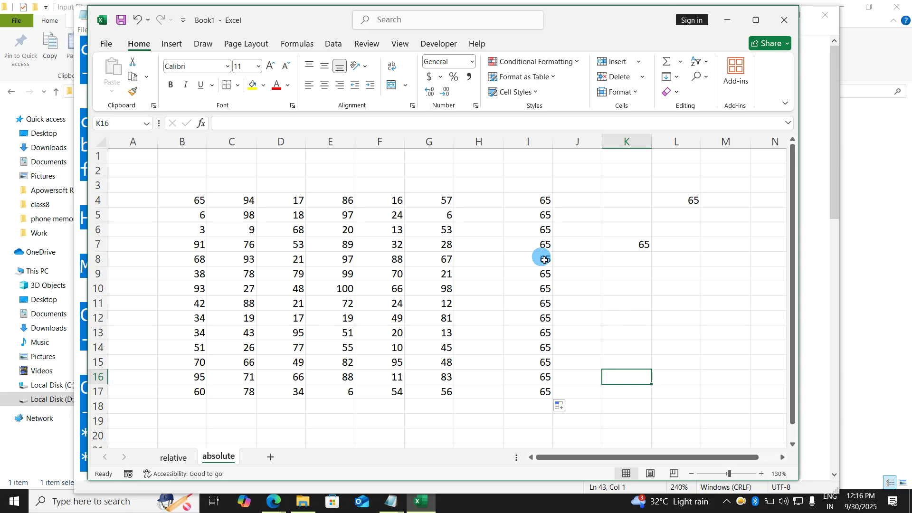
Replace the formula in I4 with a newly entered =$B$4 reference and dismiss the Lenovo System Update window
{"action": "double_click", "coordinate": [540, 203]}
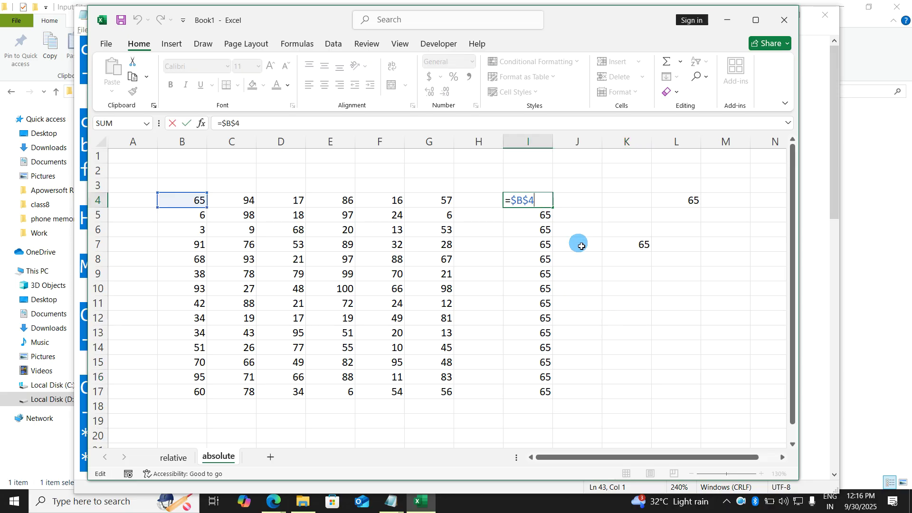
{"action": "key", "text": "BackSpace"}
{"action": "key", "text": "BackSpace"}
{"action": "key", "text": "BackSpace"}
{"action": "key", "text": "BackSpace"}
{"action": "key", "text": "BackSpace"}
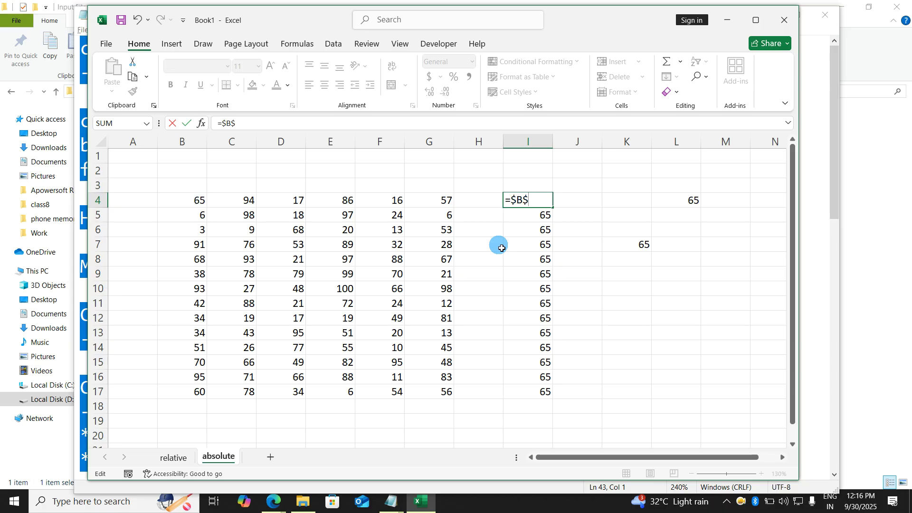
{"action": "type", "text": "="}
{"action": "left_click", "coordinate": [210, 203]}
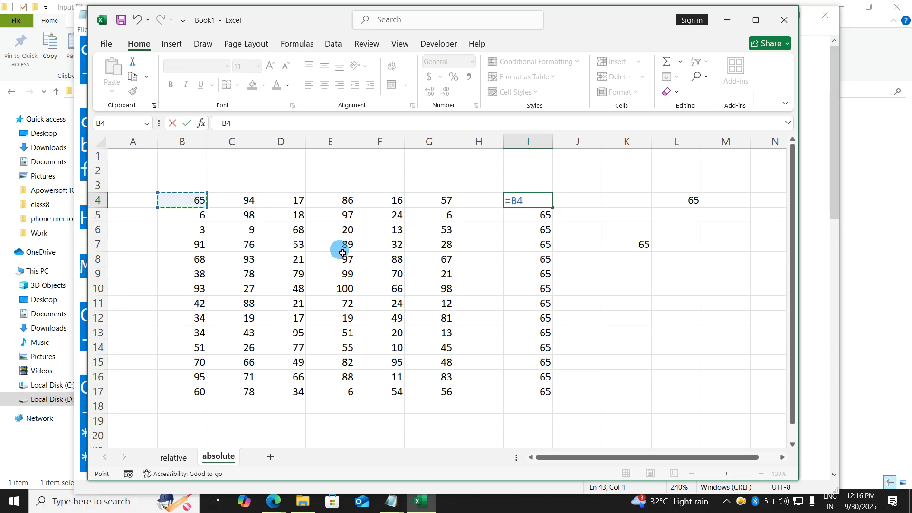
{"action": "key", "text": "F4"}
{"action": "key", "text": "Return"}
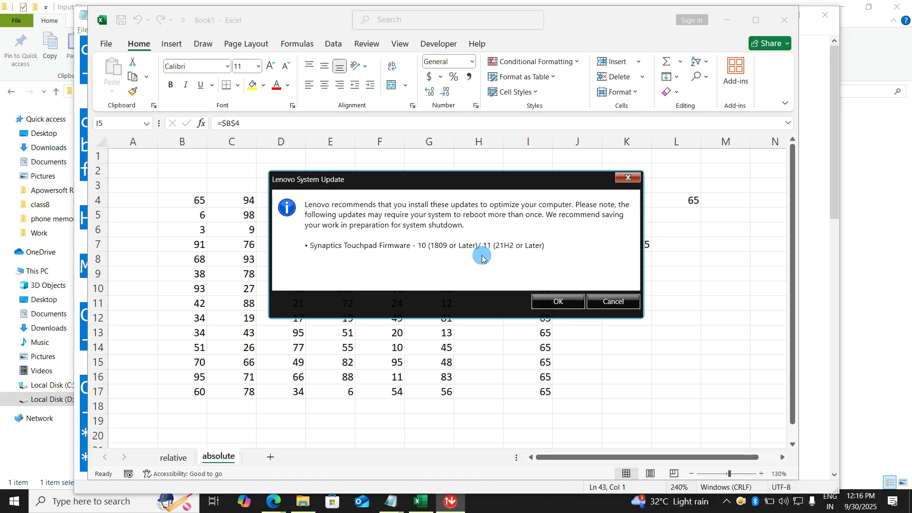
{"action": "left_click", "coordinate": [628, 178]}
{"action": "left_click", "coordinate": [662, 274]}
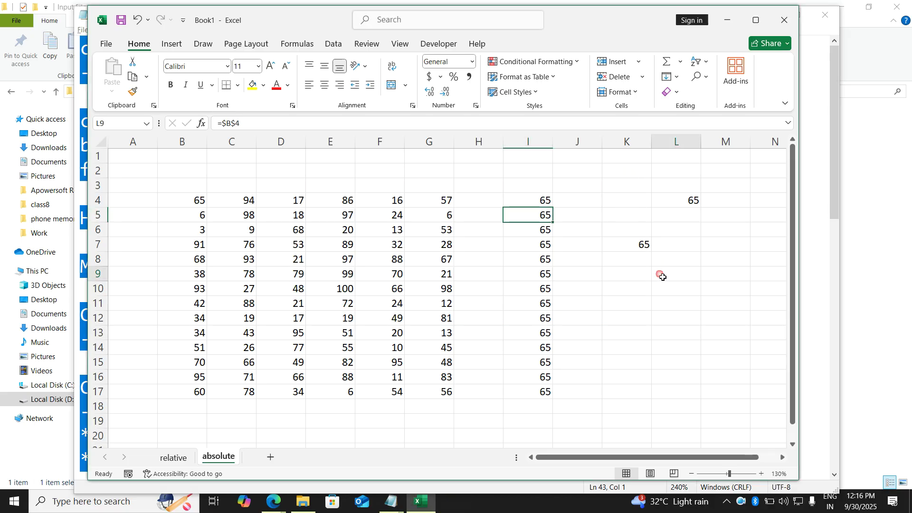
Clear the contents of cells I3:L17 on the absolute sheet
{"action": "left_click_drag", "start_coordinate": [537, 186], "coordinate": [674, 369]}
{"action": "left_click_drag", "start_coordinate": [216, 205], "coordinate": [426, 388]}
{"action": "left_click", "coordinate": [517, 347]}
{"action": "left_click_drag", "start_coordinate": [519, 188], "coordinate": [687, 393]}
{"action": "key", "text": "Delete"}
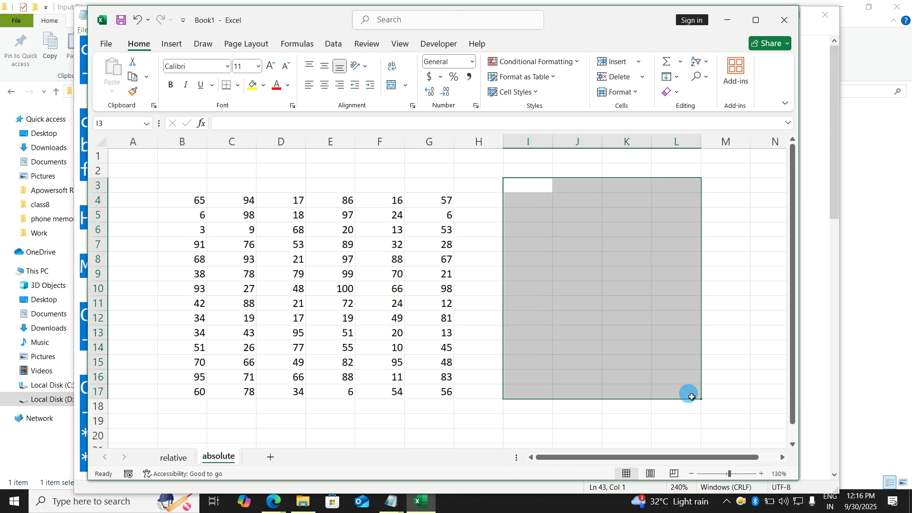
Enter the absolute reference formula =$B$4 in the emptied cell I4
{"action": "left_click", "coordinate": [546, 200]}
{"action": "type", "text": "="}
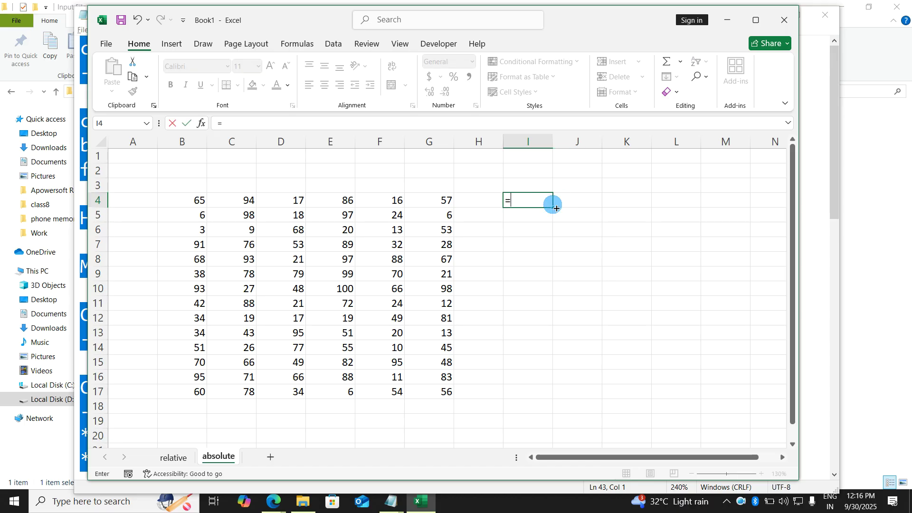
{"action": "left_click", "coordinate": [195, 200]}
{"action": "key", "text": "F4"}
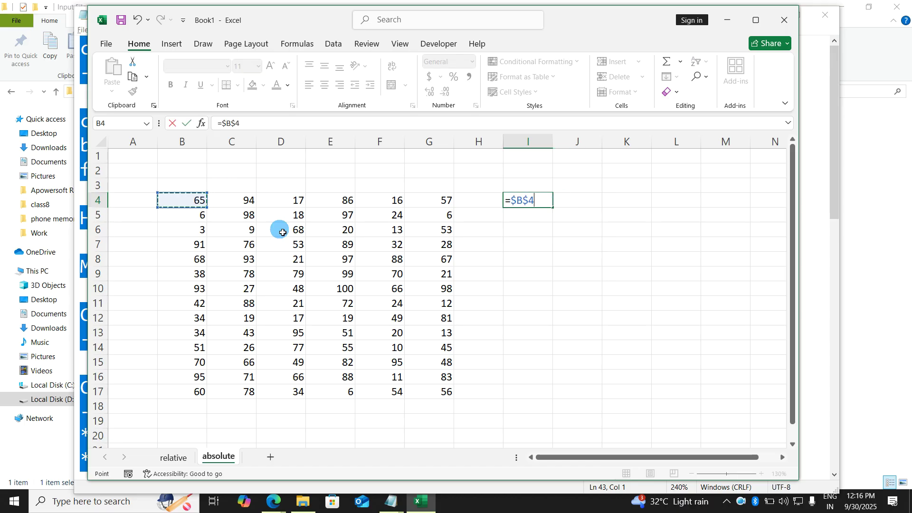
{"action": "key", "text": "Return"}
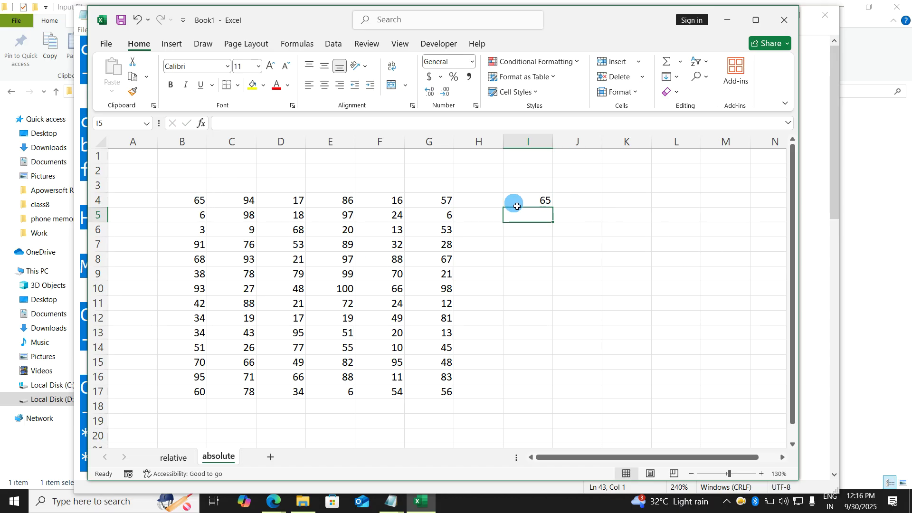
Fill the formula in I4 down through cell I10
{"action": "double_click", "coordinate": [531, 201]}
{"action": "key", "text": "Escape"}
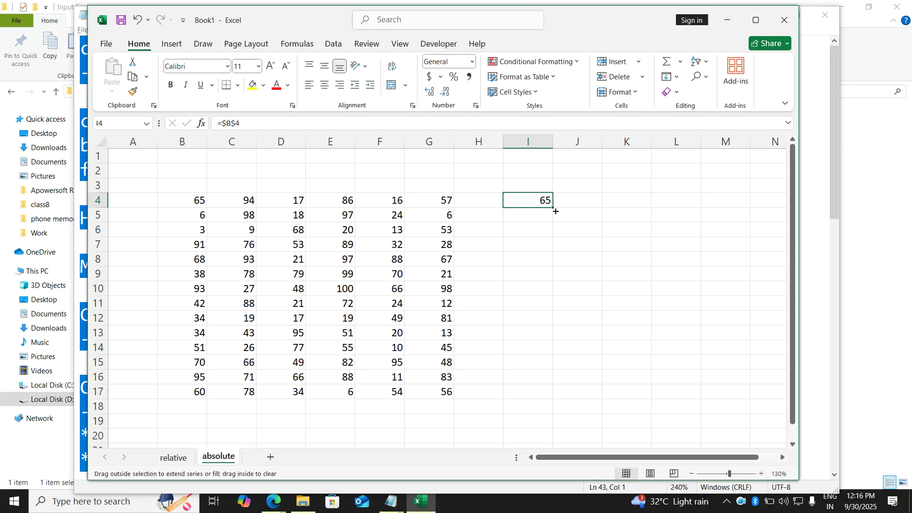
{"action": "left_click_drag", "start_coordinate": [552, 208], "coordinate": [554, 290]}
{"action": "left_click", "coordinate": [634, 274]}
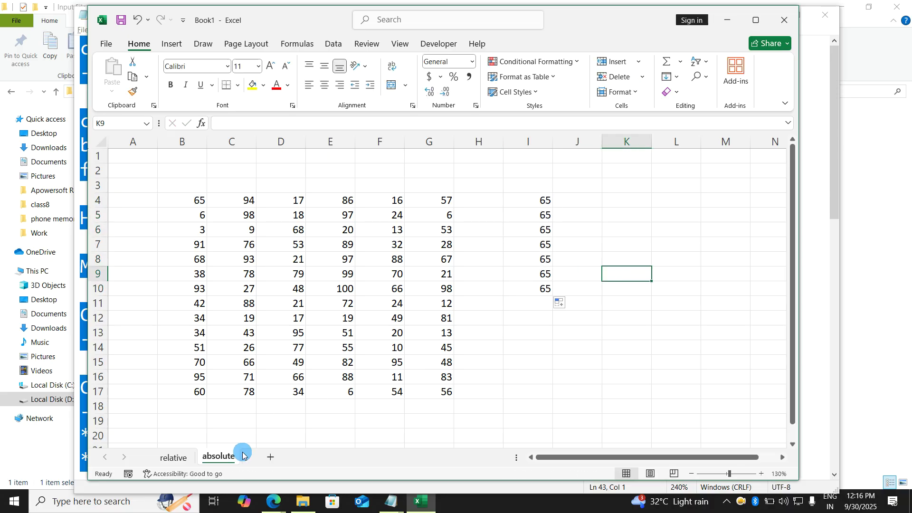
Switch to the Notepad notes and add the item "3. Mixed reference.." below the absolute reference example
{"action": "key", "text": "alt+Tab"}
{"action": "key", "text": "alt+Tab"}
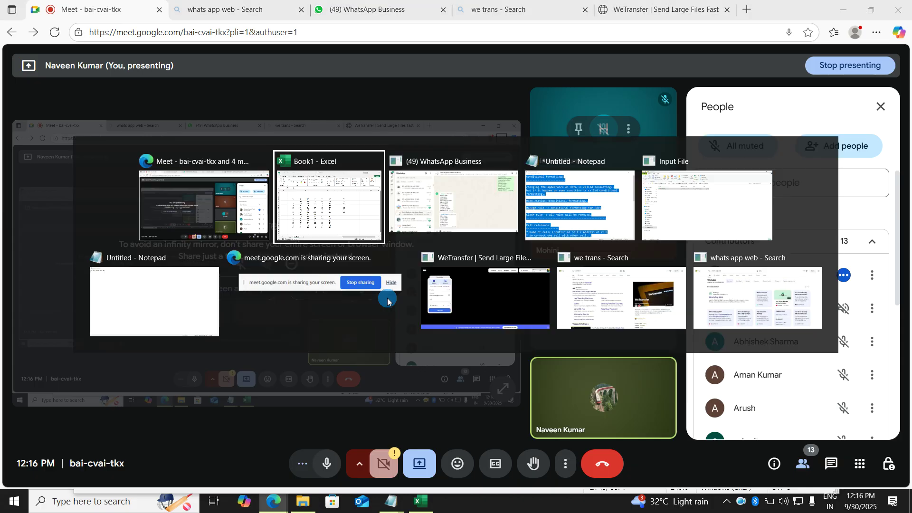
{"action": "key", "text": "Tab"}
{"action": "key", "text": "Tab"}
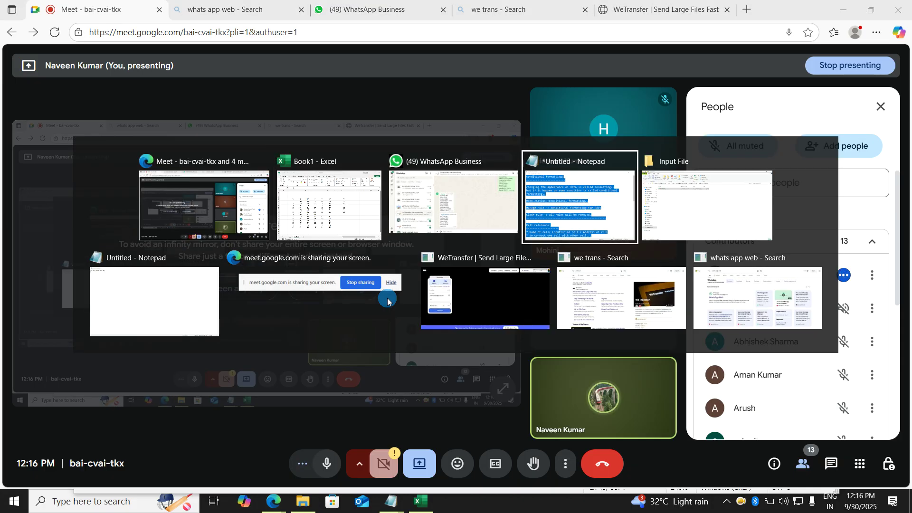
{"action": "scroll", "coordinate": [356, 352], "scroll_direction": "down", "scroll_amount": 5}
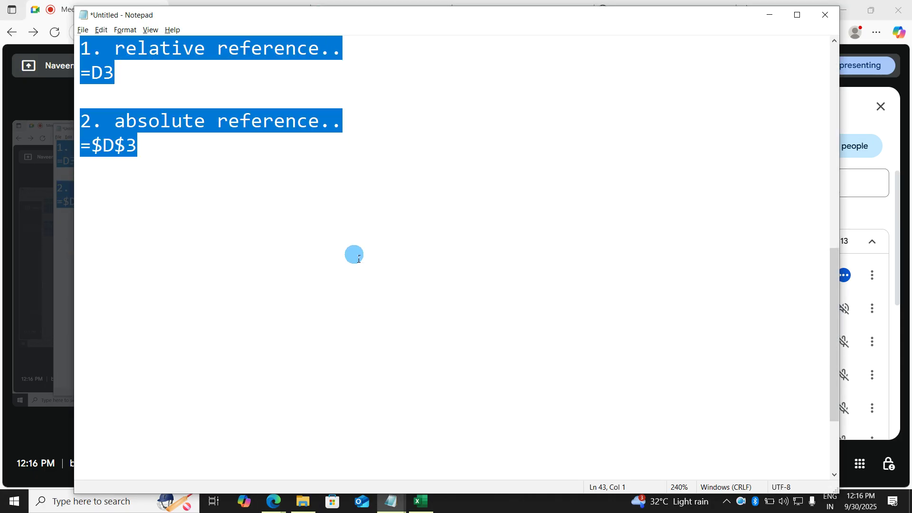
{"action": "left_click", "coordinate": [345, 211]}
{"action": "key", "text": "BackSpace"}
{"action": "type", "text": "3. "}
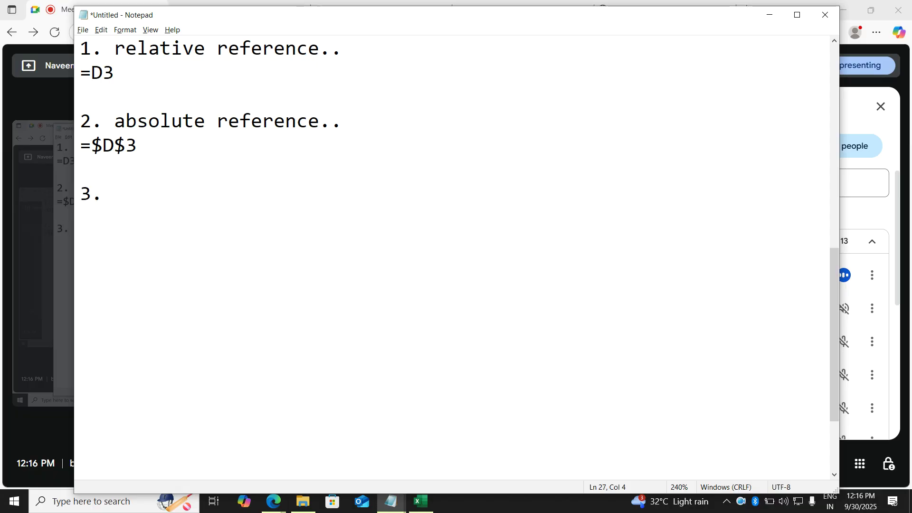
{"action": "type", "text": "Mixed reference.."}
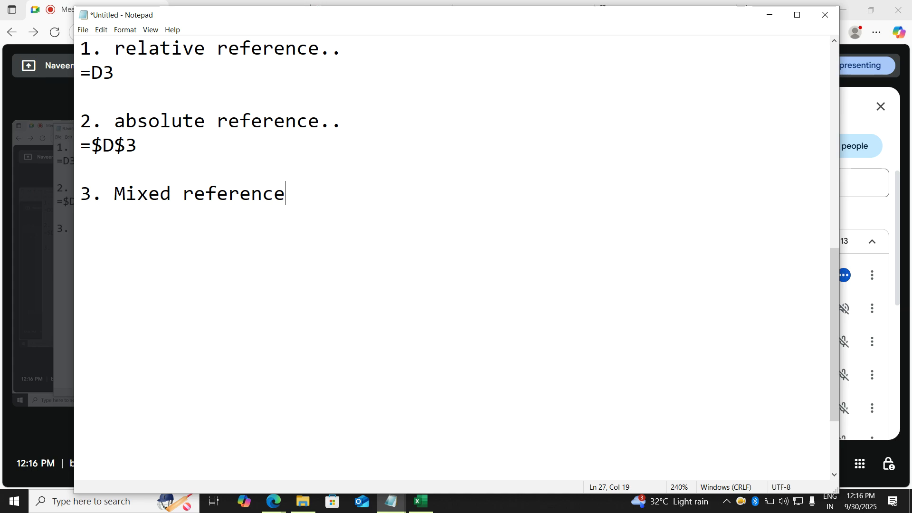
Add the mixed reference examples =$D3 and =D$3 on separate lines under the new item
{"action": "key", "text": "Return"}
{"action": "type", "text": "=$D"}
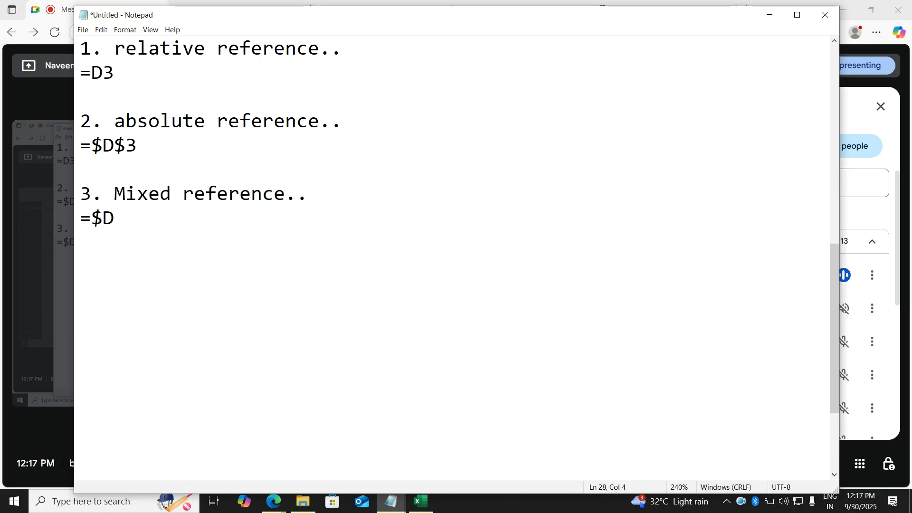
{"action": "type", "text": "#"}
{"action": "key", "text": "BackSpace"}
{"action": "type", "text": "3"}
{"action": "key", "text": "Return"}
{"action": "type", "text": "="}
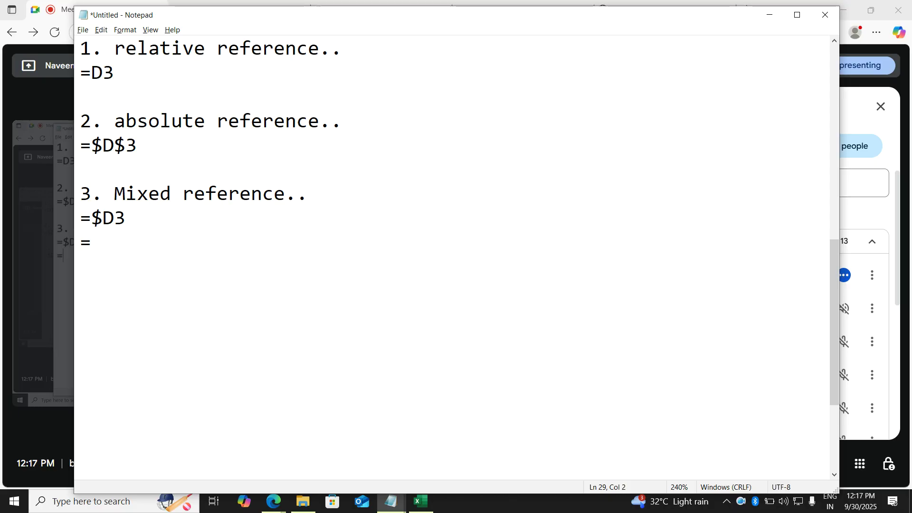
{"action": "type", "text": "D$3"}
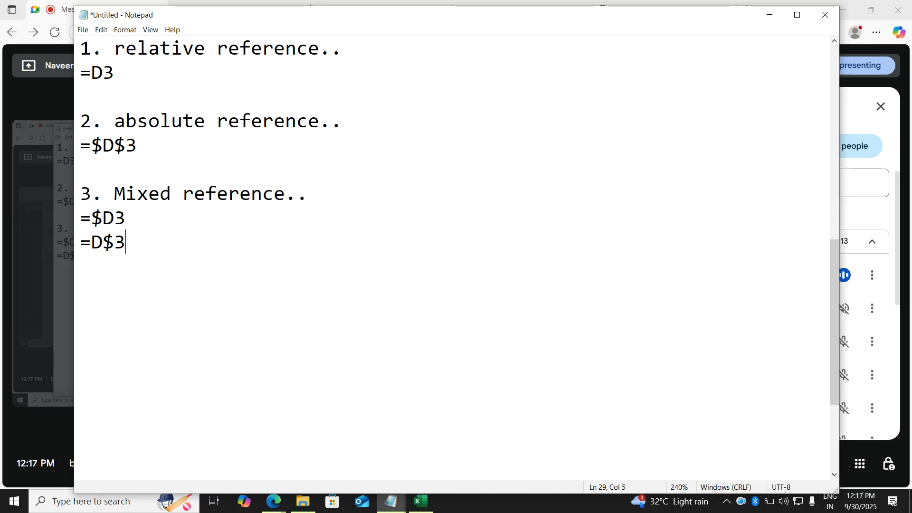
Switch back to the Excel workbook and duplicate the absolute sheet, naming the copy mixed
{"action": "key", "text": "alt+Tab"}
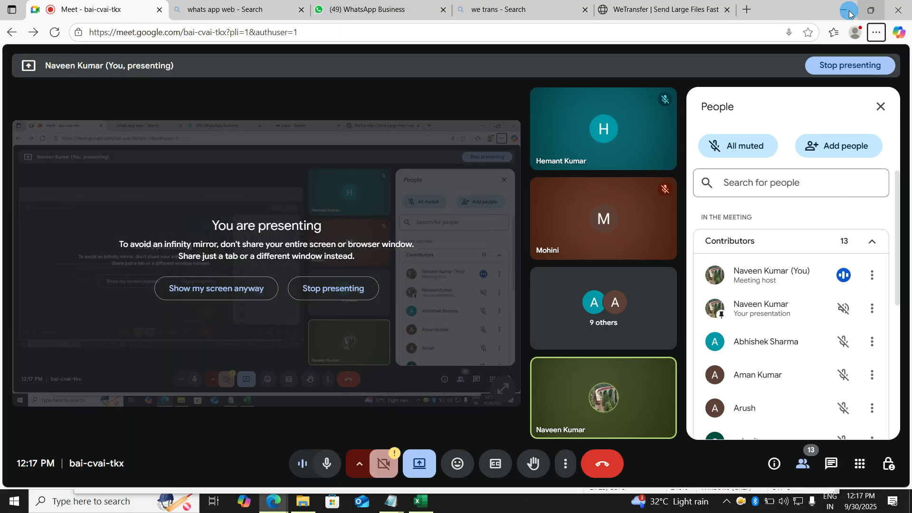
{"action": "key", "text": "alt+Tab"}
{"action": "left_click", "coordinate": [420, 502]}
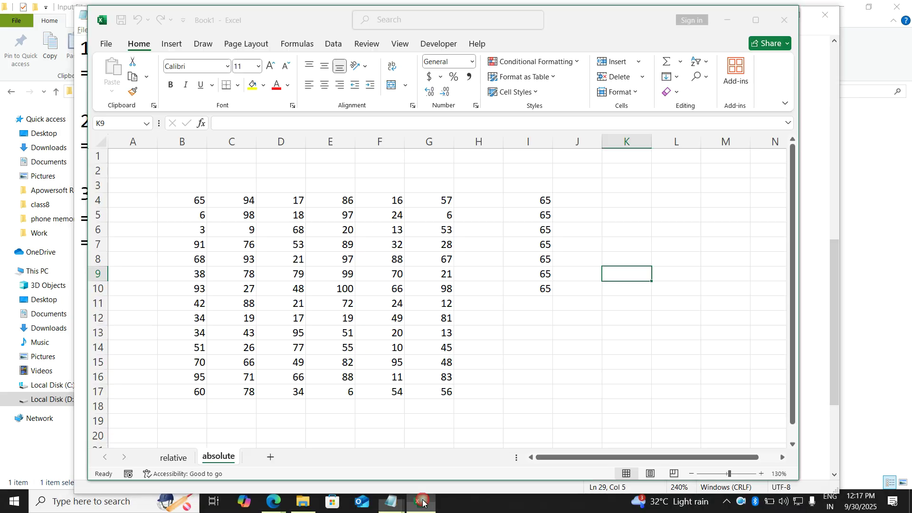
{"action": "left_click", "coordinate": [515, 362]}
{"action": "left_click_drag", "start_coordinate": [236, 453], "coordinate": [271, 456]}
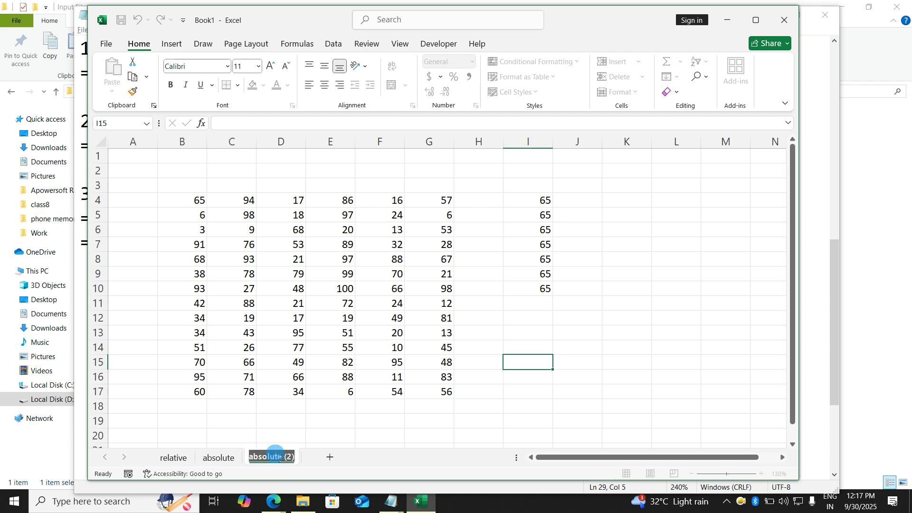
{"action": "type", "text": "mixed"}
{"action": "key", "text": "Return"}
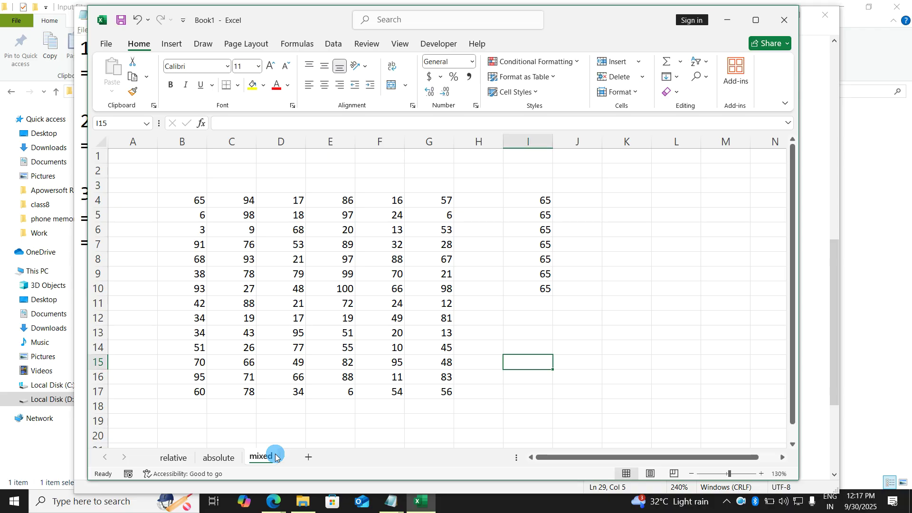
Clear the contents of cells I4:L14 on the mixed sheet
{"action": "left_click_drag", "start_coordinate": [514, 204], "coordinate": [657, 342]}
{"action": "key", "text": "Delete"}
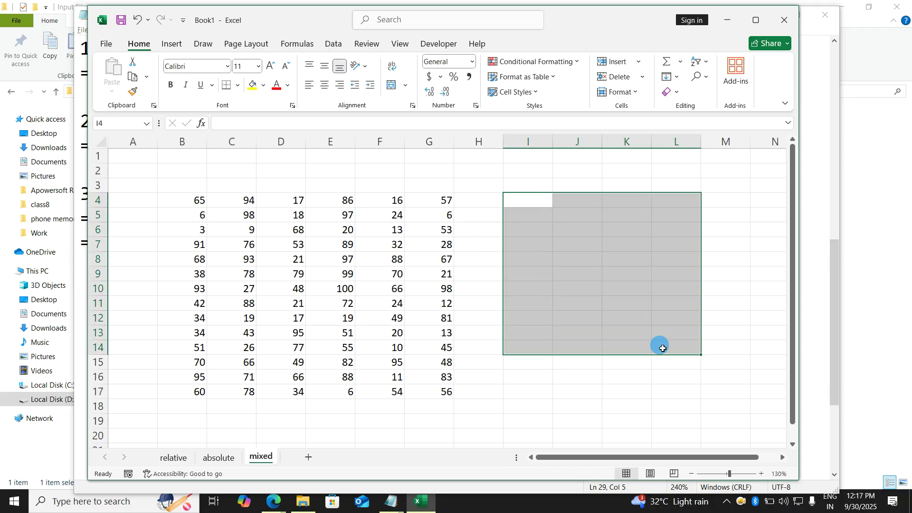
Enter a column-locked mixed reference to B4, =$B4, in cell I4 of the mixed sheet
{"action": "left_click", "coordinate": [540, 204]}
{"action": "type", "text": "="}
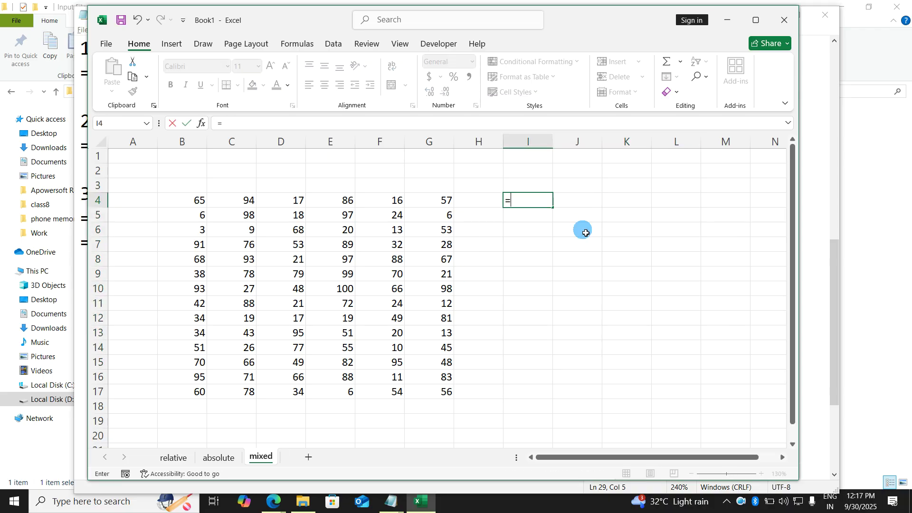
{"action": "left_click", "coordinate": [180, 200]}
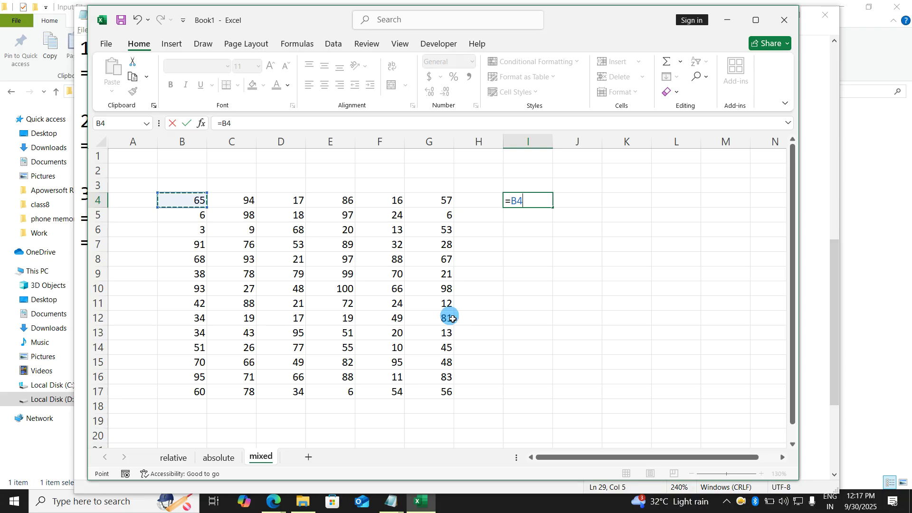
{"action": "key", "text": "F4"}
{"action": "key", "text": "F4"}
{"action": "key", "text": "F4"}
{"action": "key", "text": "Return"}
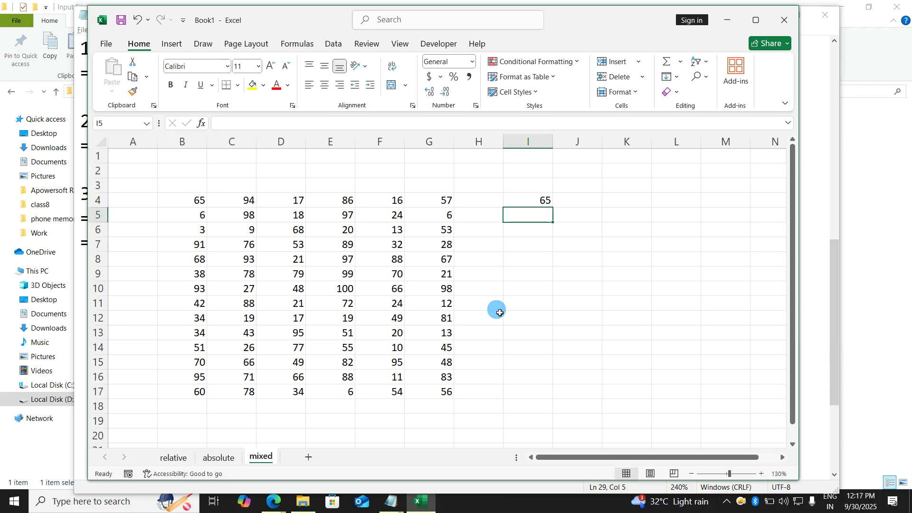
{"action": "double_click", "coordinate": [548, 207]}
{"action": "key", "text": "Return"}
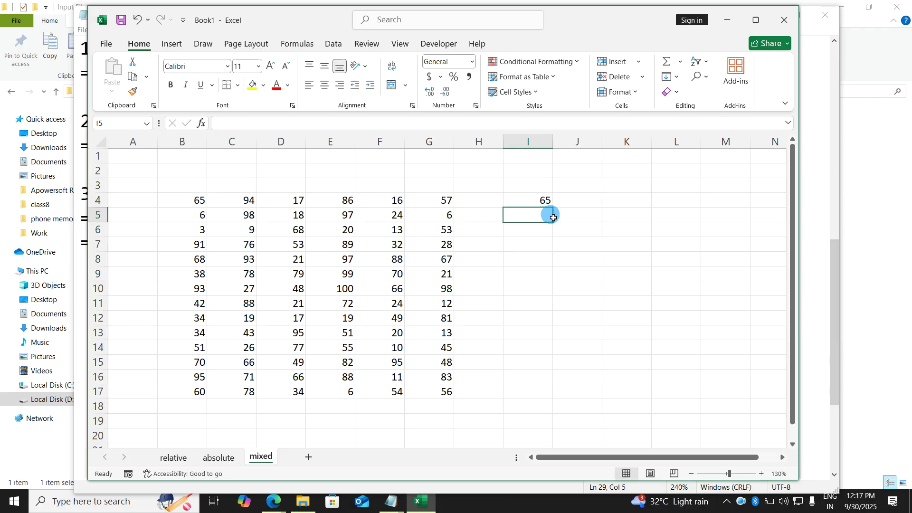
Fill the =$B4 formula from I4 across to M4 and down to I14
{"action": "left_click", "coordinate": [547, 203]}
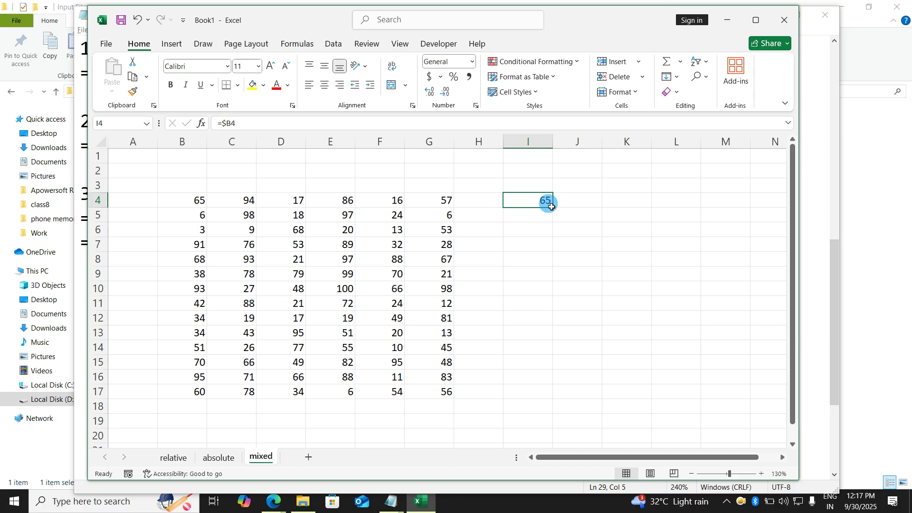
{"action": "left_click_drag", "start_coordinate": [552, 208], "coordinate": [730, 207]}
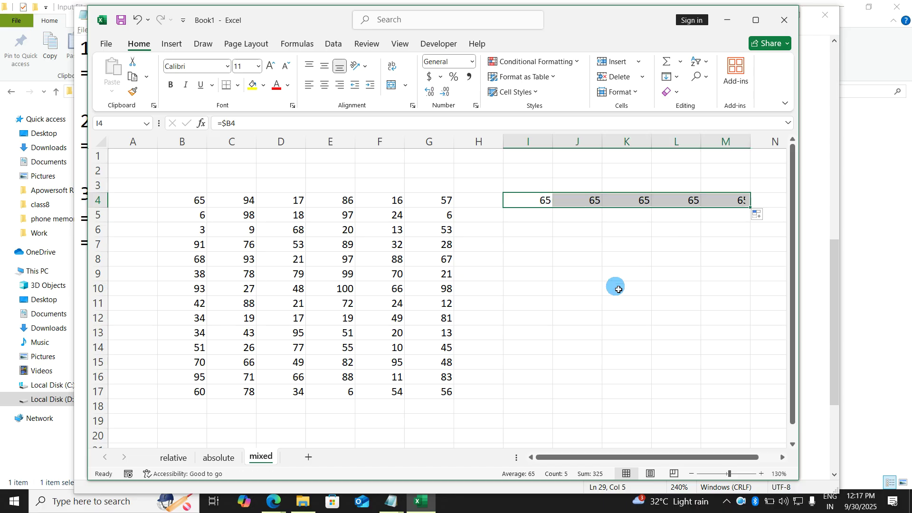
{"action": "left_click", "coordinate": [618, 289]}
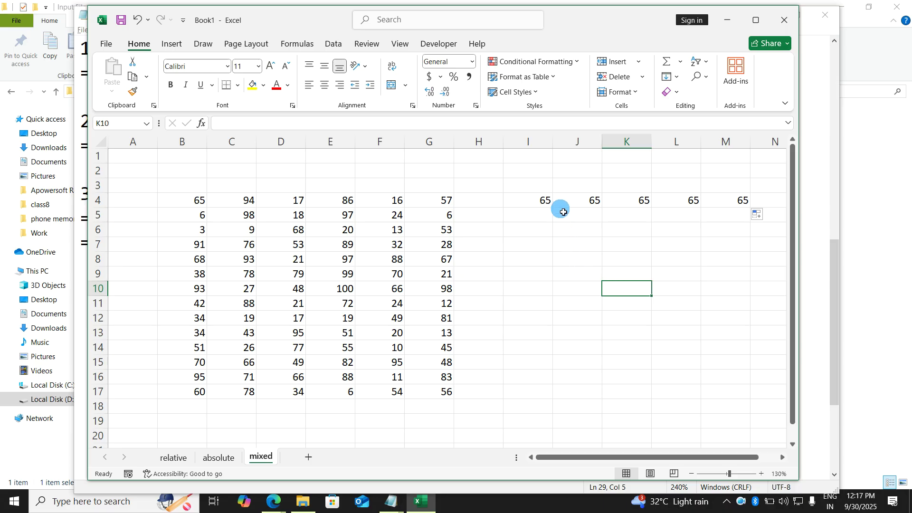
{"action": "left_click", "coordinate": [549, 203]}
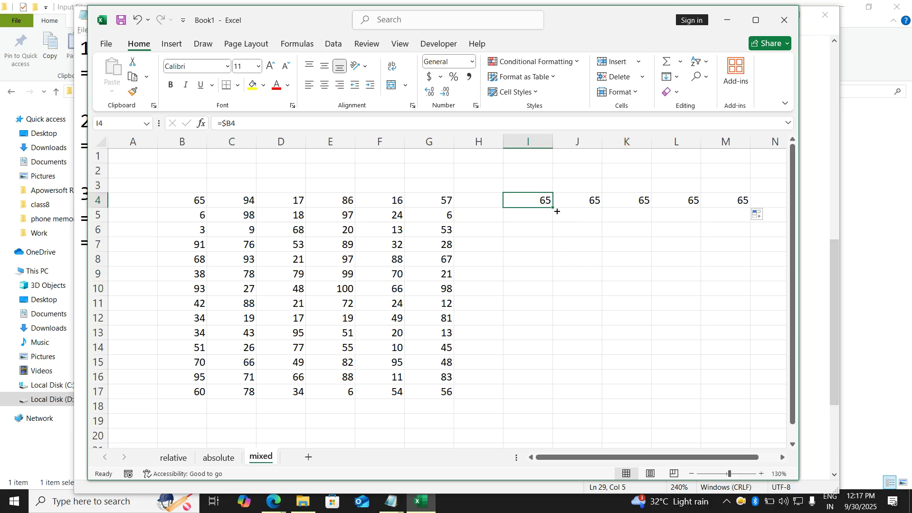
{"action": "left_click_drag", "start_coordinate": [556, 209], "coordinate": [551, 351]}
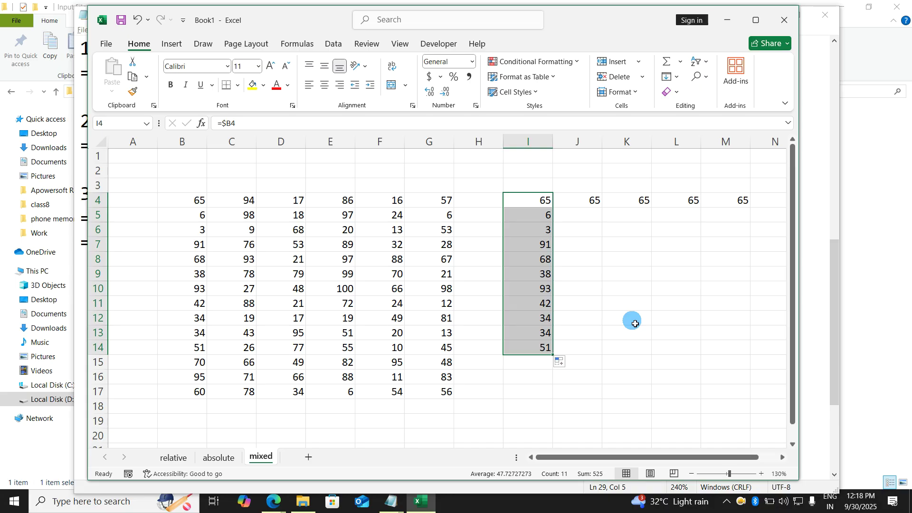
Cycle the reference type in cell I4 and set its formula to the row-locked =B$4
{"action": "double_click", "coordinate": [546, 200]}
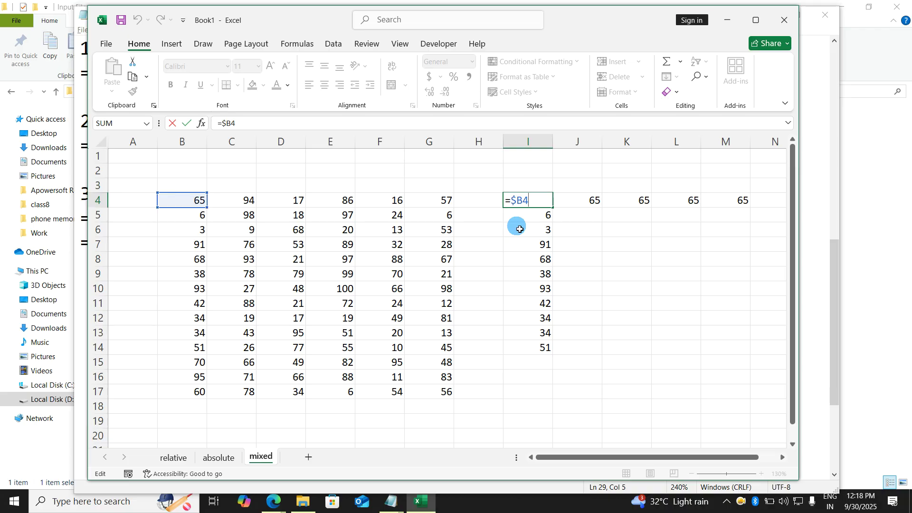
{"action": "key", "text": "F4"}
{"action": "key", "text": "F4"}
{"action": "key", "text": "F4"}
{"action": "key", "text": "F4"}
{"action": "key", "text": "F4"}
{"action": "key", "text": "F4"}
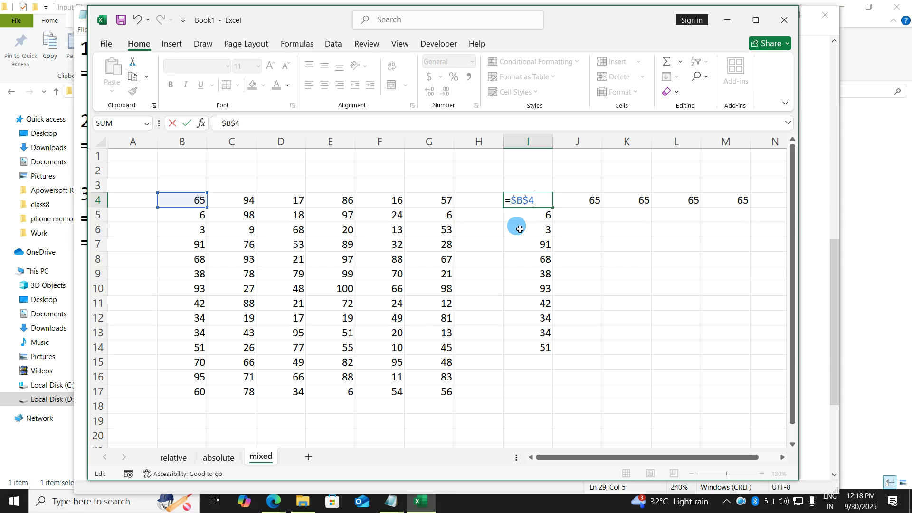
{"action": "key", "text": "F4"}
{"action": "key", "text": "F4"}
{"action": "key", "text": "F4"}
{"action": "key", "text": "F4"}
{"action": "key", "text": "F4"}
{"action": "key", "text": "F4"}
{"action": "key", "text": "F4"}
{"action": "key", "text": "F4"}
{"action": "key", "text": "F4"}
{"action": "key", "text": "Return"}
Fill the =B$4 formula from cell I4 across and down through M17
{"action": "left_click_drag", "start_coordinate": [544, 203], "coordinate": [542, 343]}
{"action": "key", "text": "F2"}
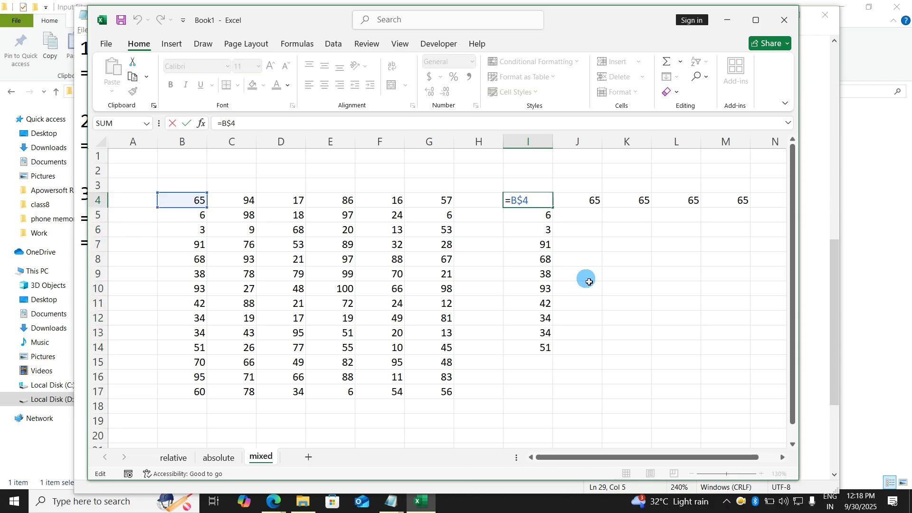
{"action": "key", "text": "Escape"}
{"action": "left_click_drag", "start_coordinate": [552, 208], "coordinate": [739, 400]}
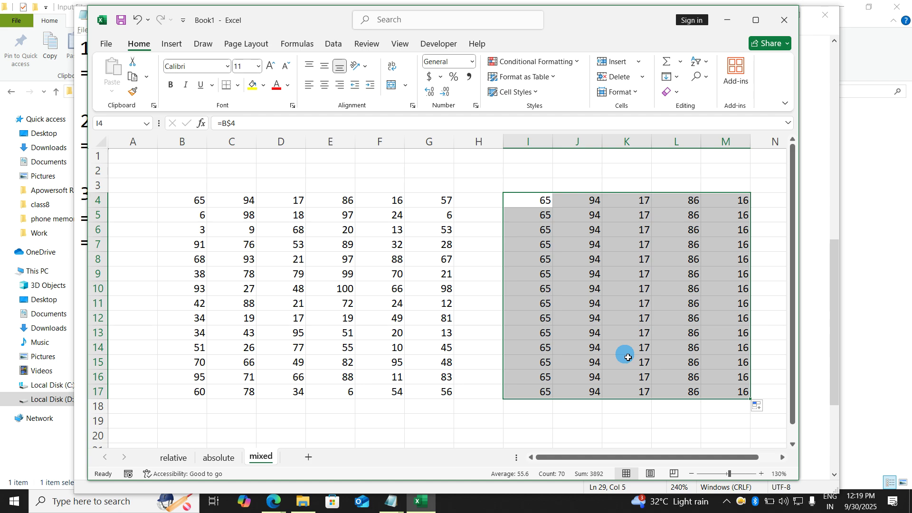
{"action": "left_click", "coordinate": [677, 330]}
Examine the filled formulas diagonally from I4 through L7 to see which cells they reference
{"action": "double_click", "coordinate": [553, 211]}
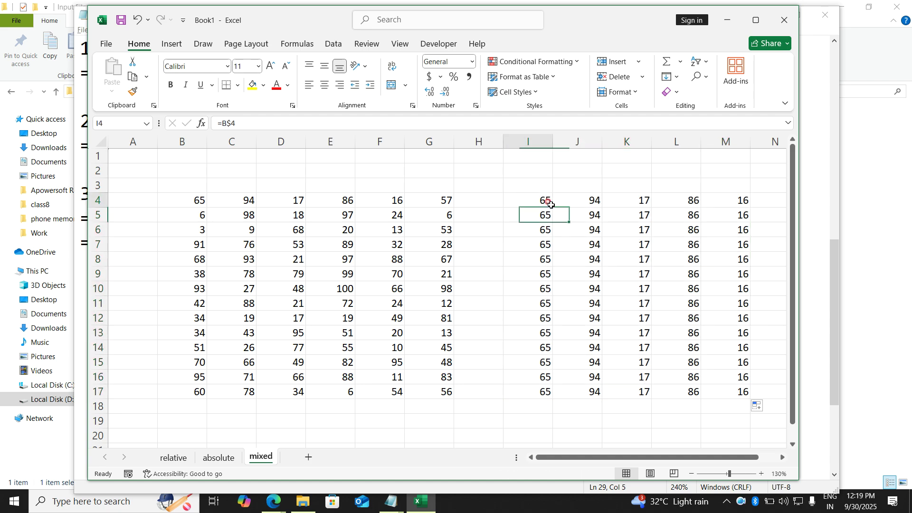
{"action": "double_click", "coordinate": [591, 219]}
{"action": "double_click", "coordinate": [639, 232]}
{"action": "double_click", "coordinate": [689, 246]}
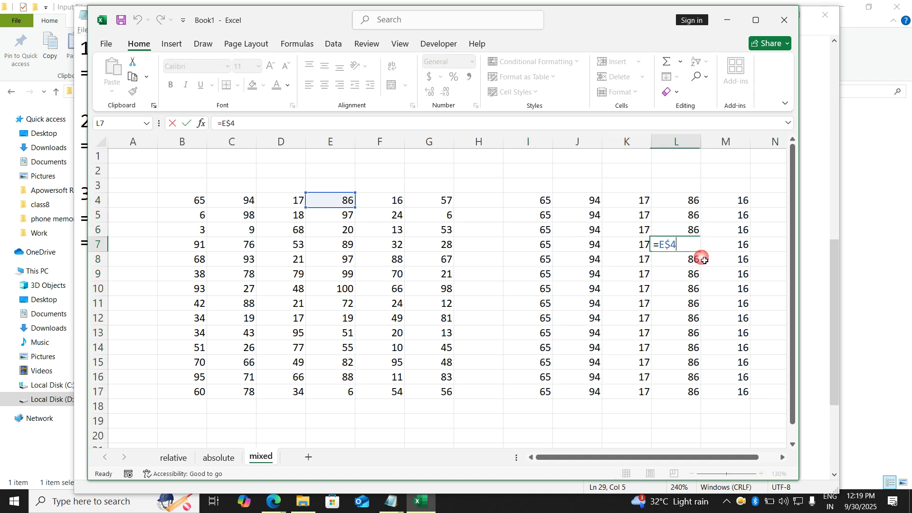
{"action": "left_click", "coordinate": [734, 268]}
{"action": "left_click", "coordinate": [665, 318]}
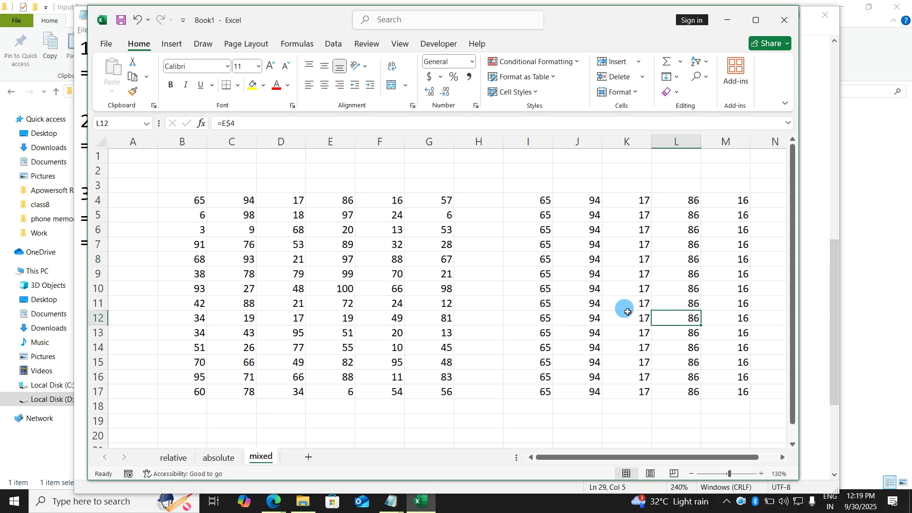
{"action": "left_click", "coordinate": [473, 319]}
Switch to the Notepad notes and add the item "4. 3D reference.." below the mixed reference examples
{"action": "key", "text": "alt+Tab"}
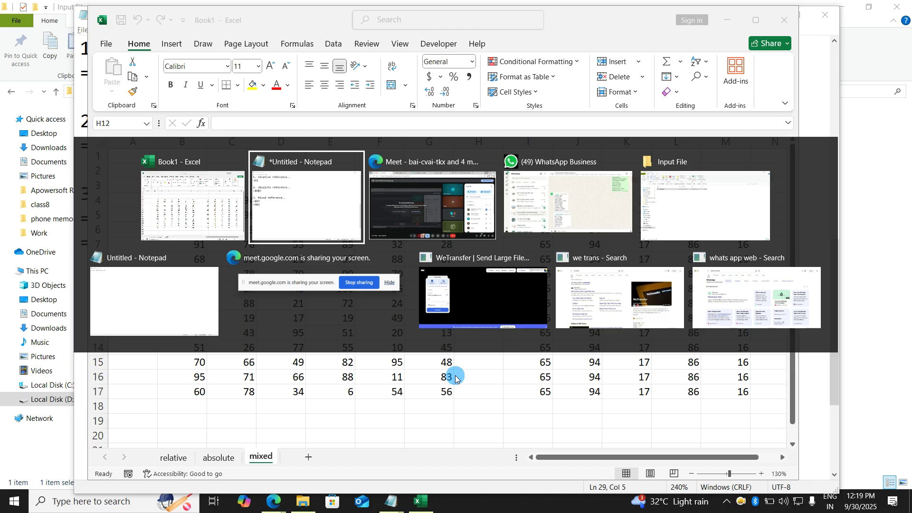
{"action": "key", "text": "Return"}
{"action": "key", "text": "Return"}
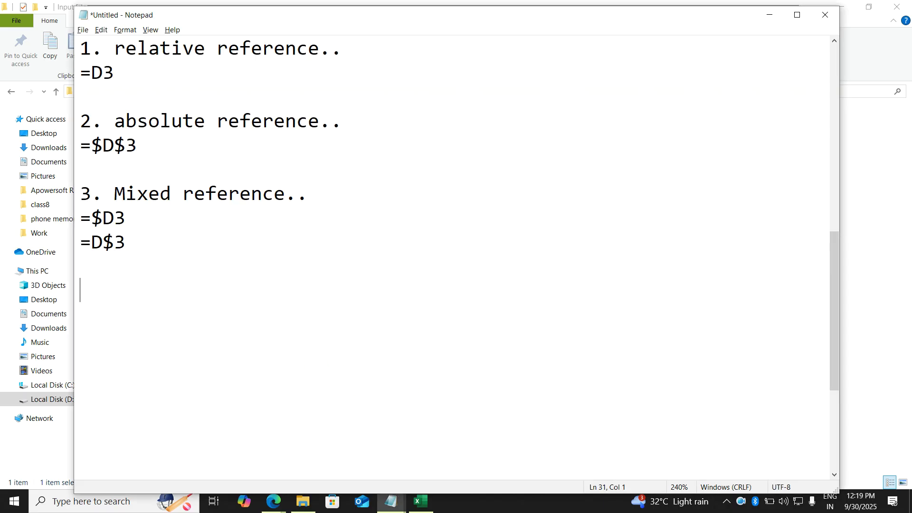
{"action": "type", "text": "4. 3D reference.."}
{"action": "key", "text": "Return"}
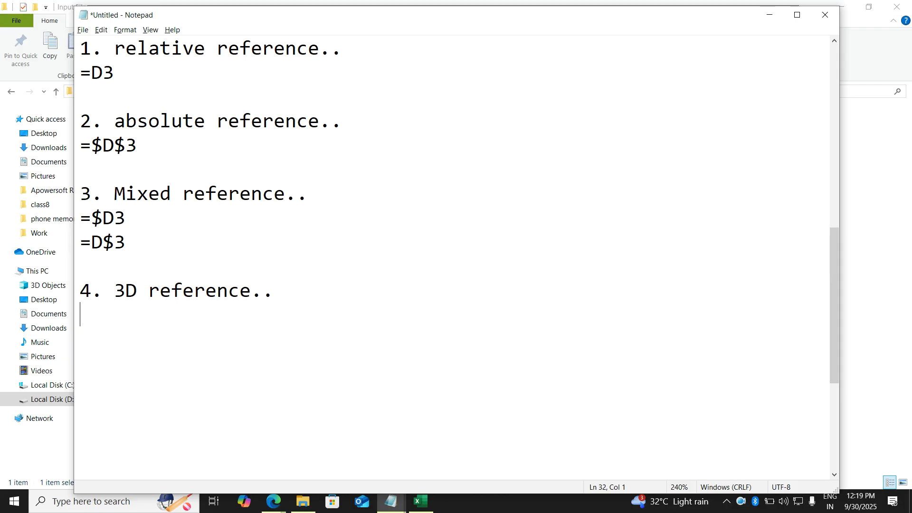
Add the example =Sheetname!D3 under the 3D reference item, followed by a blank line
{"action": "type", "text": "=Sheetname!"}
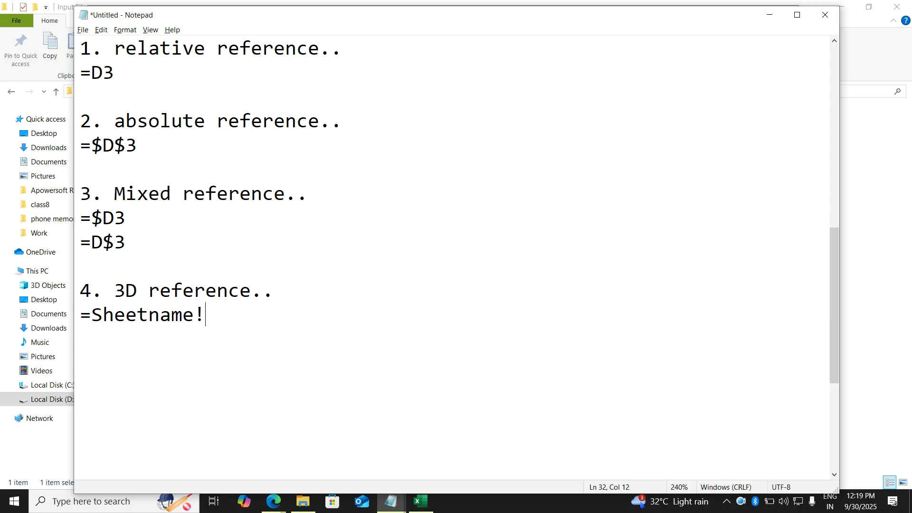
{"action": "type", "text": "D3"}
{"action": "key", "text": "Return"}
{"action": "key", "text": "Return"}
Add the note "when we have 2 cells that we need to connet on a different sheets.." below the 3D reference example
{"action": "scroll", "coordinate": [305, 297], "scroll_direction": "down", "scroll_amount": 2}
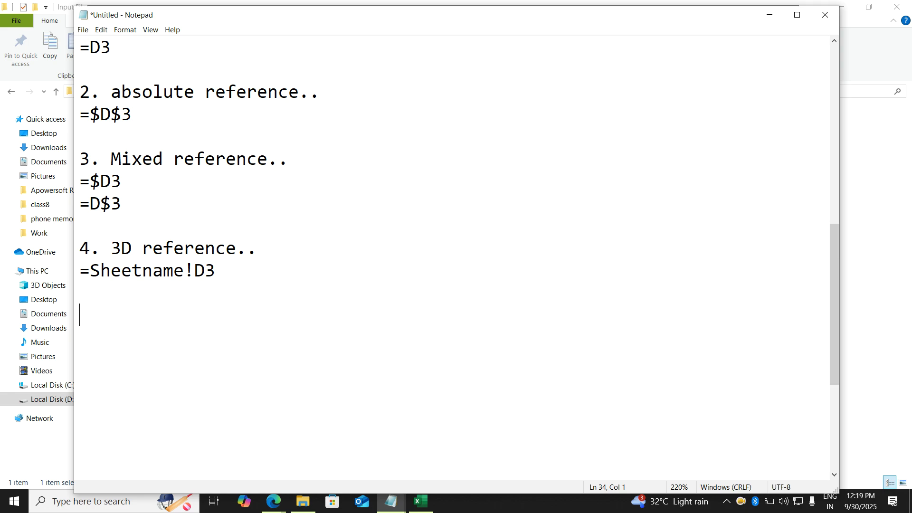
{"action": "type", "text": "when we hav"}
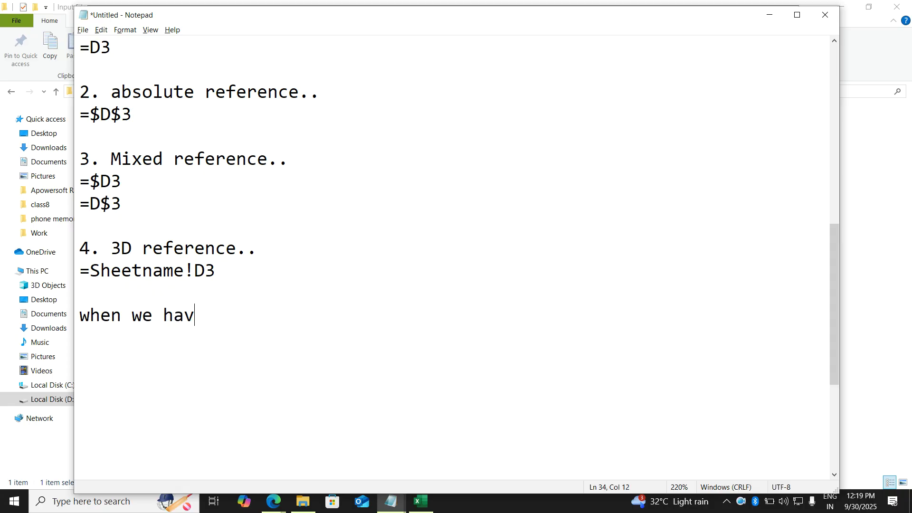
{"action": "type", "text": "e 2 cells"}
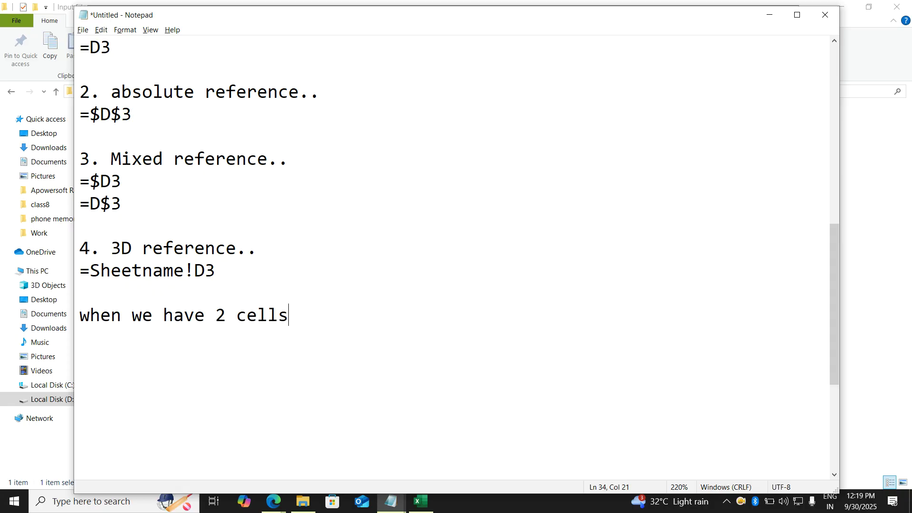
{"action": "type", "text": " that we need"}
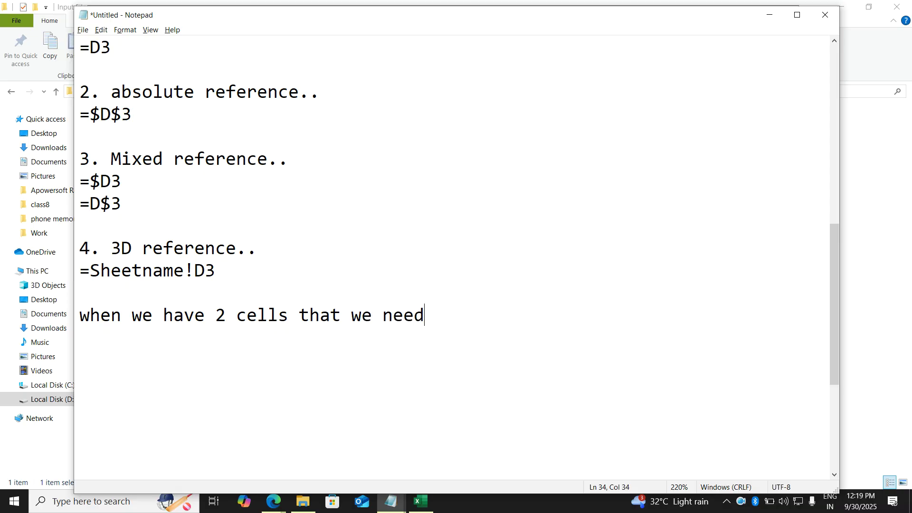
{"action": "type", "text": " to connet "}
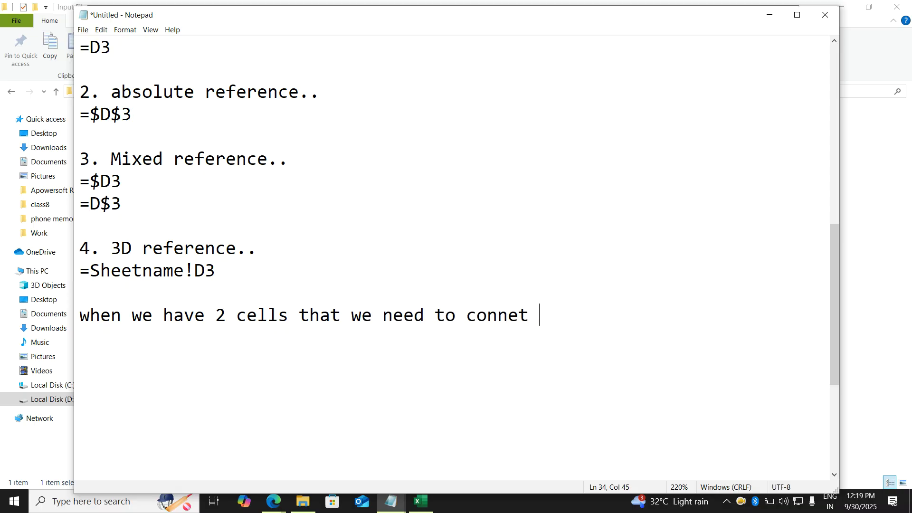
{"action": "type", "text": "on a differenc"}
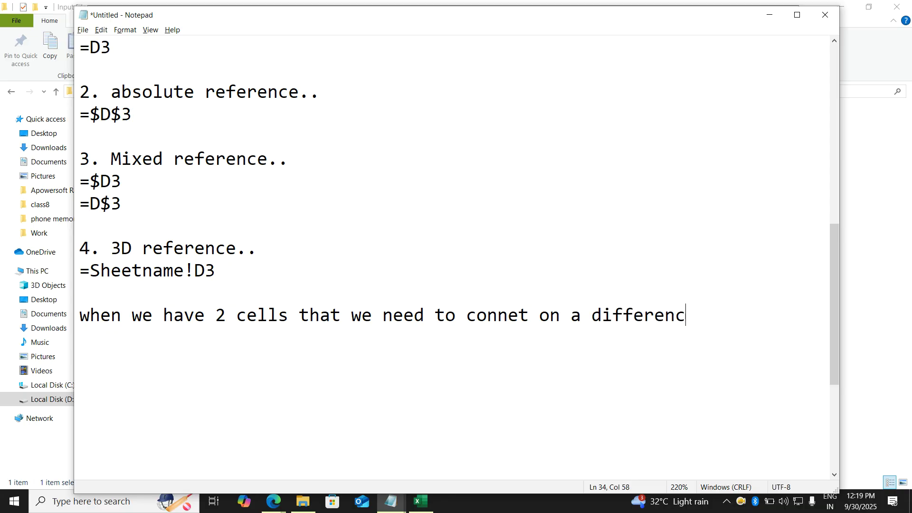
{"action": "key", "text": "BackSpace"}
{"action": "type", "text": "t sheets.."}
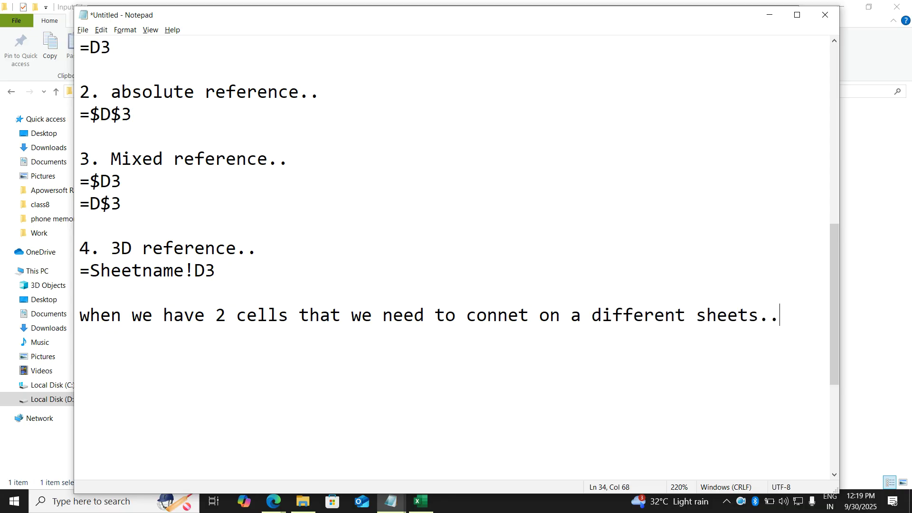
{"action": "key", "text": "Return"}
{"action": "key", "text": "Return"}
Switch back to the Excel workbook and add a new sheet named 3D after the mixed sheet
{"action": "key", "text": "alt+Tab"}
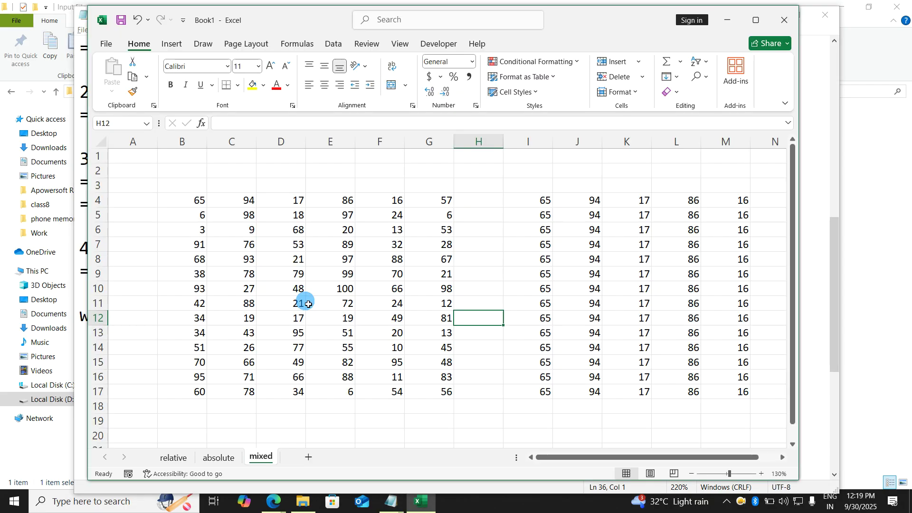
{"action": "left_click", "coordinate": [308, 456]}
{"action": "double_click", "coordinate": [300, 457]}
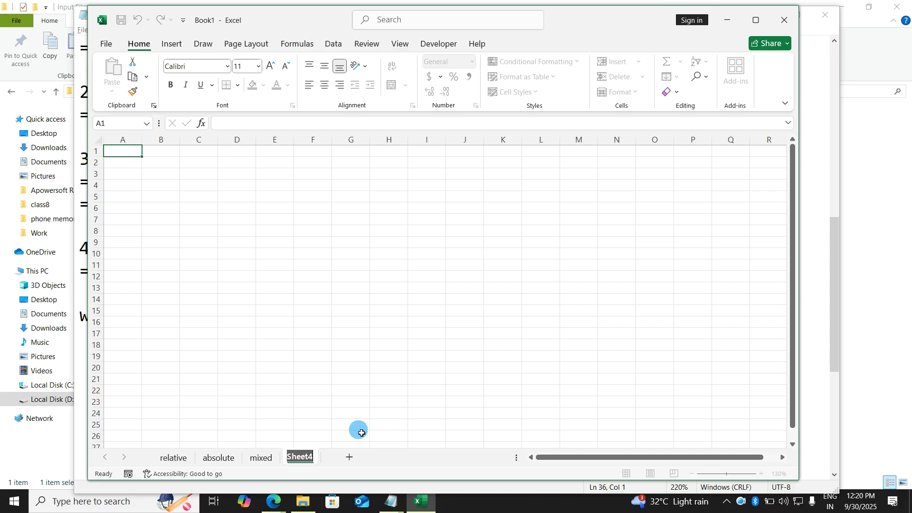
{"action": "type", "text": "#"}
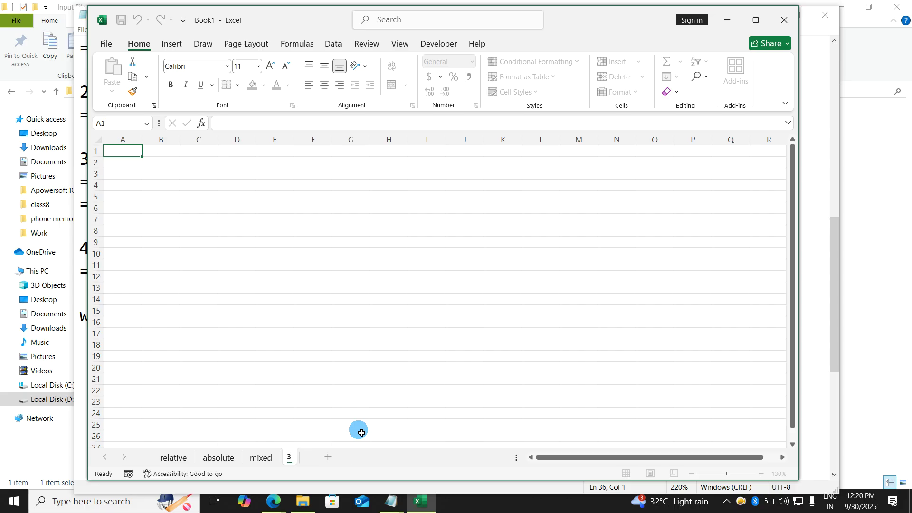
{"action": "type", "text": "D"}
{"action": "key", "text": "Return"}
{"action": "left_click", "coordinate": [359, 428]}
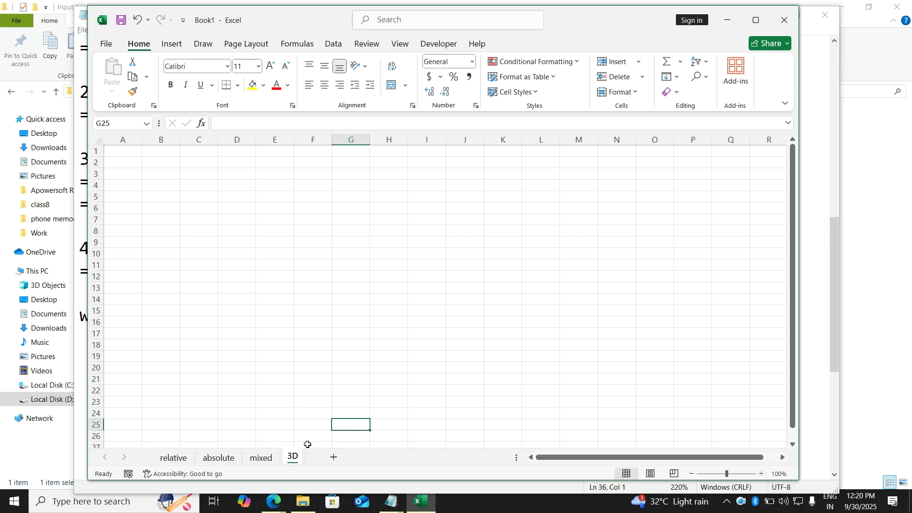
Link cell C3 on the 3D sheet to the mixed sheet with the formula =mixed!B4
{"action": "left_click", "coordinate": [261, 458]}
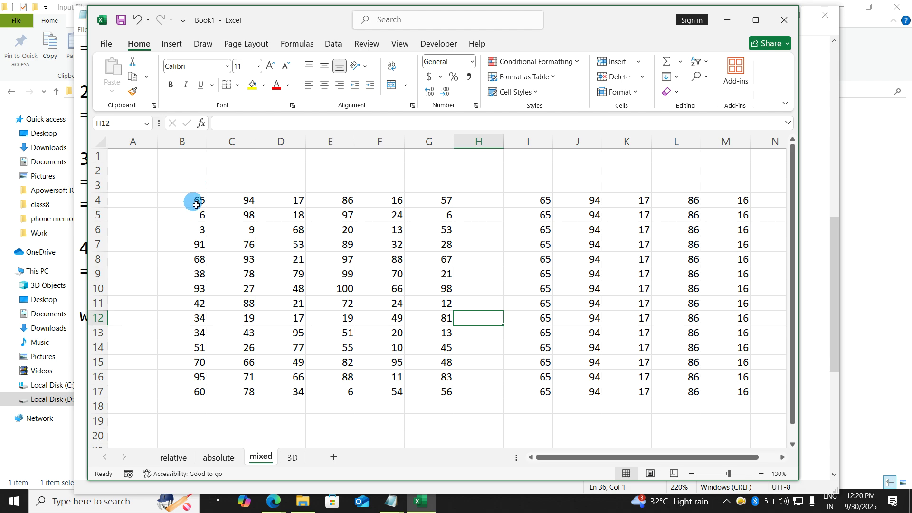
{"action": "left_click", "coordinate": [293, 457]}
{"action": "left_click", "coordinate": [265, 208]}
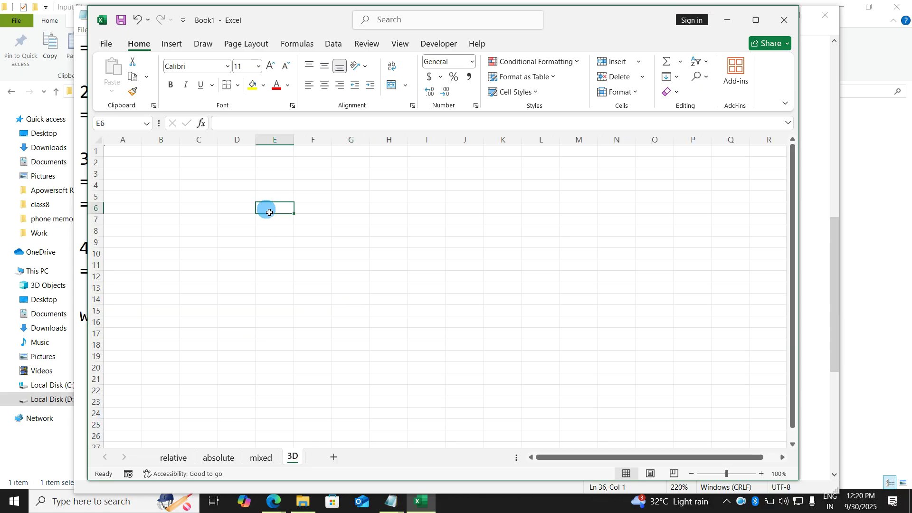
{"action": "scroll", "coordinate": [356, 242], "scroll_direction": "up", "scroll_amount": 5}
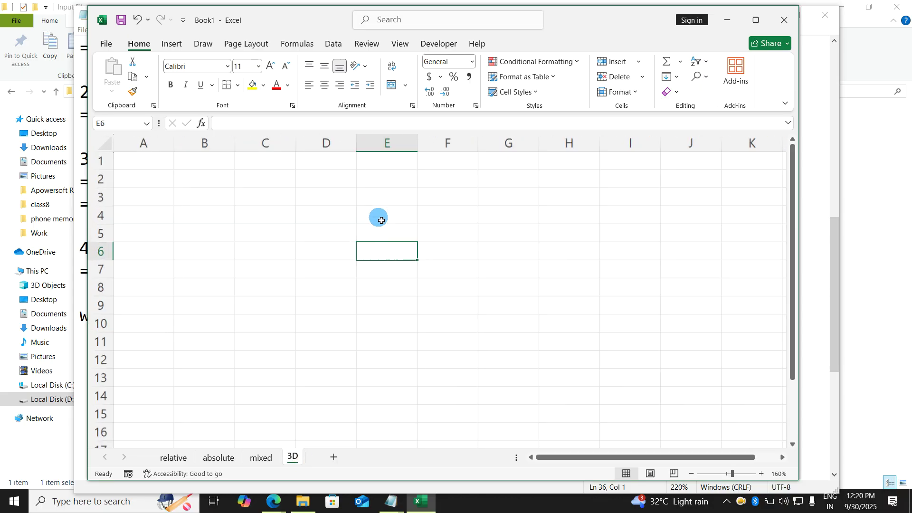
{"action": "left_click", "coordinate": [311, 211]}
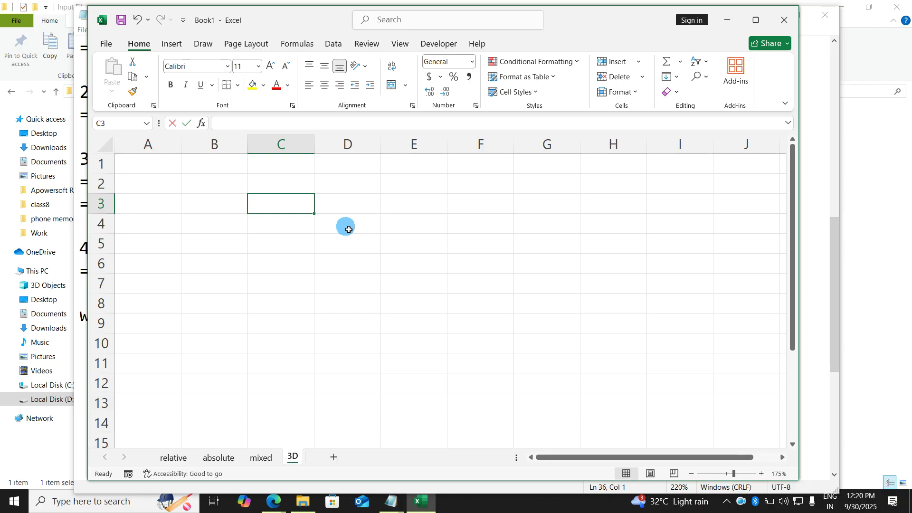
{"action": "type", "text": "=mixed"}
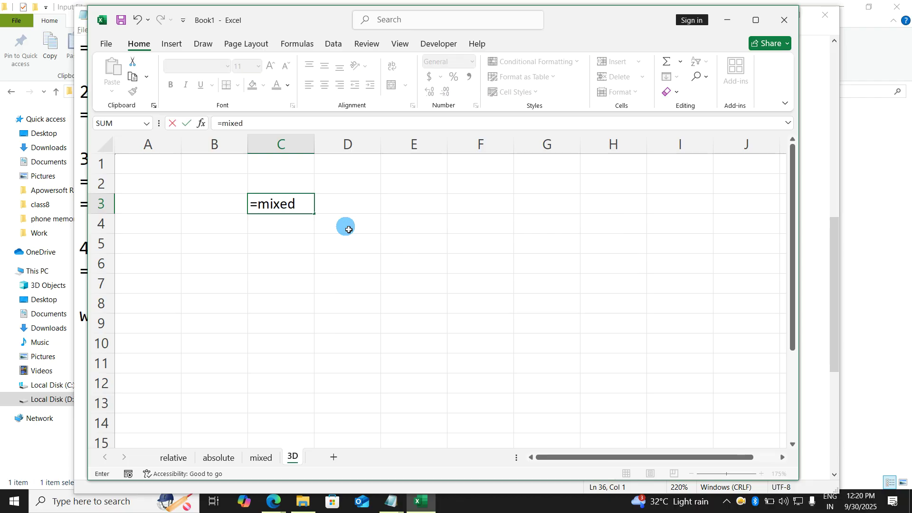
{"action": "type", "text": "!"}
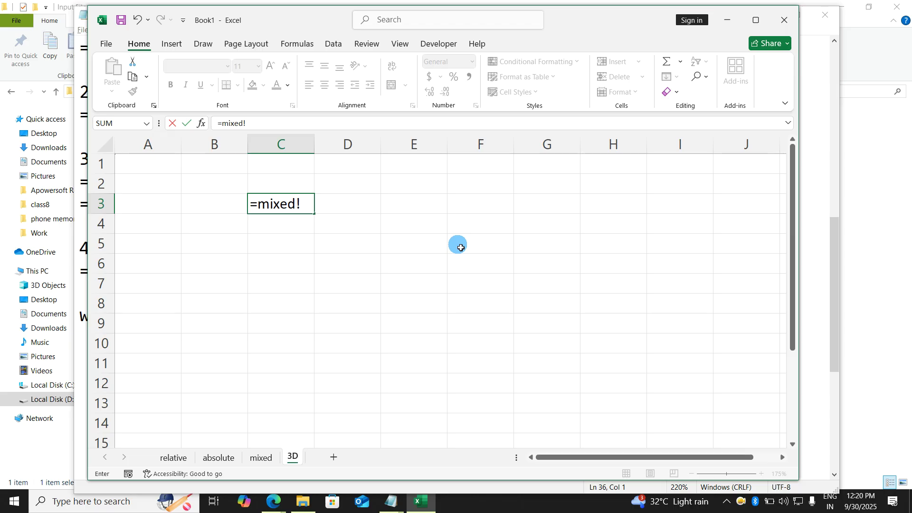
{"action": "type", "text": "B4"}
{"action": "key", "text": "Return"}
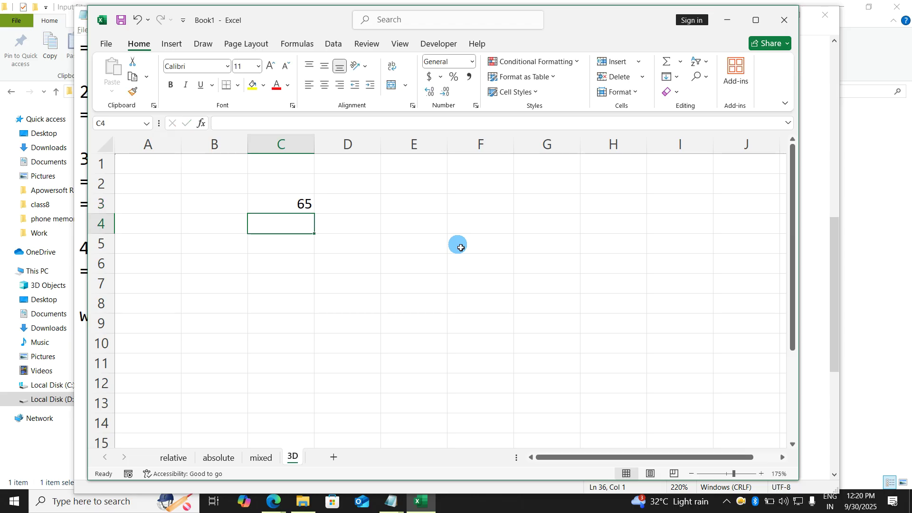
Set cell B4 on the mixed sheet to 100
{"action": "left_click", "coordinate": [260, 467]}
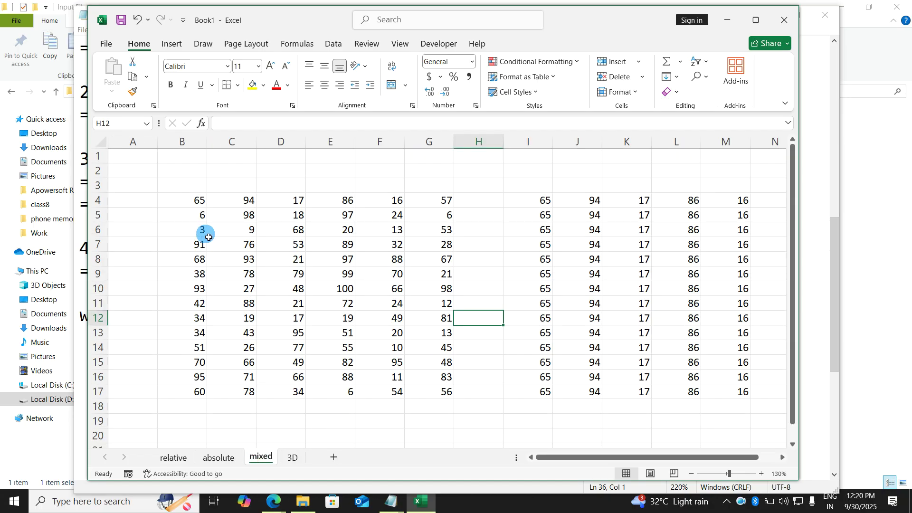
{"action": "left_click", "coordinate": [195, 204]}
{"action": "type", "text": "100"}
{"action": "key", "text": "Return"}
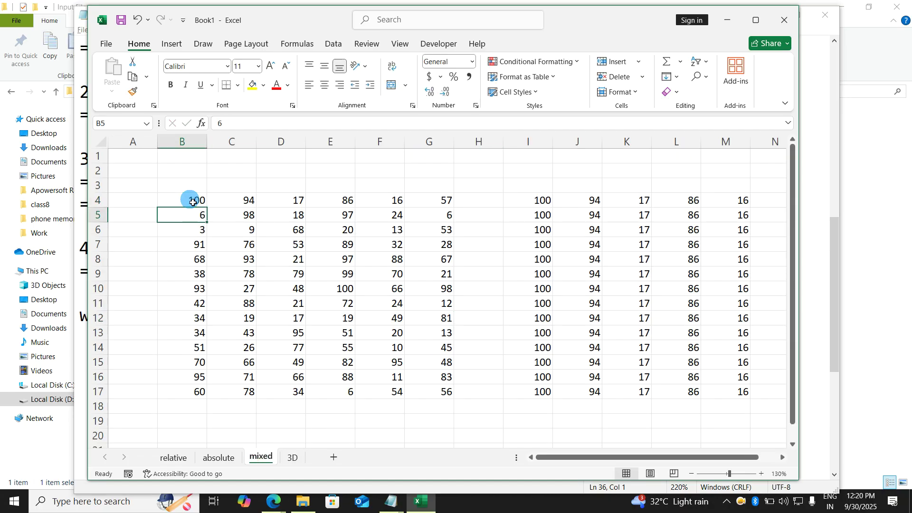
Return to the 3D sheet and inspect the linked value and formula in cell C3
{"action": "left_click", "coordinate": [290, 457]}
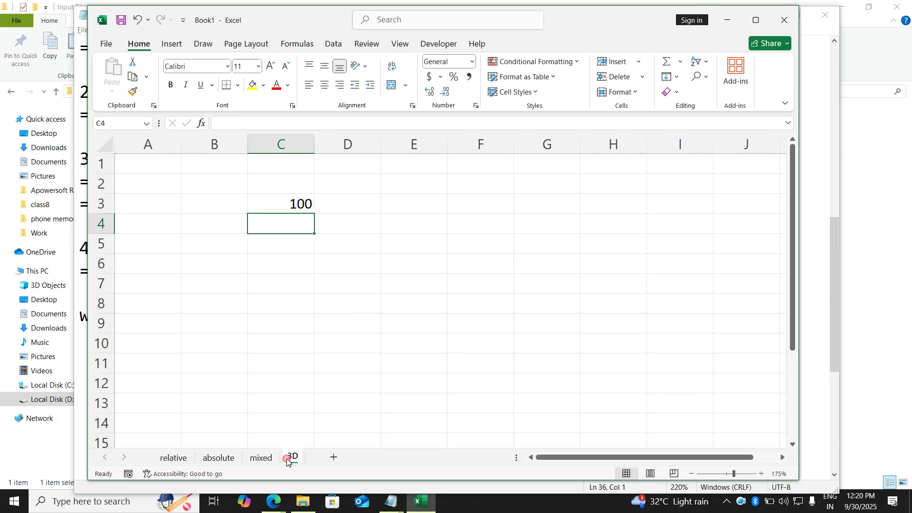
{"action": "left_click", "coordinate": [300, 203]}
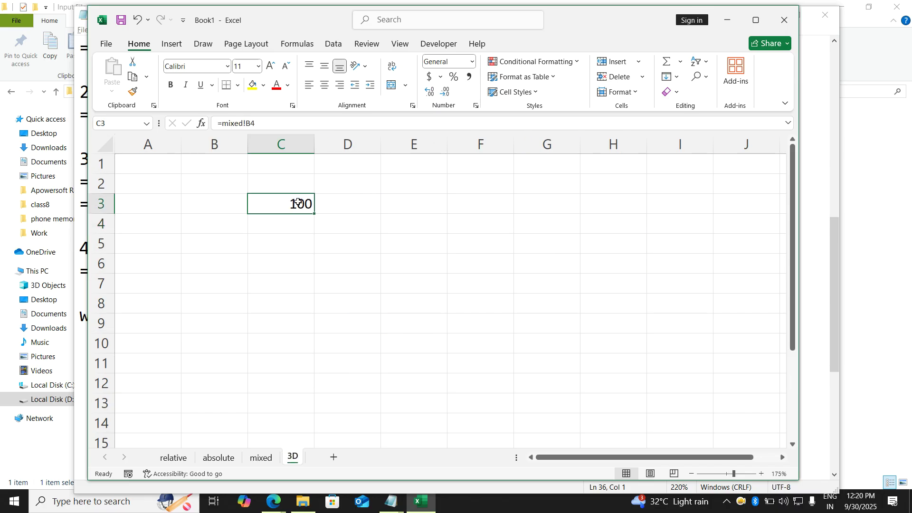
{"action": "double_click", "coordinate": [304, 205]}
{"action": "left_click", "coordinate": [317, 207]}
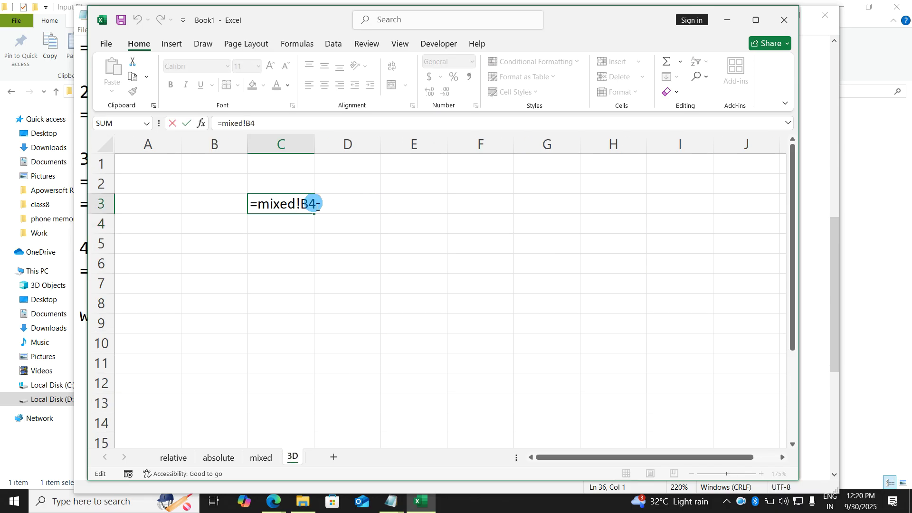
{"action": "key", "text": "Return"}
Fill the C3 formula on the 3D sheet down to row 8 and across to column F
{"action": "left_click", "coordinate": [307, 203]}
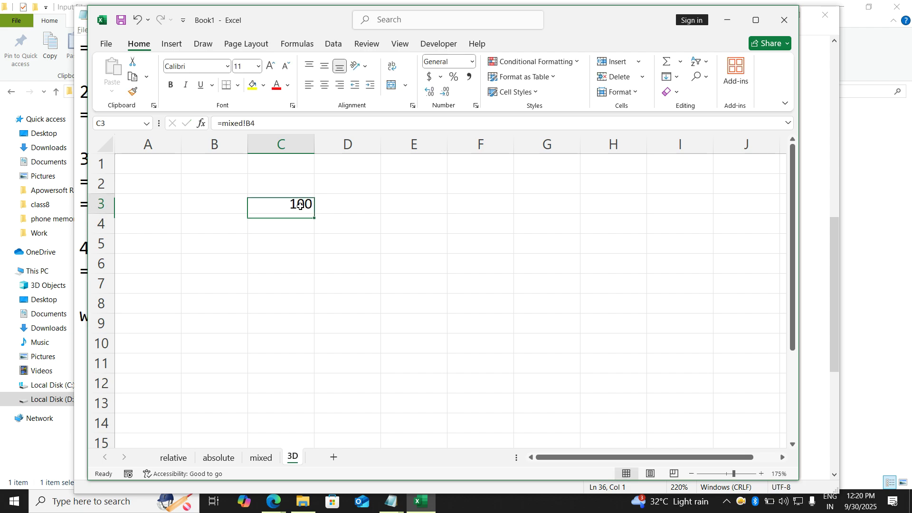
{"action": "left_click_drag", "start_coordinate": [318, 218], "coordinate": [316, 310]}
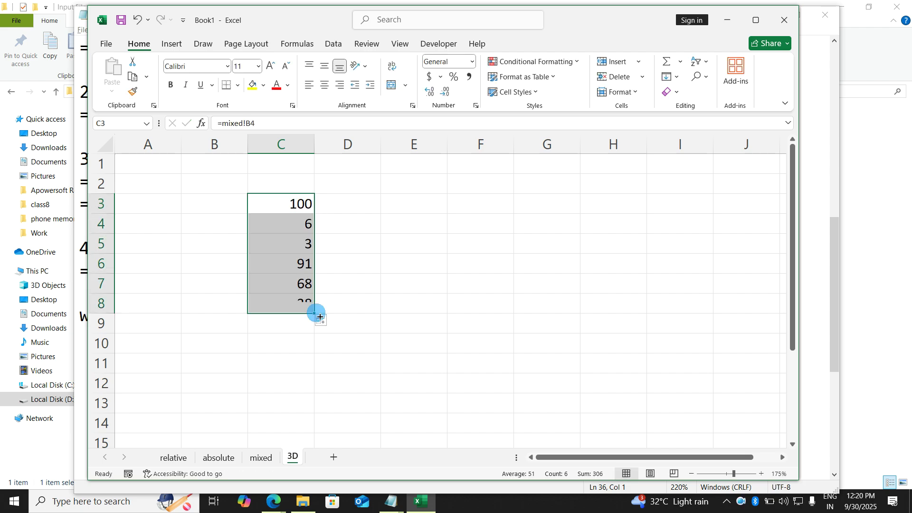
{"action": "left_click_drag", "start_coordinate": [485, 311], "coordinate": [482, 308]}
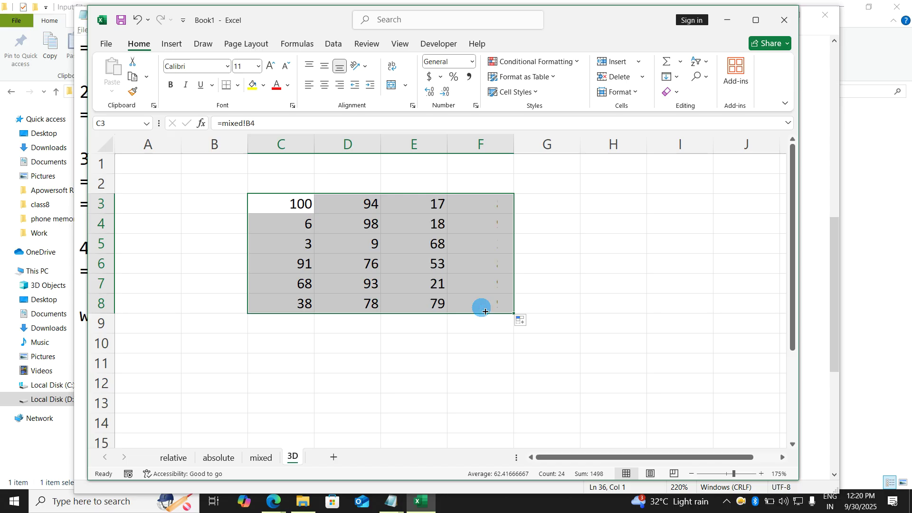
{"action": "left_click", "coordinate": [507, 364]}
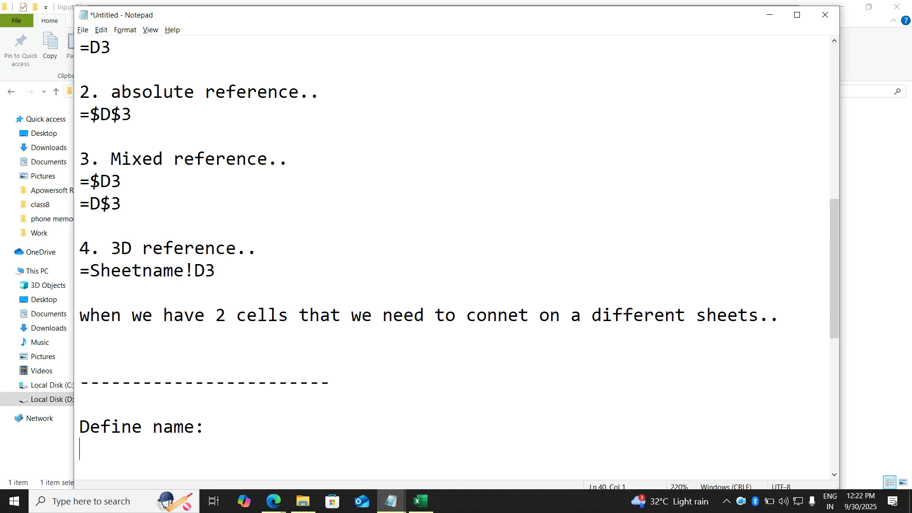
Add the note "to give the name to cell or range we use define name.." under the Define name heading, followed by a blank line
{"action": "scroll", "coordinate": [793, 323], "scroll_direction": "down", "scroll_amount": 3}
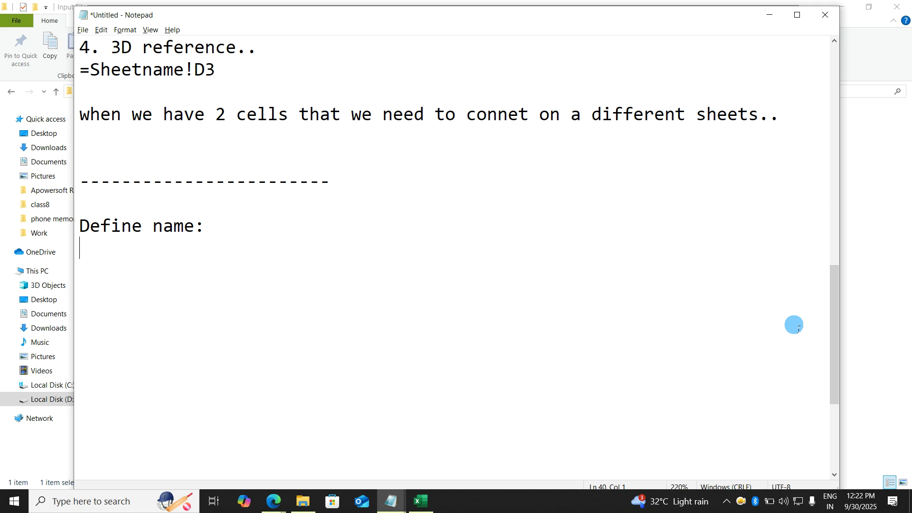
{"action": "type", "text": "to ginv"}
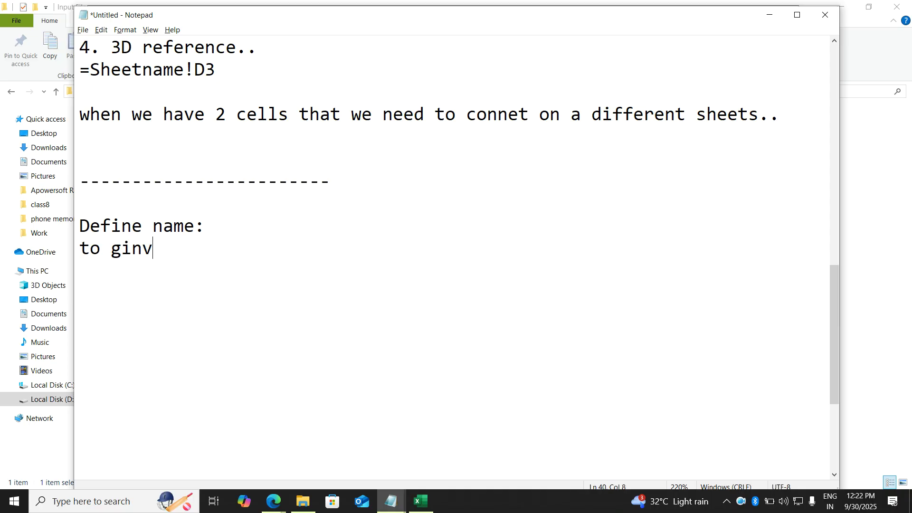
{"action": "key", "text": "BackSpace"}
{"action": "key", "text": "BackSpace"}
{"action": "type", "text": "ve the name "}
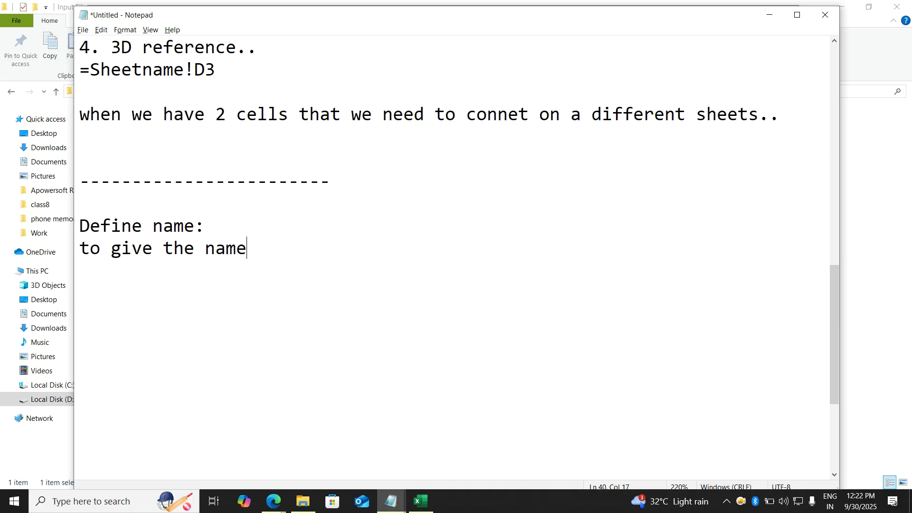
{"action": "type", "text": "to che"}
{"action": "key", "text": "BackSpace"}
{"action": "key", "text": "BackSpace"}
{"action": "type", "text": "ell or range "}
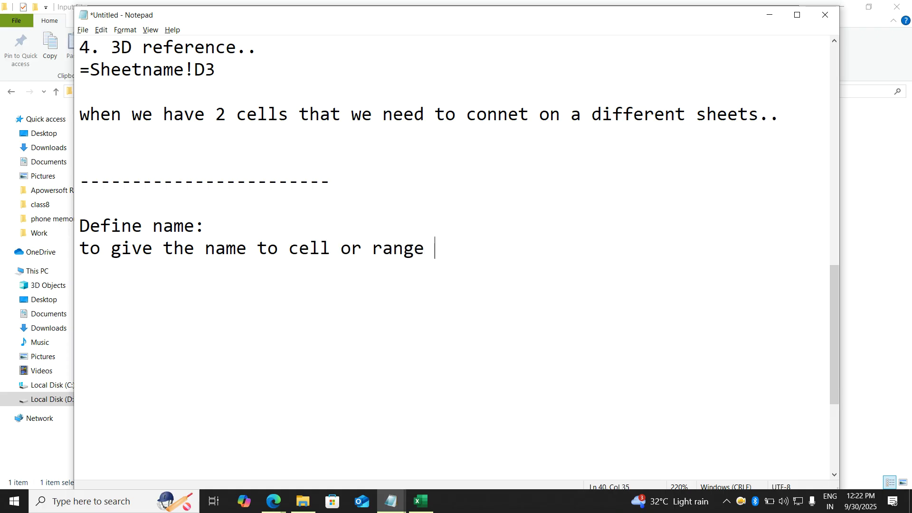
{"action": "type", "text": "we use def"}
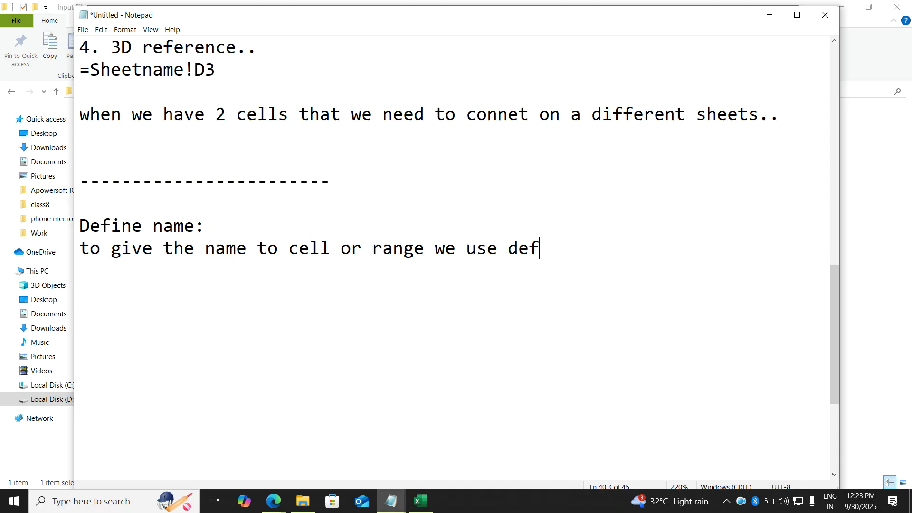
{"action": "type", "text": "ine name.."}
{"action": "key", "text": "Return"}
{"action": "key", "text": "Return"}
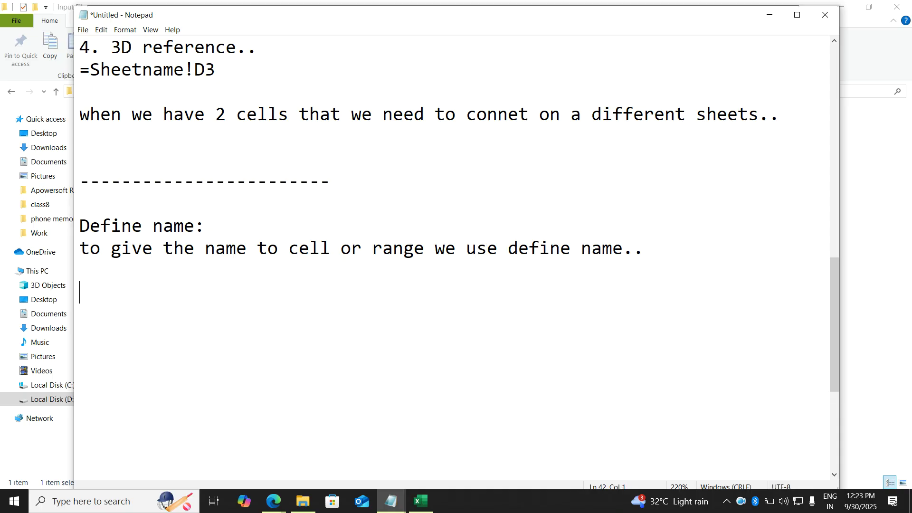
Add the line "formula -> Define name.." below the Define name explanation, followed by a blank line
{"action": "type", "text": "="}
{"action": "key", "text": "BackSpace"}
{"action": "type", "text": "or"}
{"action": "key", "text": "BackSpace"}
{"action": "key", "text": "BackSpace"}
{"action": "type", "text": "fornu"}
{"action": "key", "text": "BackSpace"}
{"action": "key", "text": "BackSpace"}
{"action": "type", "text": "mula ="}
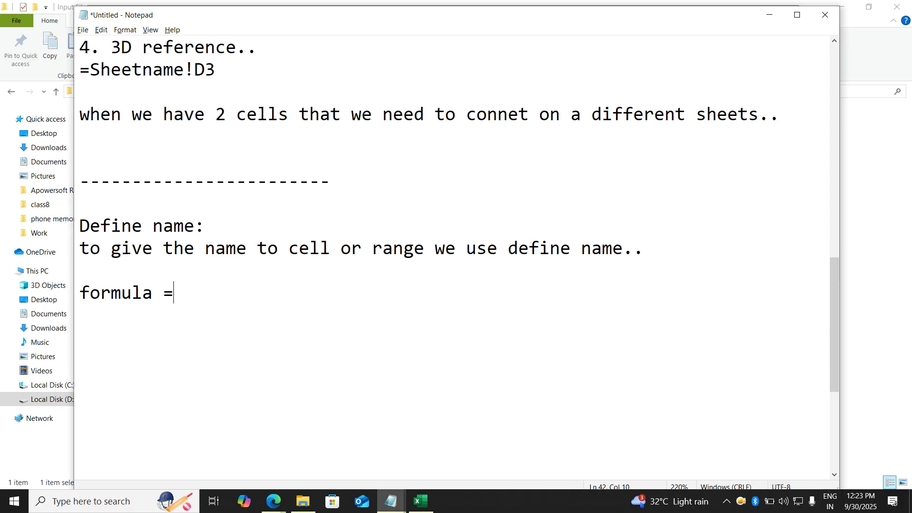
{"action": "key", "text": "BackSpace"}
{"action": "type", "text": "-> D"}
{"action": "key", "text": "BackSpace"}
{"action": "type", "text": "Define name.."}
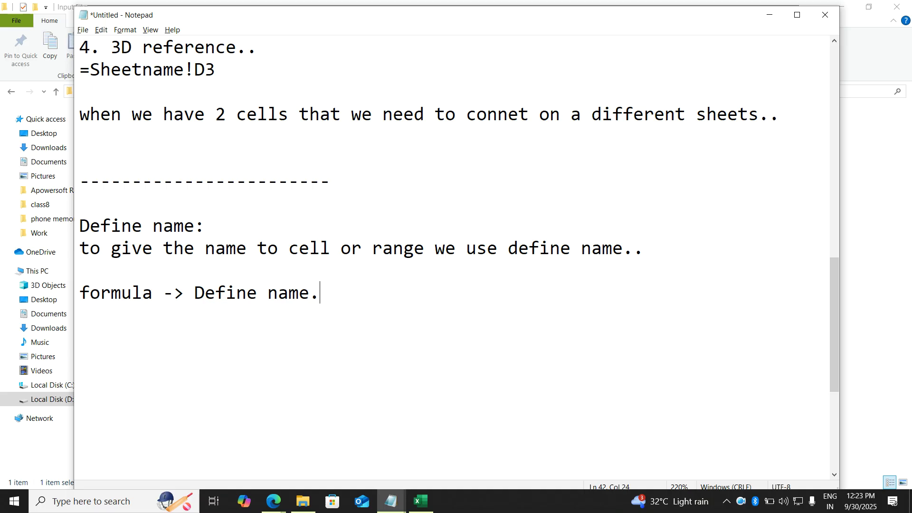
{"action": "key", "text": "Return"}
{"action": "key", "text": "Return"}
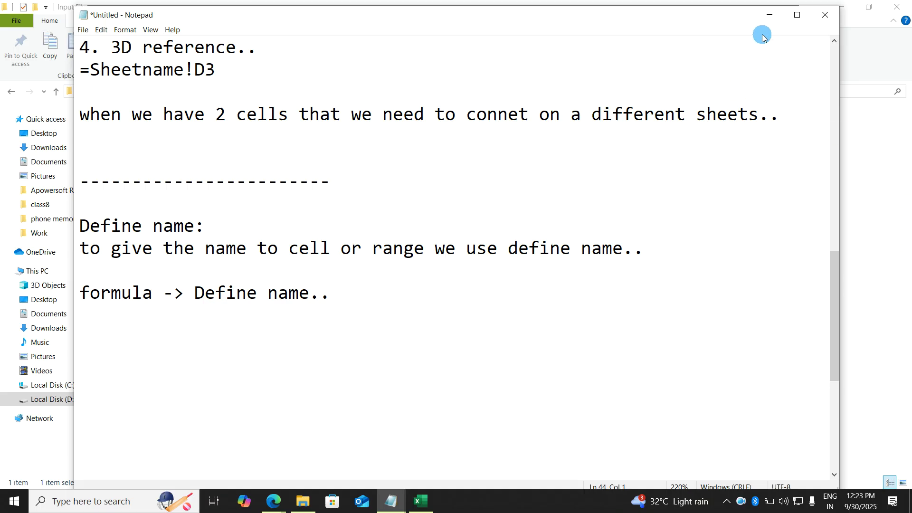
Switch back to the Excel workbook, keep it open, and highlight the range B4:G17 on the mixed sheet
{"action": "left_click", "coordinate": [771, 15]}
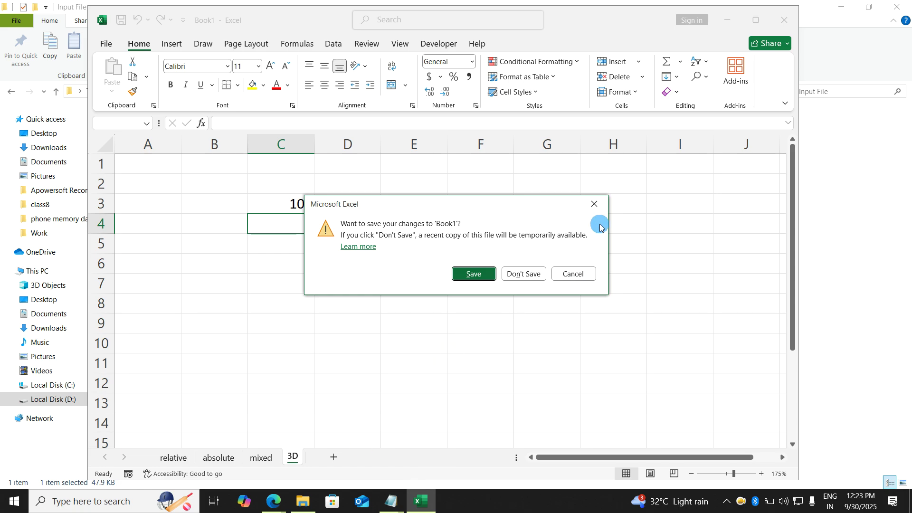
{"action": "key", "text": "Escape"}
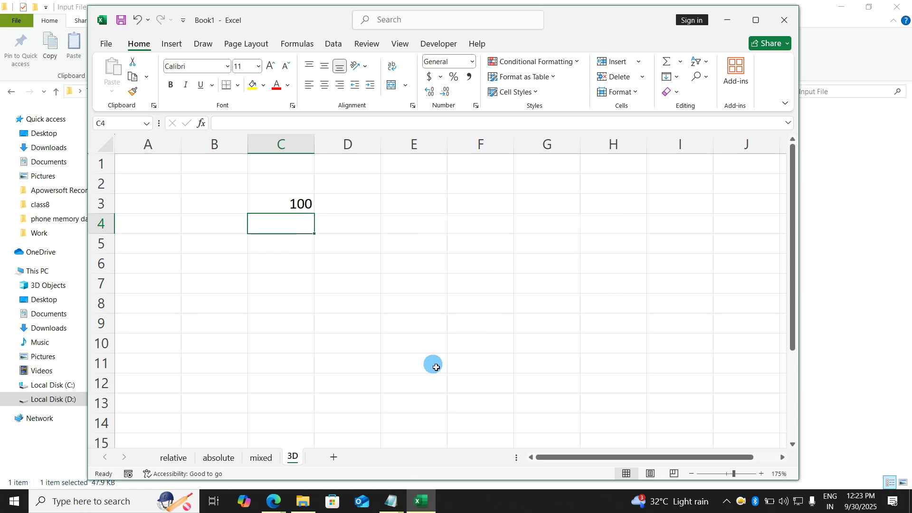
{"action": "left_click", "coordinate": [262, 457]}
{"action": "left_click", "coordinate": [279, 303]}
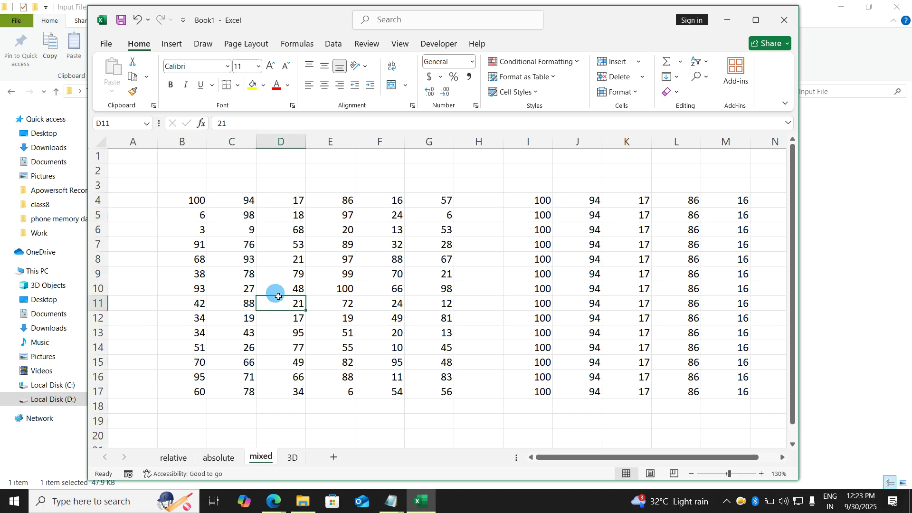
{"action": "scroll", "coordinate": [279, 296], "scroll_direction": "down", "scroll_amount": 1, "text": "ctrl"}
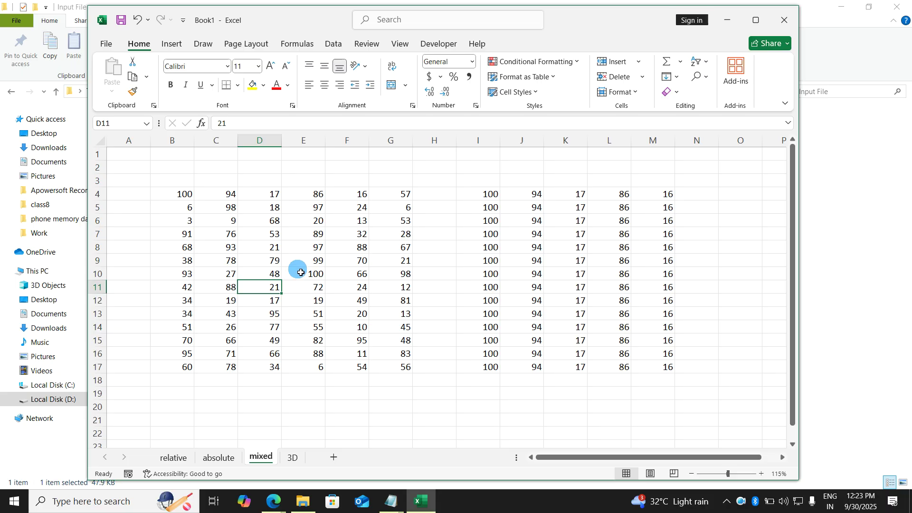
{"action": "left_click_drag", "start_coordinate": [179, 193], "coordinate": [394, 368]}
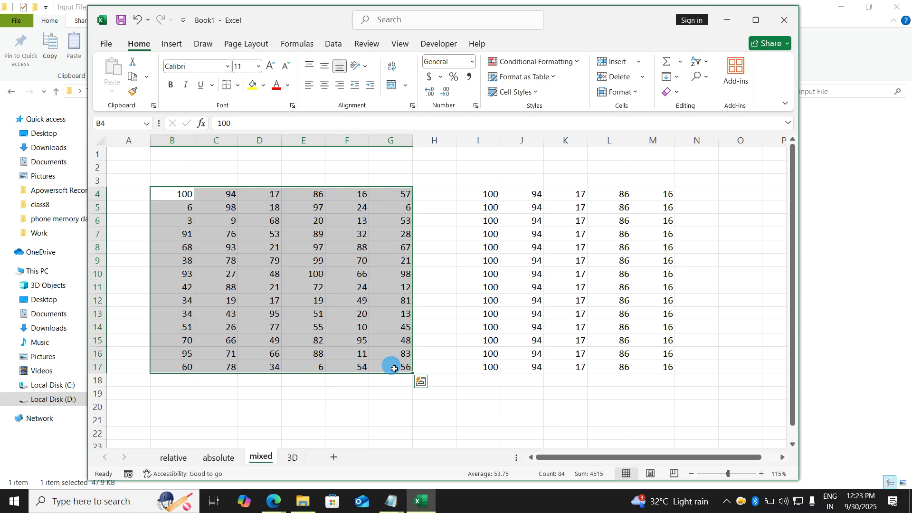
{"action": "left_click", "coordinate": [401, 411]}
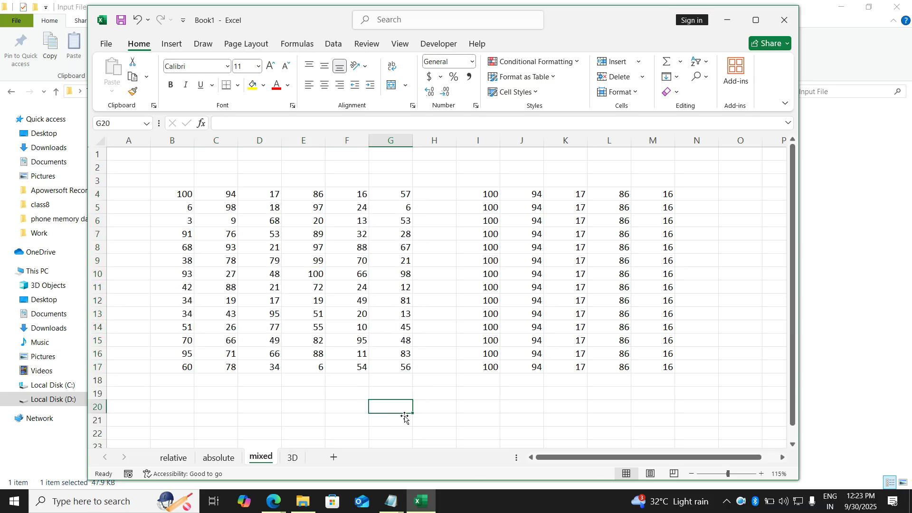
Enter a SUM formula for the range B4:G17 in cell I21 of the mixed sheet
{"action": "left_click", "coordinate": [491, 419]}
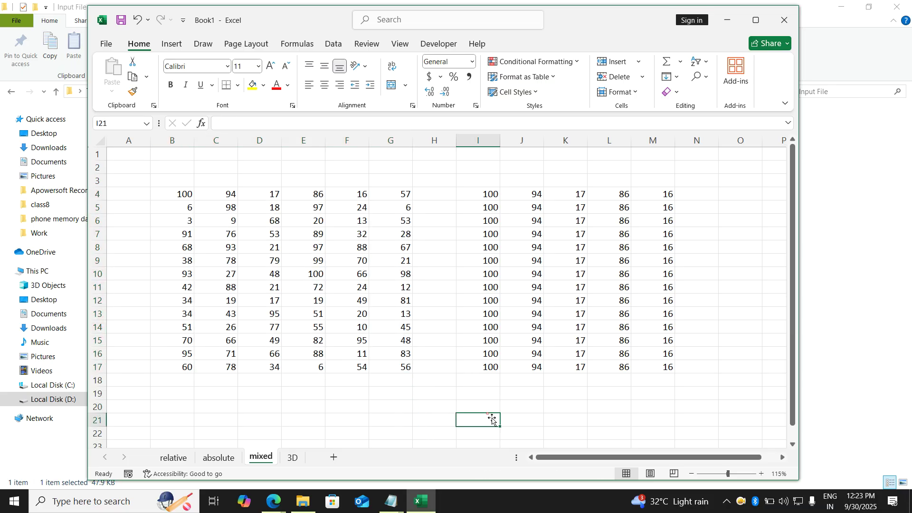
{"action": "type", "text": "="}
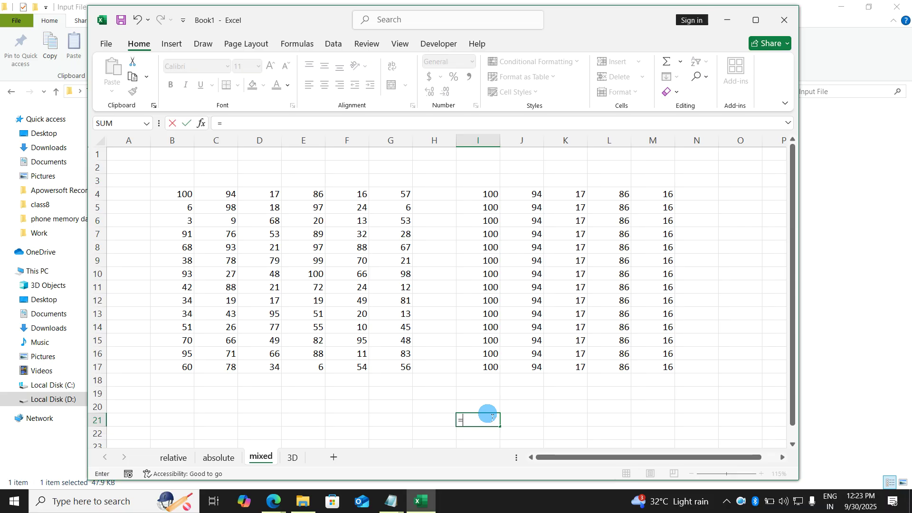
{"action": "type", "text": "sum("}
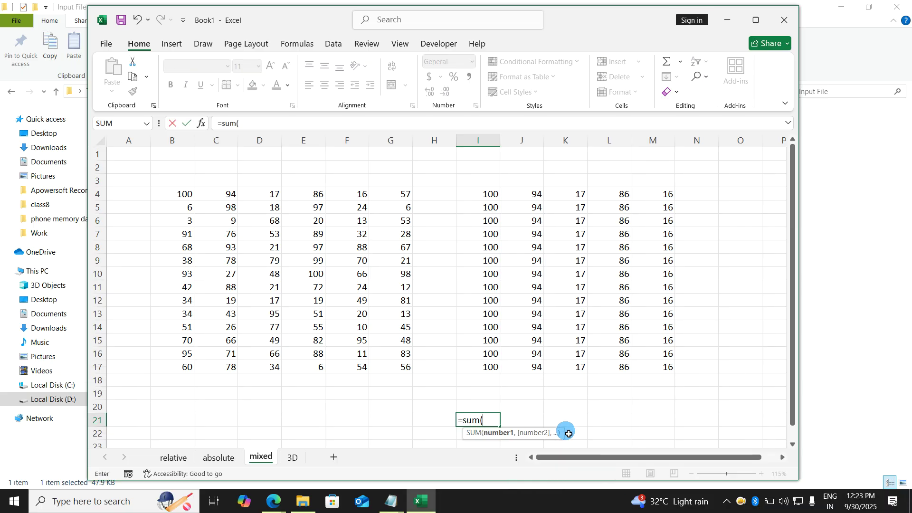
{"action": "left_click_drag", "start_coordinate": [182, 195], "coordinate": [392, 371]}
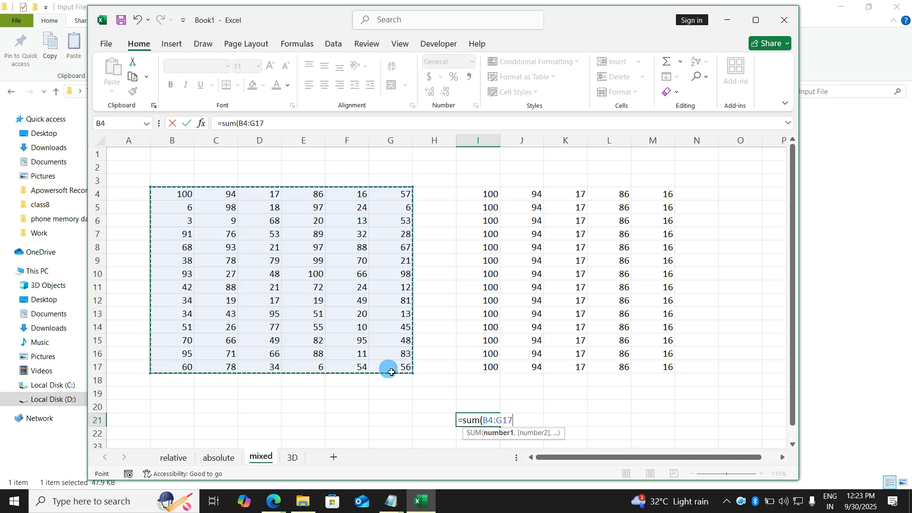
{"action": "key", "text": "Return"}
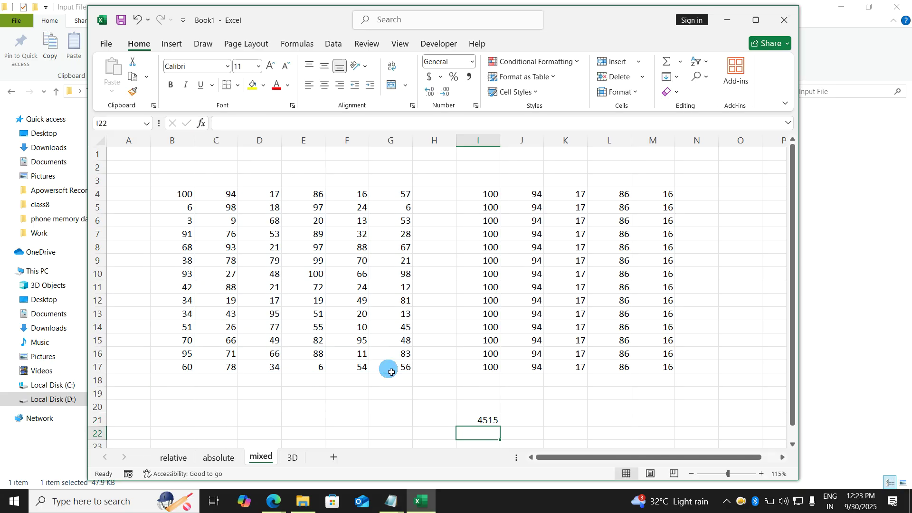
In cell E4 of the 3D sheet, enter a SUM formula that references the range B4:G17 on the mixed sheet
{"action": "left_click", "coordinate": [294, 458]}
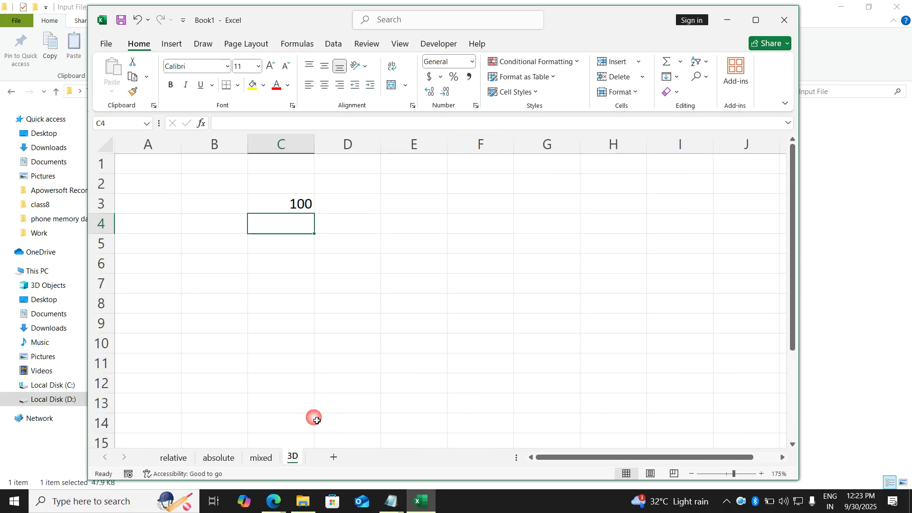
{"action": "left_click", "coordinate": [400, 232]}
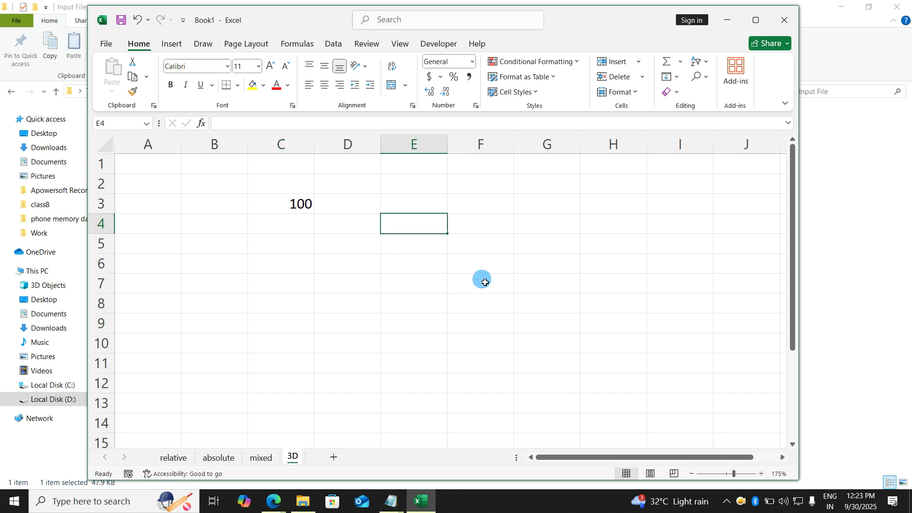
{"action": "type", "text": "=sum("}
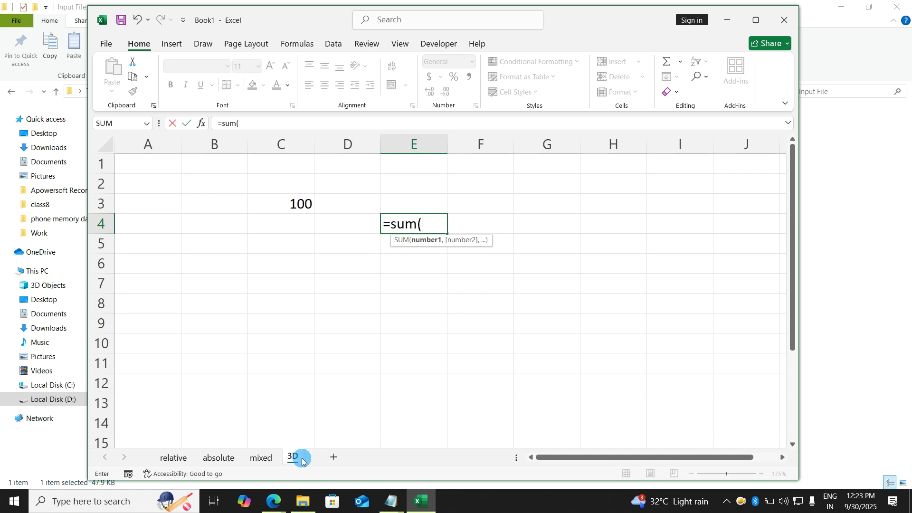
{"action": "left_click", "coordinate": [260, 458]}
{"action": "left_click_drag", "start_coordinate": [187, 195], "coordinate": [398, 368]}
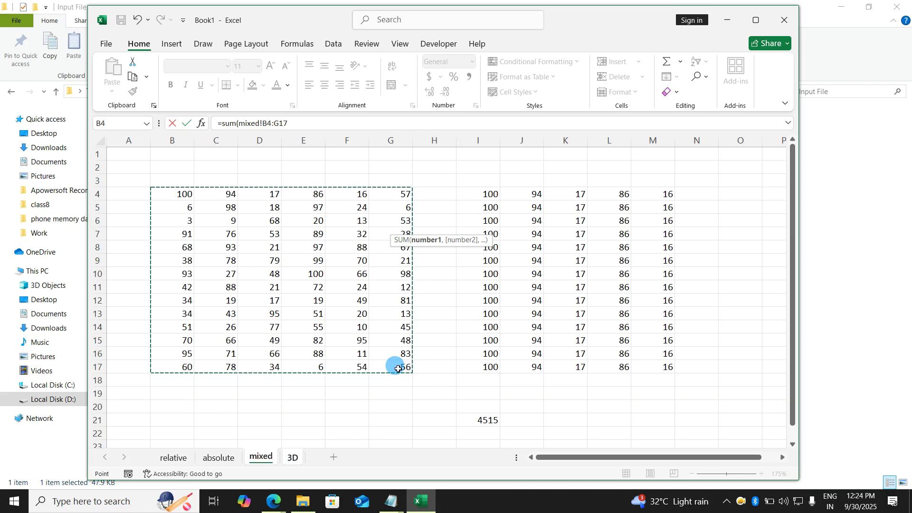
{"action": "key", "text": "Return"}
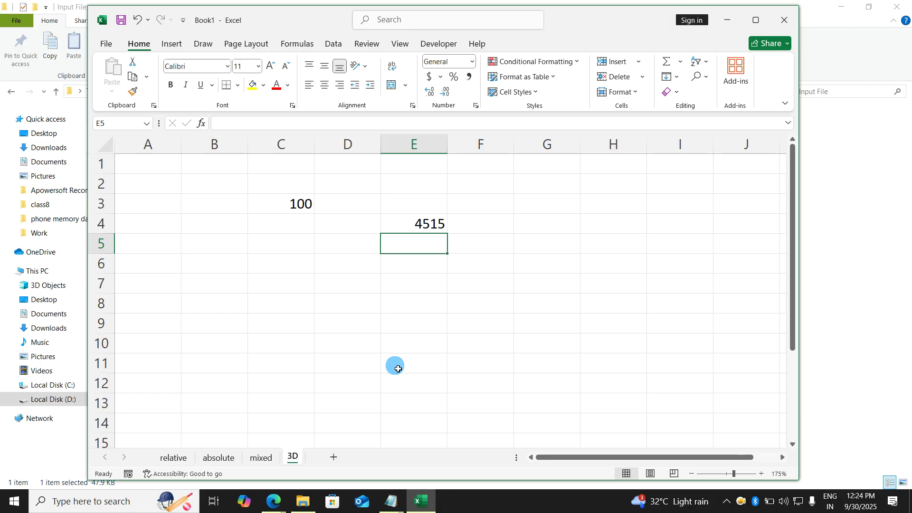
Define the name mydata for the range B4:G17 on the mixed sheet, with Workbook scope
{"action": "left_click", "coordinate": [256, 457]}
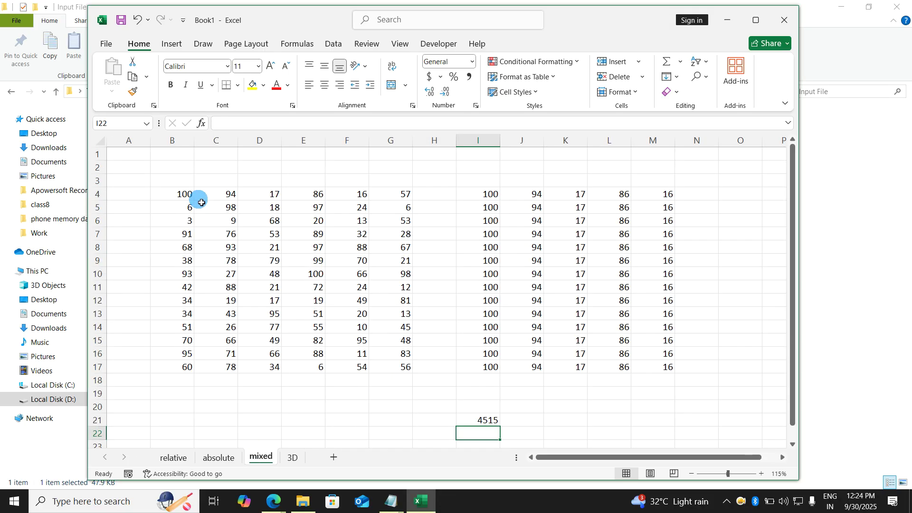
{"action": "left_click_drag", "start_coordinate": [187, 194], "coordinate": [406, 368]}
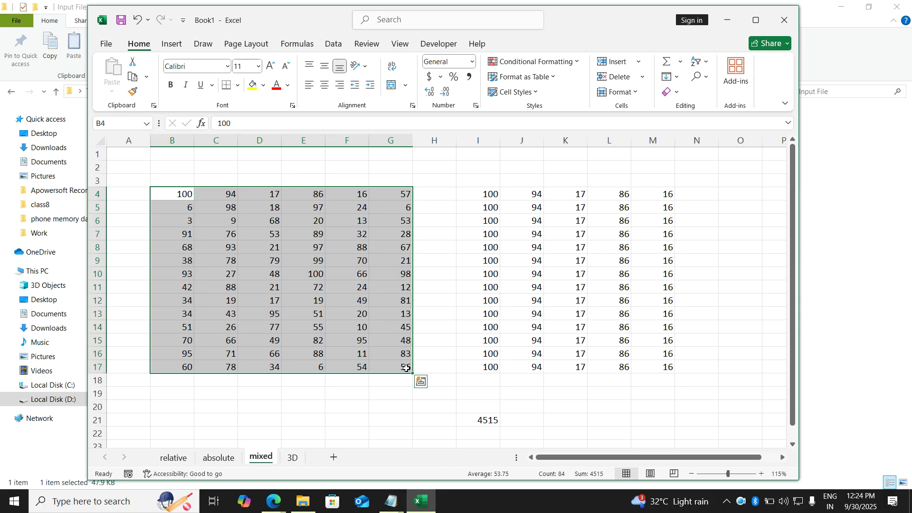
{"action": "left_click", "coordinate": [302, 45]}
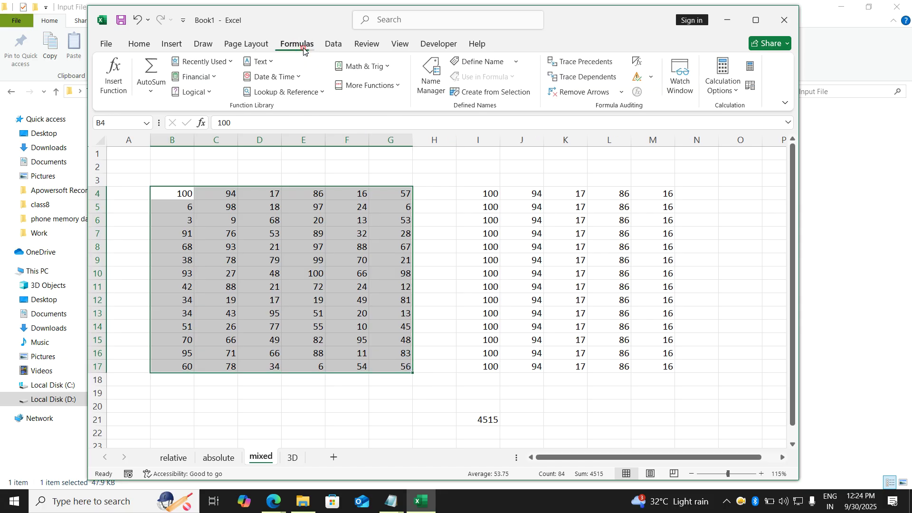
{"action": "left_click", "coordinate": [469, 61]}
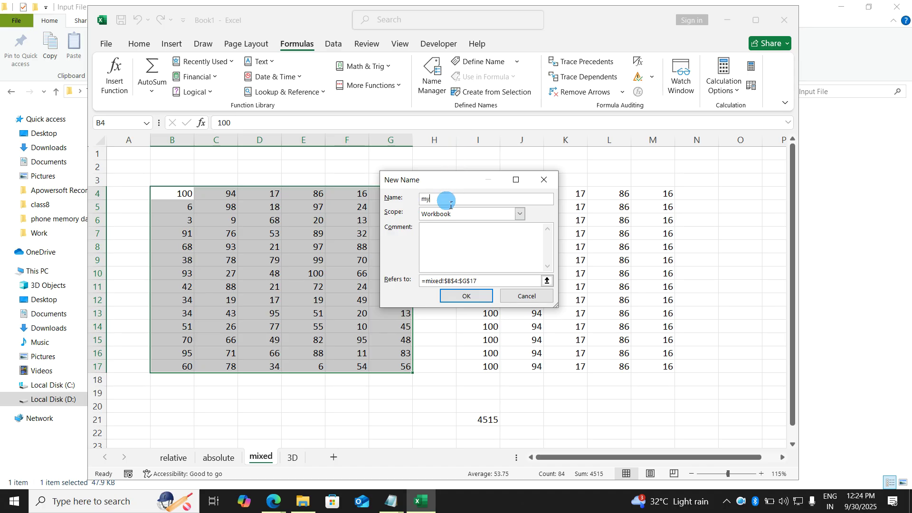
{"action": "type", "text": "mydata"}
{"action": "key", "text": "Return"}
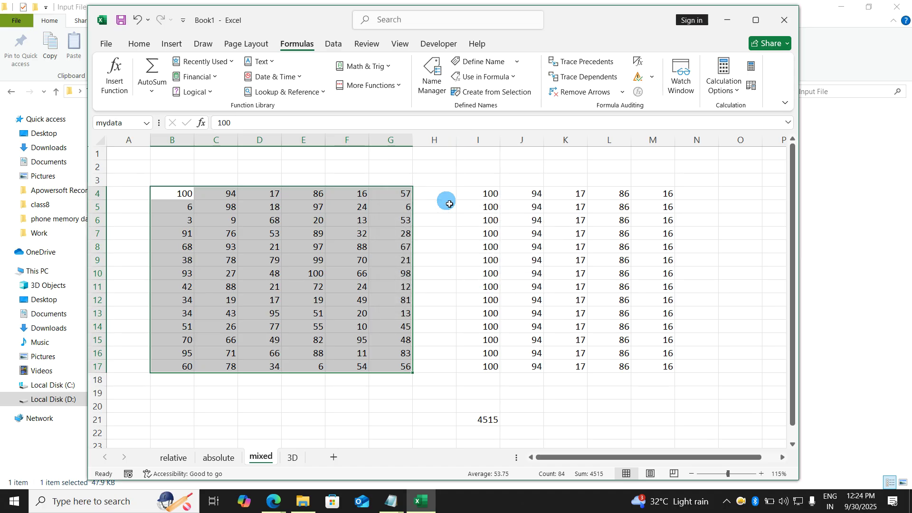
Enter the formula =sum(mydata) in cell E20 of the mixed sheet
{"action": "left_click", "coordinate": [450, 203]}
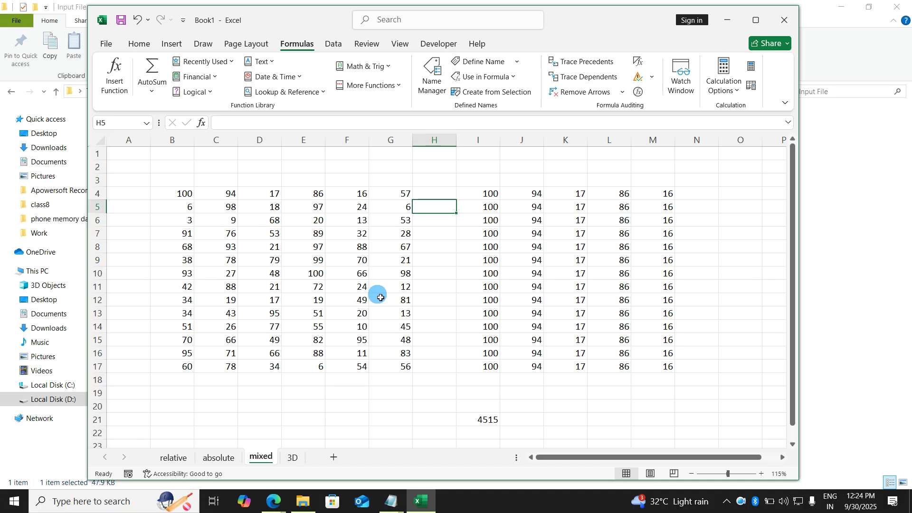
{"action": "left_click", "coordinate": [304, 410]}
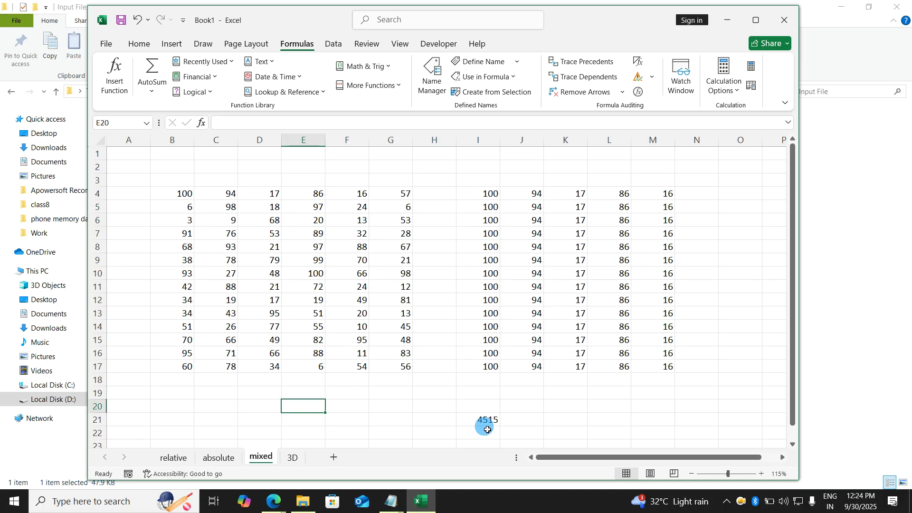
{"action": "type", "text": "=sum(my"}
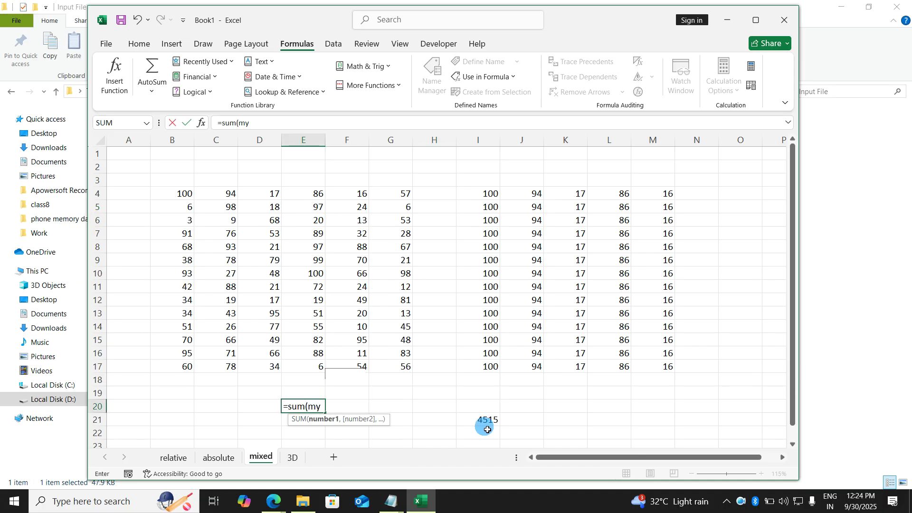
{"action": "type", "text": "data)"}
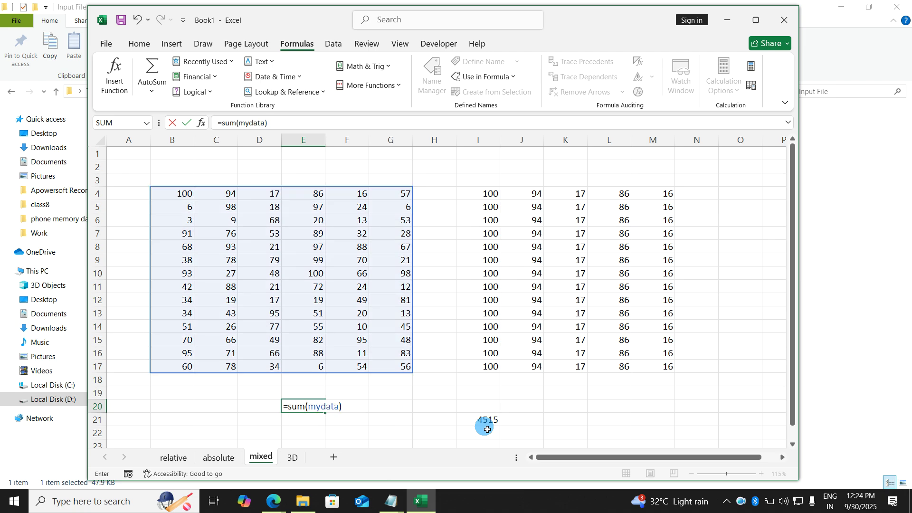
{"action": "key", "text": "Return"}
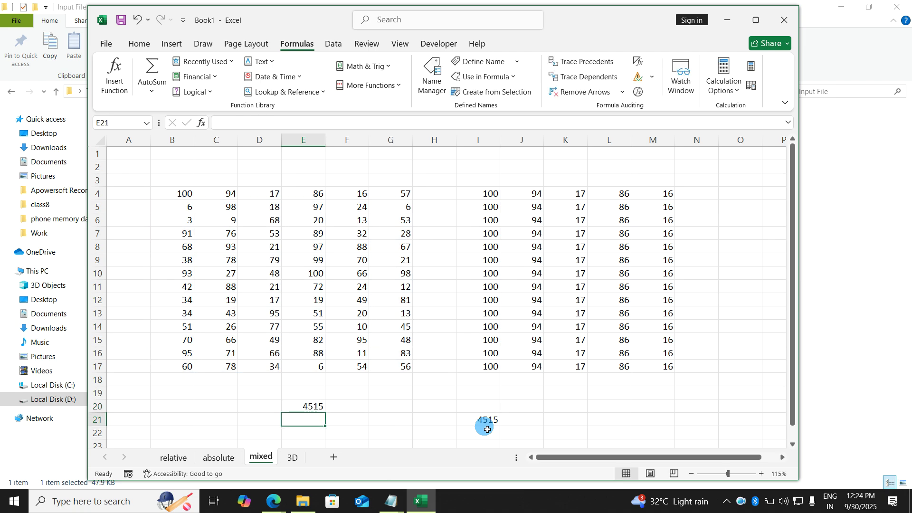
Enter the formula =average(mydata) in cell C6 of the 3D sheet
{"action": "left_click", "coordinate": [292, 457]}
{"action": "left_click", "coordinate": [283, 259]}
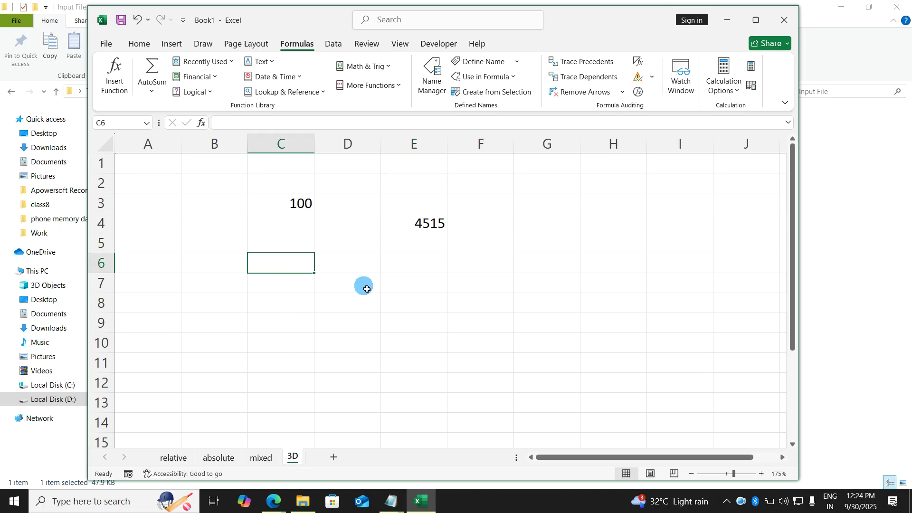
{"action": "type", "text": "=average("}
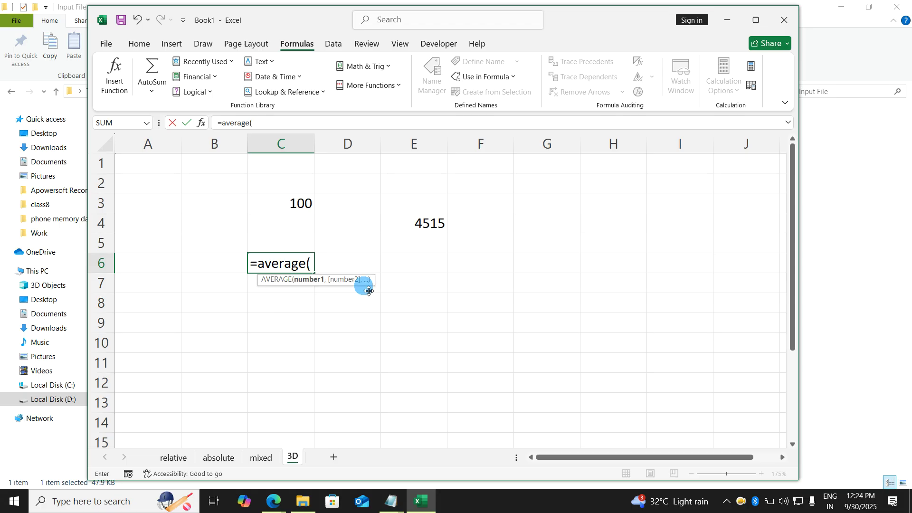
{"action": "type", "text": "mydata)"}
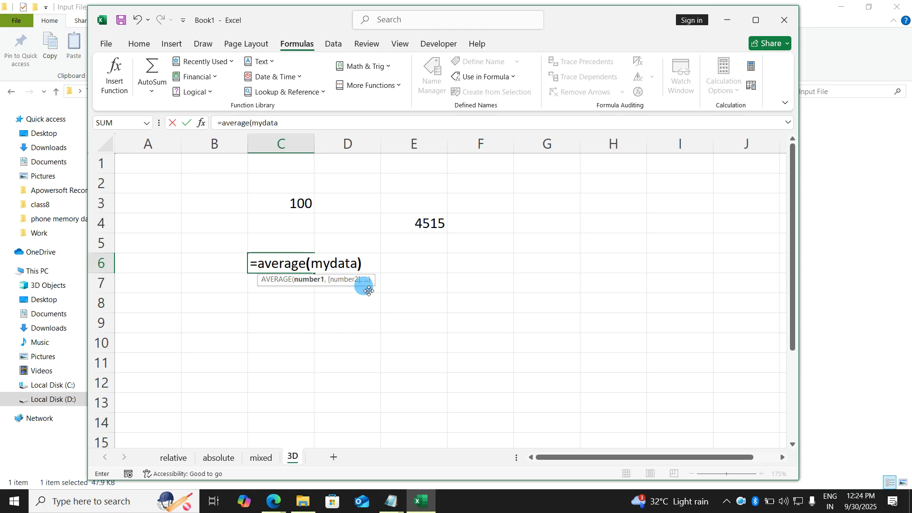
{"action": "key", "text": "Return"}
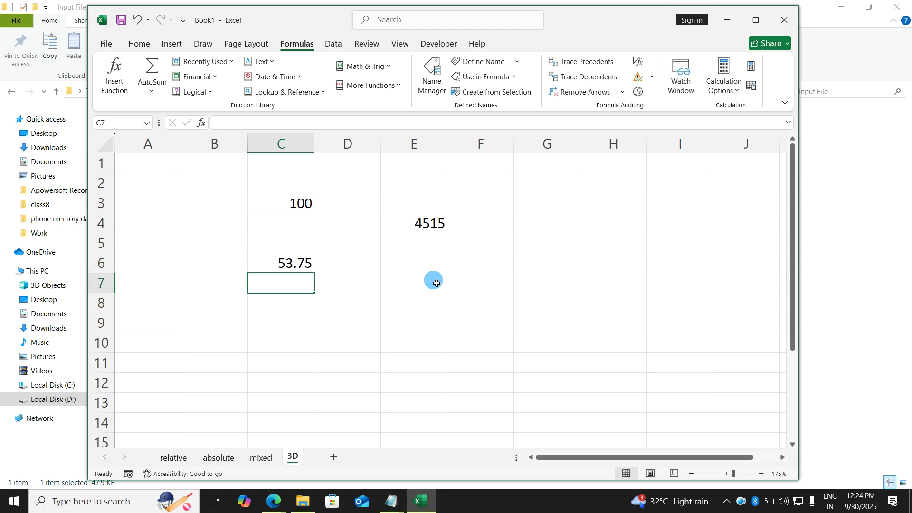
Enter =mydata in cell G7 of the 3D sheet to bring in the whole named range
{"action": "left_click", "coordinate": [417, 265]}
{"action": "scroll", "coordinate": [418, 267], "scroll_direction": "down", "scroll_amount": 5}
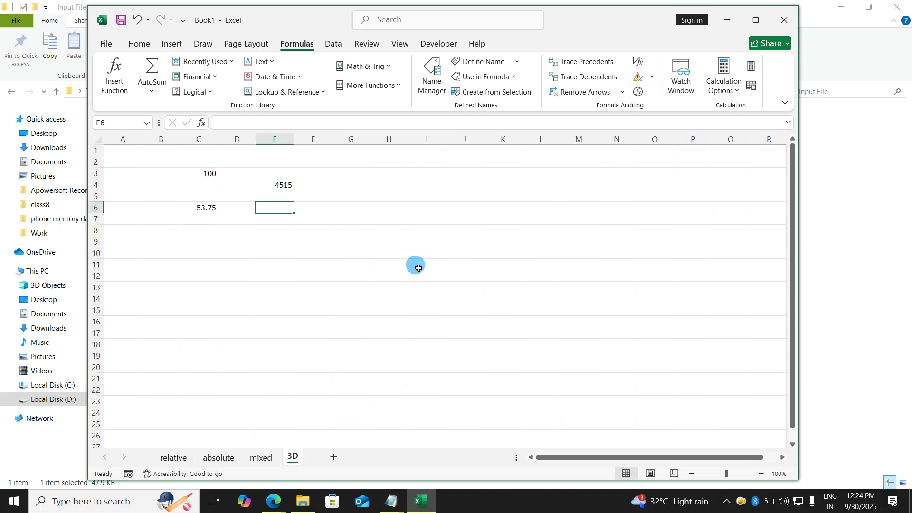
{"action": "left_click", "coordinate": [338, 219]}
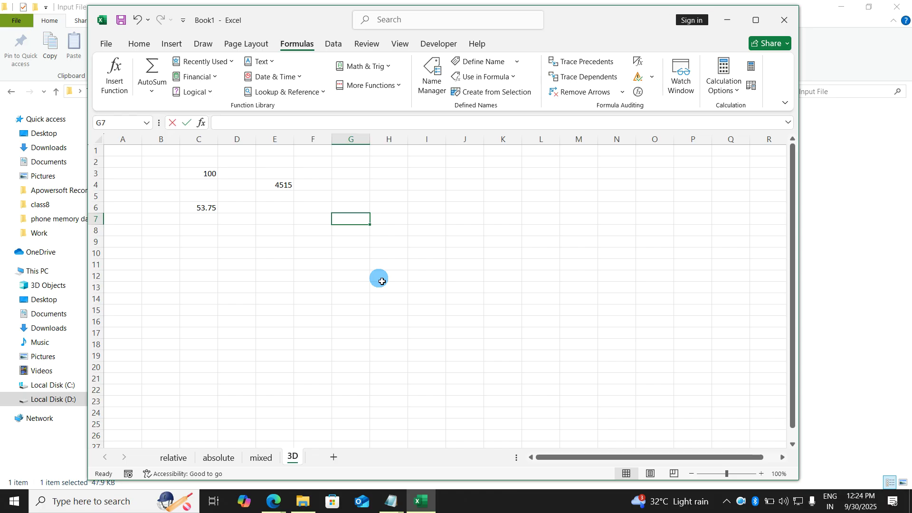
{"action": "type", "text": "=mydata"}
{"action": "key", "text": "Return"}
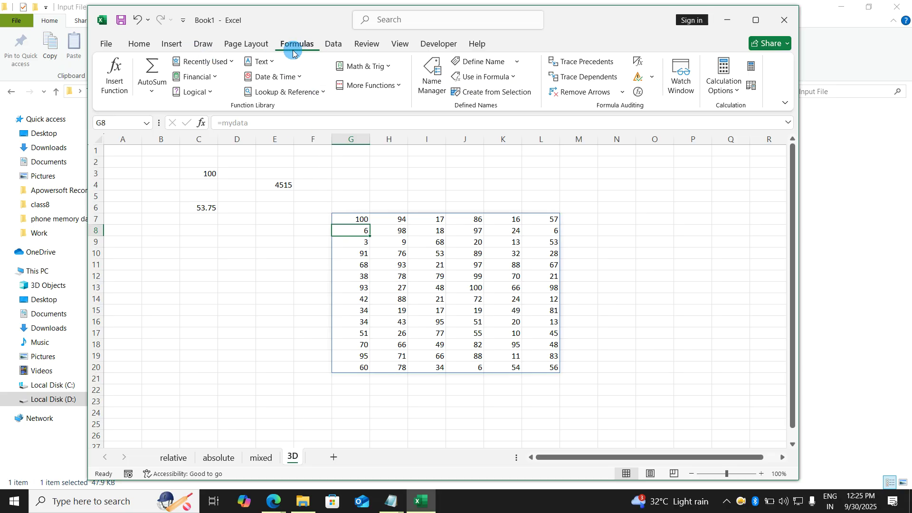
Open the Name Manager and examine which range mydata refers to, moving the dialog clear of the data
{"action": "left_click", "coordinate": [433, 86]}
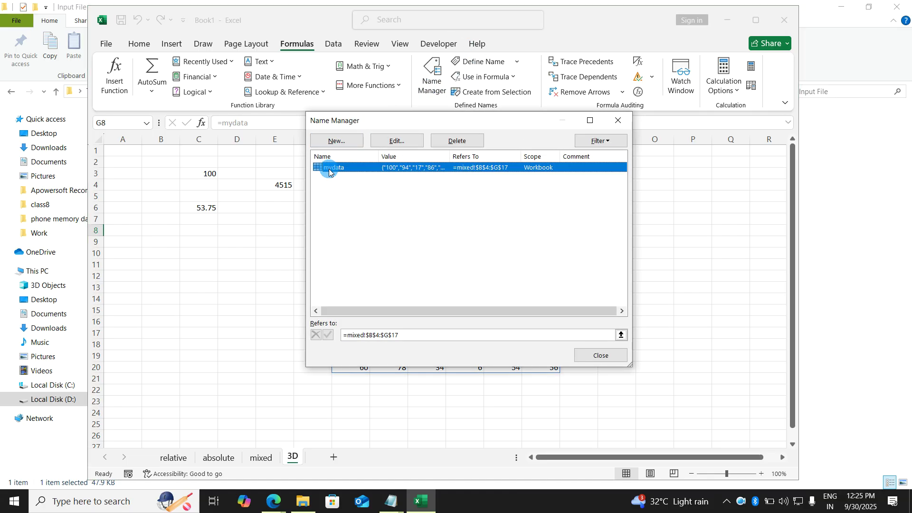
{"action": "left_click", "coordinate": [431, 338]}
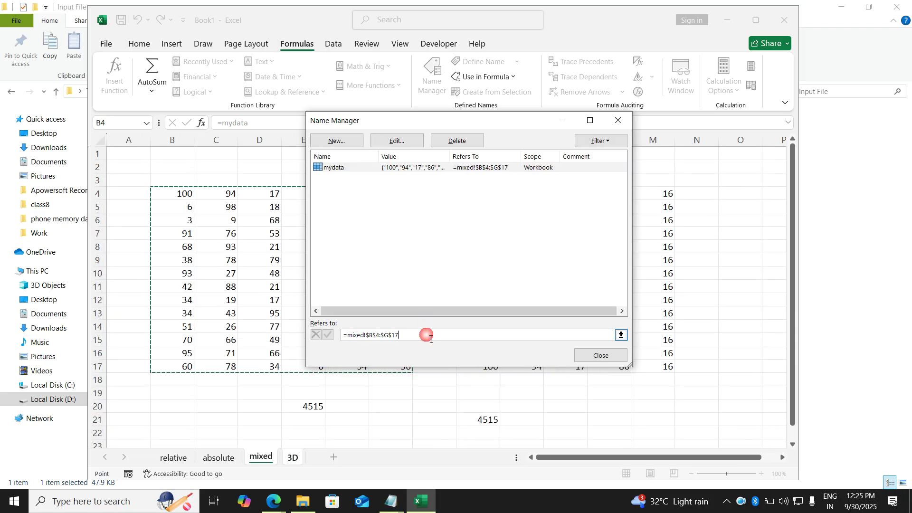
{"action": "left_click_drag", "start_coordinate": [428, 121], "coordinate": [566, 128]}
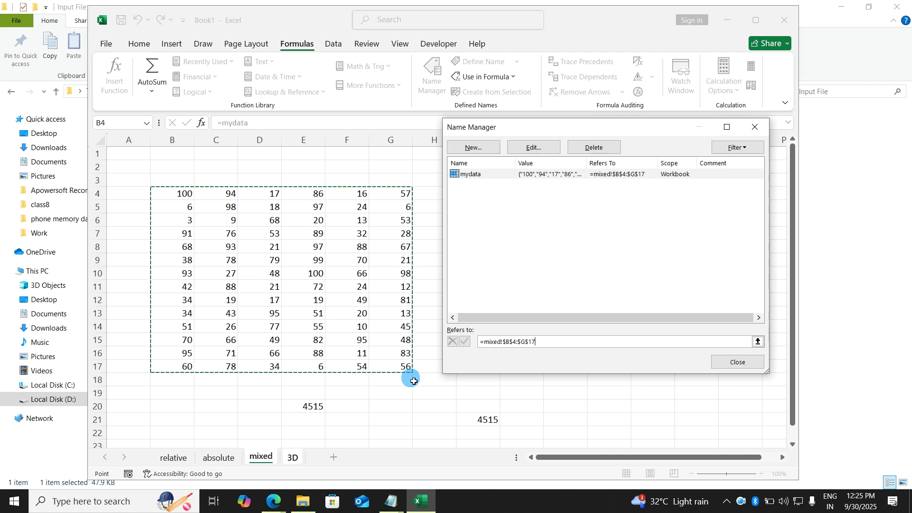
Clear the mydata reference, reselect B4:G17 on the mixed sheet, and close the Name Manager, dismissing the save prompt
{"action": "left_click", "coordinate": [558, 342]}
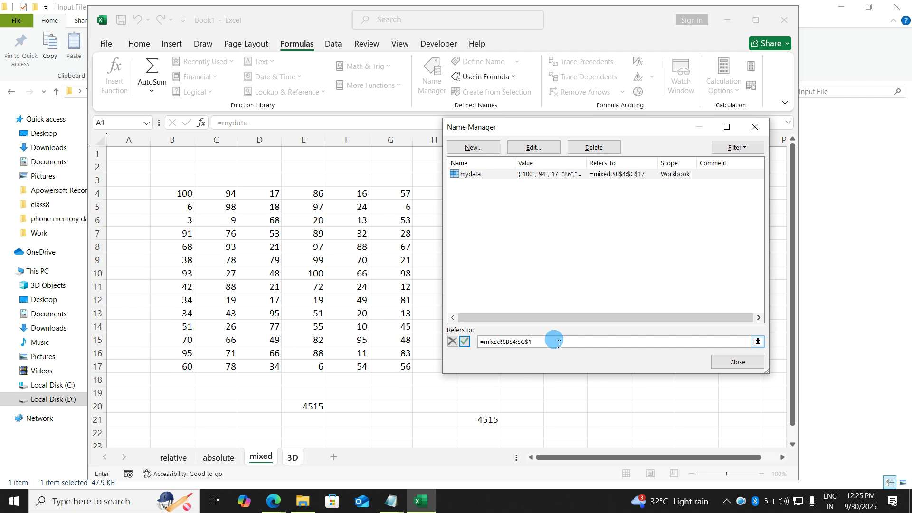
{"action": "key", "text": "BackSpace"}
{"action": "key", "text": "BackSpace"}
{"action": "key", "text": "BackSpace"}
{"action": "key", "text": "BackSpace"}
{"action": "key", "text": "BackSpace"}
{"action": "key", "text": "BackSpace"}
{"action": "key", "text": "BackSpace"}
{"action": "key", "text": "BackSpace"}
{"action": "key", "text": "BackSpace"}
{"action": "key", "text": "BackSpace"}
{"action": "key", "text": "BackSpace"}
{"action": "key", "text": "BackSpace"}
{"action": "key", "text": "BackSpace"}
{"action": "key", "text": "BackSpace"}
{"action": "key", "text": "BackSpace"}
{"action": "key", "text": "BackSpace"}
{"action": "key", "text": "BackSpace"}
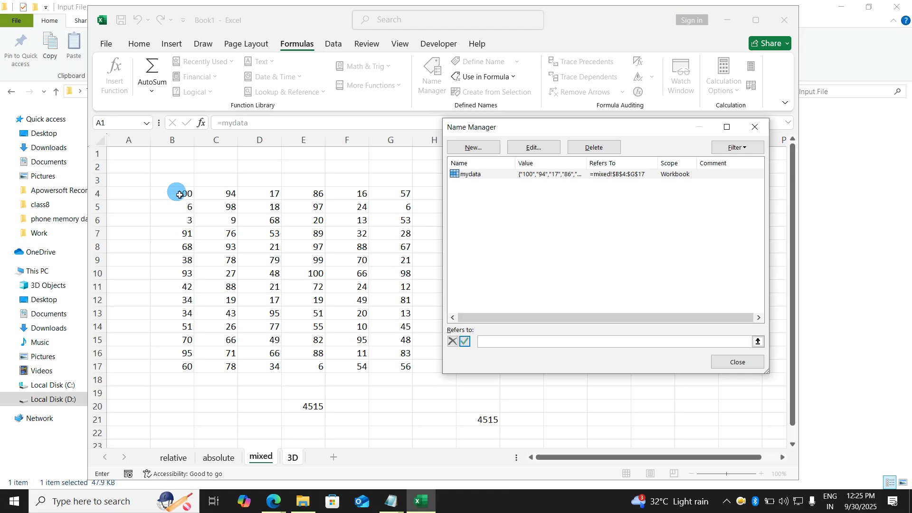
{"action": "left_click_drag", "start_coordinate": [180, 195], "coordinate": [414, 330]}
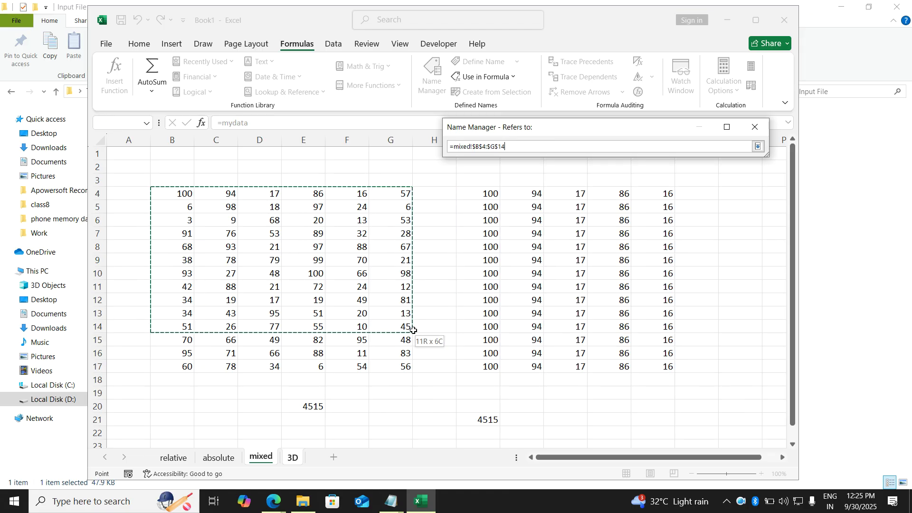
{"action": "left_click_drag", "start_coordinate": [411, 358], "coordinate": [411, 367]}
{"action": "left_click", "coordinate": [722, 366]}
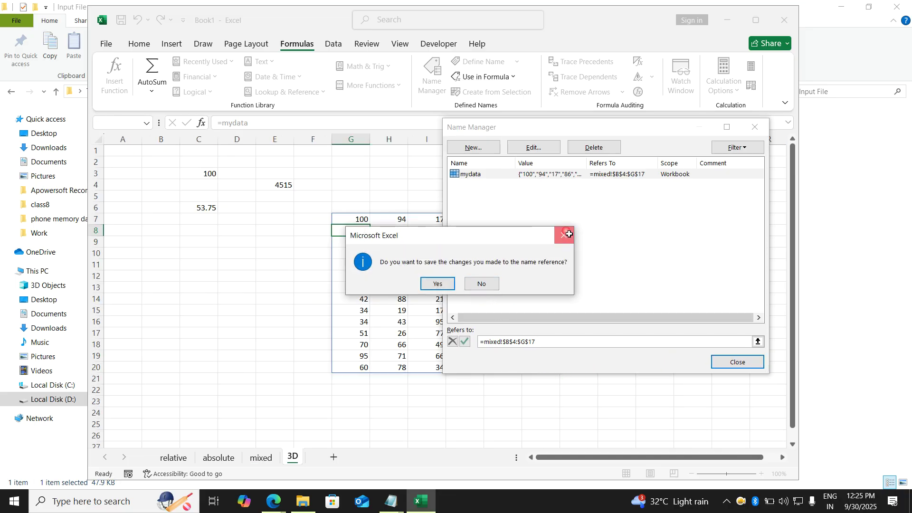
{"action": "left_click", "coordinate": [566, 235]}
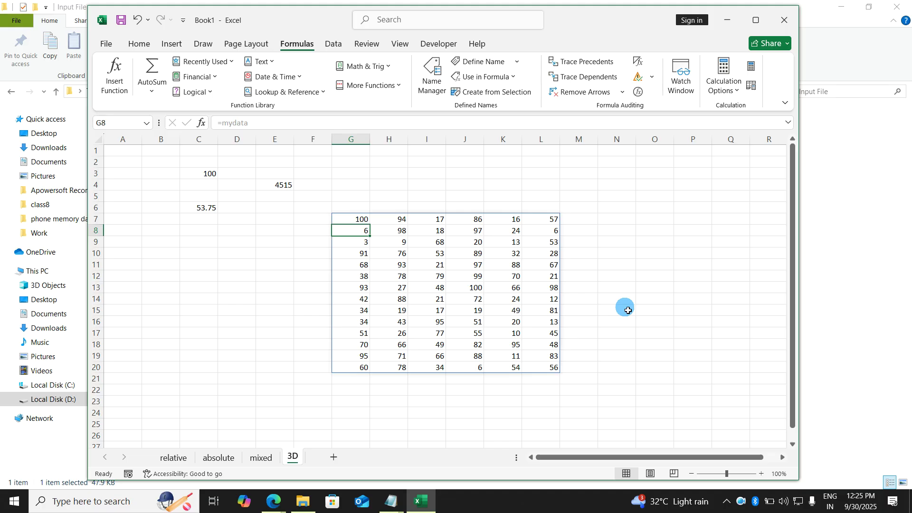